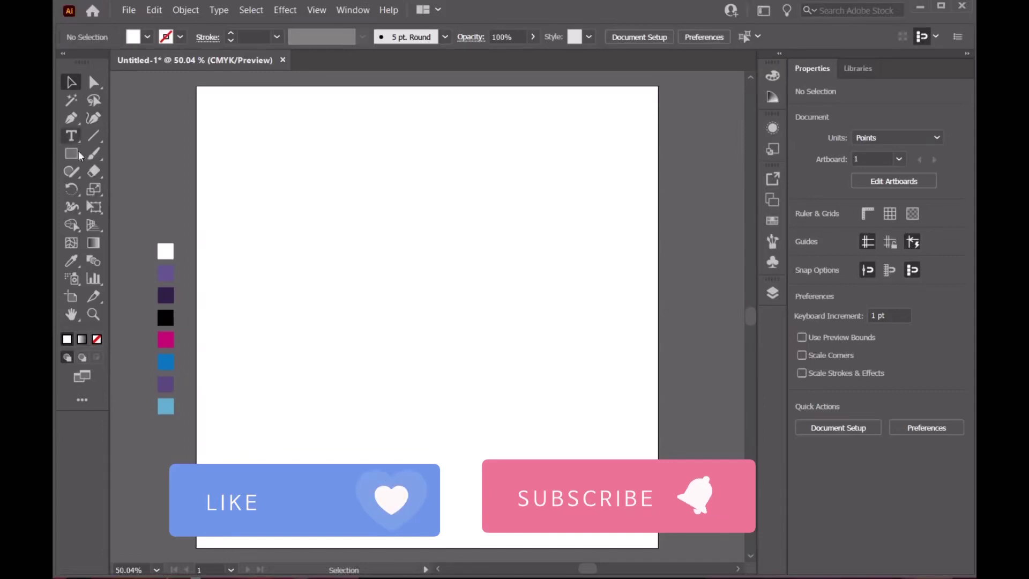
Step: Draw a white 792 x 792 pt rectangle covering the whole artboard
click(72, 153)
drag(197, 86, 658, 547)
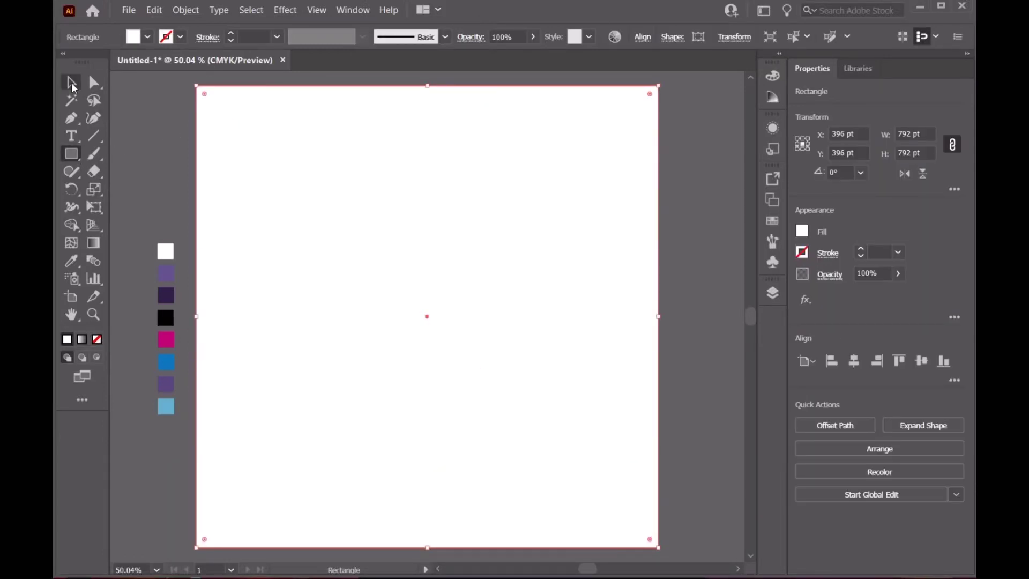
click(72, 84)
click(680, 196)
Step: Add Layer 2 above the colors layer in the Layers panel
click(773, 295)
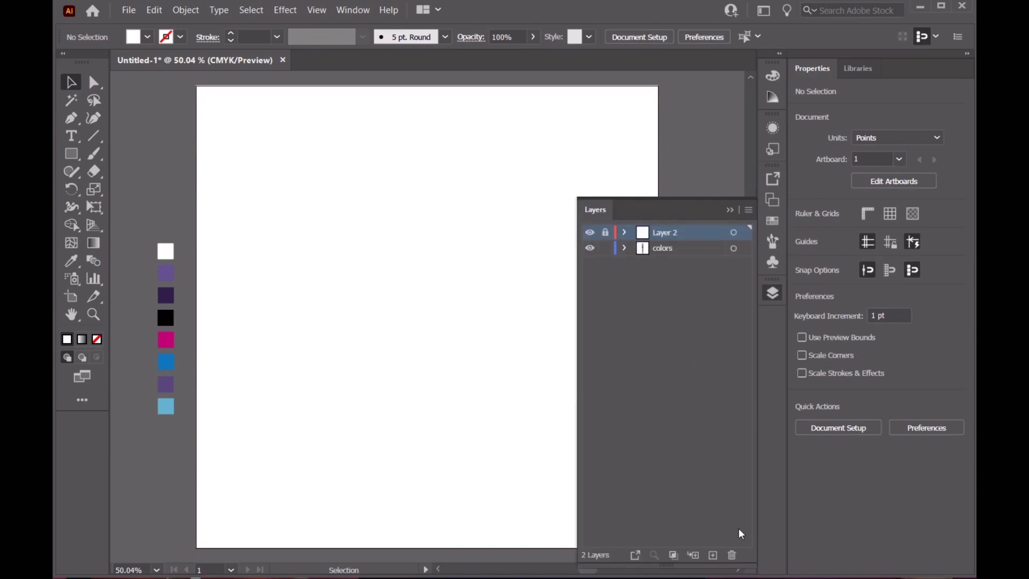
click(712, 554)
click(730, 210)
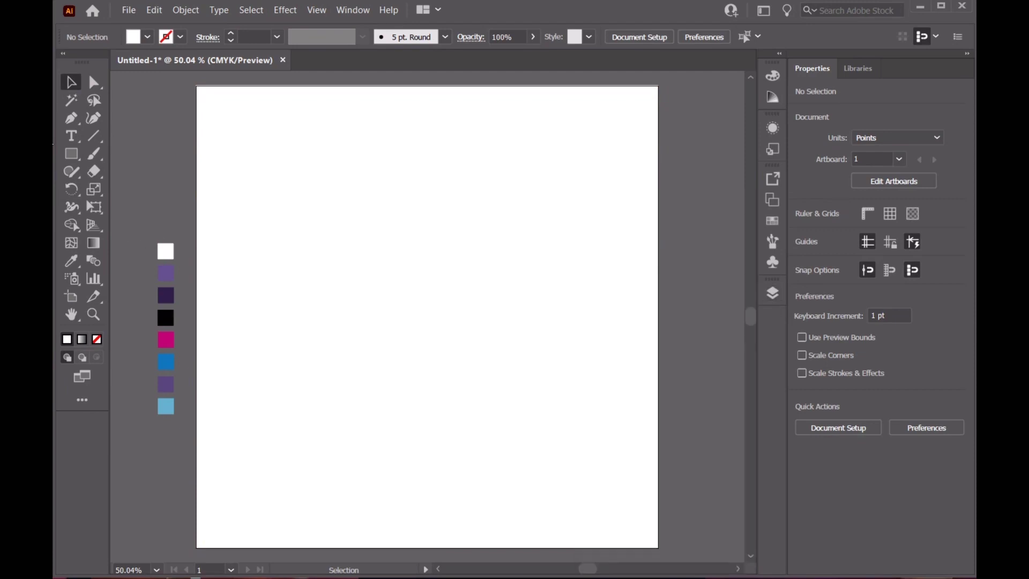
click(72, 118)
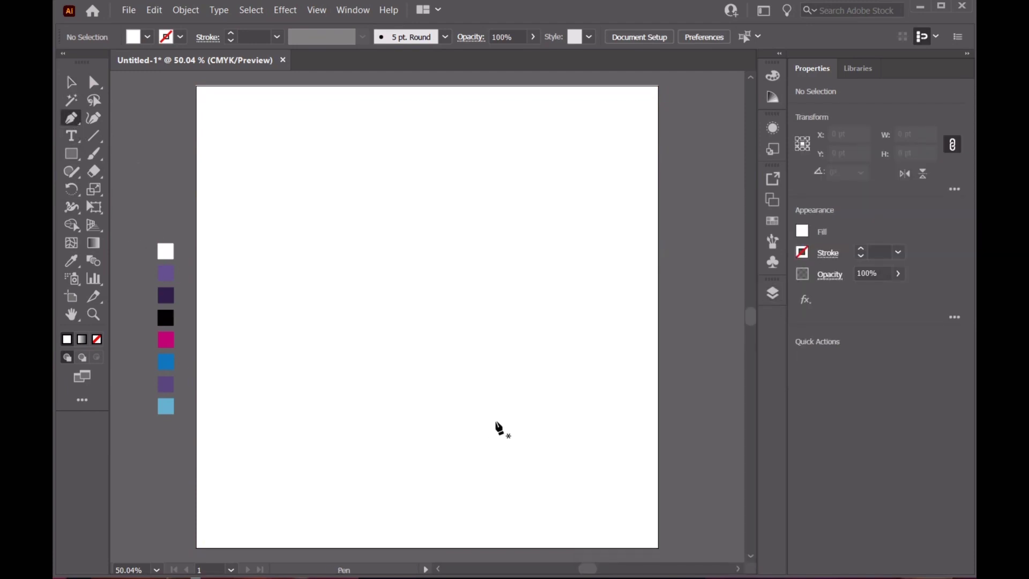
Step: Pen-draw the cat's closed seven-point angular body outline mid-artboard
click(520, 434)
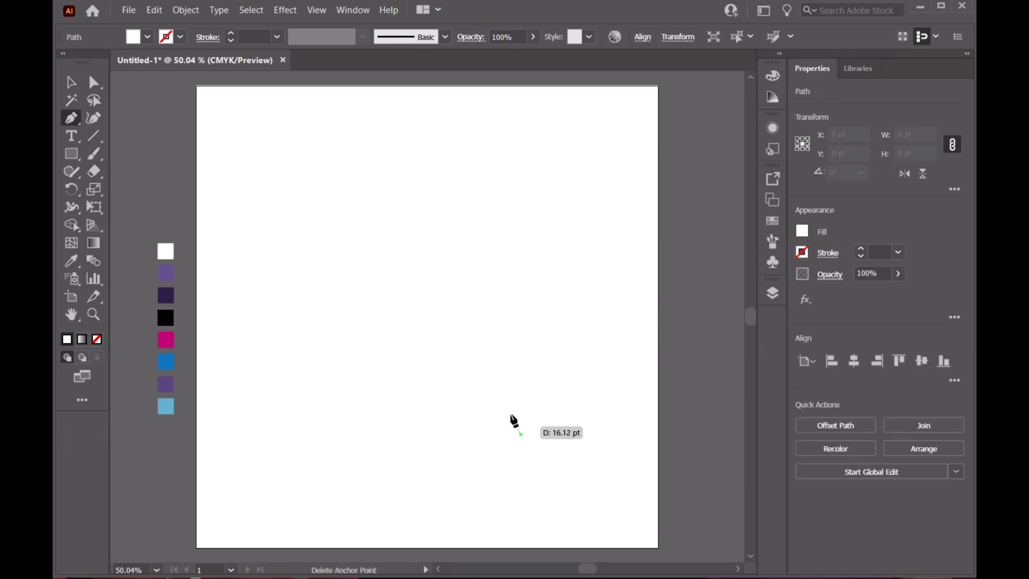
click(451, 199)
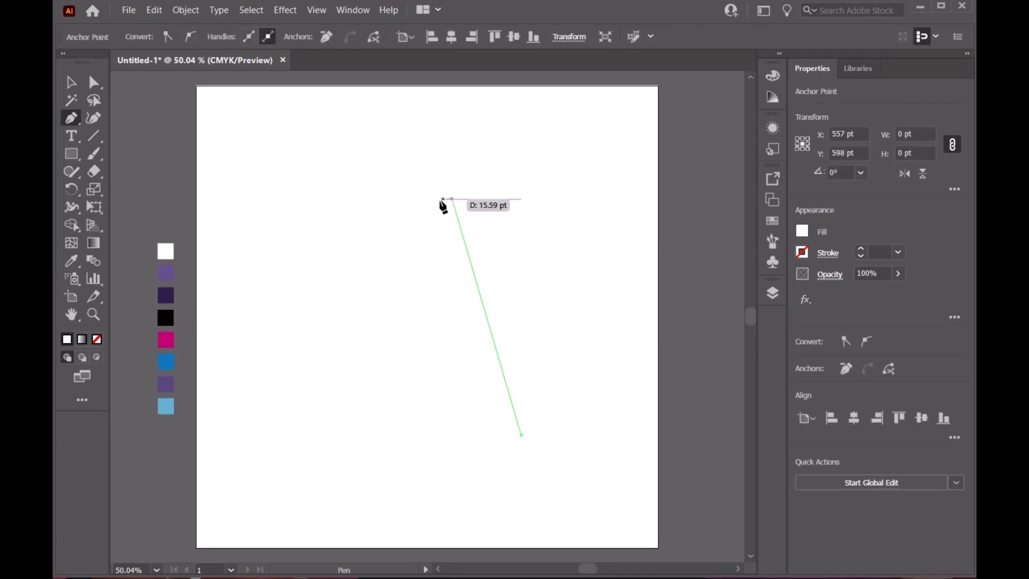
click(362, 205)
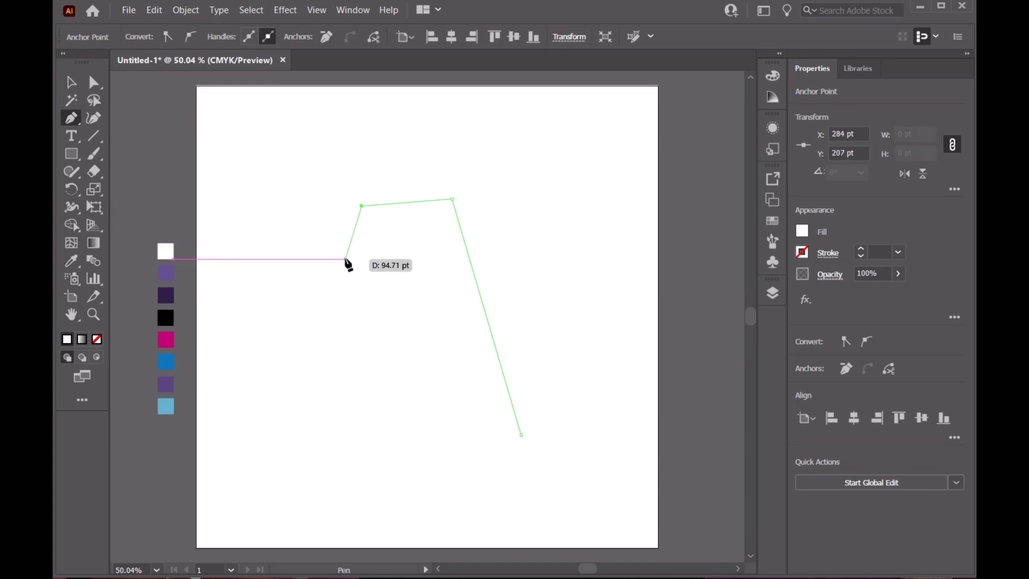
click(349, 251)
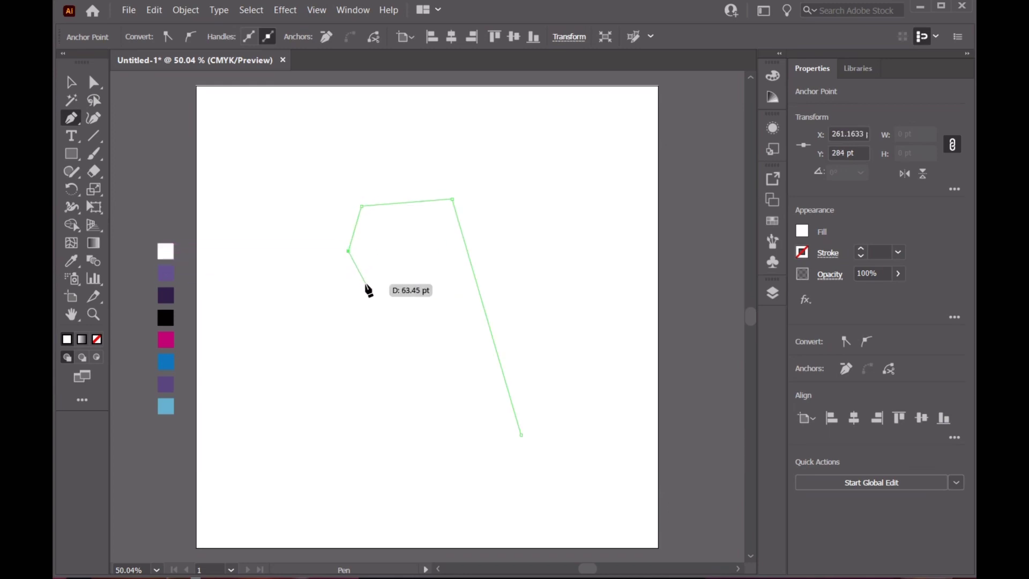
click(364, 286)
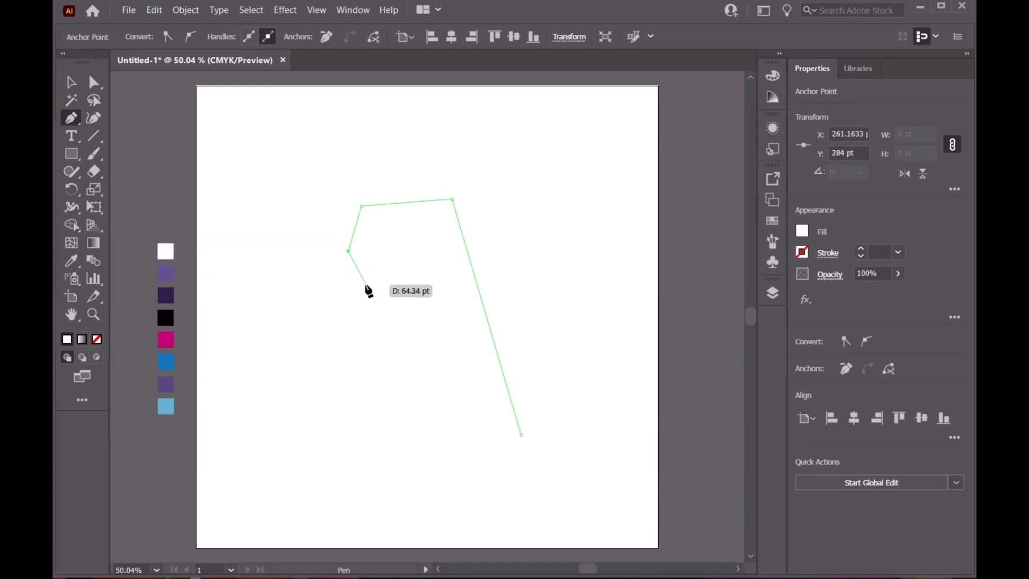
click(352, 379)
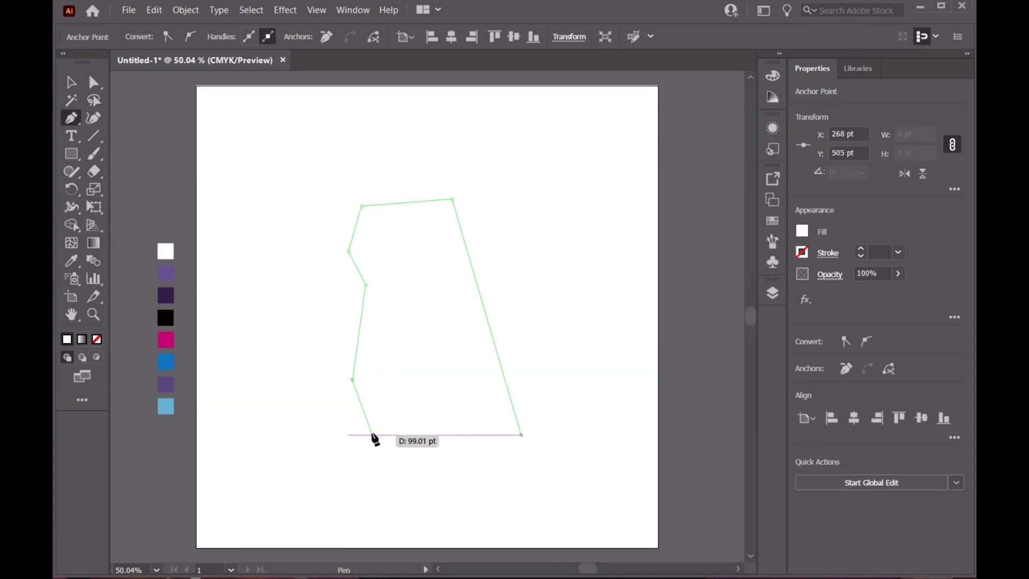
click(374, 434)
click(522, 434)
Step: Fill the body outline with the purple swatch
key(v)
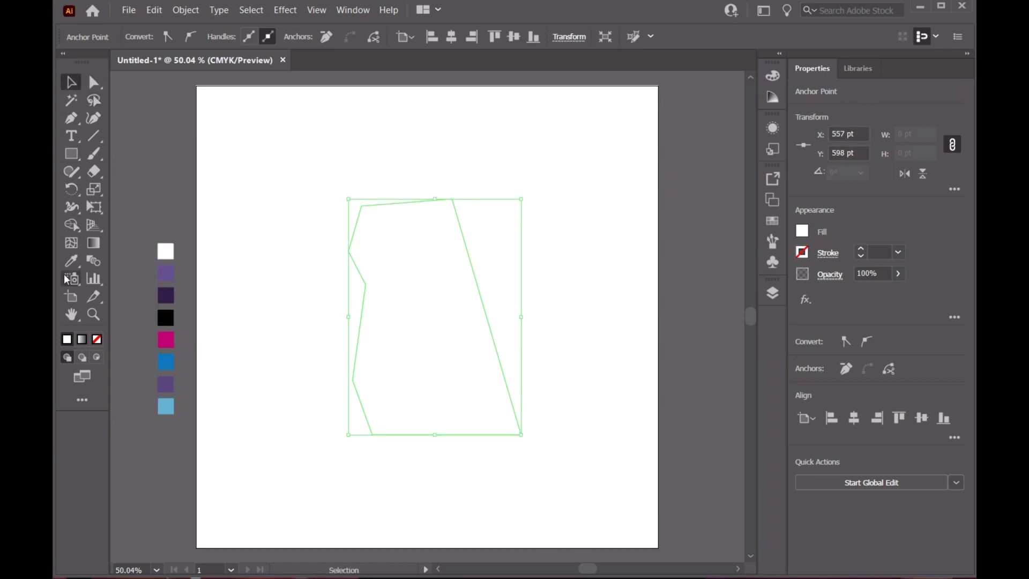
click(71, 278)
click(166, 274)
Step: Curve the body's right and top edges and round the chest point with the Curvature tool
click(71, 82)
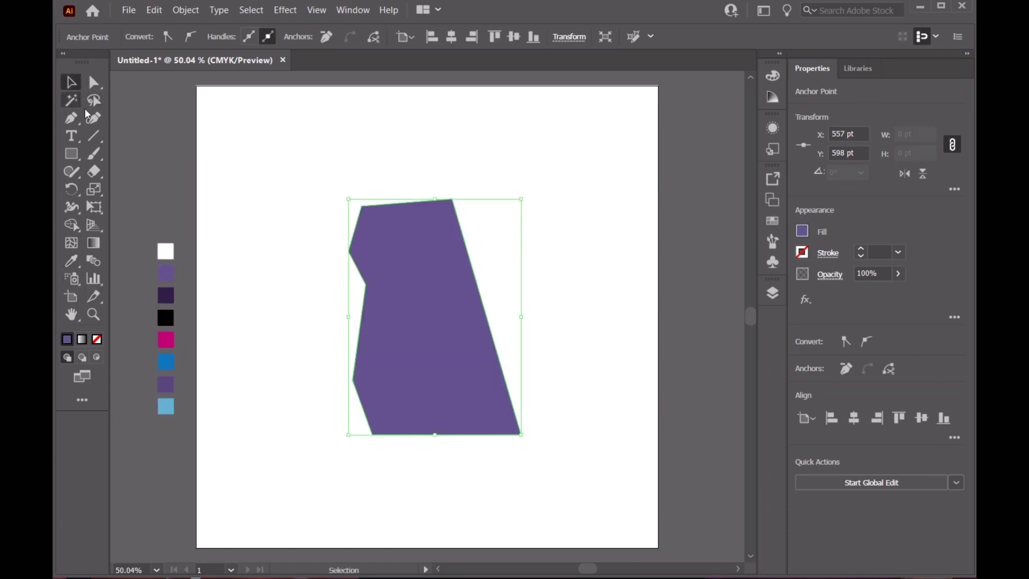
click(95, 117)
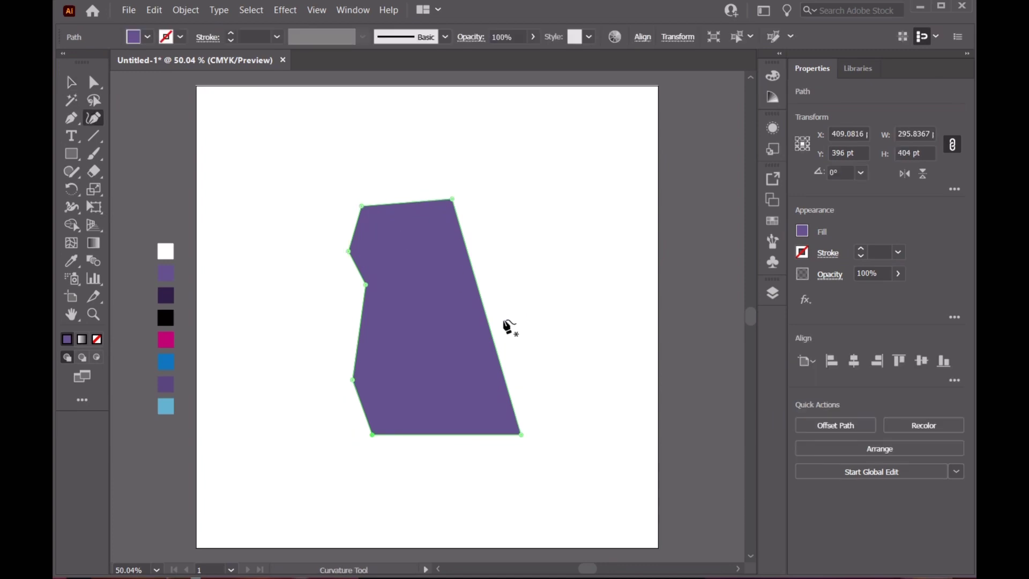
click(490, 316)
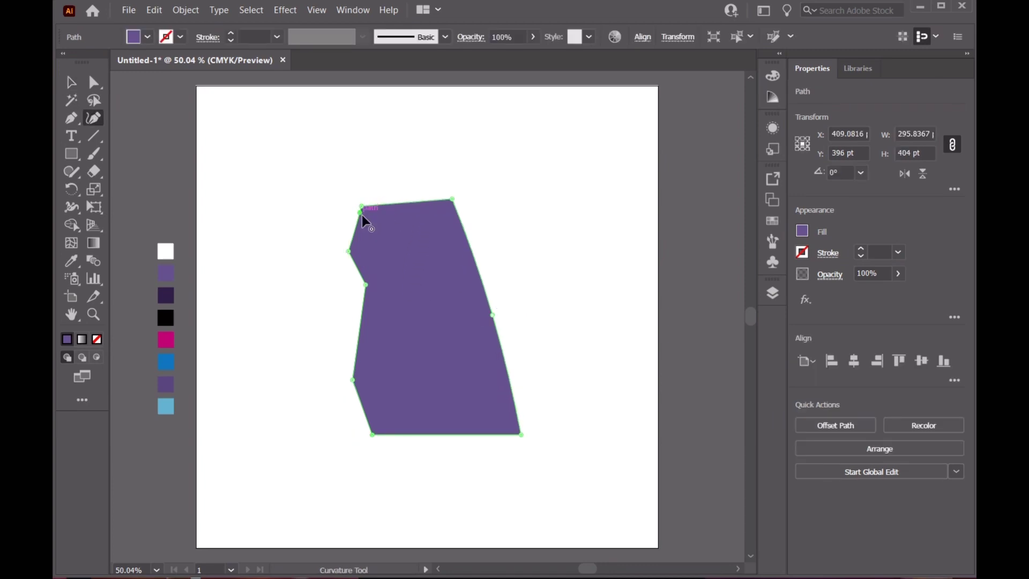
click(405, 203)
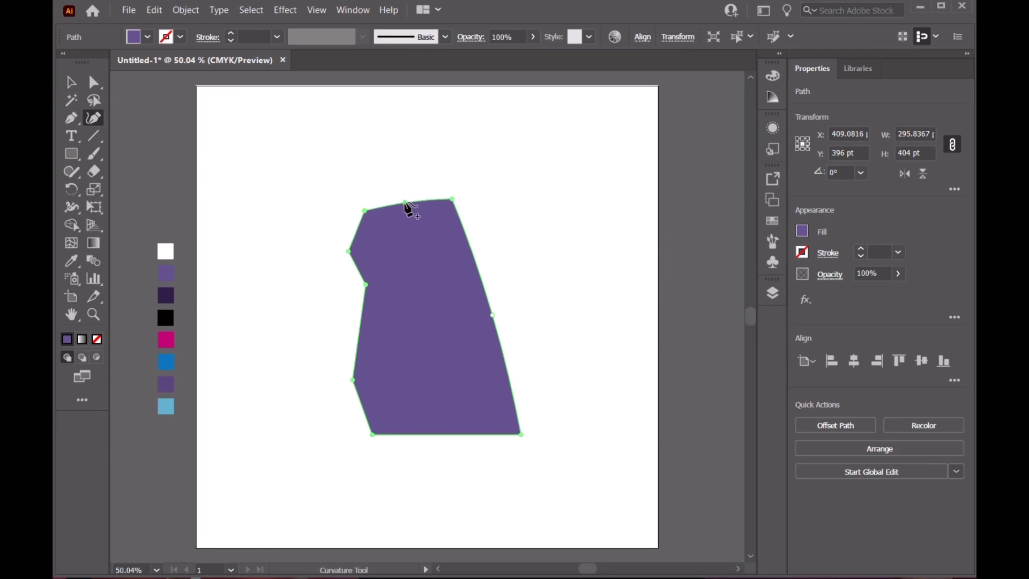
drag(348, 252, 350, 260)
double_click(349, 262)
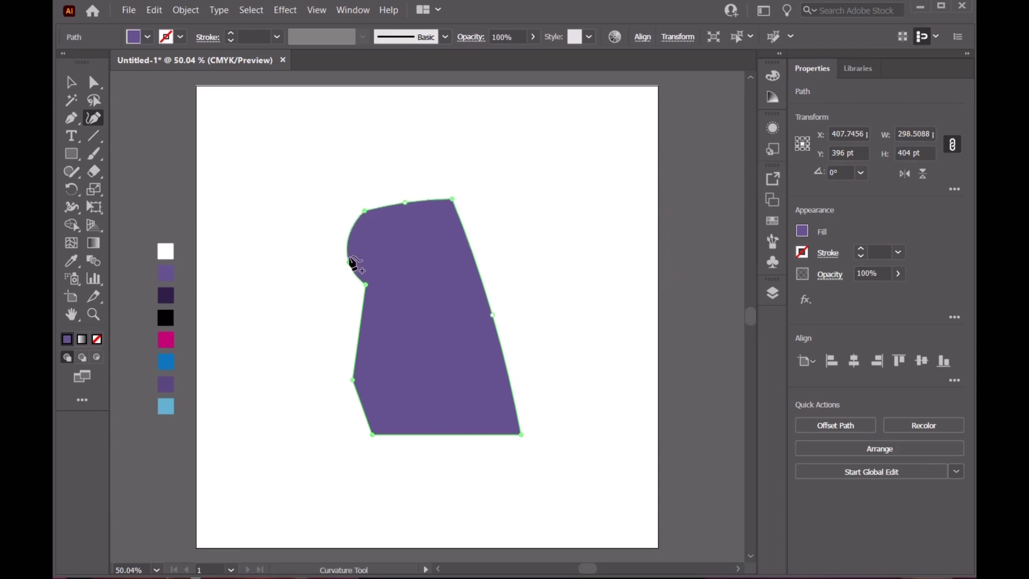
Step: Refine the left edge into a bulge with a sharp chest notch below it
click(353, 239)
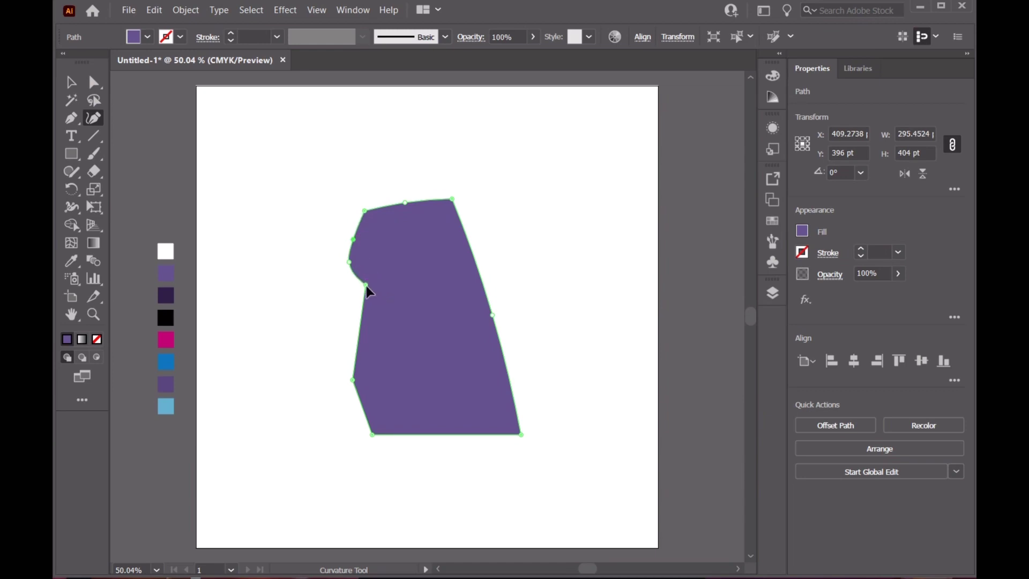
drag(363, 285, 364, 294)
drag(352, 380, 357, 383)
double_click(365, 293)
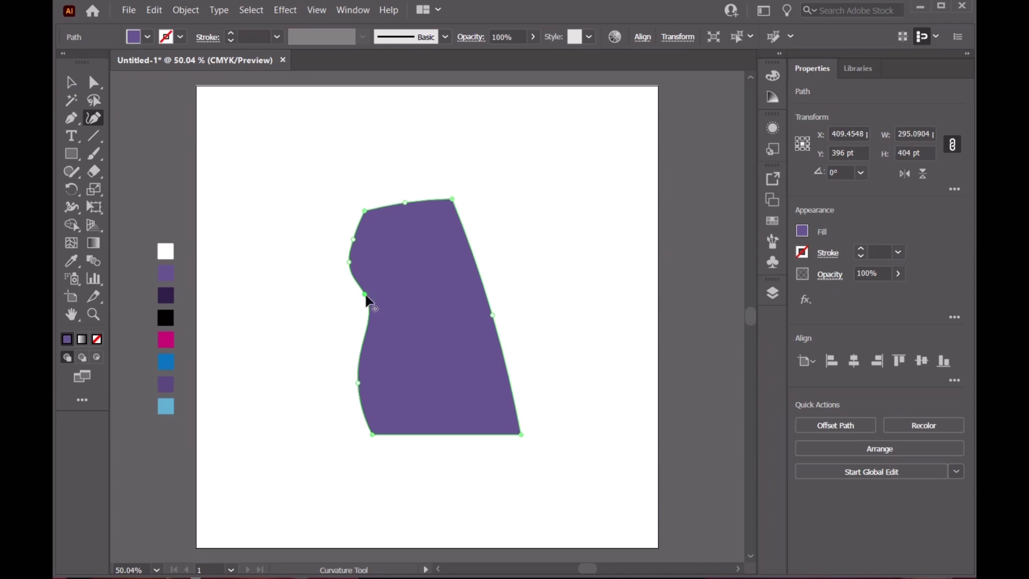
double_click(365, 295)
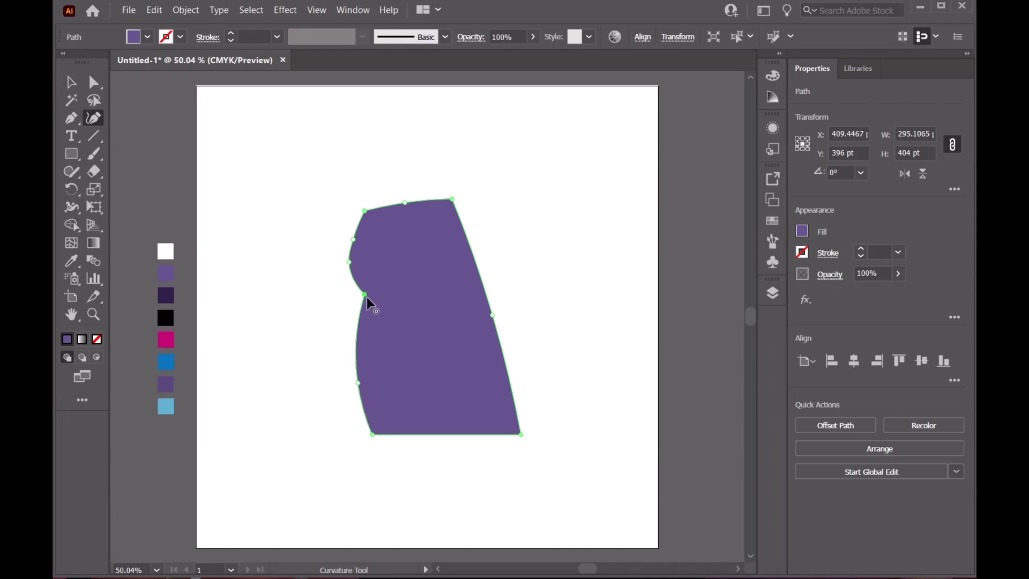
drag(367, 297, 372, 294)
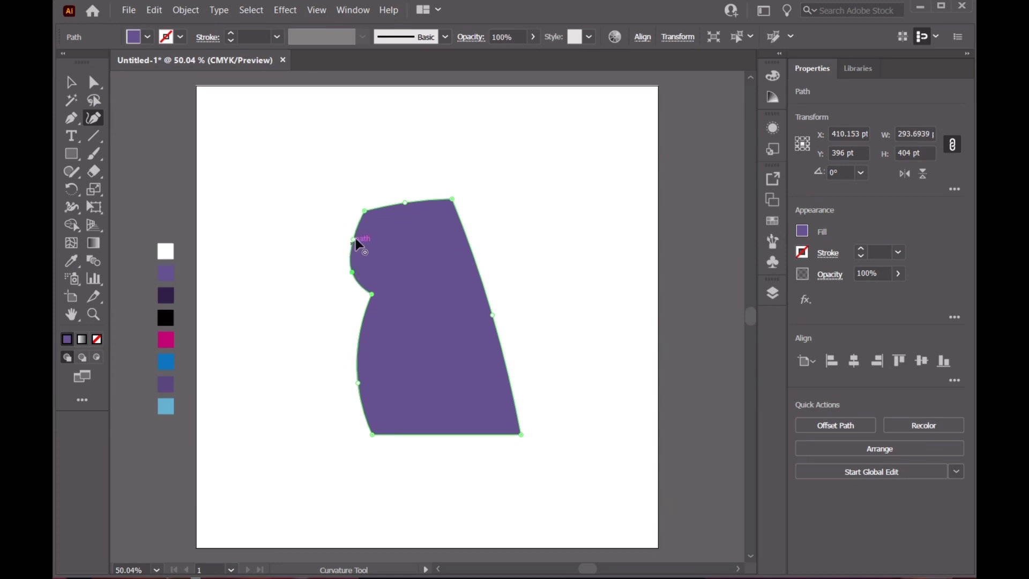
drag(353, 239, 358, 241)
Step: Round the purple body's top and bottom corners using the live-corner widget
click(70, 82)
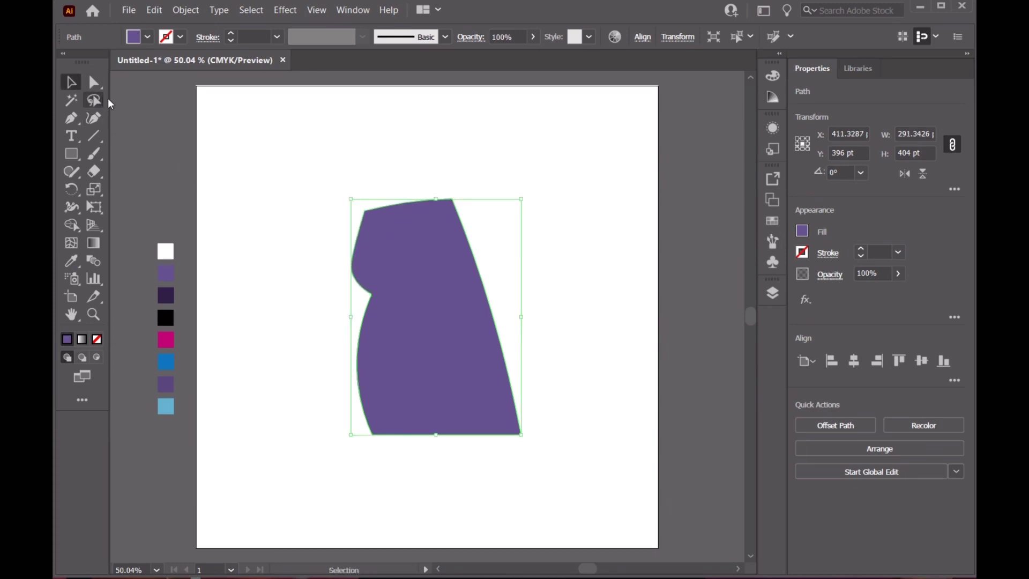
click(300, 176)
click(407, 236)
click(93, 82)
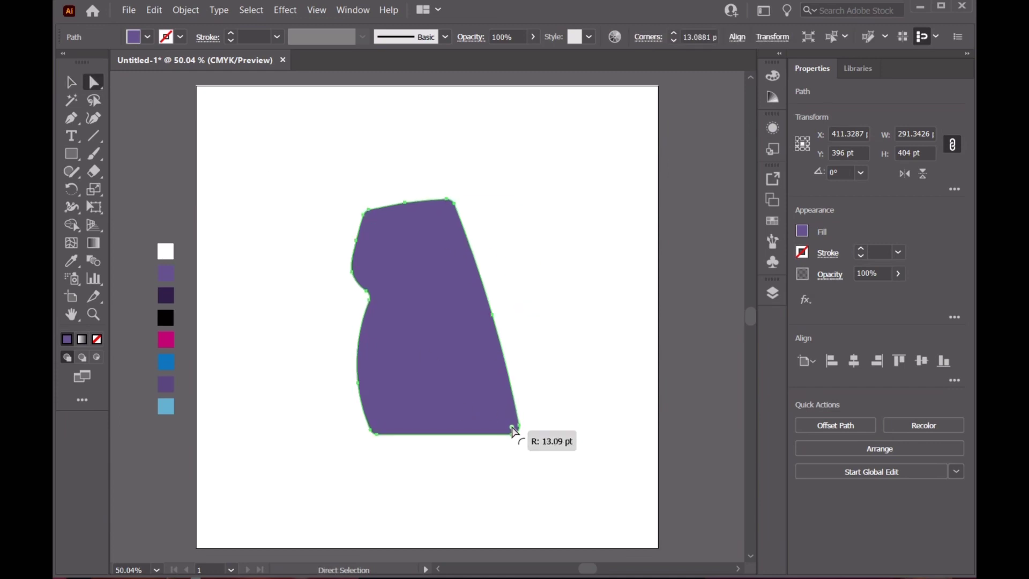
drag(513, 429, 524, 445)
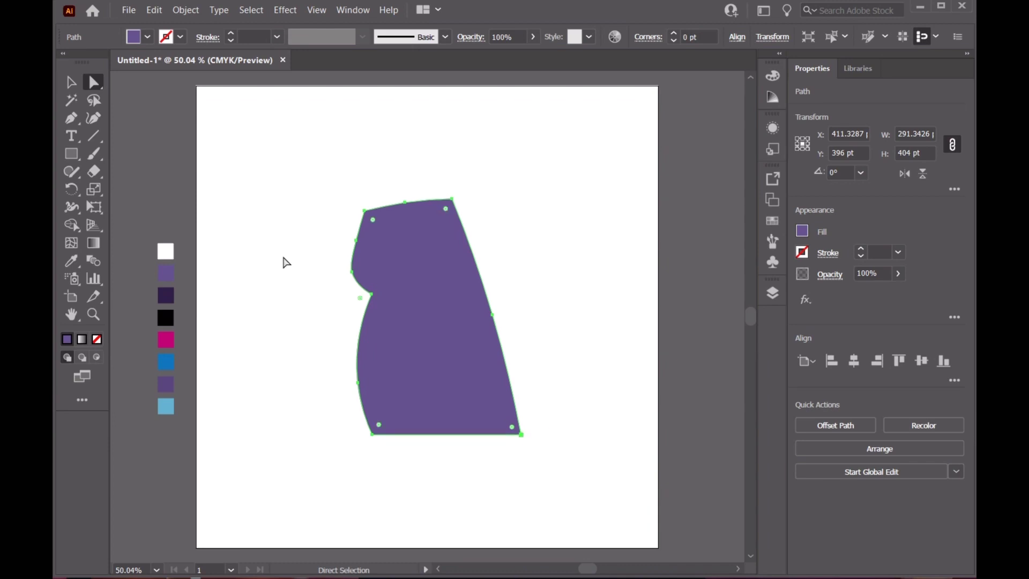
click(90, 106)
click(525, 436)
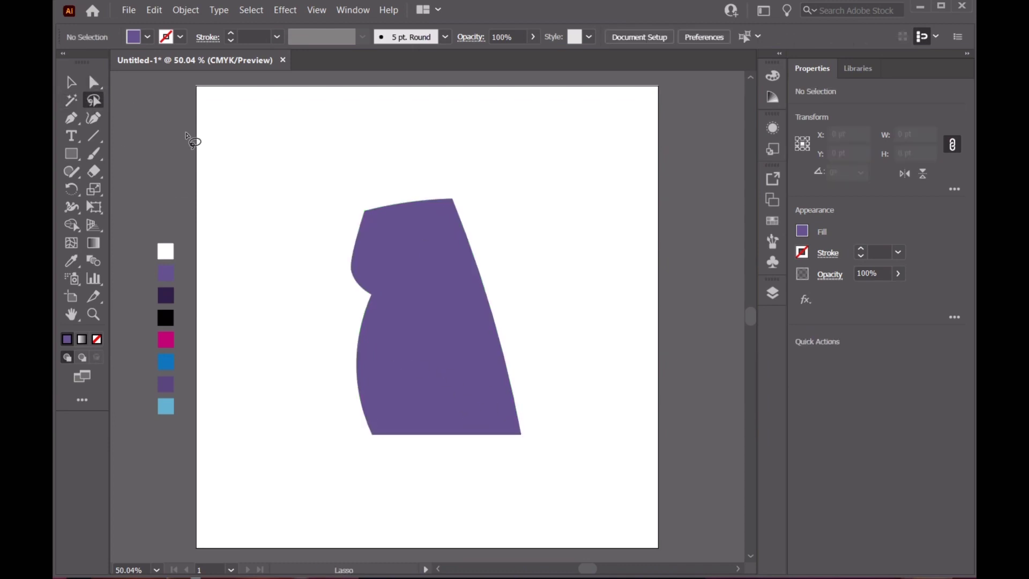
key(a)
click(513, 437)
drag(512, 430, 509, 426)
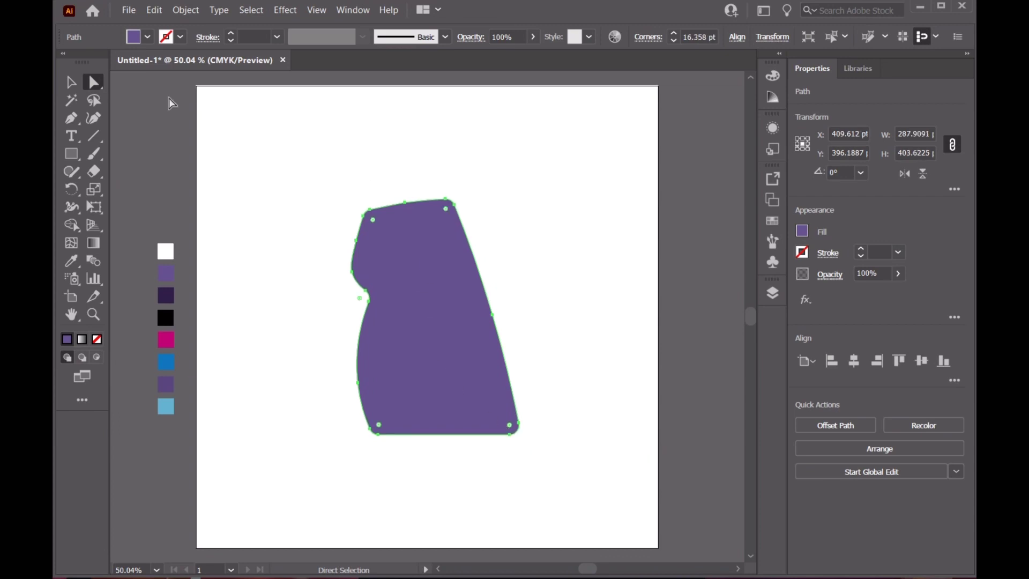
key(v)
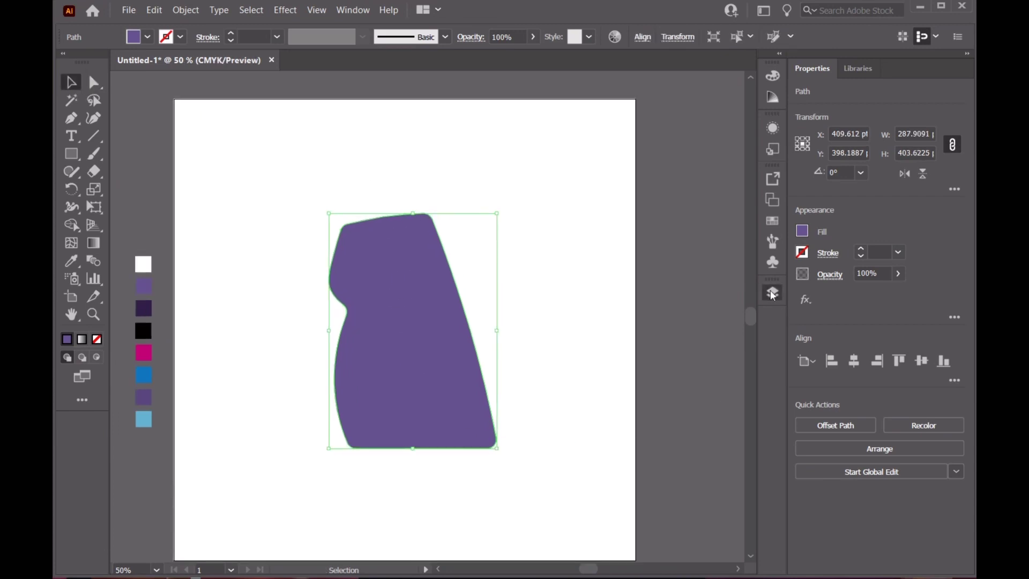
Step: Add a new Layer 4 at the top of the layer stack
click(772, 294)
key(ctrl+shift+a)
click(713, 556)
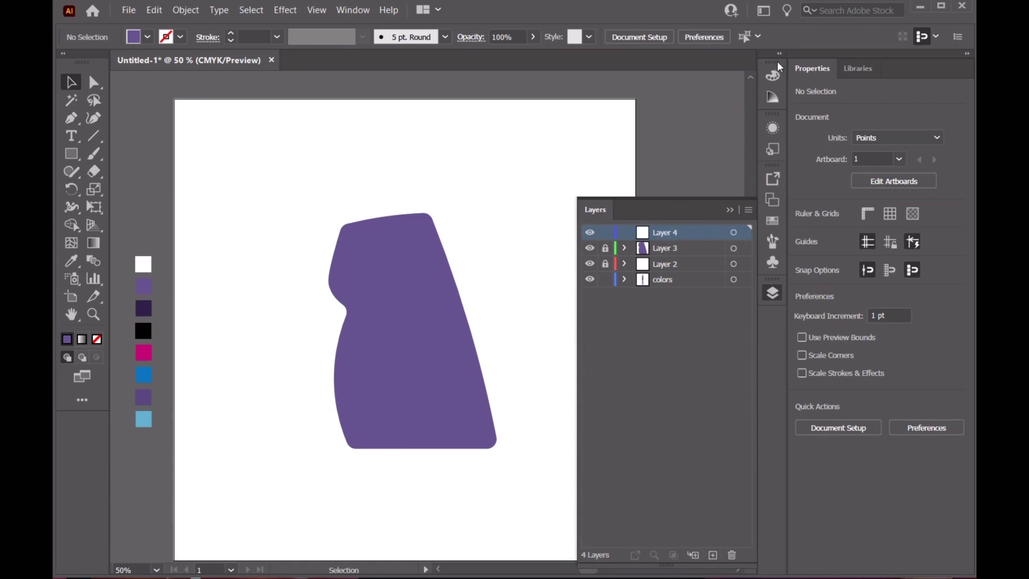
Step: Pen-draw an angular closed tail shape rising from the body's lower right
click(735, 211)
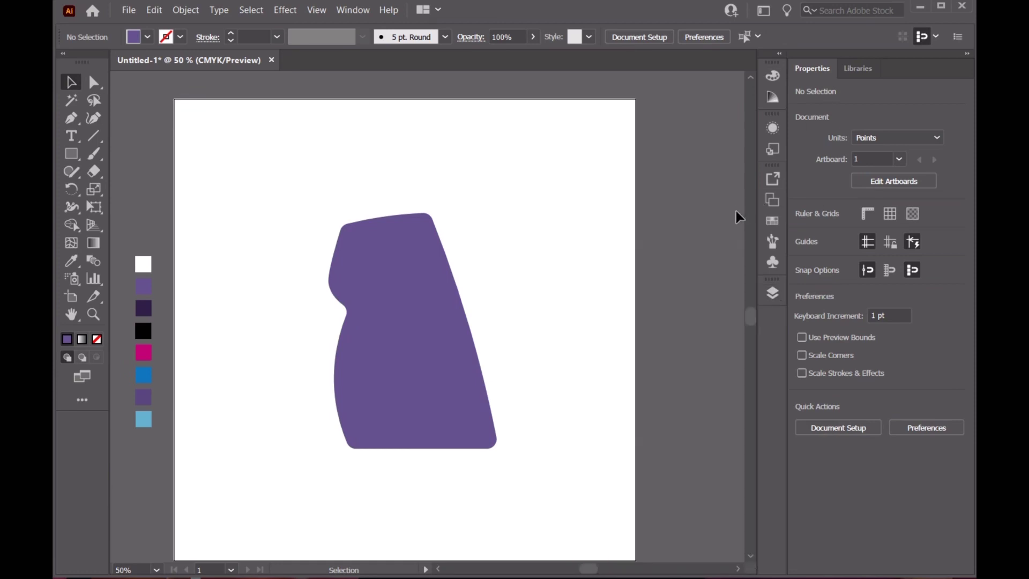
click(71, 118)
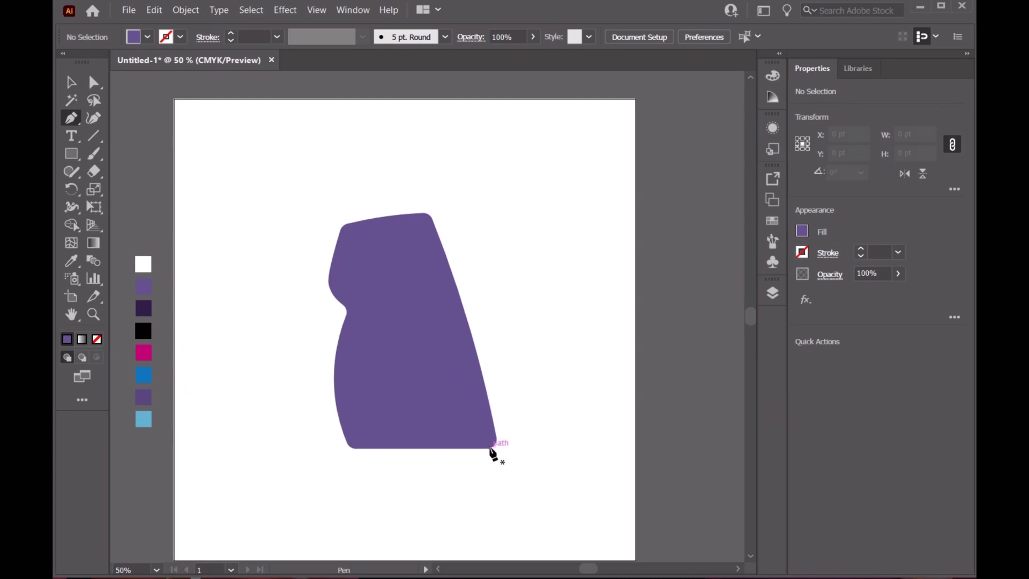
click(490, 448)
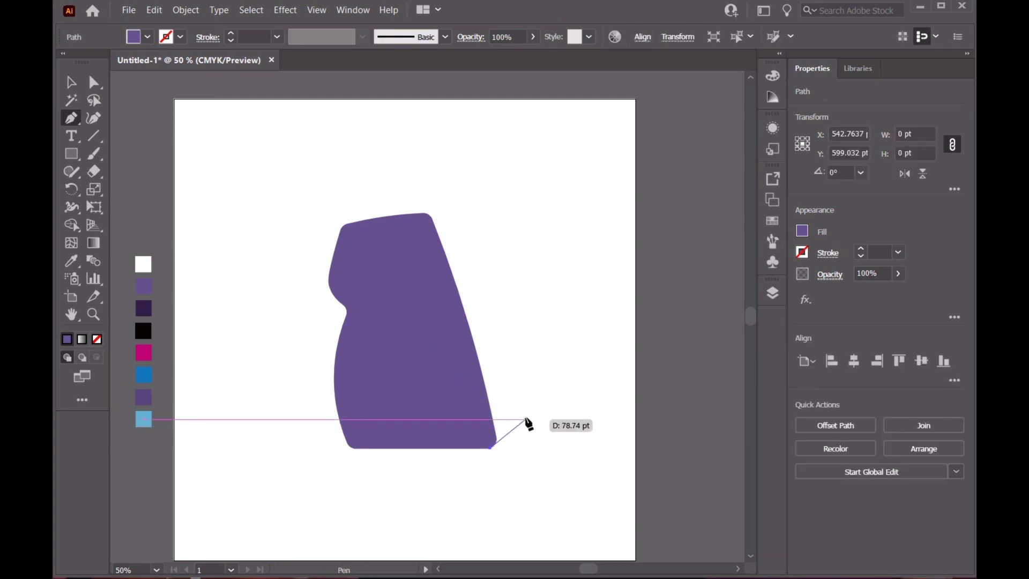
click(540, 394)
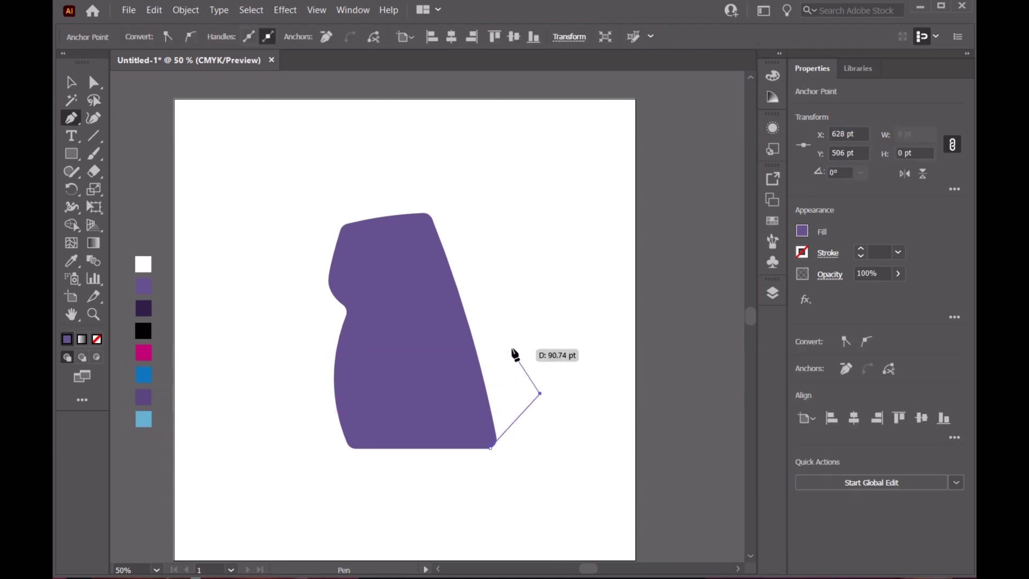
click(515, 345)
click(553, 294)
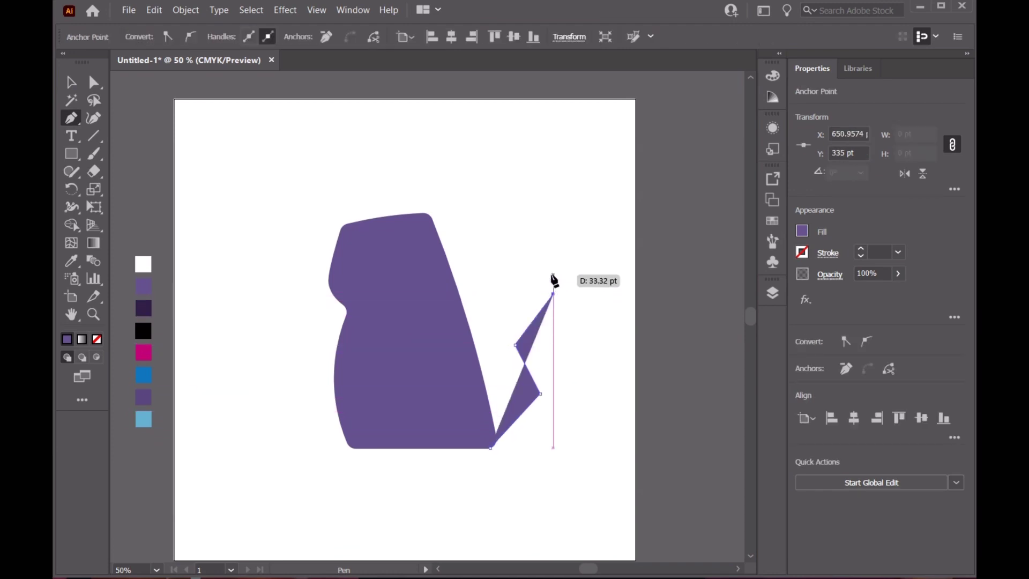
click(549, 272)
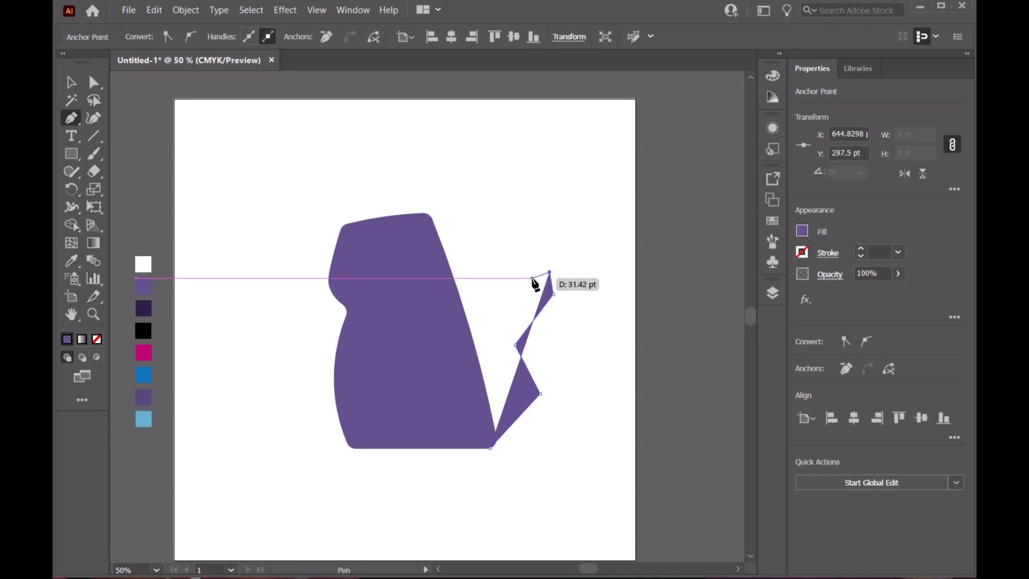
click(531, 281)
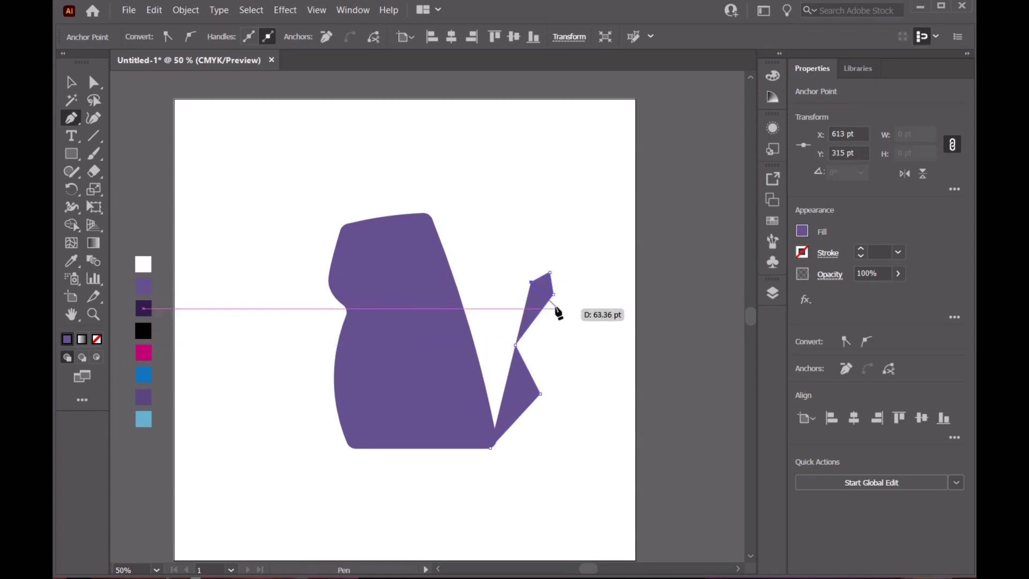
click(476, 349)
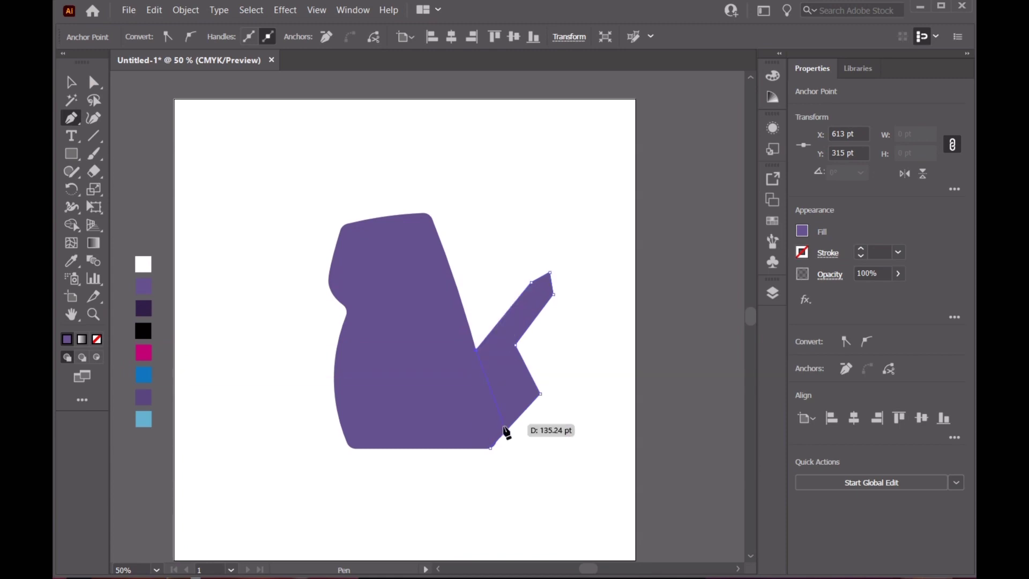
click(490, 447)
Step: Fill the tail shape with the dark purple swatch
click(71, 261)
click(143, 308)
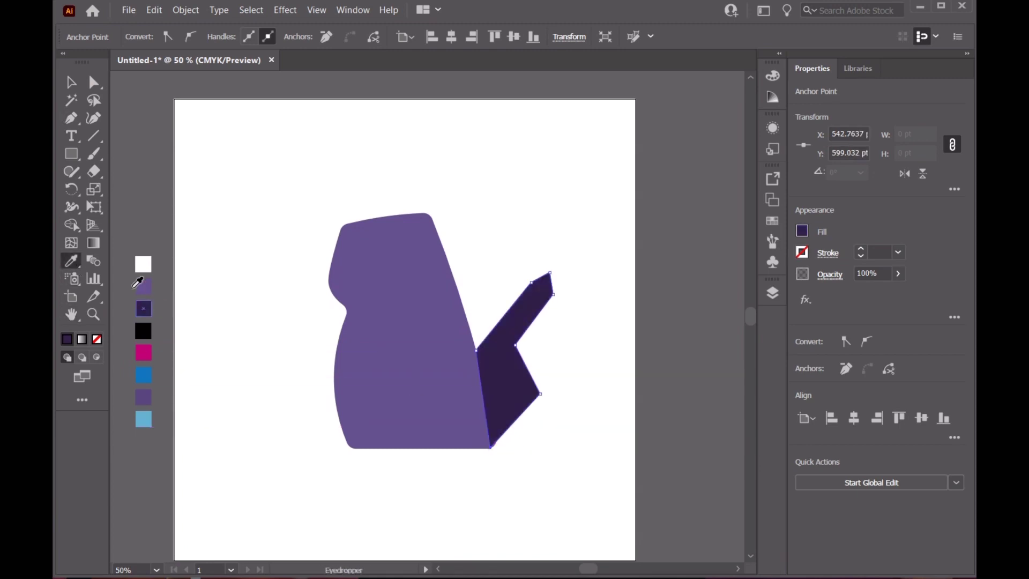
click(70, 81)
click(777, 287)
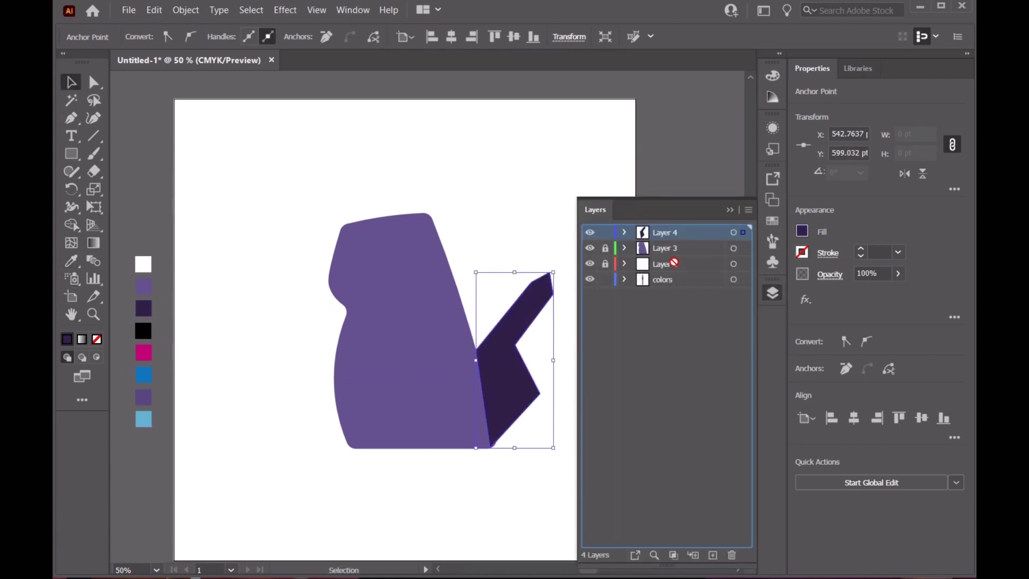
Step: Round the tail's top and curve its upper and right edges with the Curvature tool
click(93, 118)
click(772, 293)
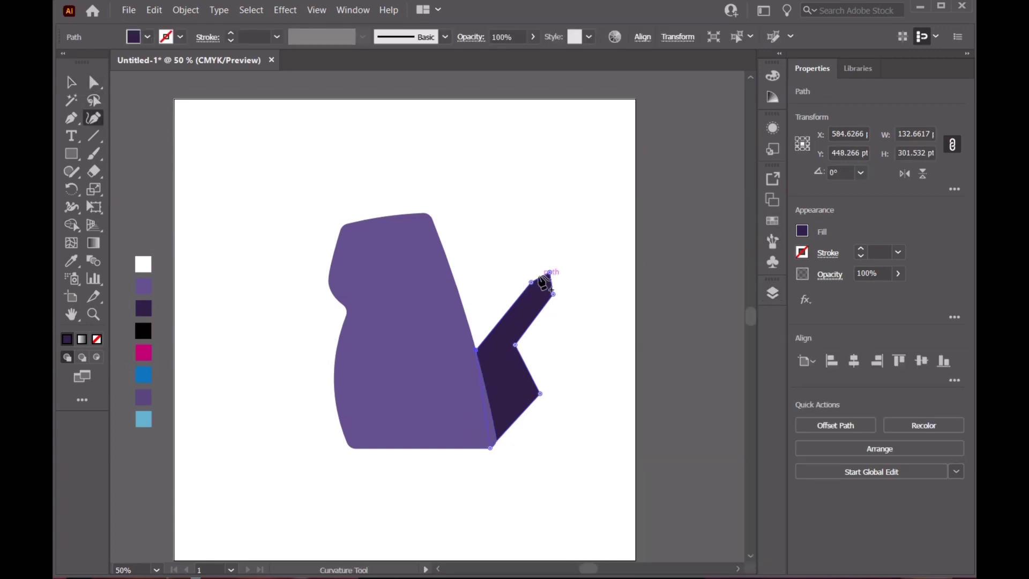
click(551, 273)
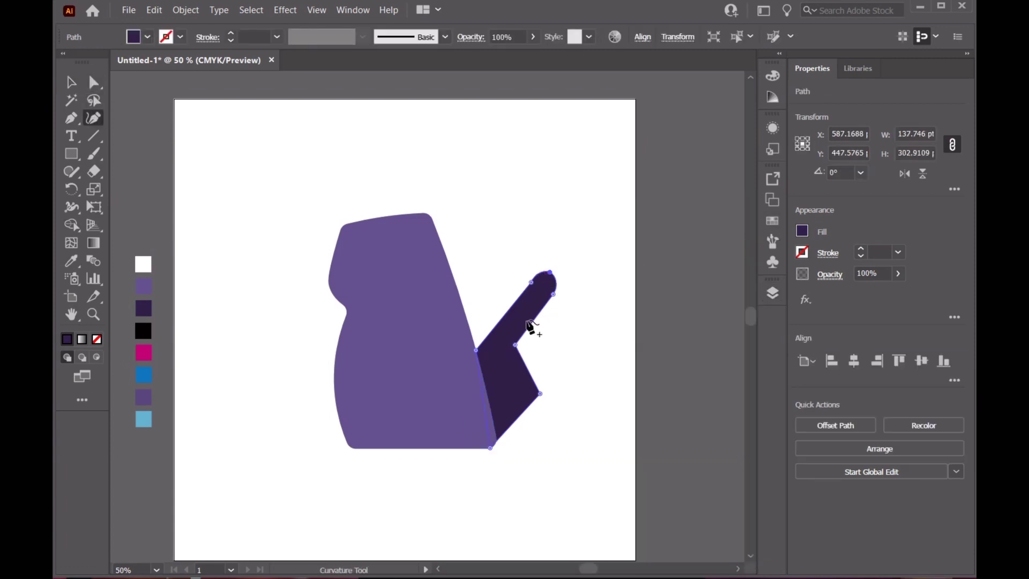
drag(523, 288, 506, 293)
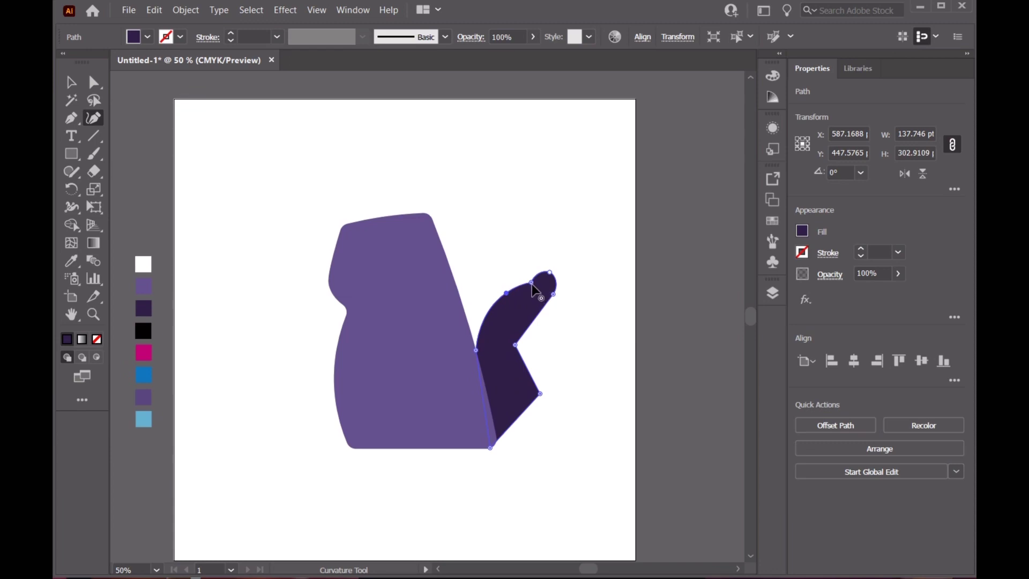
key(Delete)
drag(553, 294, 530, 318)
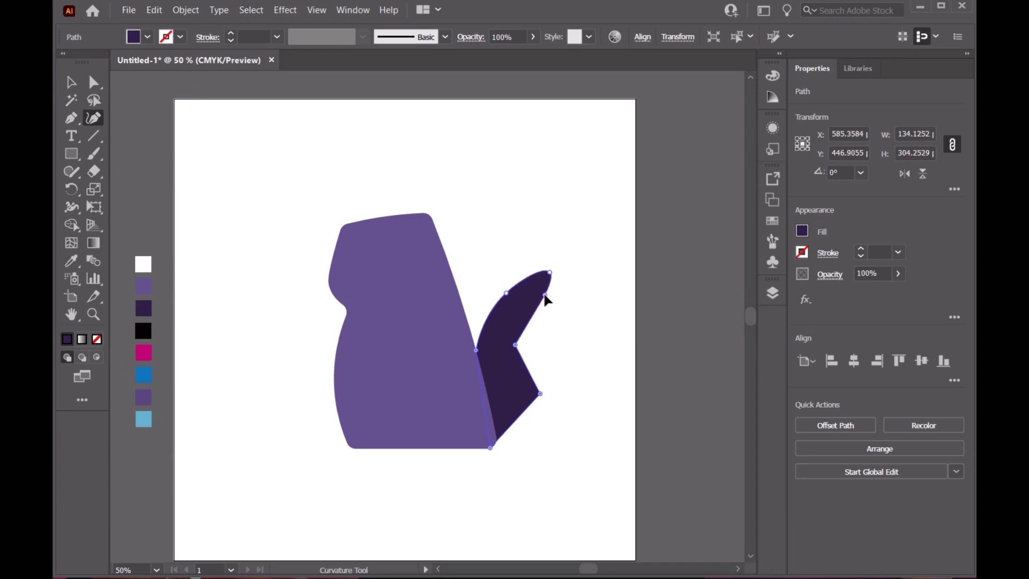
double_click(514, 345)
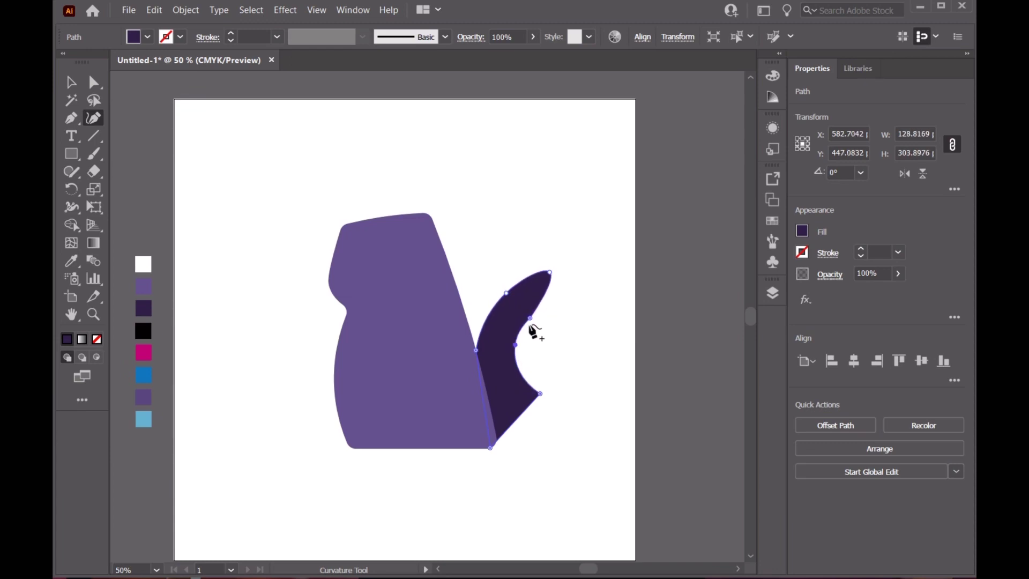
Step: Slim the lower tail and lower the tip into a smooth S-curve
click(530, 319)
key(Delete)
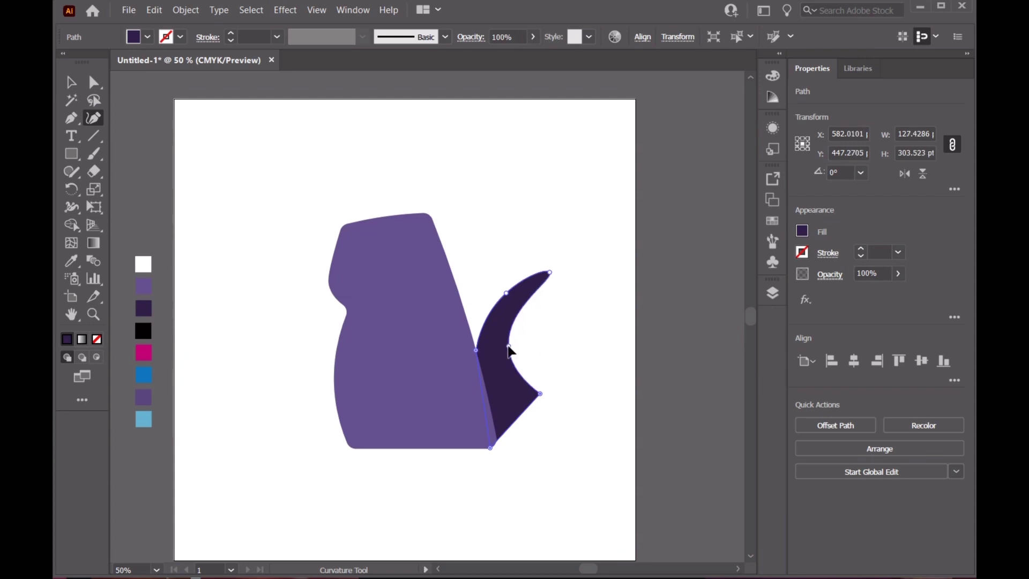
drag(538, 394, 520, 394)
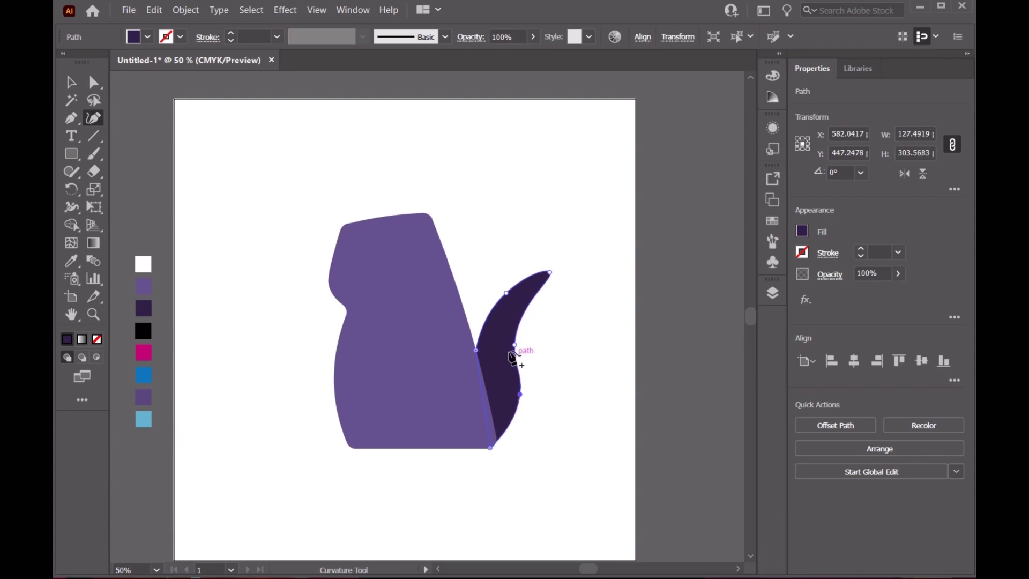
drag(514, 345, 508, 356)
mouse_move(549, 273)
mouse_down()
mouse_move(539, 289)
mouse_move(489, 308)
mouse_move(521, 283)
mouse_up()
click(517, 289)
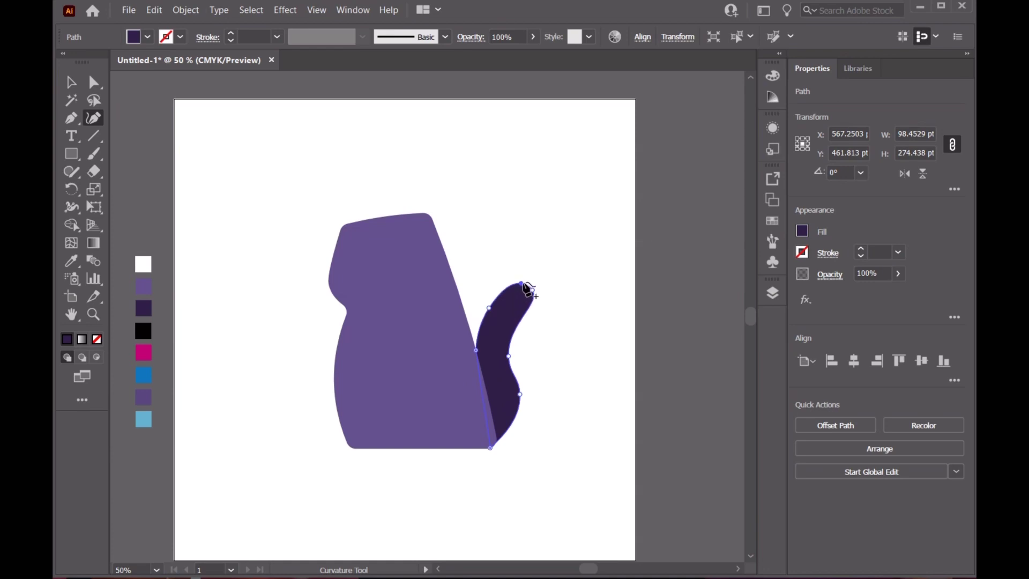
click(71, 82)
Step: Add a new layer above Layer 3, the cat body layer
click(214, 115)
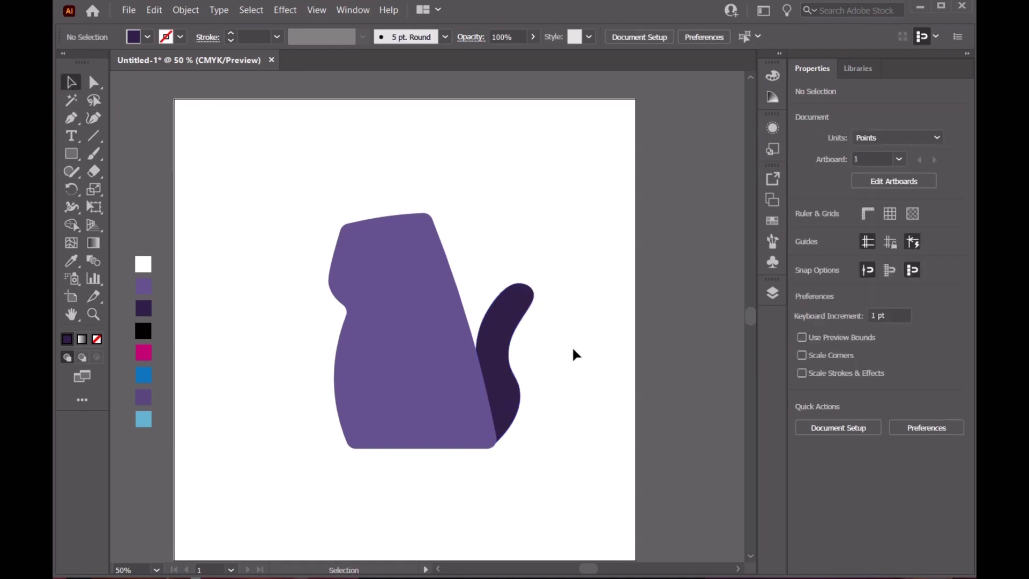
click(772, 293)
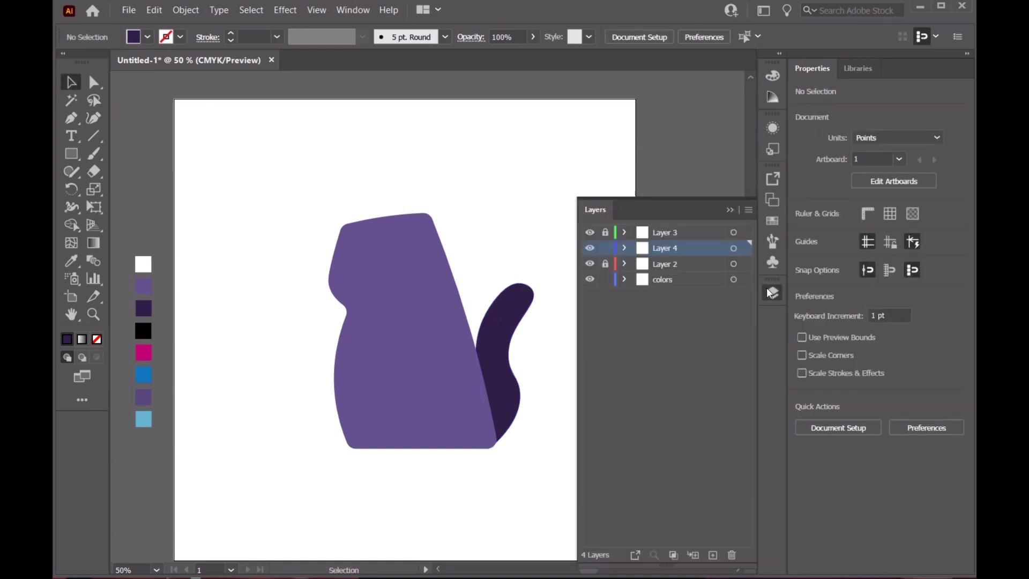
click(686, 232)
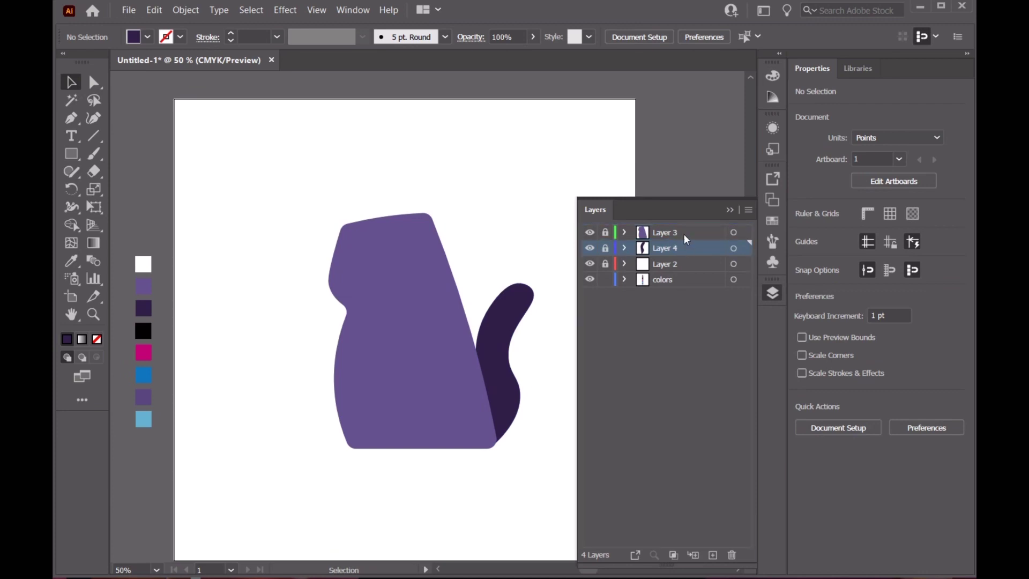
click(711, 557)
click(328, 230)
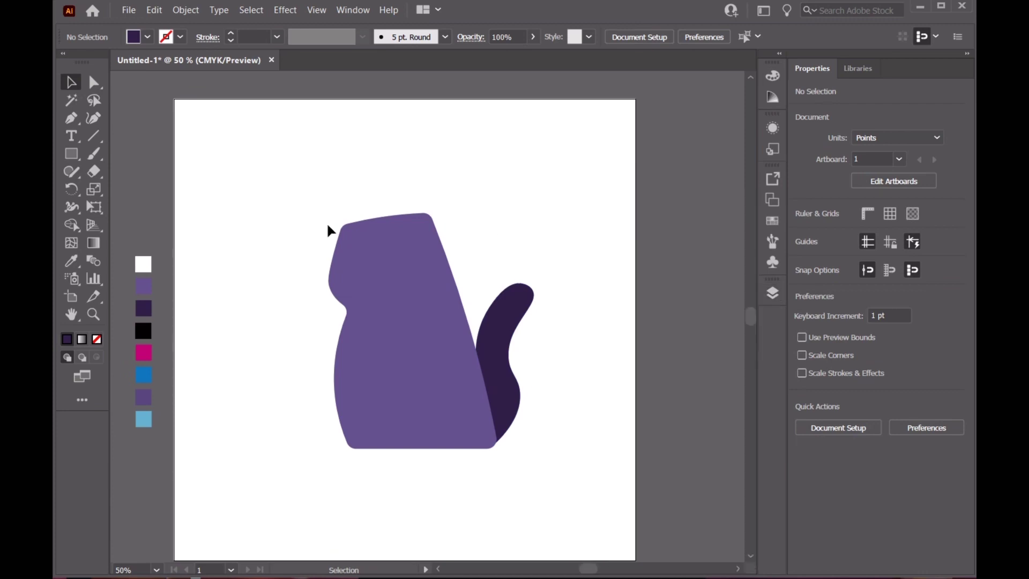
Step: Pen-draw a small white triangle on the cat's head for the first eye
click(70, 119)
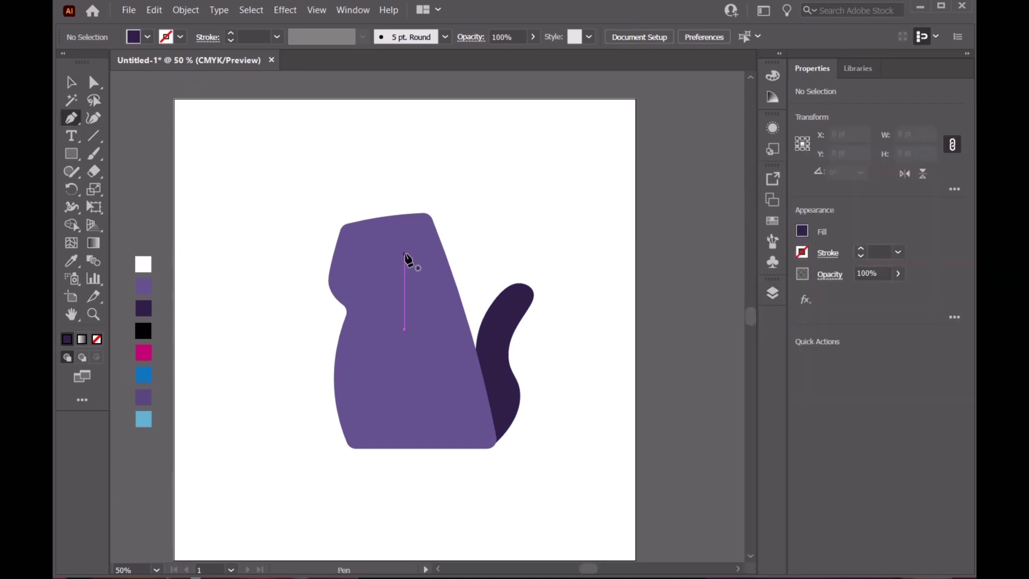
click(409, 253)
click(395, 267)
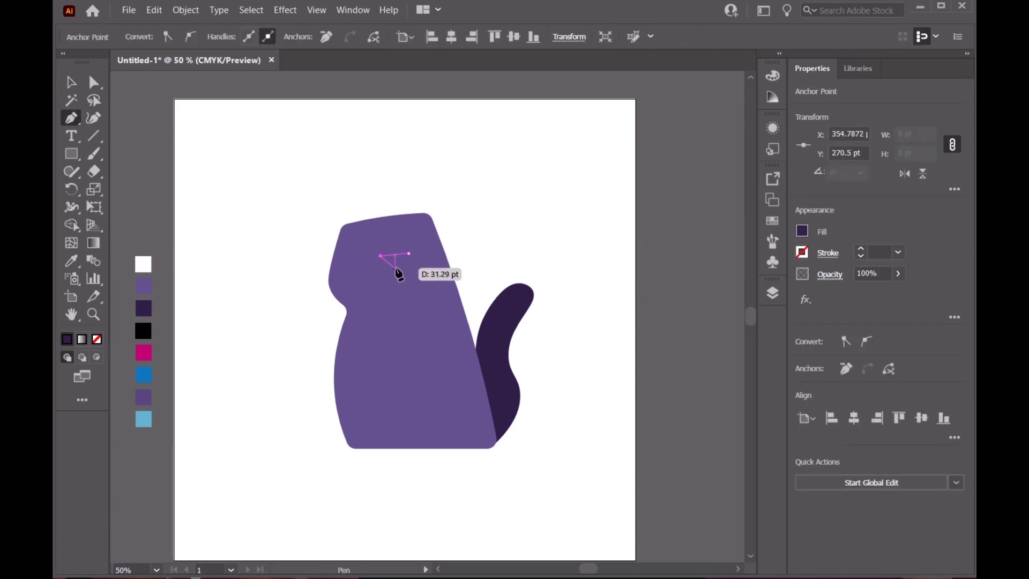
click(409, 253)
key(i)
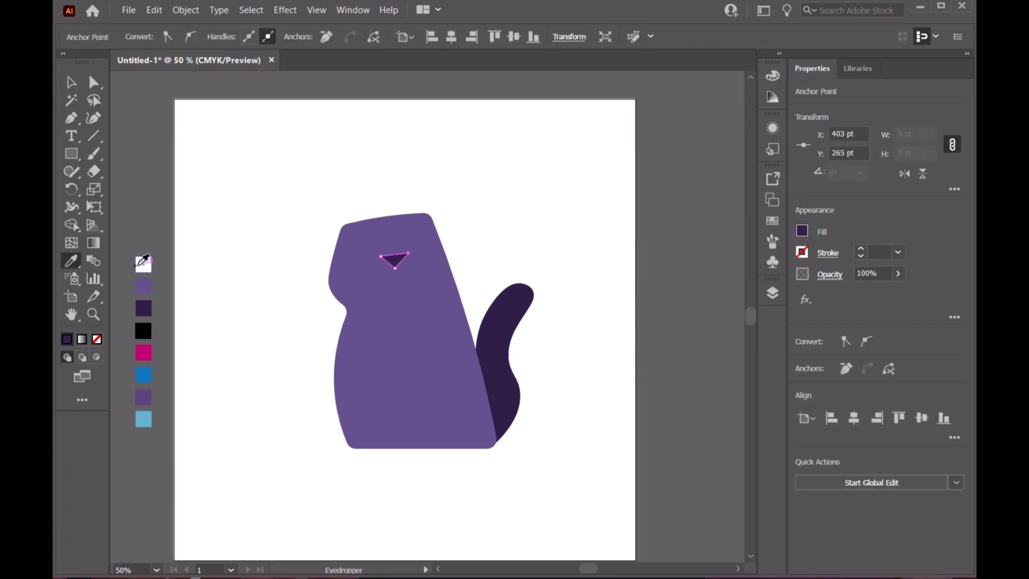
click(143, 264)
Step: Curve the triangle's lower edge into a white half-moon eye
click(93, 118)
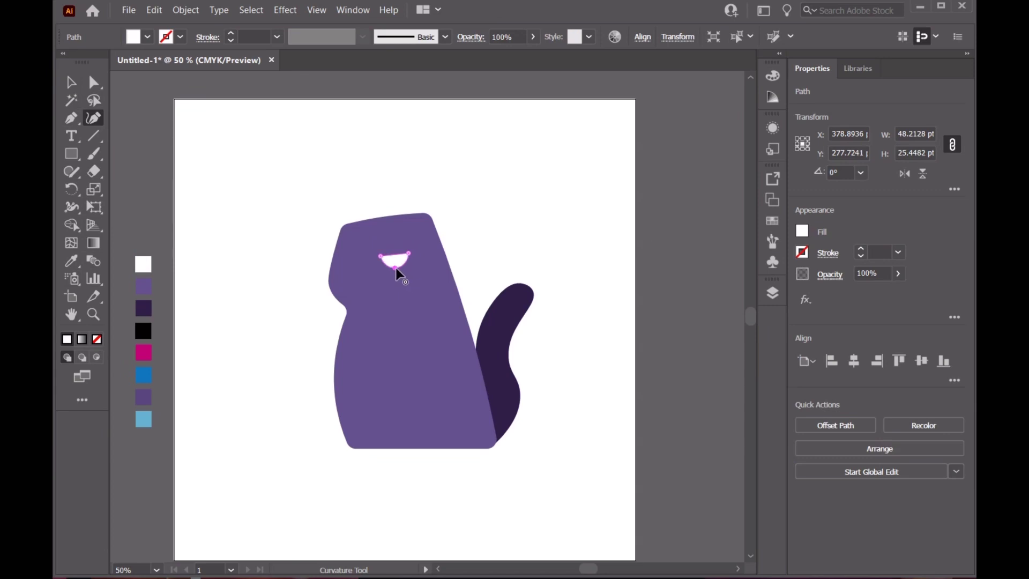
key(v)
click(293, 225)
click(403, 264)
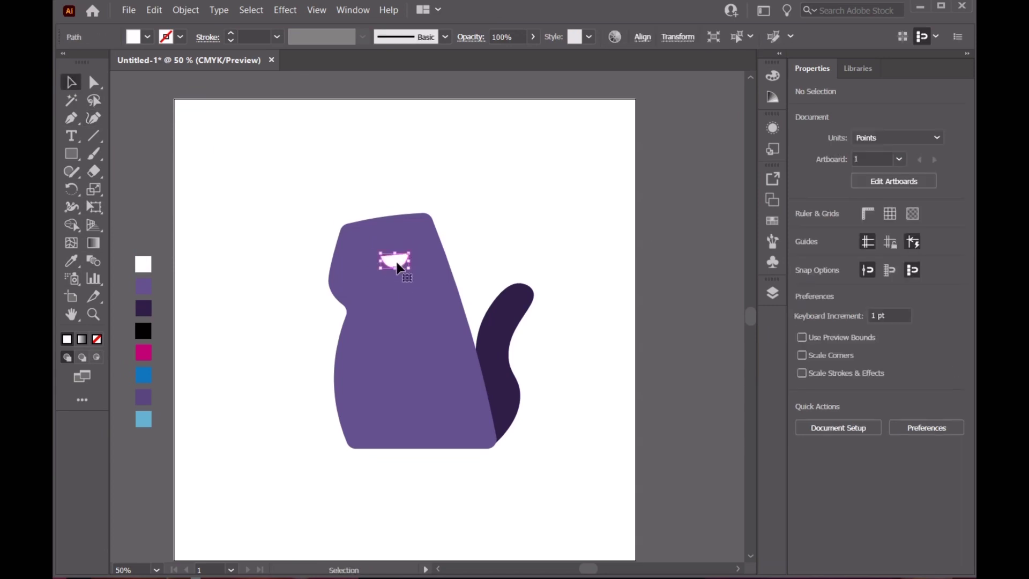
drag(396, 264, 396, 260)
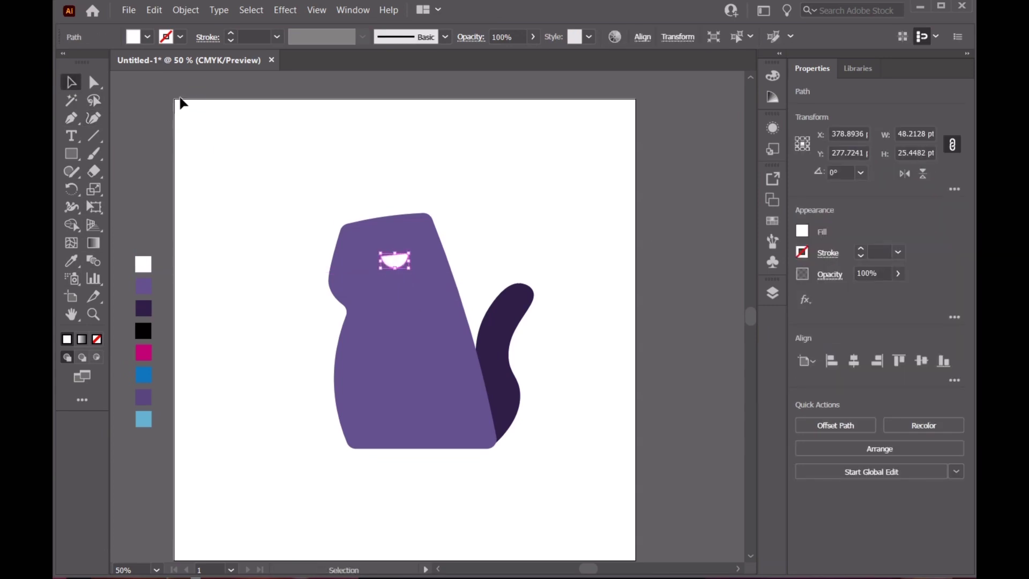
click(95, 117)
scroll(384, 233, up, 1)
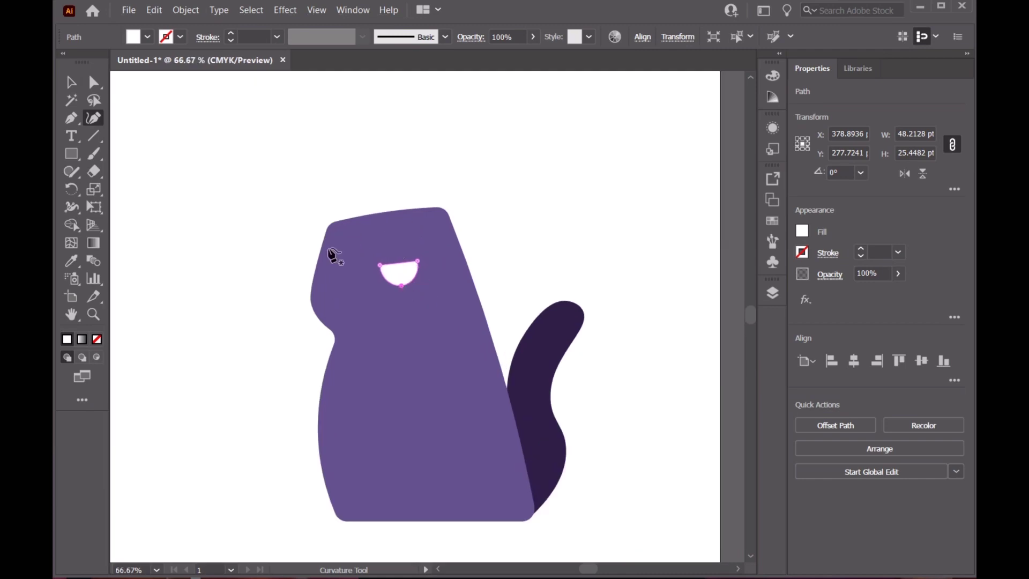
Step: Alt-drag a copy of the eye to the left as the second eye
click(72, 82)
click(241, 176)
drag(410, 279, 355, 281)
click(216, 204)
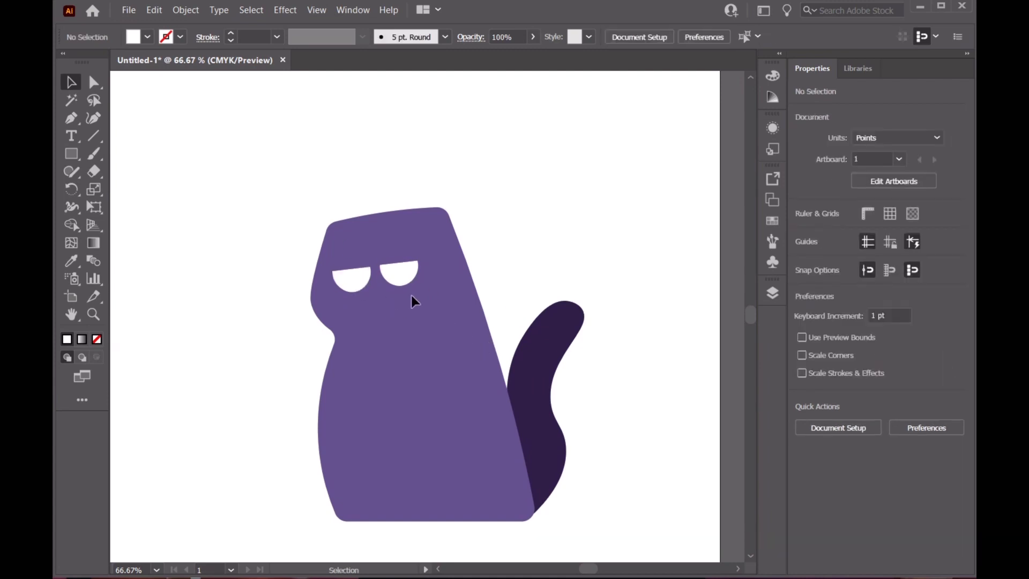
click(772, 292)
Step: On a new layer, draw a small pupil triangle in the left eye and fill it black
click(715, 555)
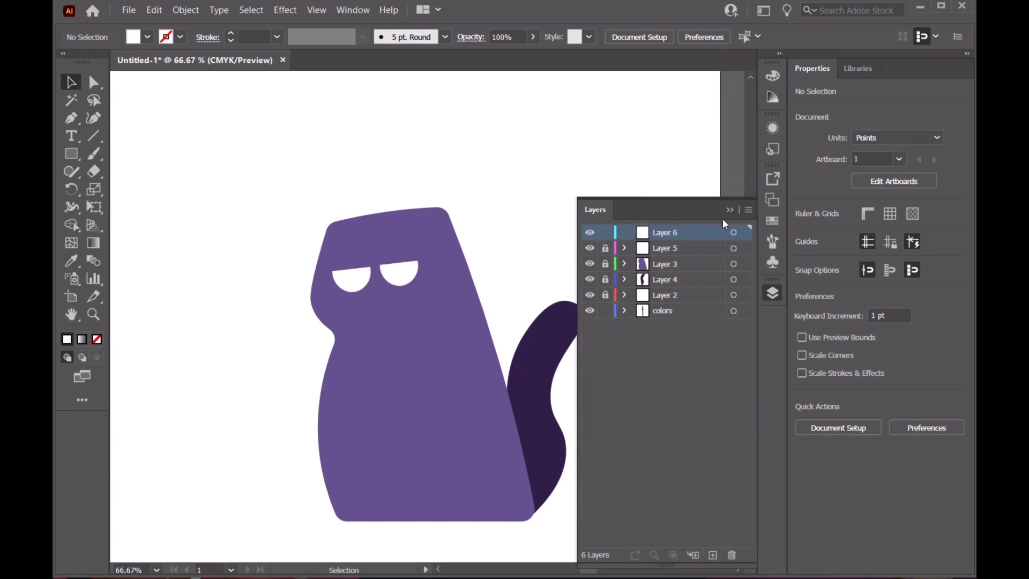
click(71, 118)
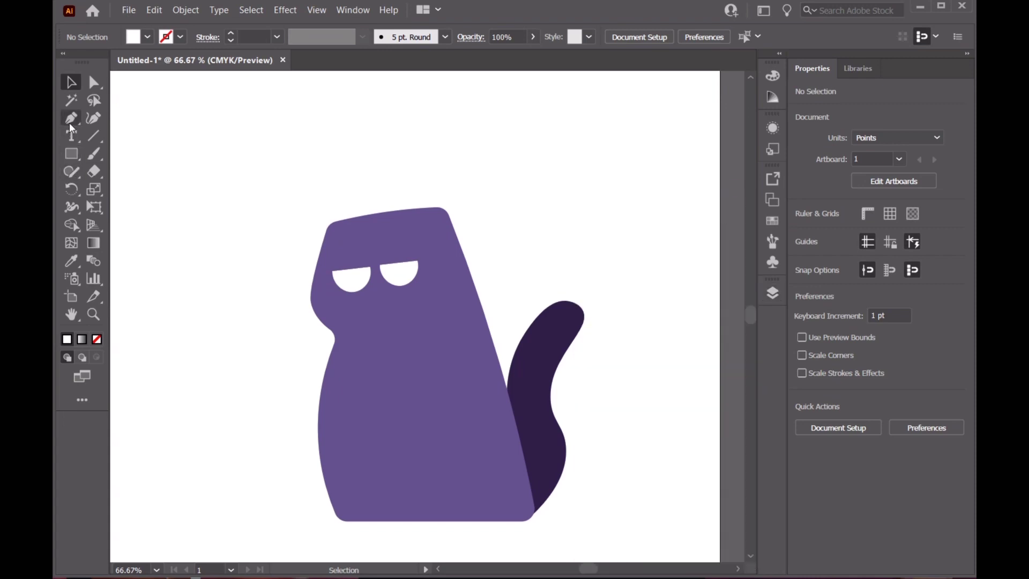
click(347, 292)
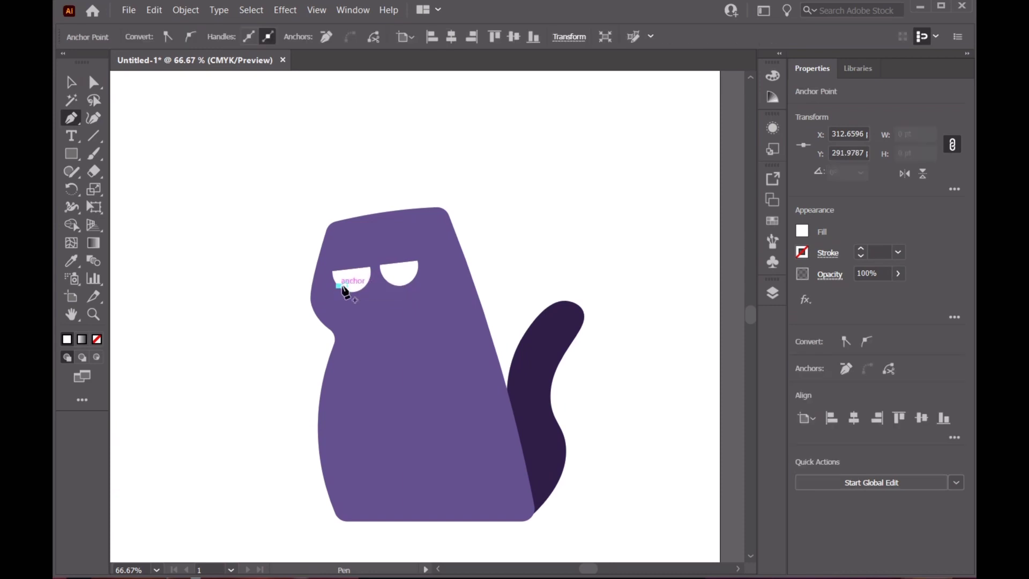
key(Escape)
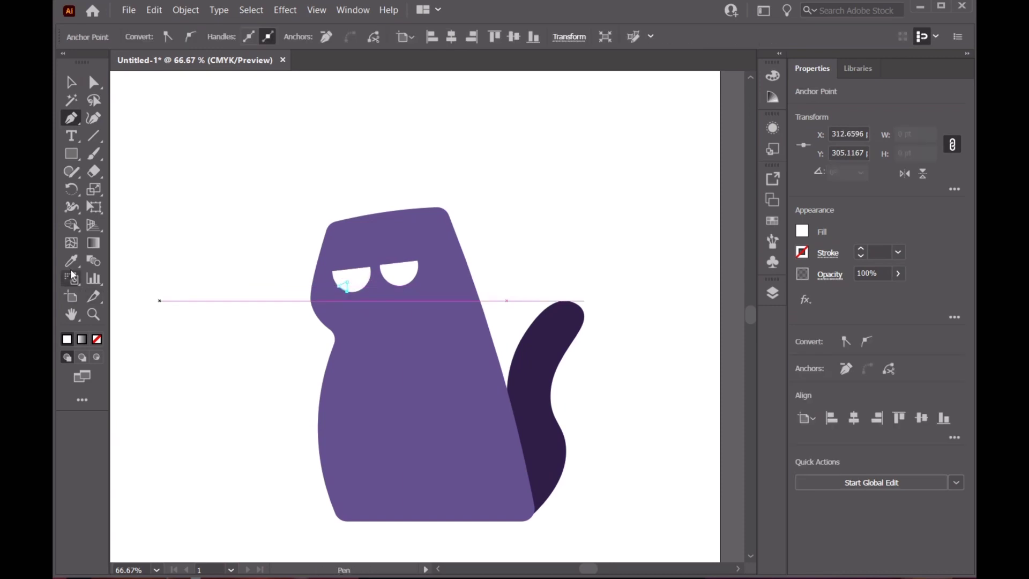
key(i)
scroll(468, 391, down, 1)
click(158, 376)
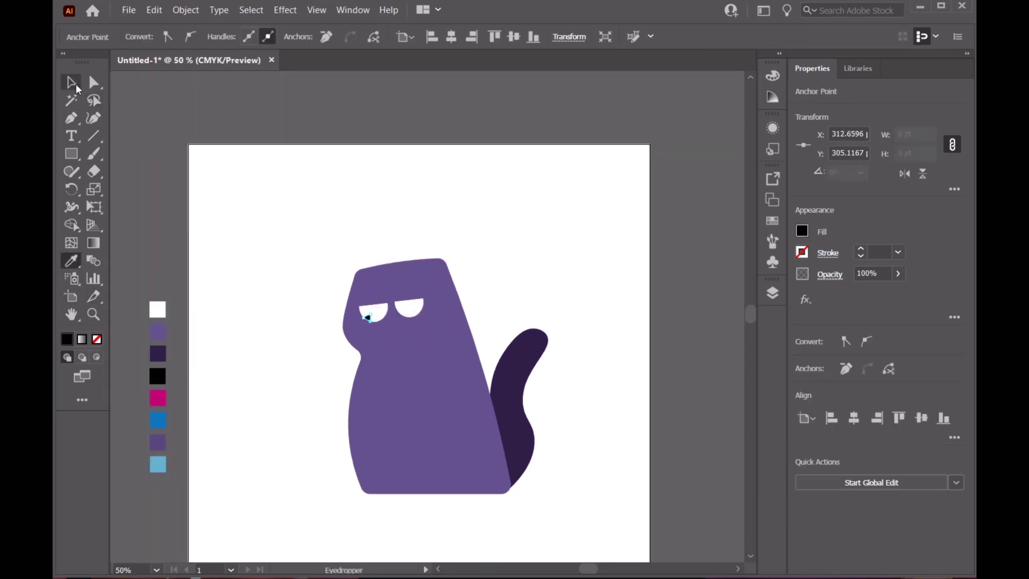
Step: Round the pupil's top corner and curve its lower edge with the Curvature tool
key(shift+asciitilde)
ctrl+click(368, 317)
scroll(347, 314, up, 5)
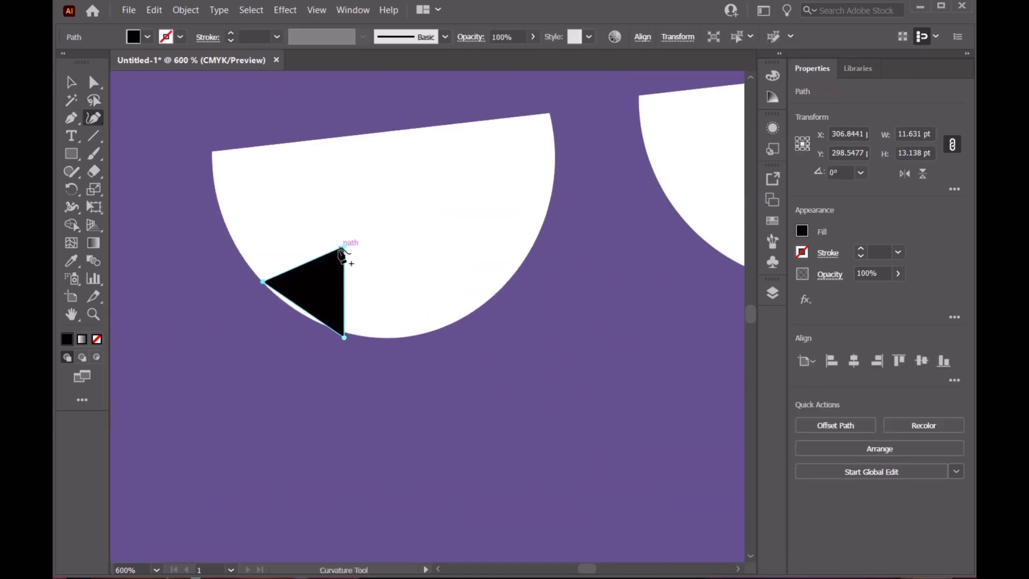
double_click(344, 246)
click(303, 310)
drag(303, 309, 341, 332)
click(71, 82)
click(439, 269)
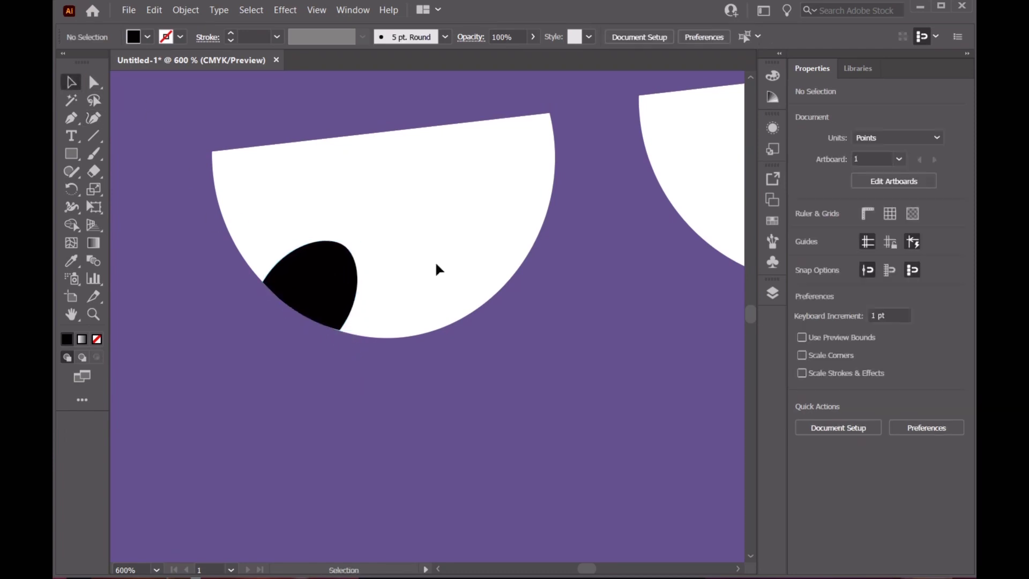
Step: Copy the pupil into the right eye, then position and tilt it
drag(321, 284, 707, 231)
scroll(581, 569, down, 3)
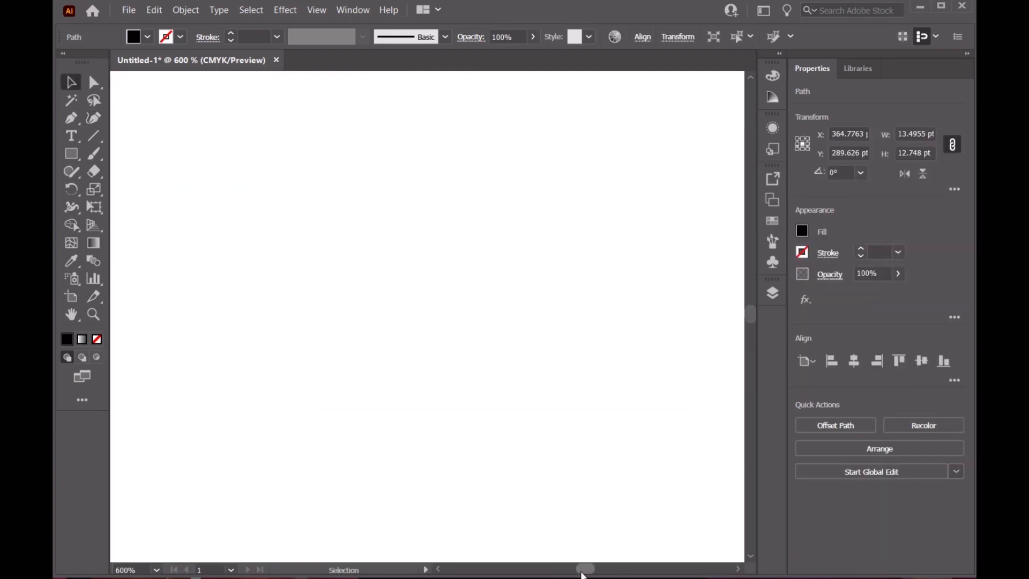
scroll(579, 482, down, 2)
scroll(632, 459, down, 1)
scroll(461, 341, up, 5)
scroll(461, 342, up, 2)
drag(423, 338, 434, 333)
drag(500, 384, 496, 386)
drag(459, 336, 463, 339)
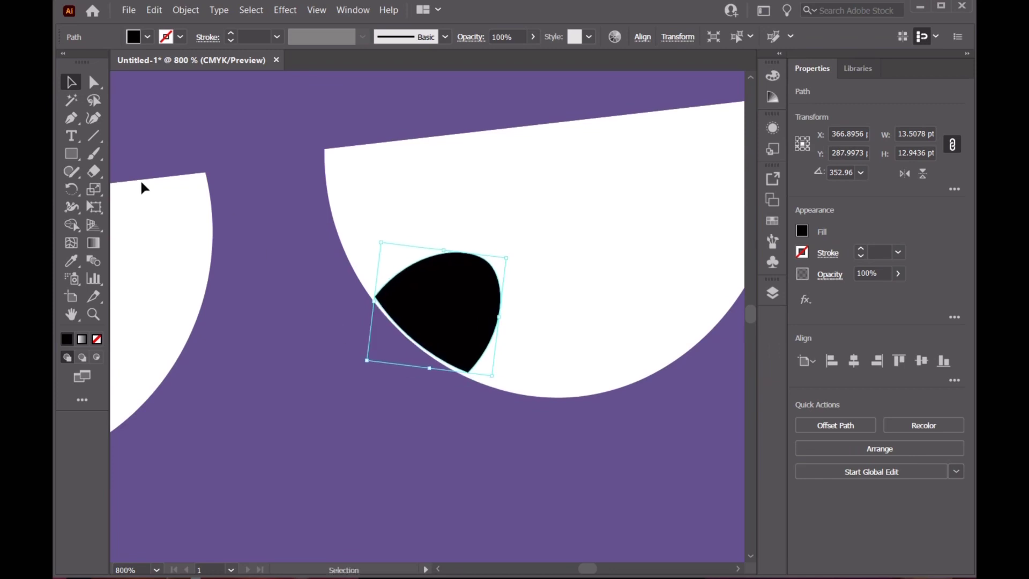
Step: Reshape the copied pupil's bottom edge, then zoom out to view the whole cat
key(shift+grave)
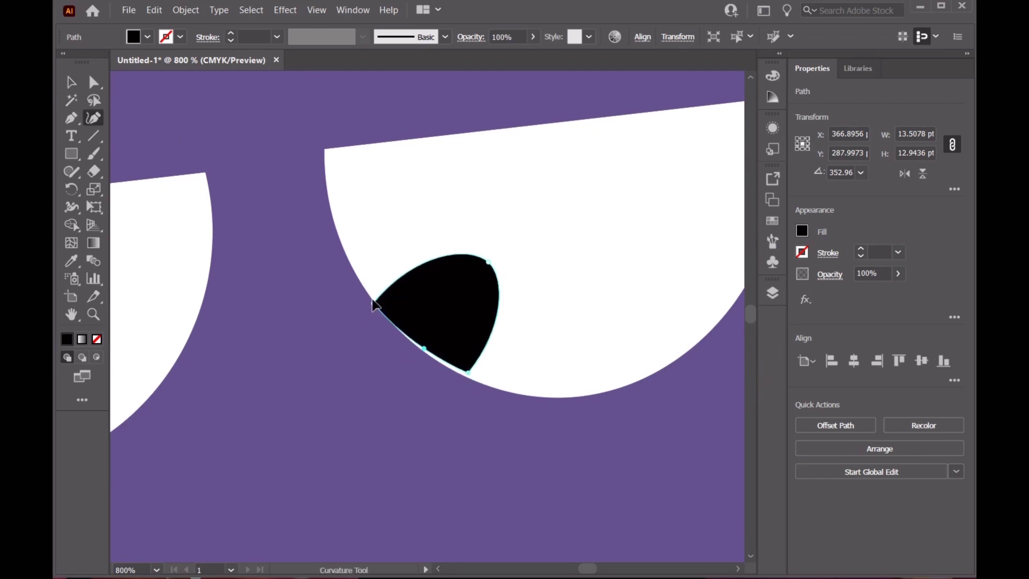
drag(468, 371, 466, 377)
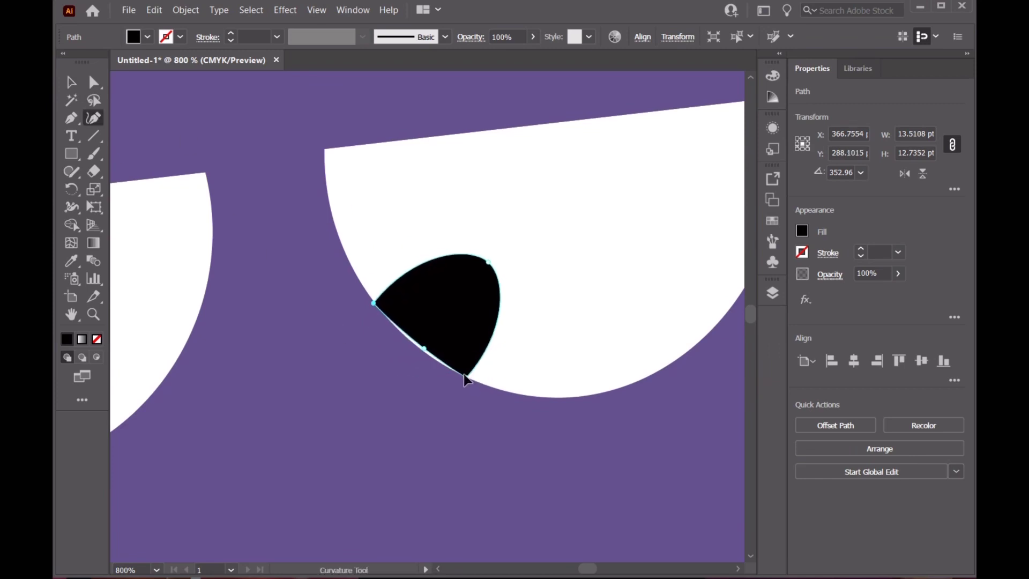
click(423, 349)
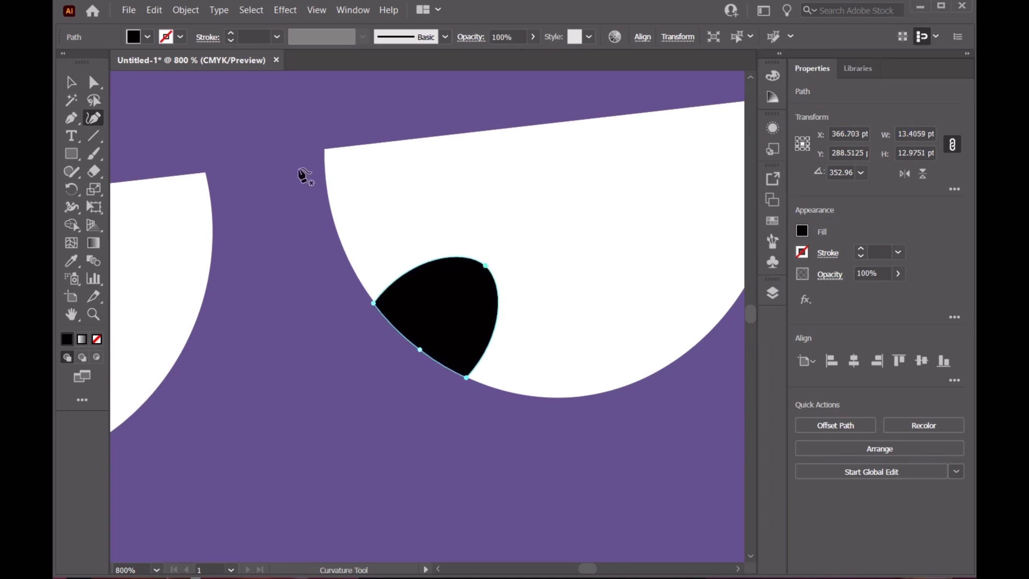
key(v)
key(ctrl+shift+a)
scroll(442, 410, down, 4)
scroll(442, 410, down, 3)
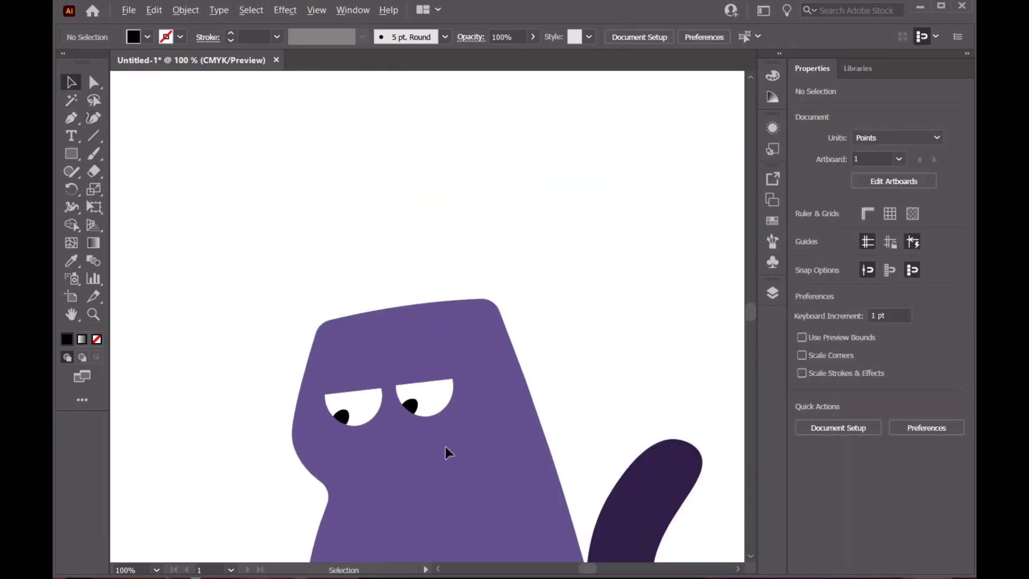
scroll(515, 430, down, 3)
scroll(516, 429, down, 3)
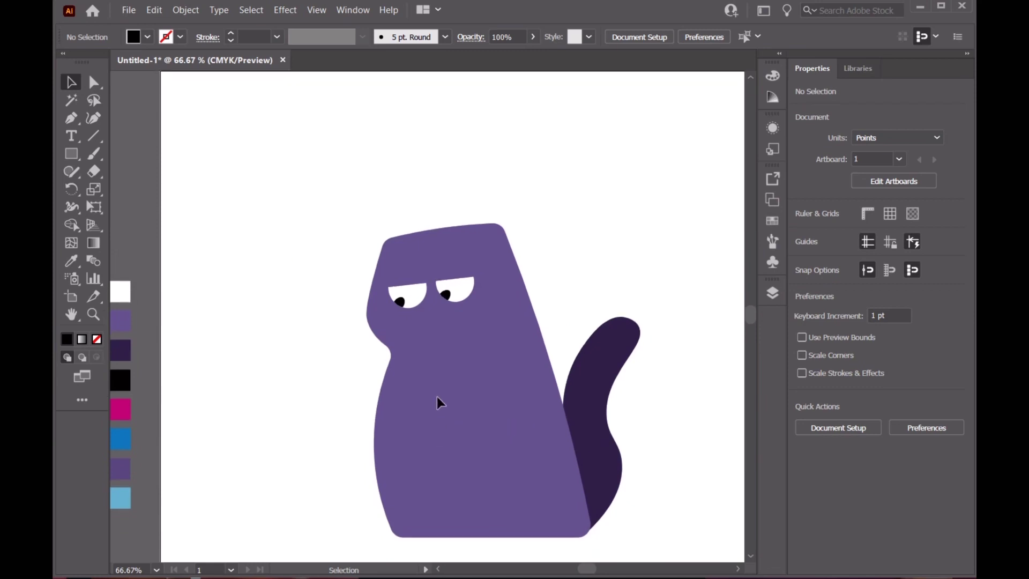
Step: Unlock Layer 3, delete the neck anchor for a sharper chest notch, and add Layer 7
click(773, 293)
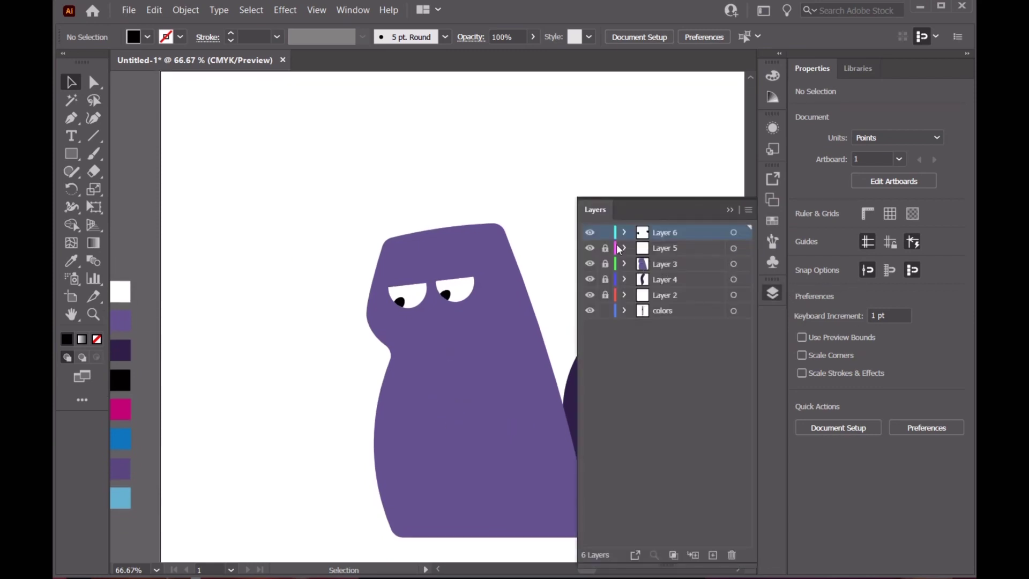
click(604, 264)
click(429, 381)
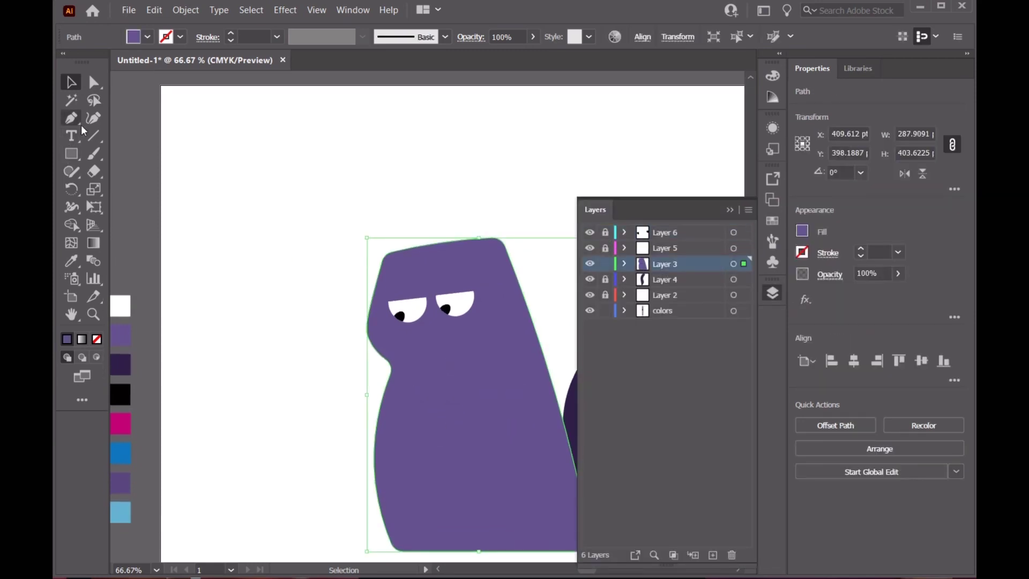
key(shift+grave)
key(Delete)
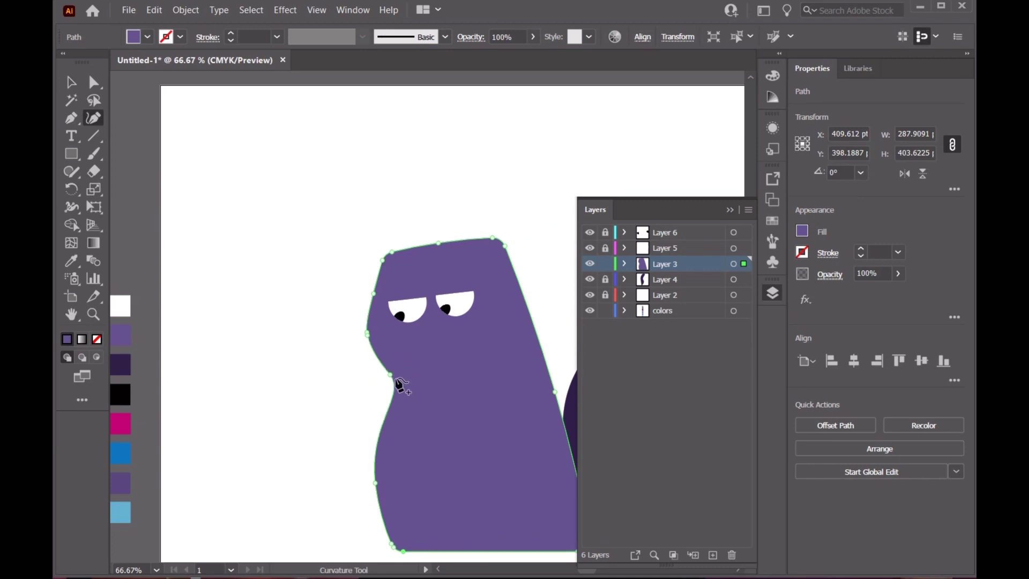
double_click(390, 375)
key(v)
click(202, 132)
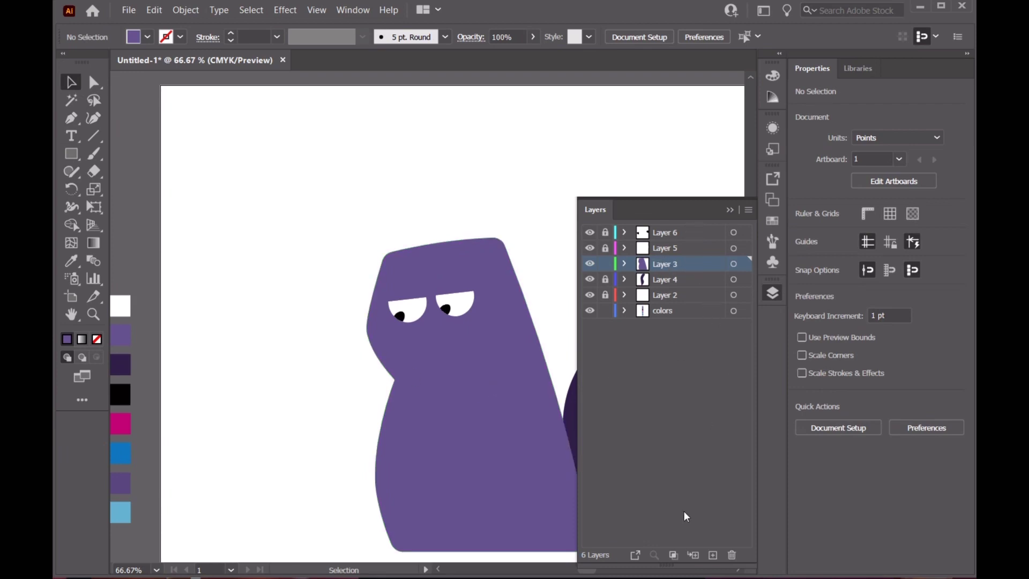
click(713, 555)
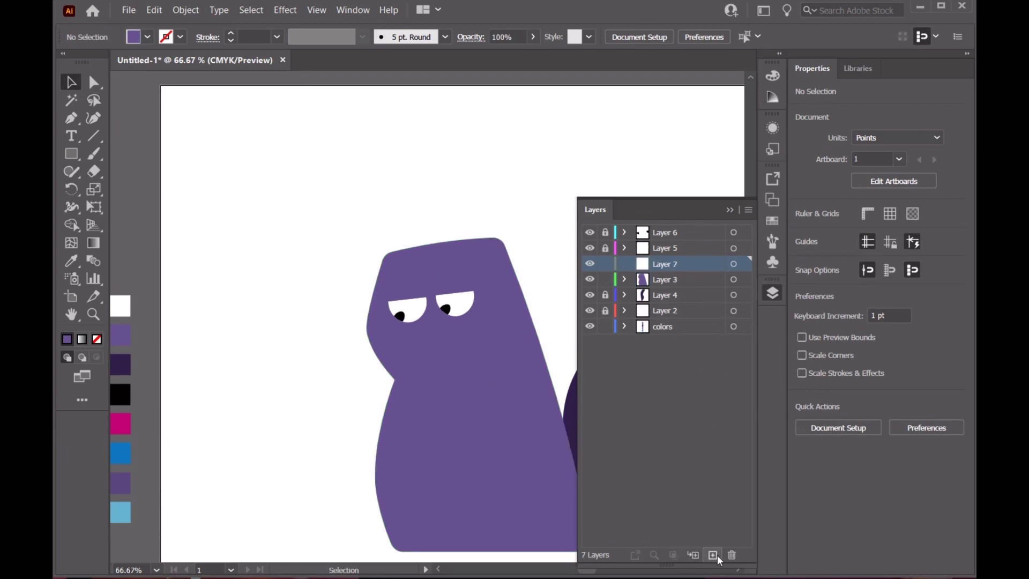
Step: Draw the left pointed ear triangle on the head's top-left edge
click(72, 118)
drag(386, 258, 388, 218)
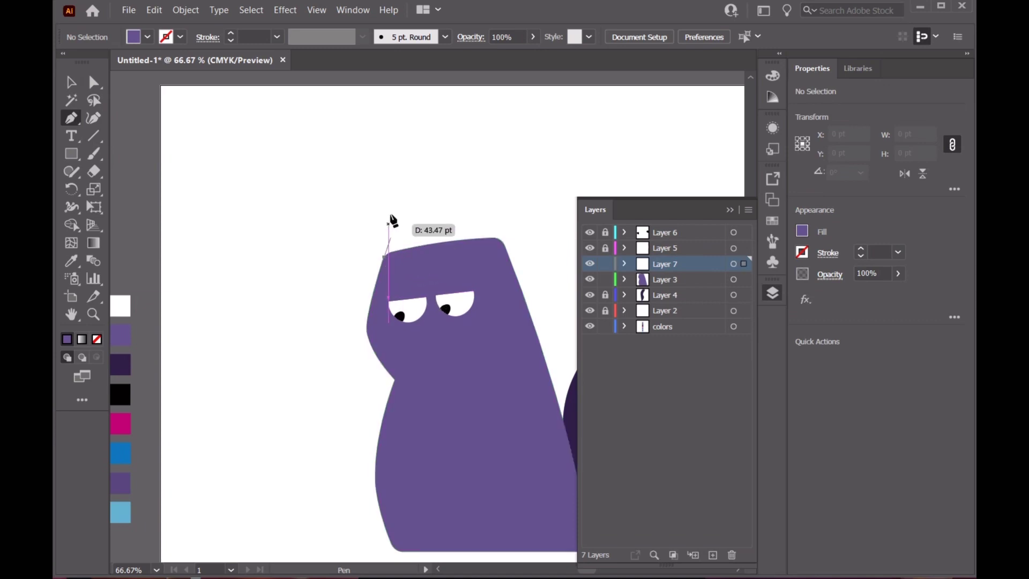
click(388, 219)
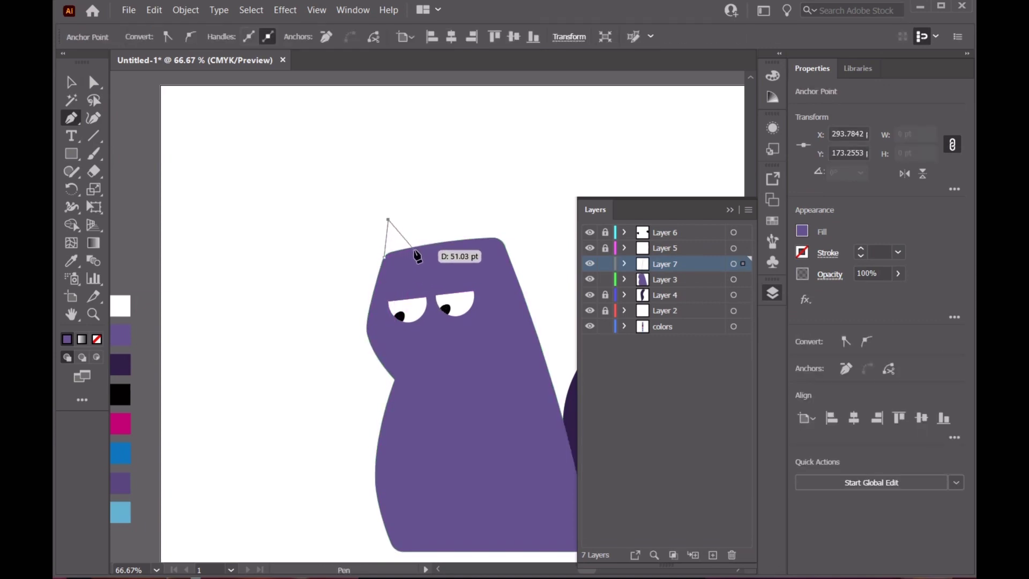
click(413, 246)
click(385, 258)
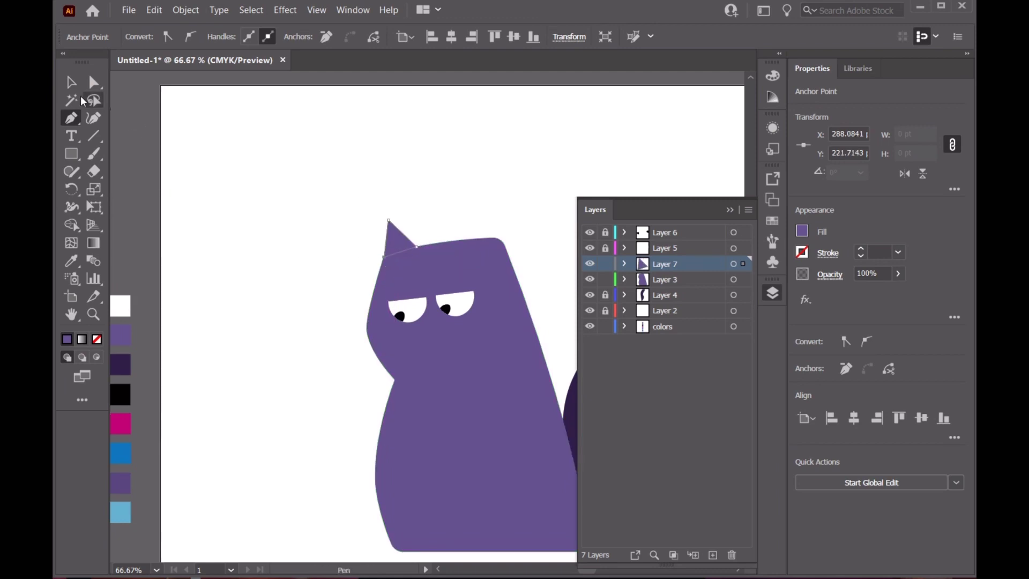
Step: Move Layer 7 below the body's Layer 3 so the ear sits behind
key(v)
drag(665, 264, 665, 283)
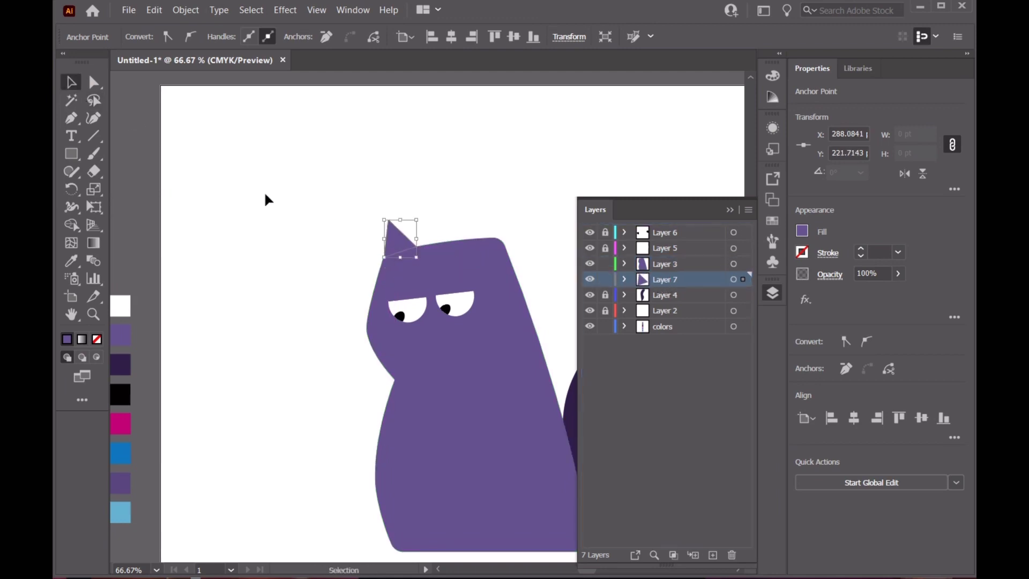
click(145, 114)
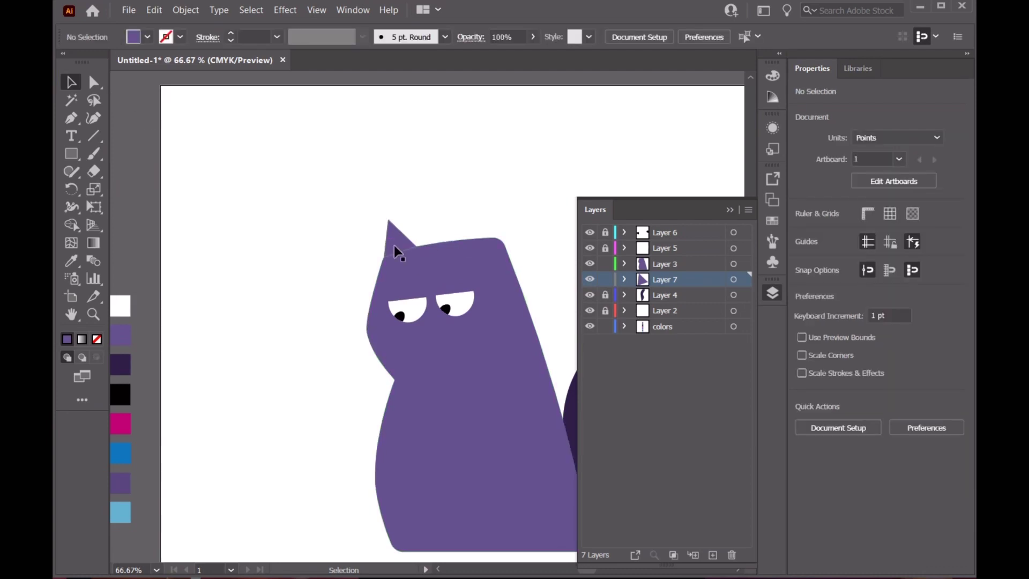
Step: Draw the right pointed ear triangle and add a new empty Layer 8
key(p)
click(504, 245)
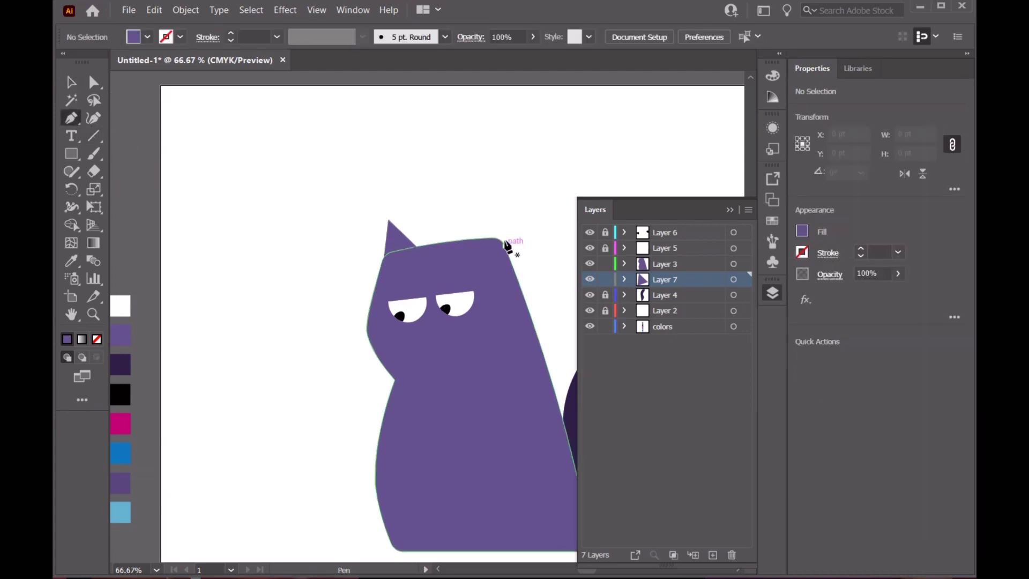
click(481, 205)
click(470, 242)
click(504, 247)
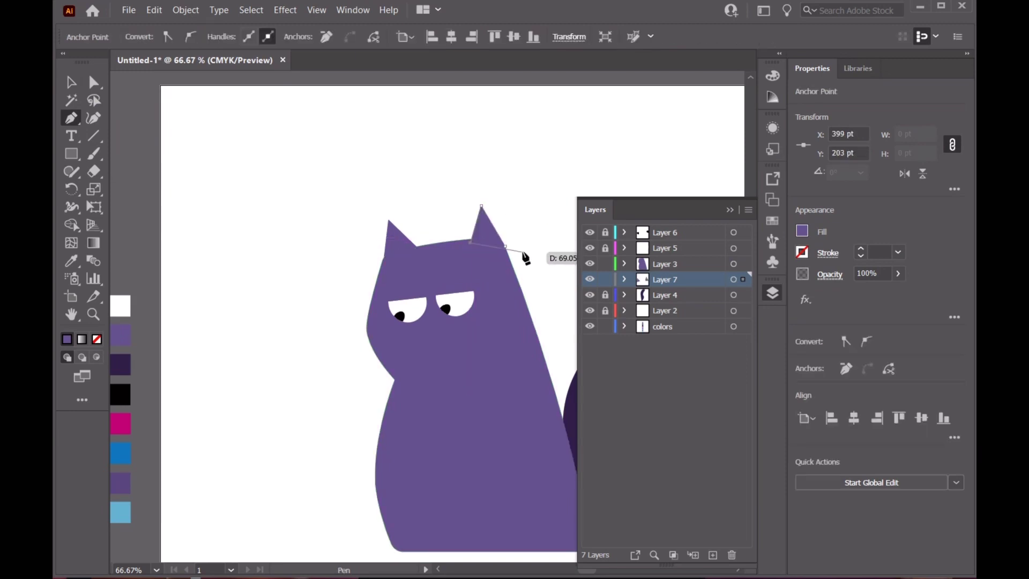
key(v)
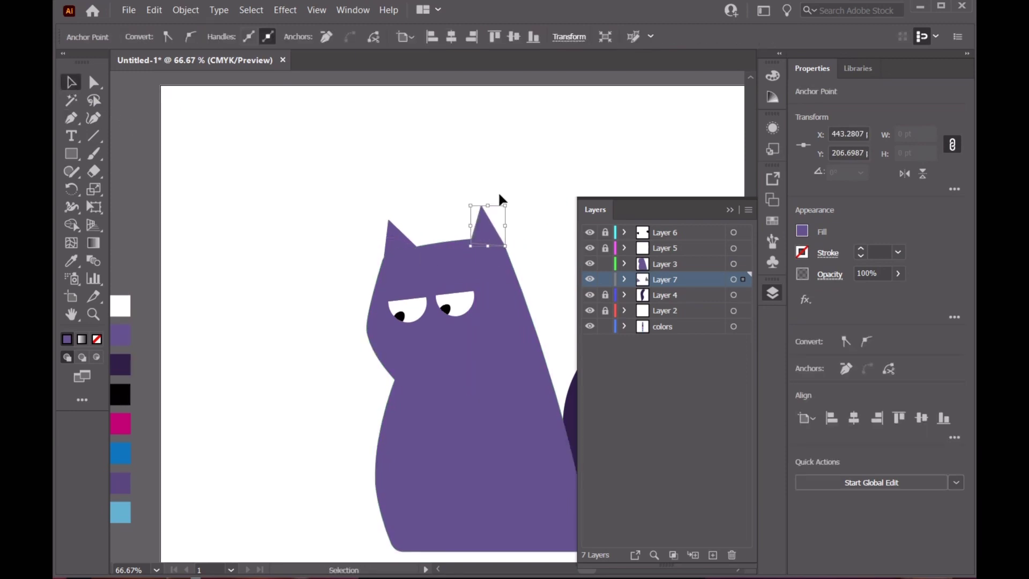
click(588, 187)
click(711, 554)
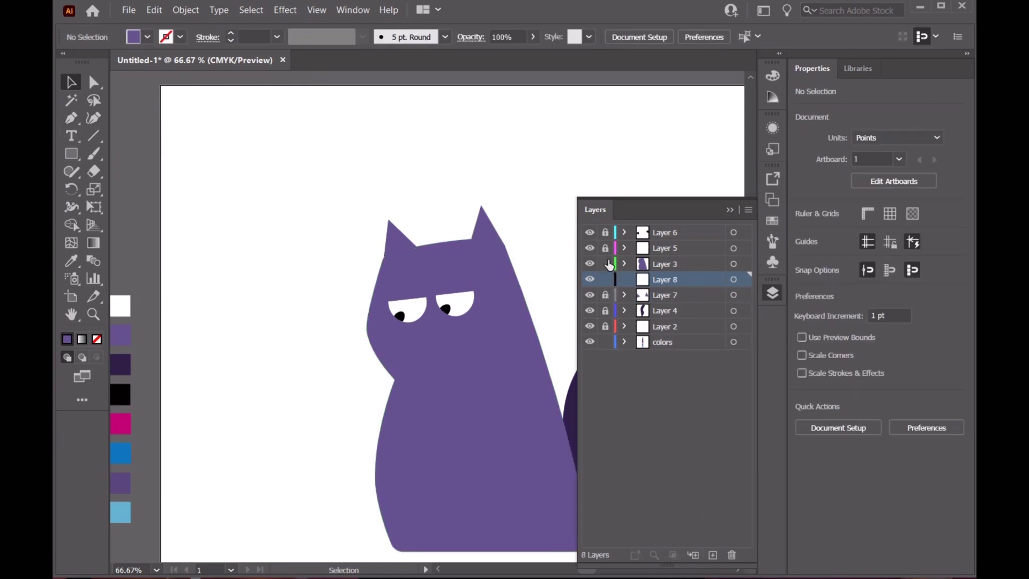
Step: Draw a small magenta inner-ear triangle inside the left ear
click(729, 210)
click(72, 118)
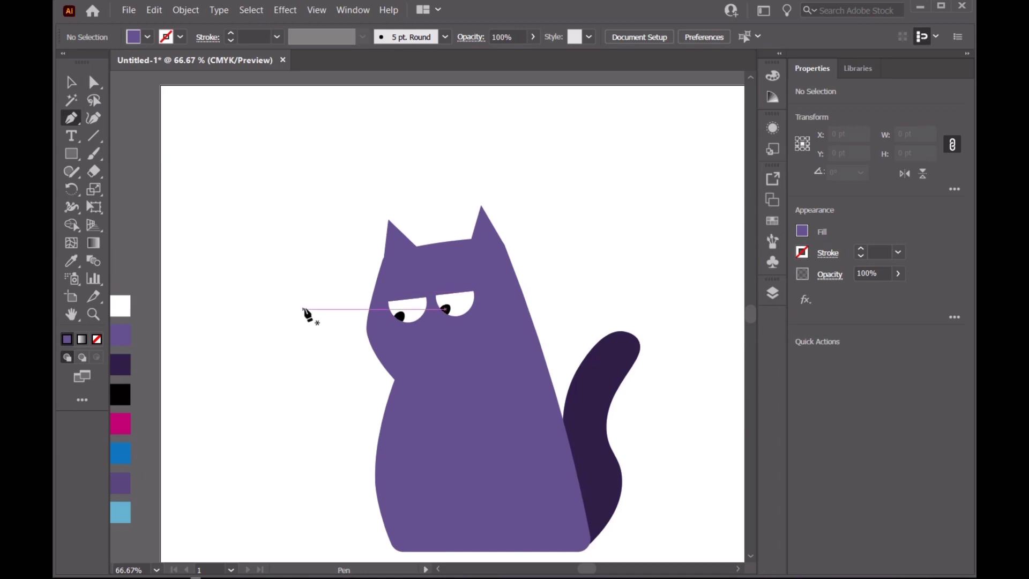
click(383, 257)
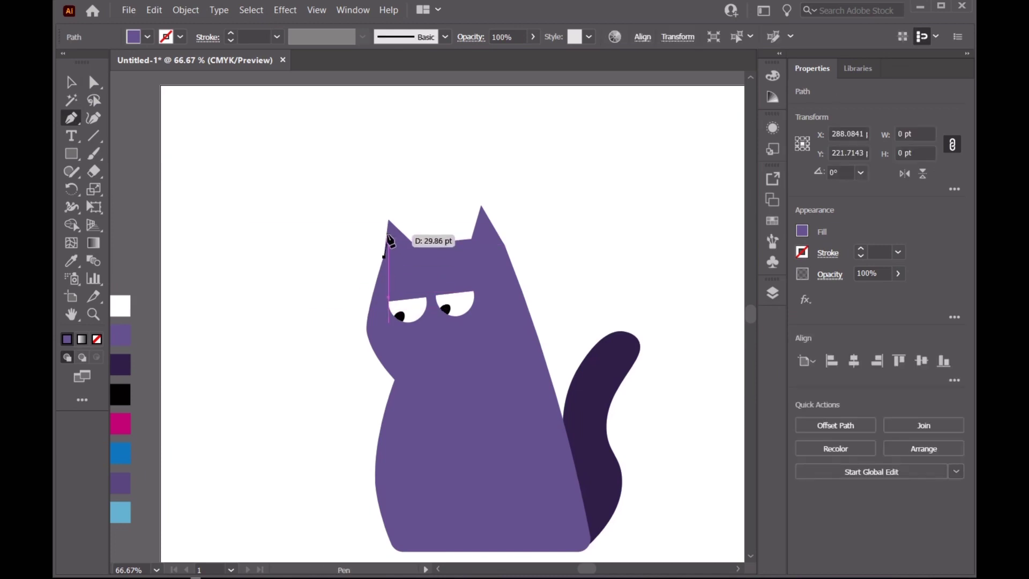
click(386, 234)
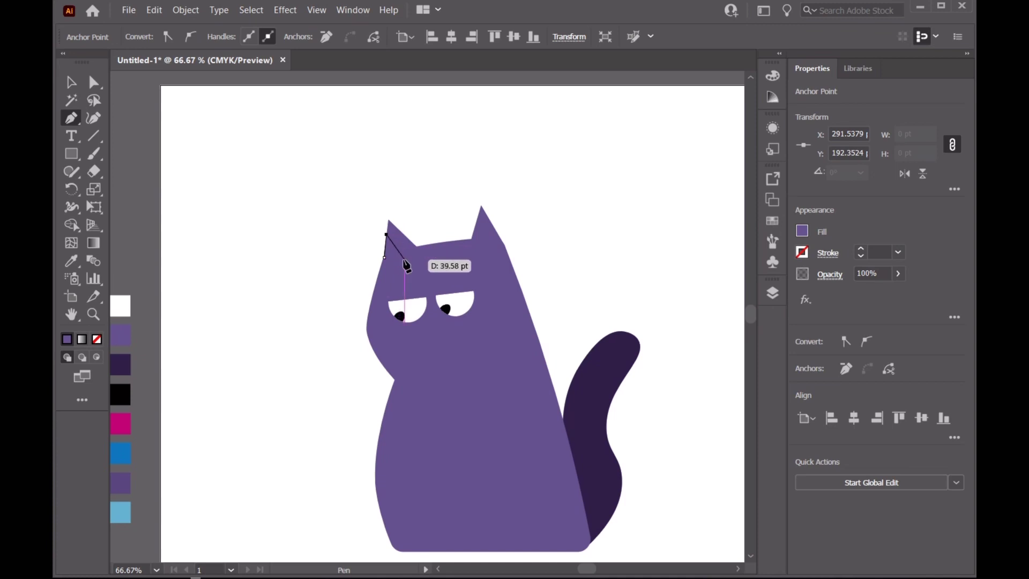
click(400, 257)
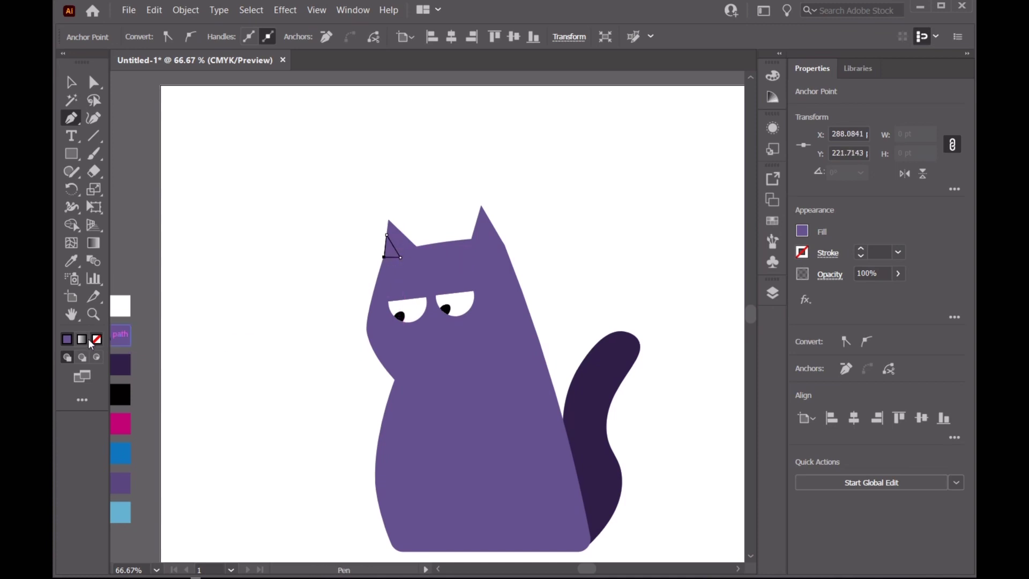
click(120, 423)
key(v)
key(ctrl+shift+a)
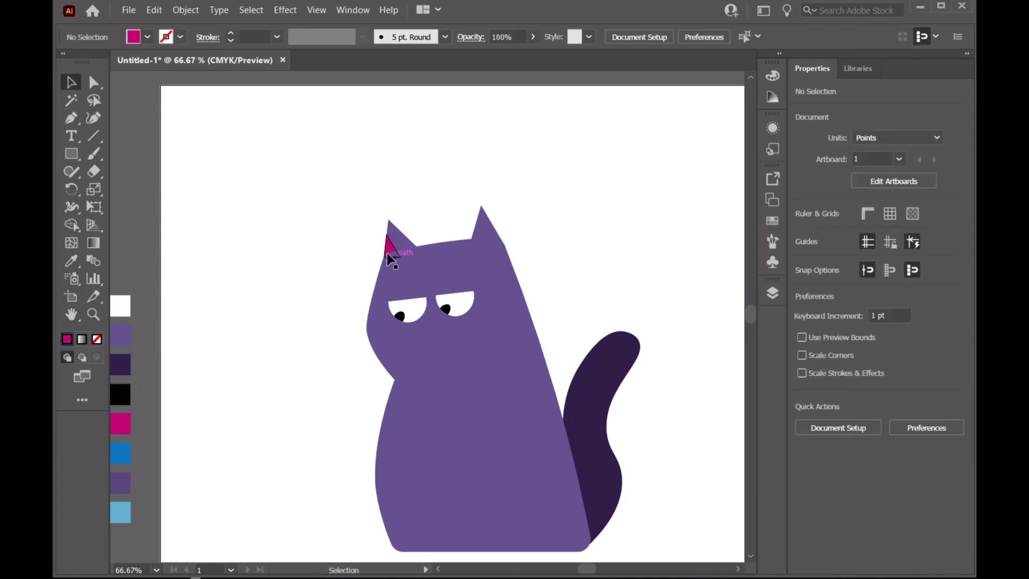
Step: Widen the left inner-ear triangle by pulling its corner outward with the Curvature tool
click(93, 118)
scroll(423, 249, up, 1)
scroll(402, 252, up, 1)
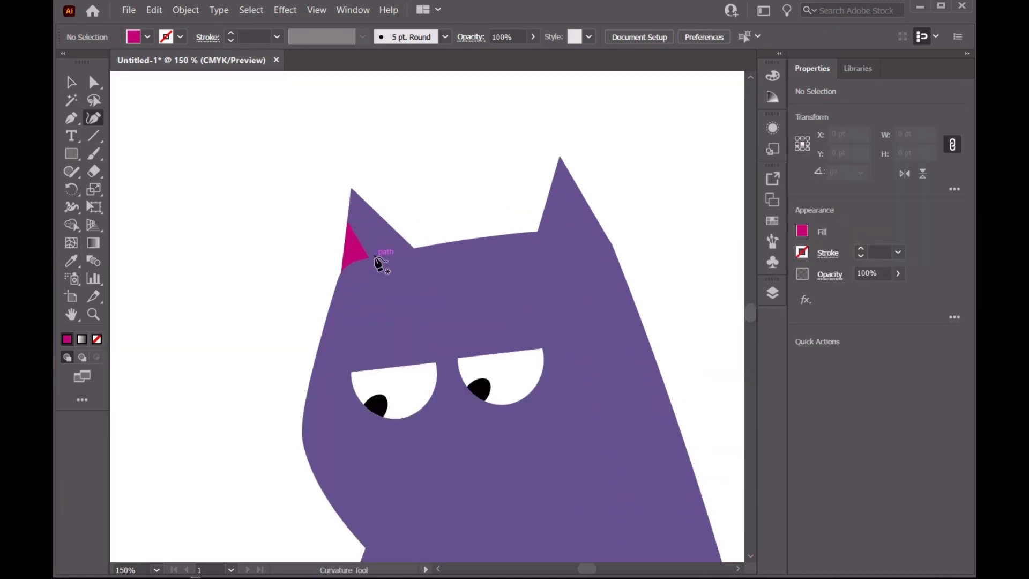
click(382, 275)
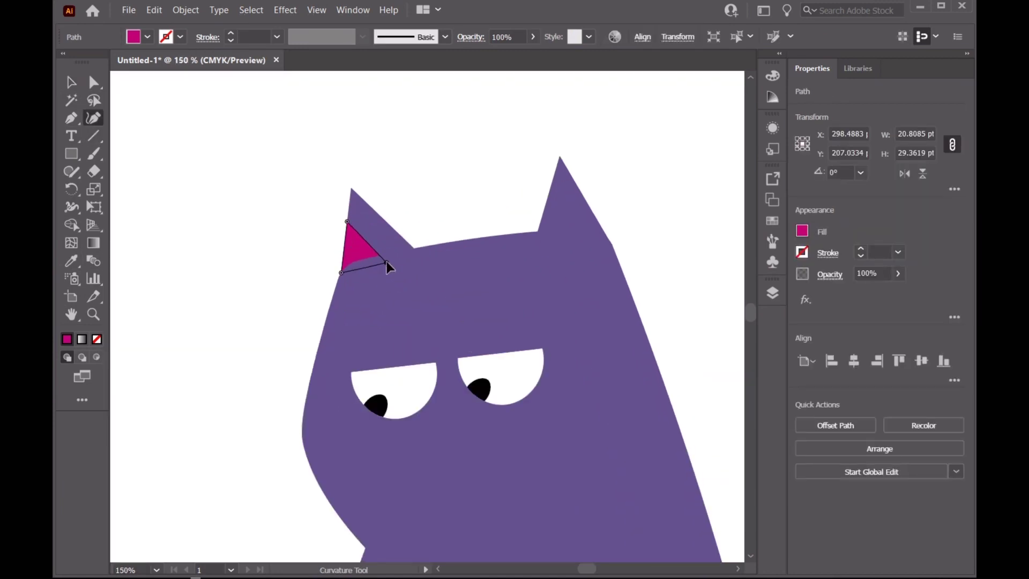
drag(388, 262, 390, 261)
click(72, 82)
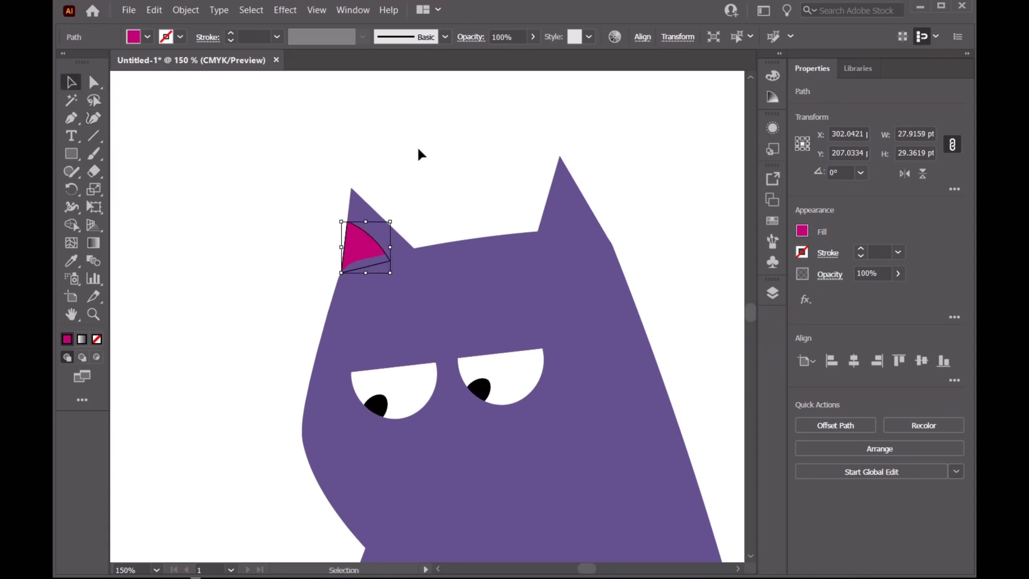
click(478, 199)
Step: Draw a matching magenta triangle inside the right ear, then zoom out to the whole cat
click(74, 122)
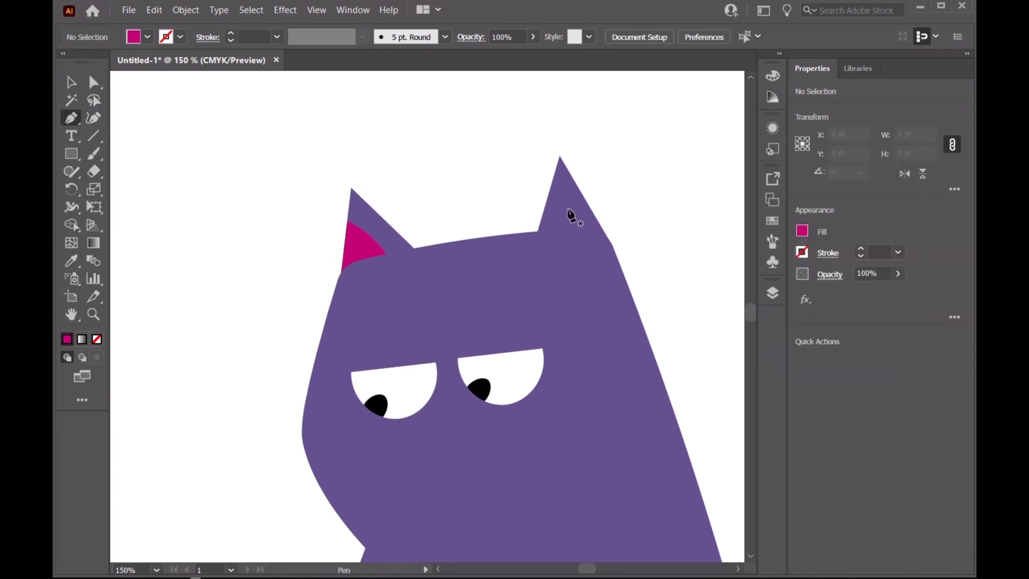
click(538, 231)
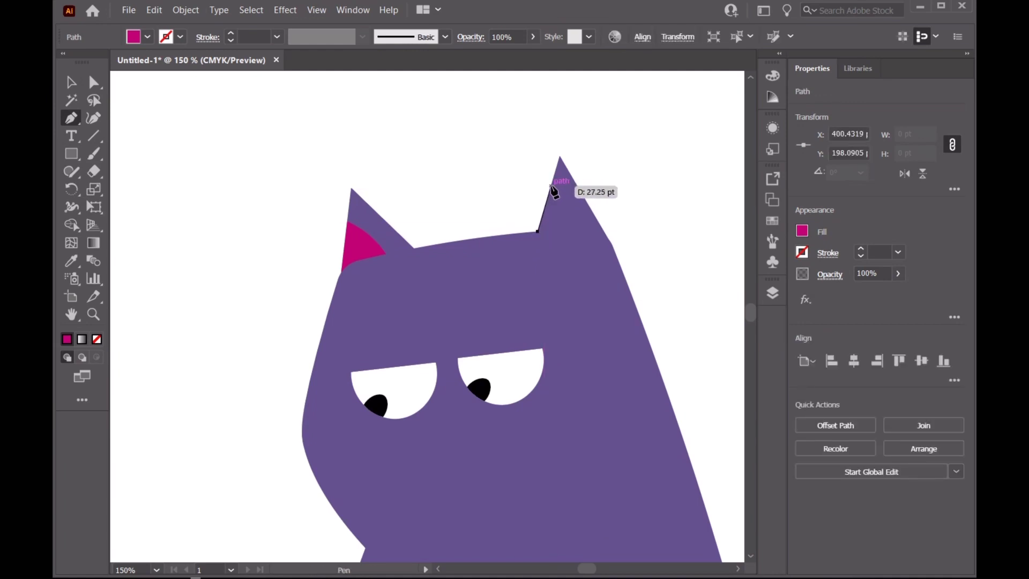
click(551, 187)
click(586, 238)
click(537, 231)
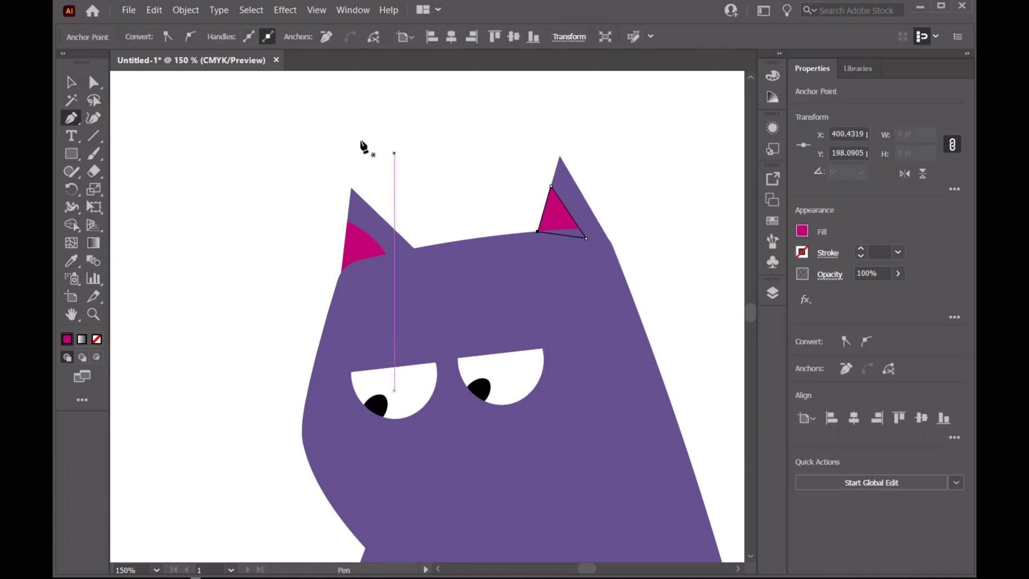
click(93, 118)
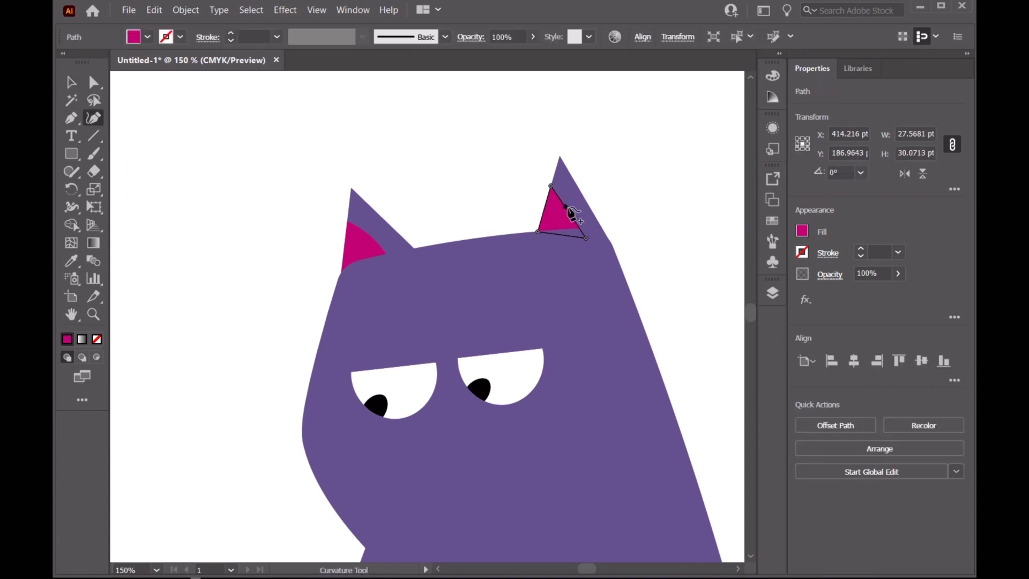
click(71, 82)
key(ctrl+shift+a)
key(ctrl+minus)
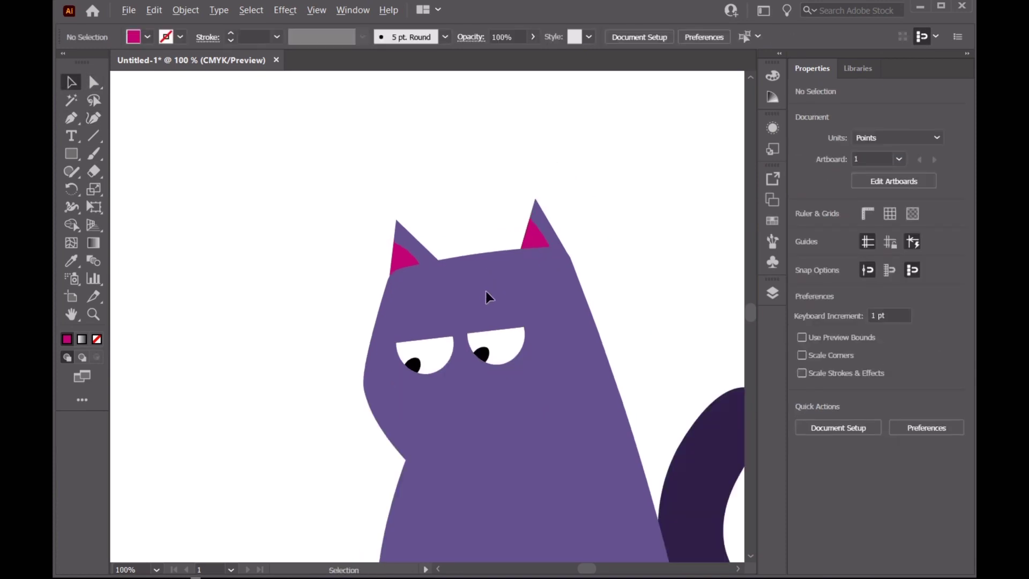
key(ctrl+minus)
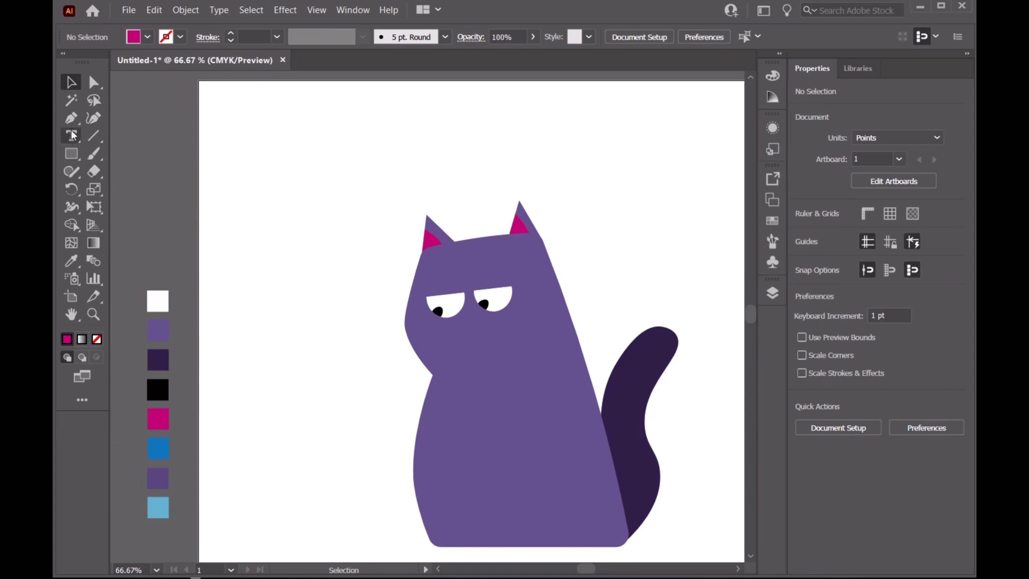
Step: Draw a small magenta three-point nose triangle below the cat's eyes
click(774, 294)
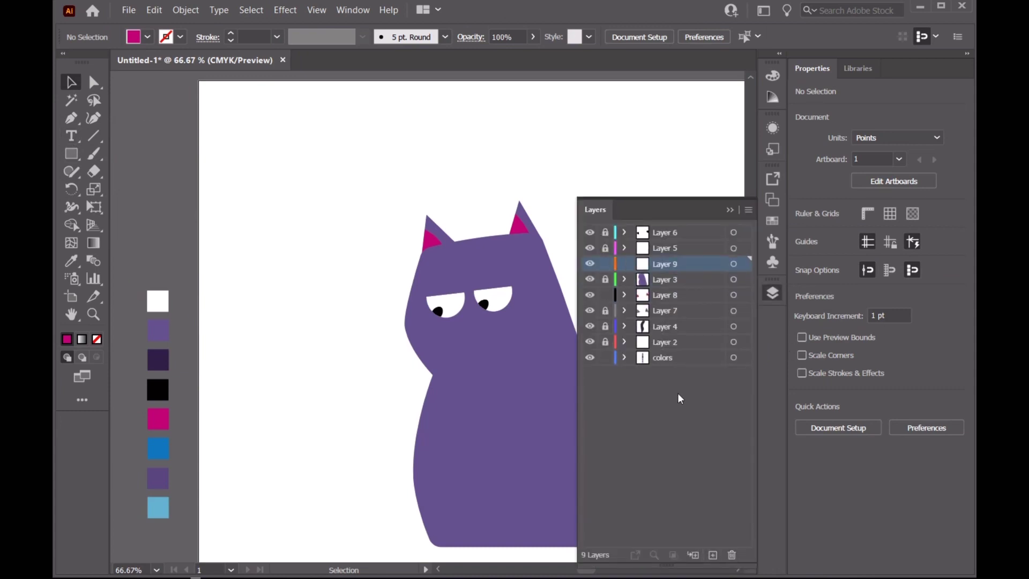
click(735, 214)
key(p)
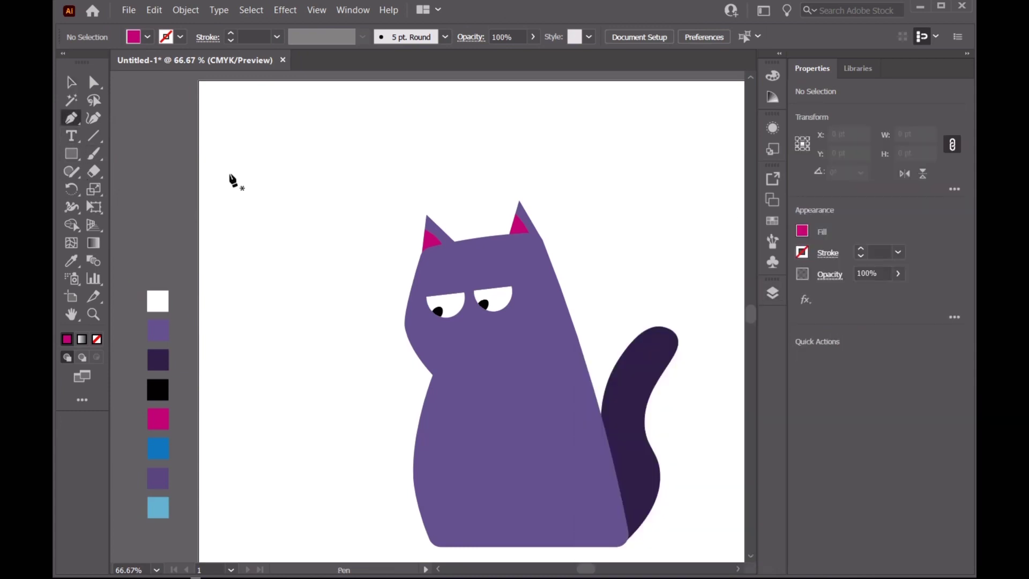
click(465, 337)
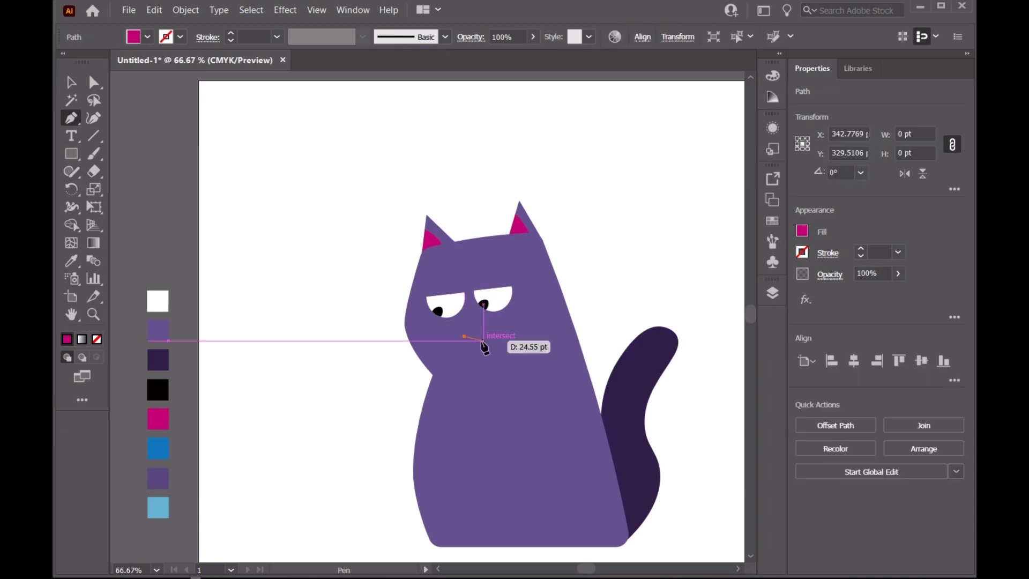
click(474, 345)
click(484, 334)
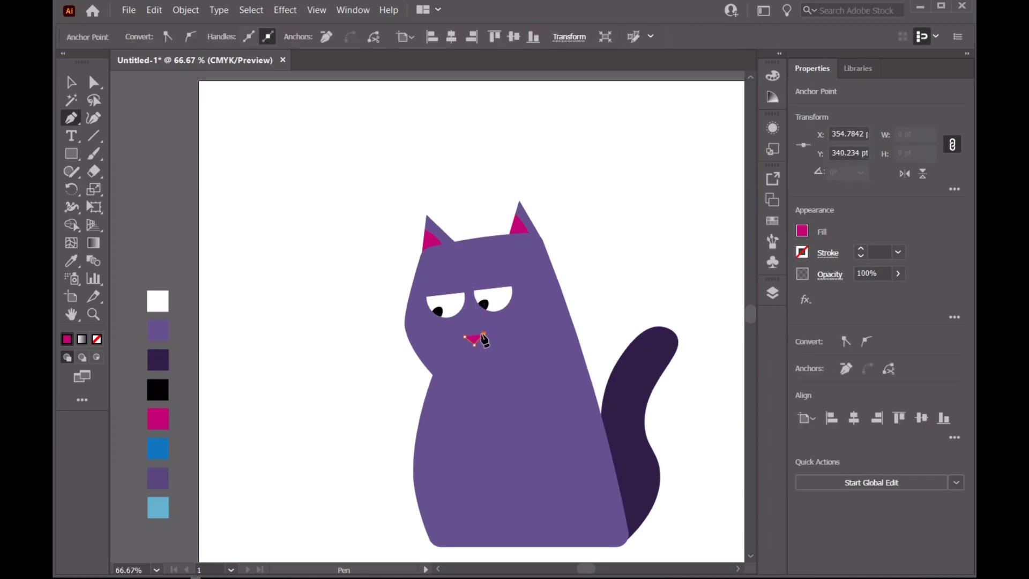
click(464, 336)
Step: Shift the nose slightly left of centre and check it in the layers list
click(68, 88)
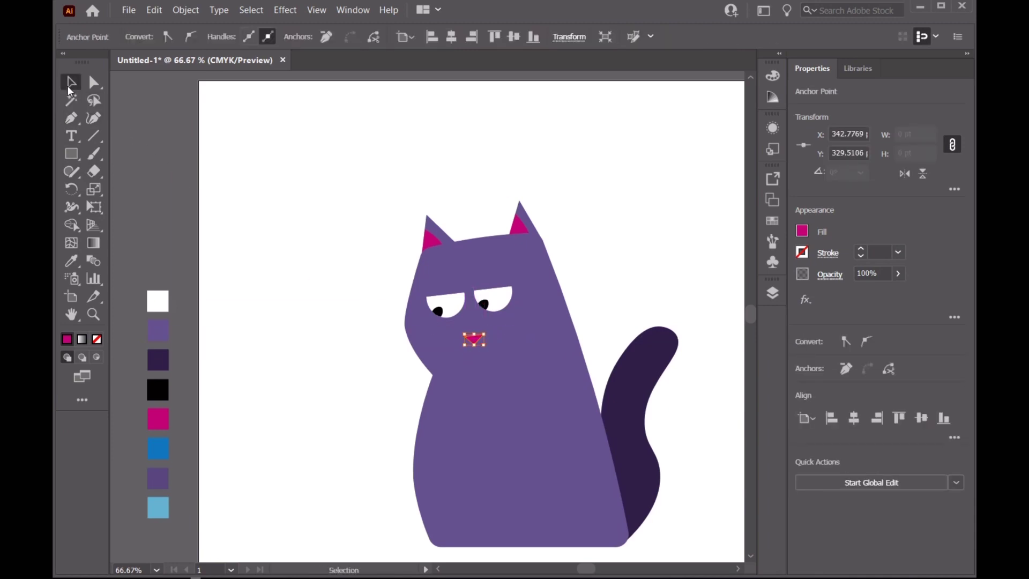
click(622, 336)
drag(473, 343, 468, 343)
click(314, 253)
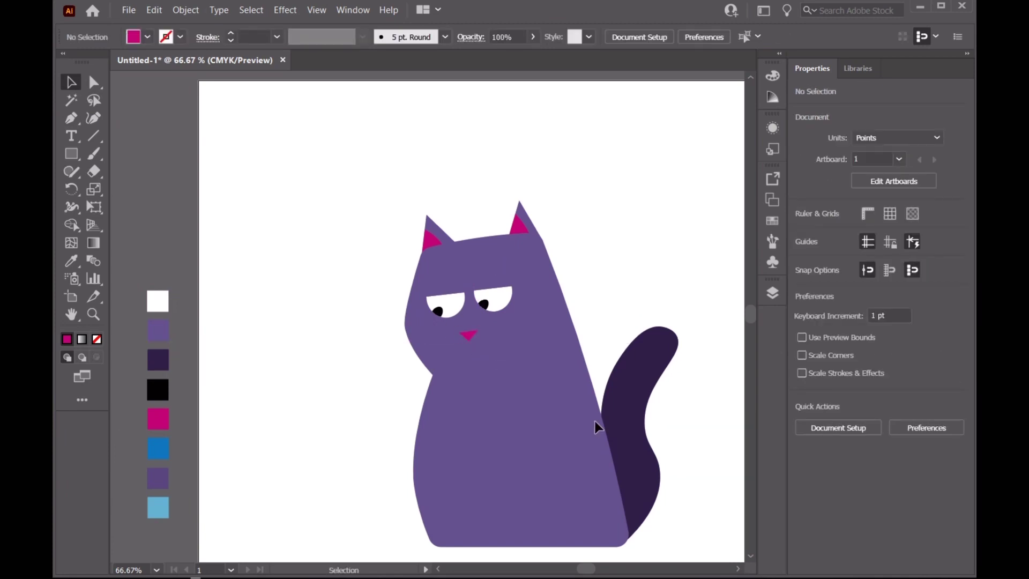
scroll(322, 180, up, 1)
scroll(649, 485, up, 1)
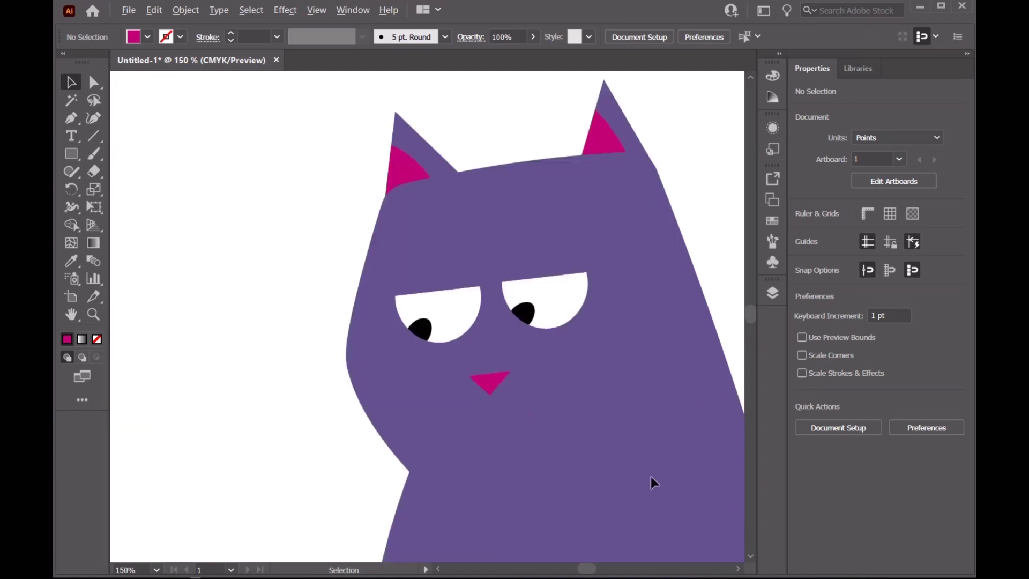
click(772, 293)
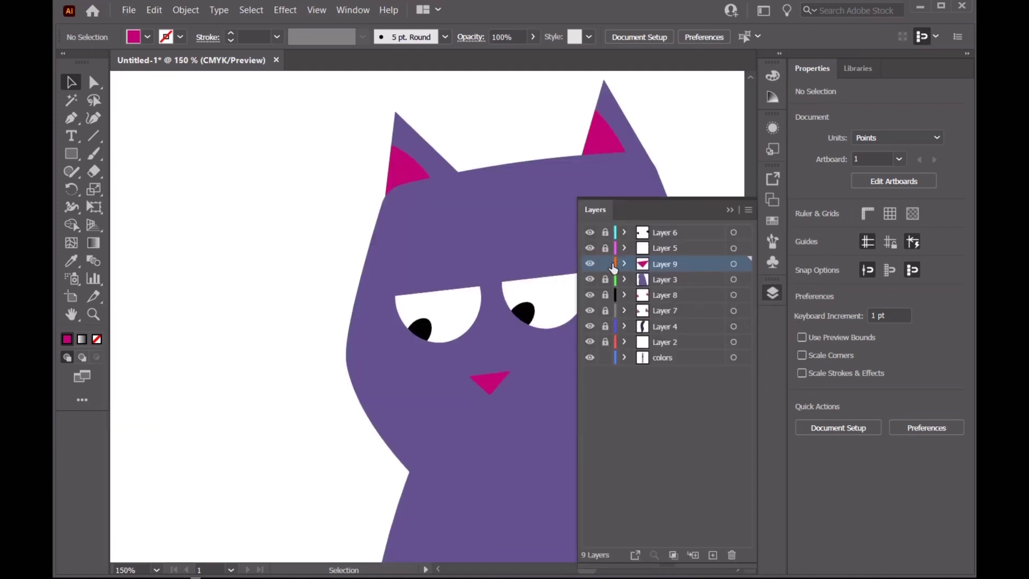
Step: Trace a Y-shaped mouth outline around the nose with a stem dropping below it
click(173, 150)
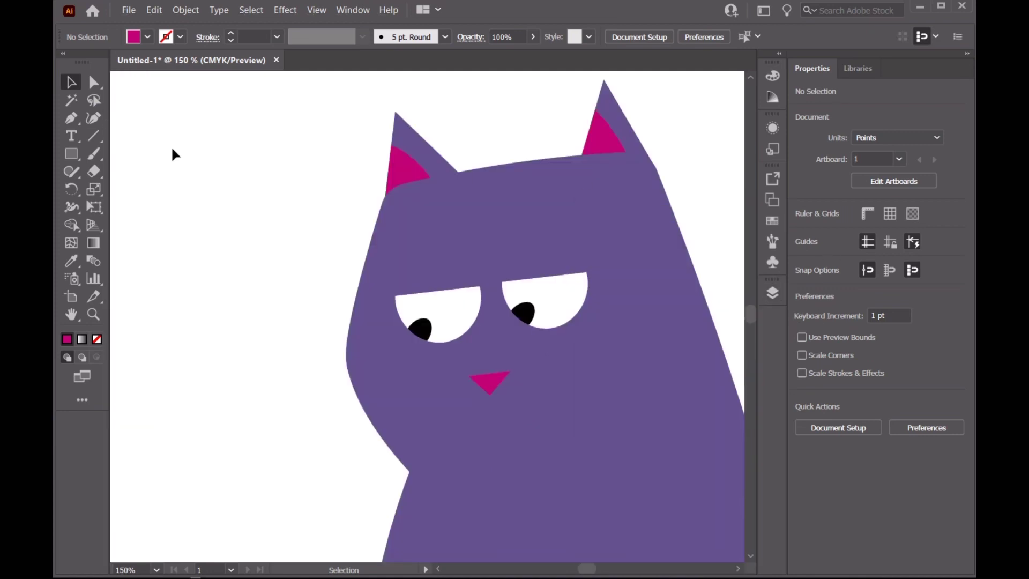
click(70, 118)
click(509, 371)
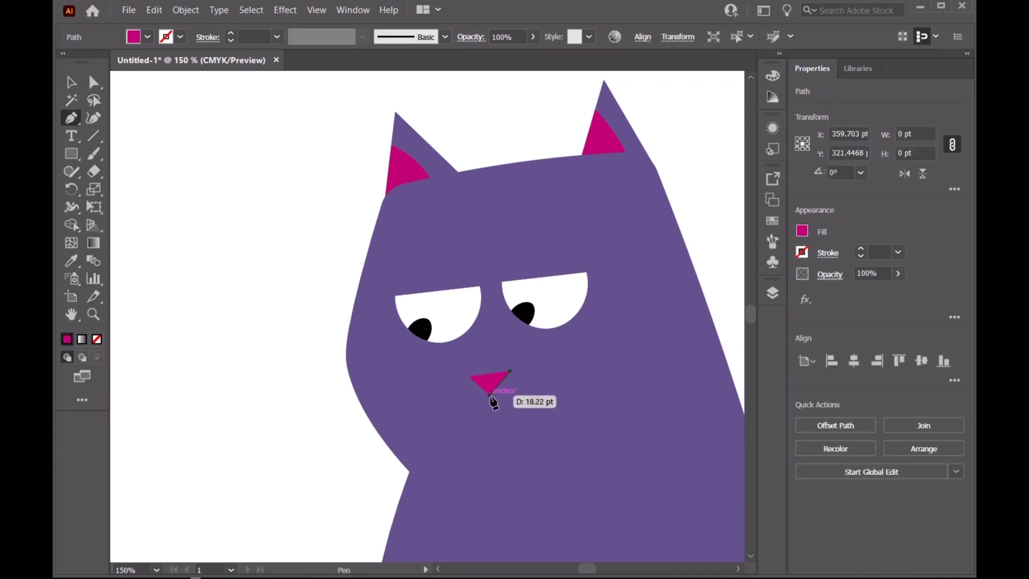
click(489, 395)
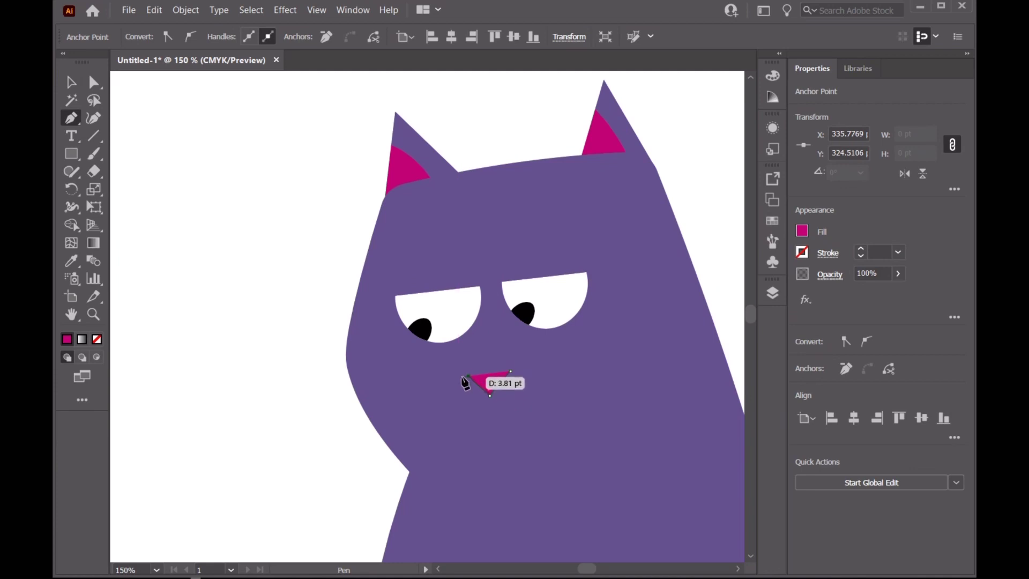
click(465, 377)
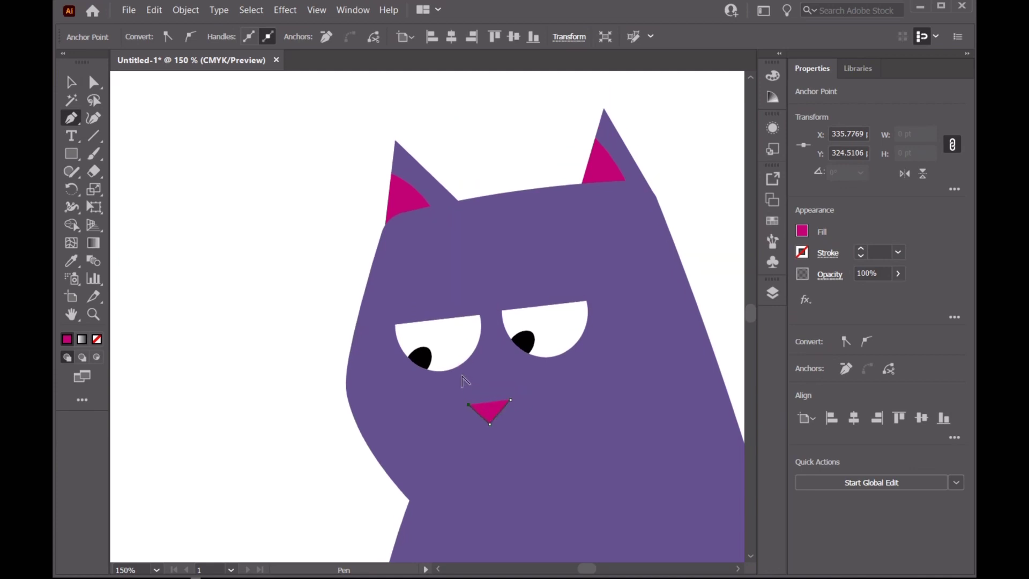
scroll(466, 401, up, 2)
scroll(464, 399, up, 2)
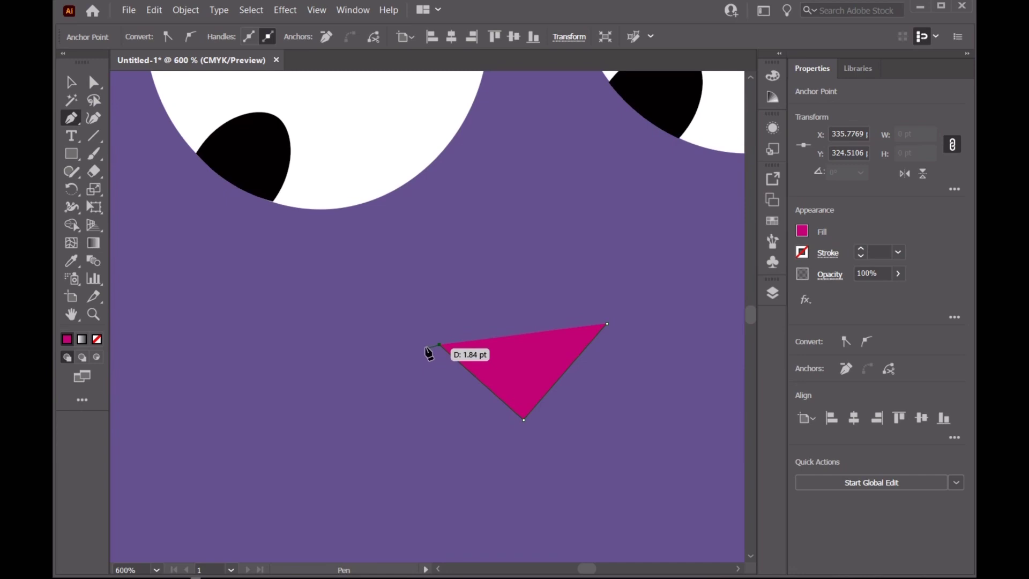
click(427, 349)
click(517, 427)
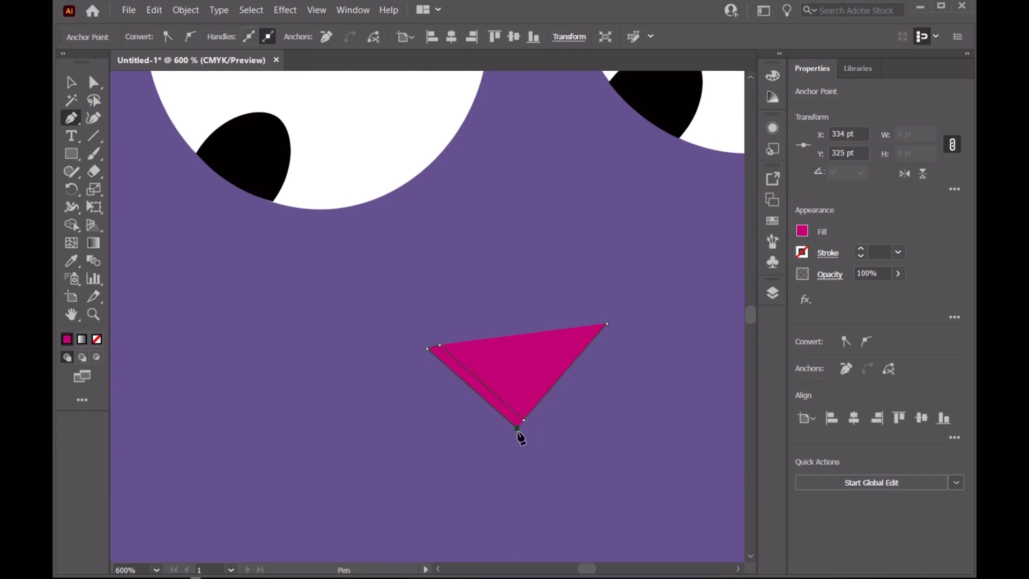
click(532, 502)
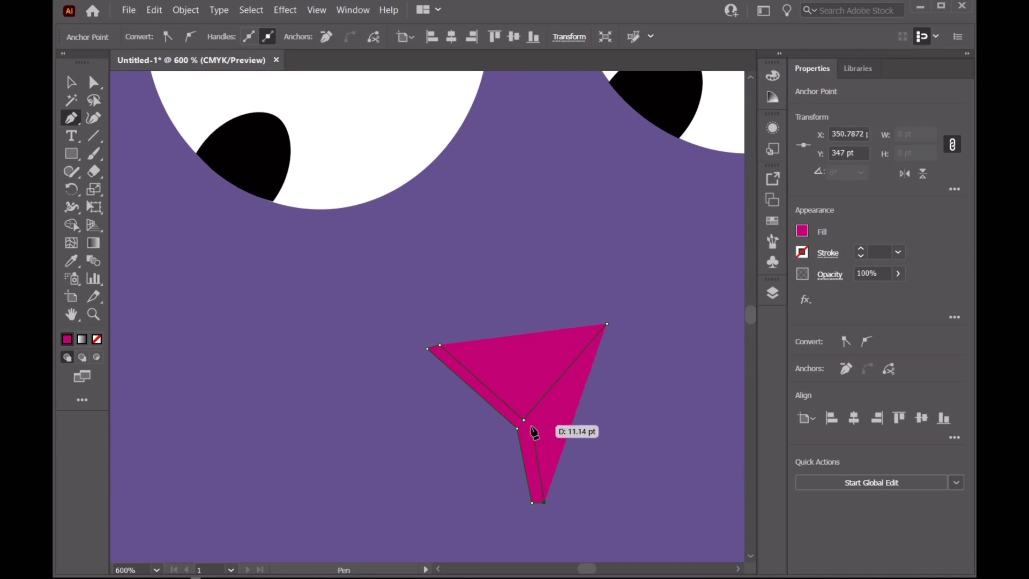
click(531, 425)
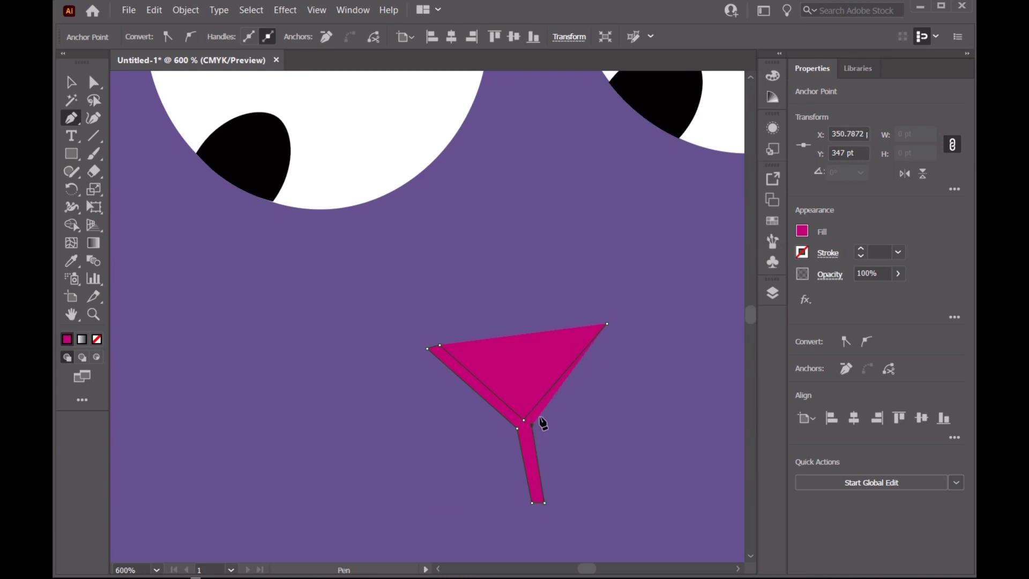
click(607, 323)
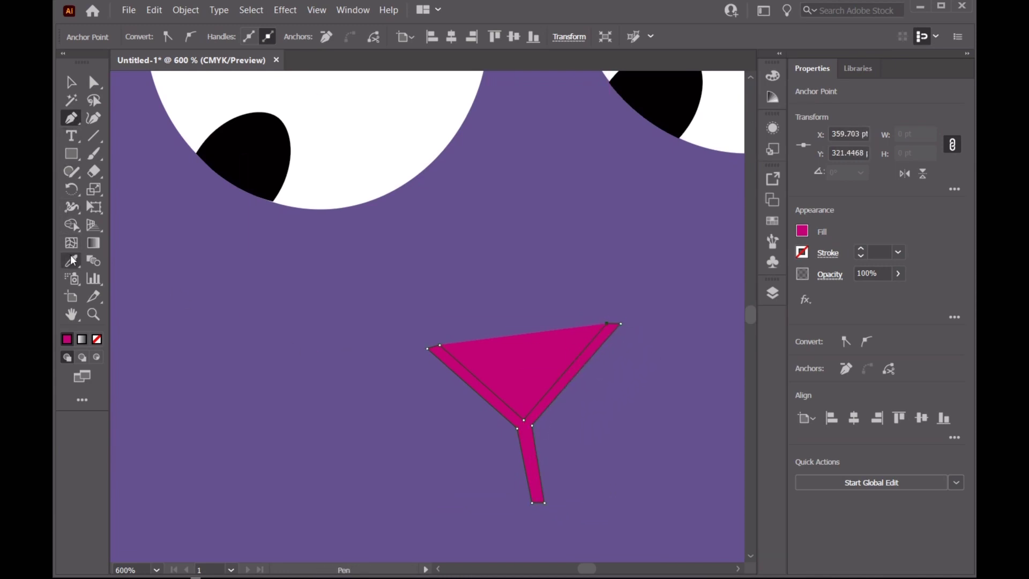
Step: Fill the mouth outline with the pupils' black using the Eyedropper
click(72, 261)
click(219, 130)
click(72, 82)
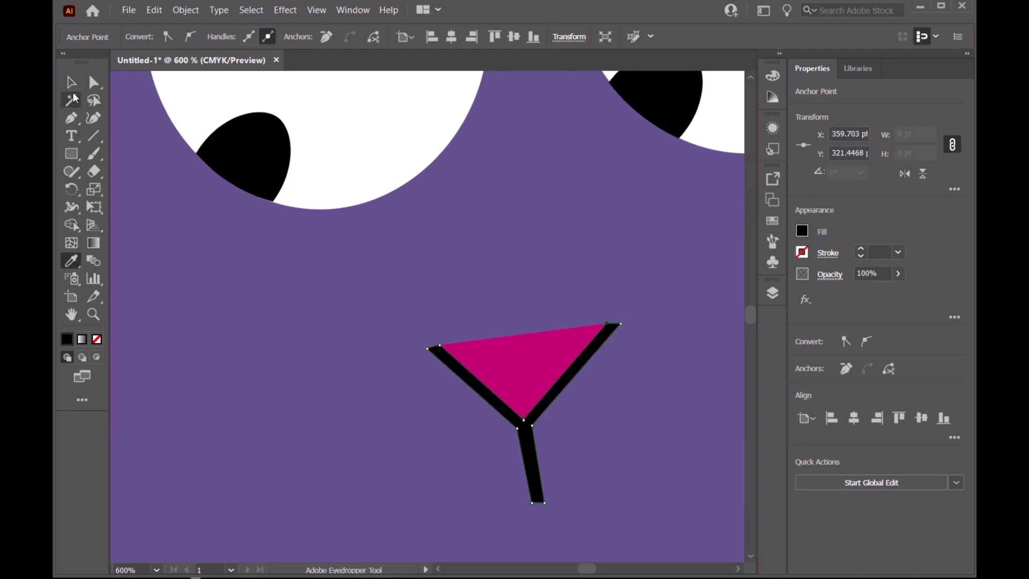
click(493, 364)
click(71, 82)
click(539, 455)
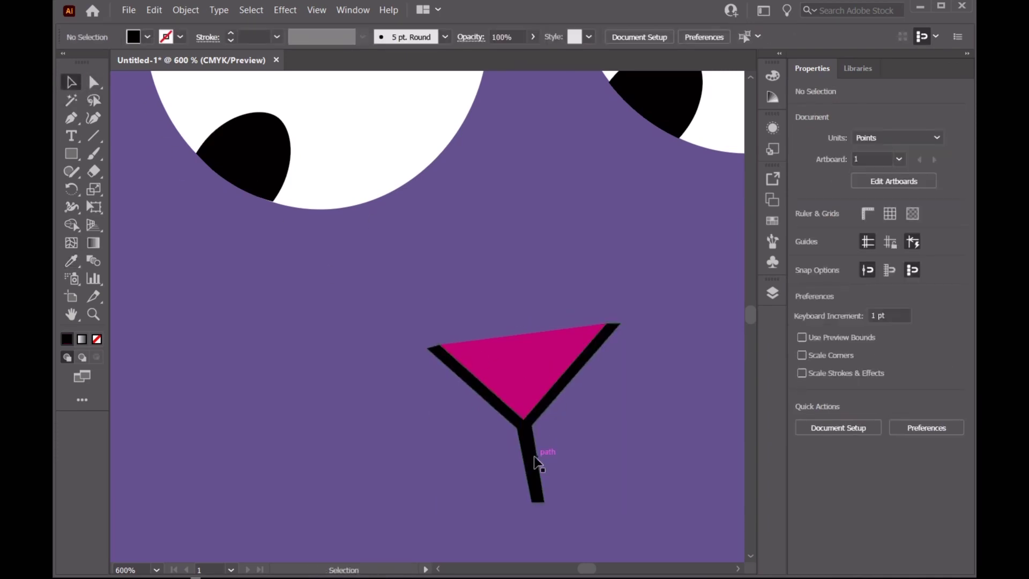
Step: Lower the stem's upper-right anchor to tidy the joint, then zoom out to the whole cat
key(shift+grave)
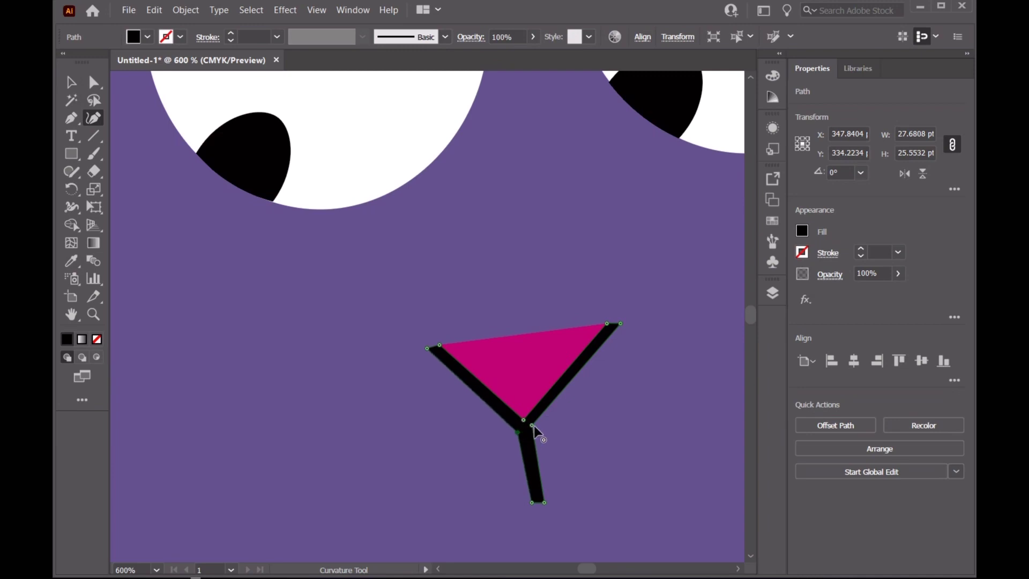
drag(532, 426, 531, 433)
scroll(444, 346, up, 2)
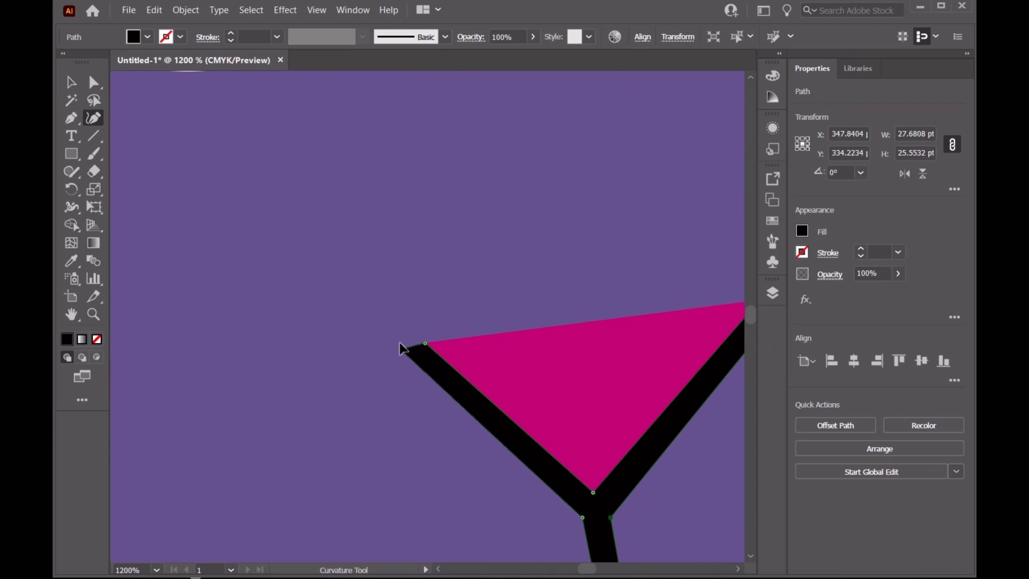
key(v)
key(ctrl+shift+a)
scroll(600, 307, down, 5)
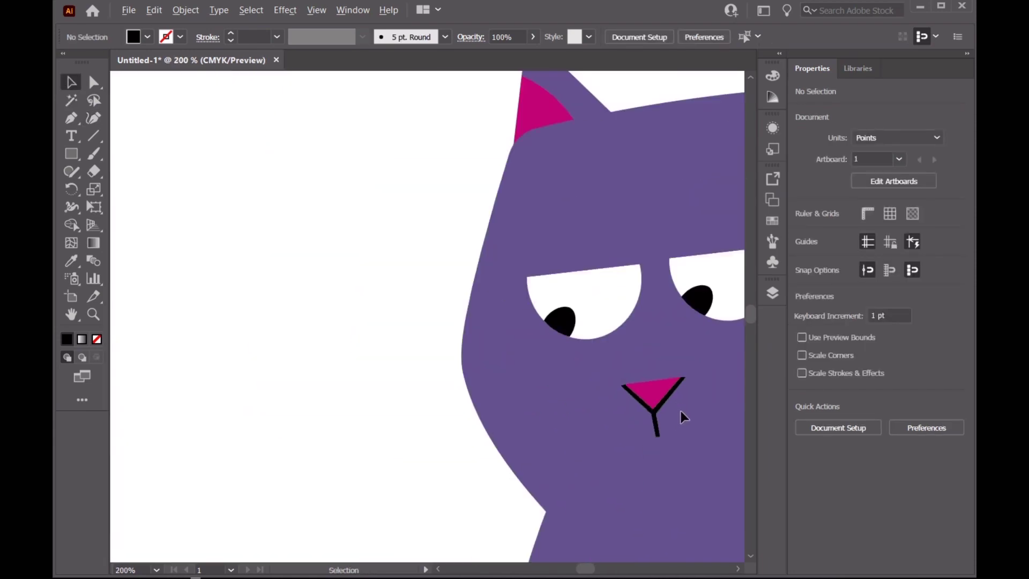
scroll(681, 410, down, 3)
scroll(691, 483, up, 2)
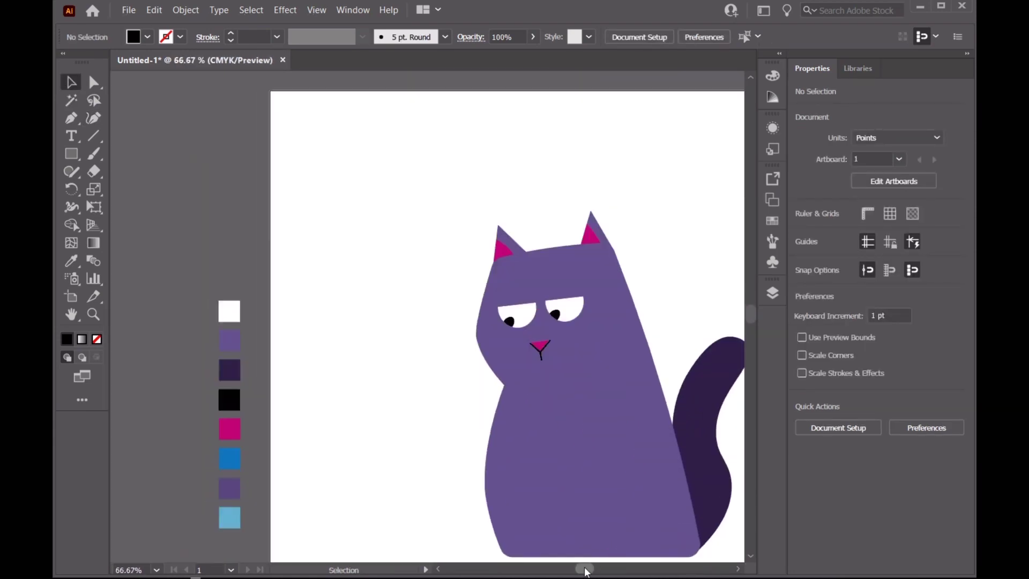
scroll(586, 571, right, 3)
scroll(667, 409, down, 1)
Step: Add a new layer directly above Layer 3
click(771, 293)
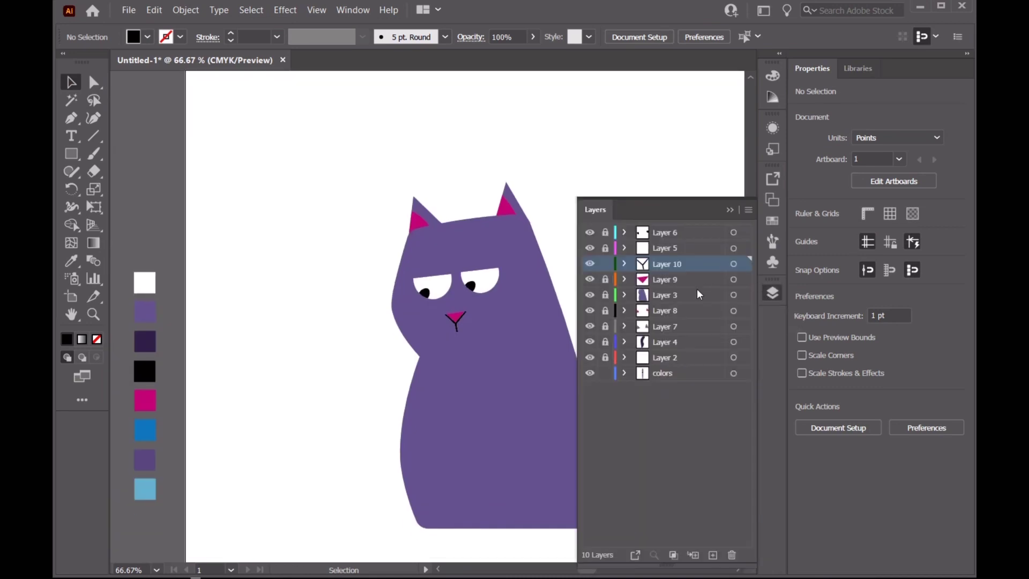
click(651, 295)
click(712, 555)
click(730, 209)
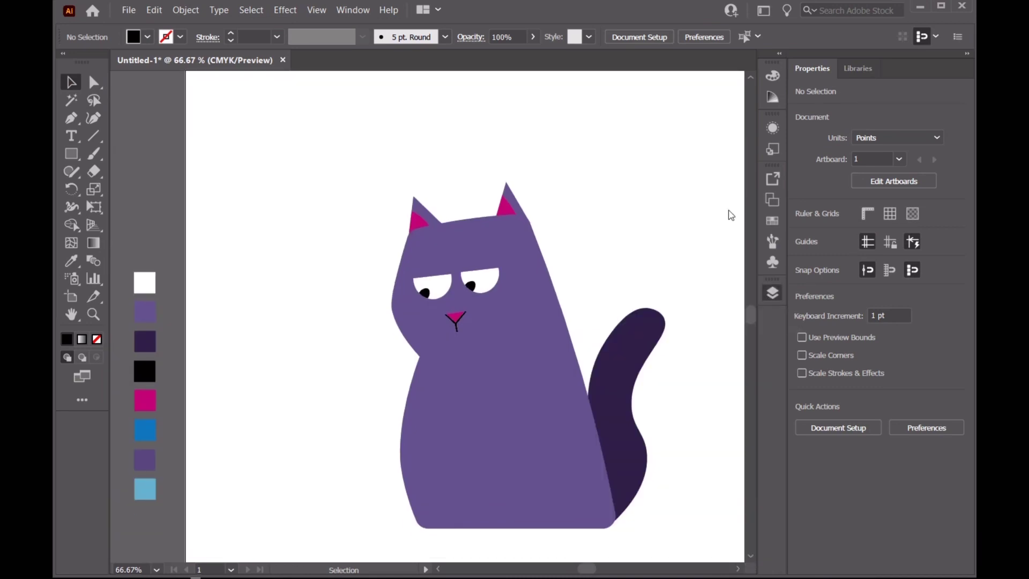
Step: Draw a black whisker path angling out from the cat's left cheek
click(71, 118)
click(464, 322)
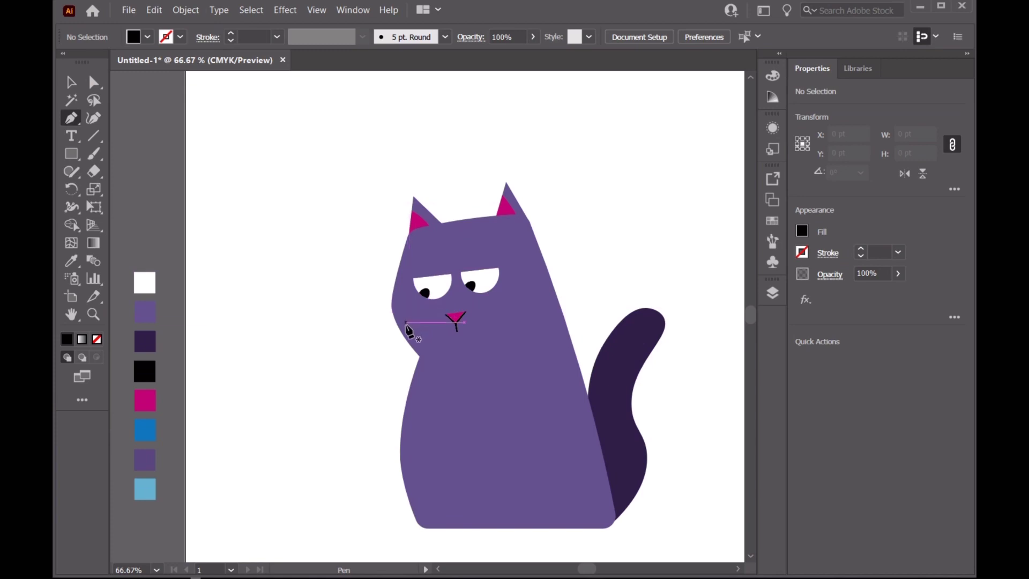
scroll(419, 325, up, 2)
click(416, 330)
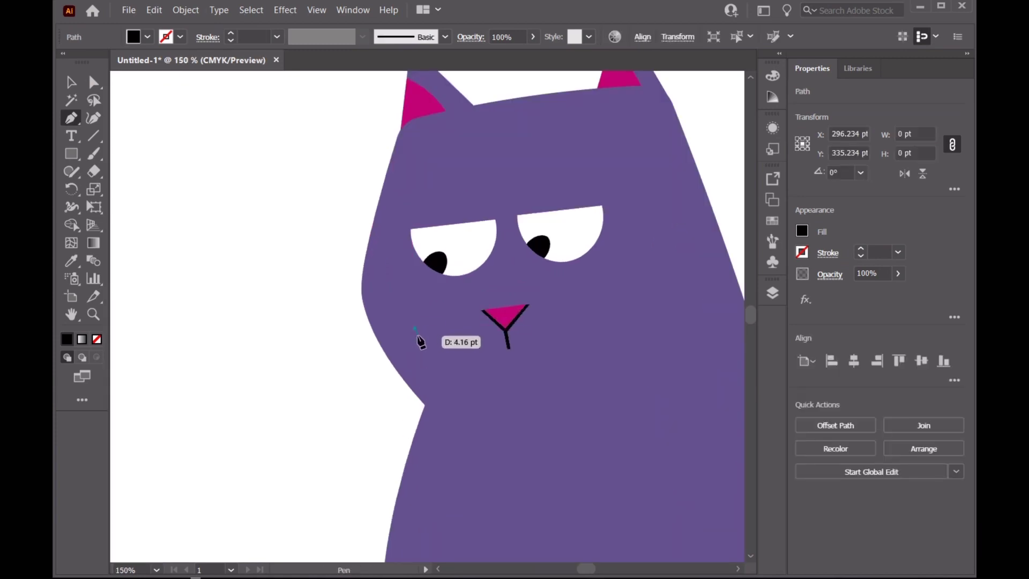
click(317, 362)
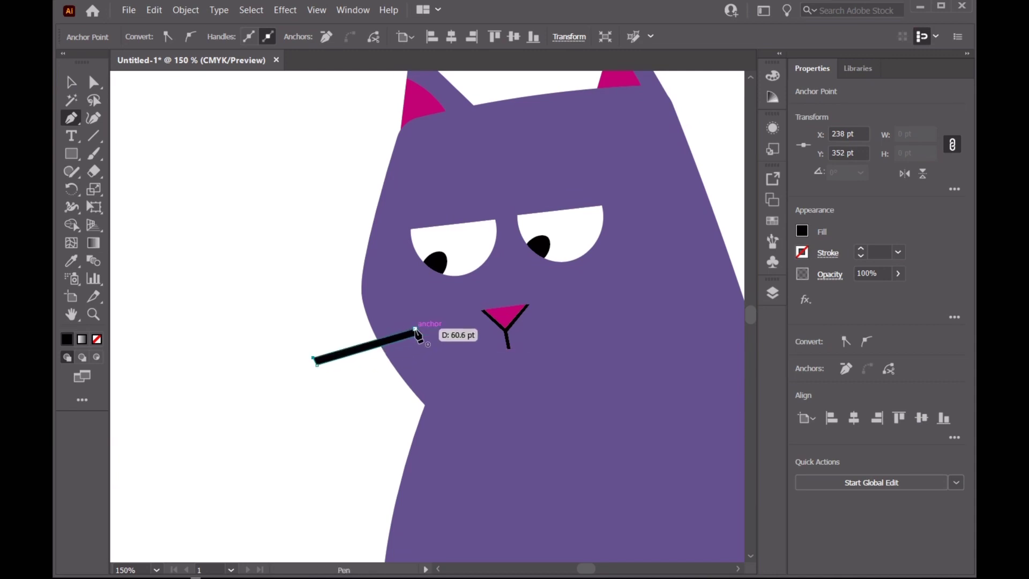
click(417, 333)
Step: Bend the whisker slightly at its middle with the Curvature tool
click(71, 82)
click(94, 118)
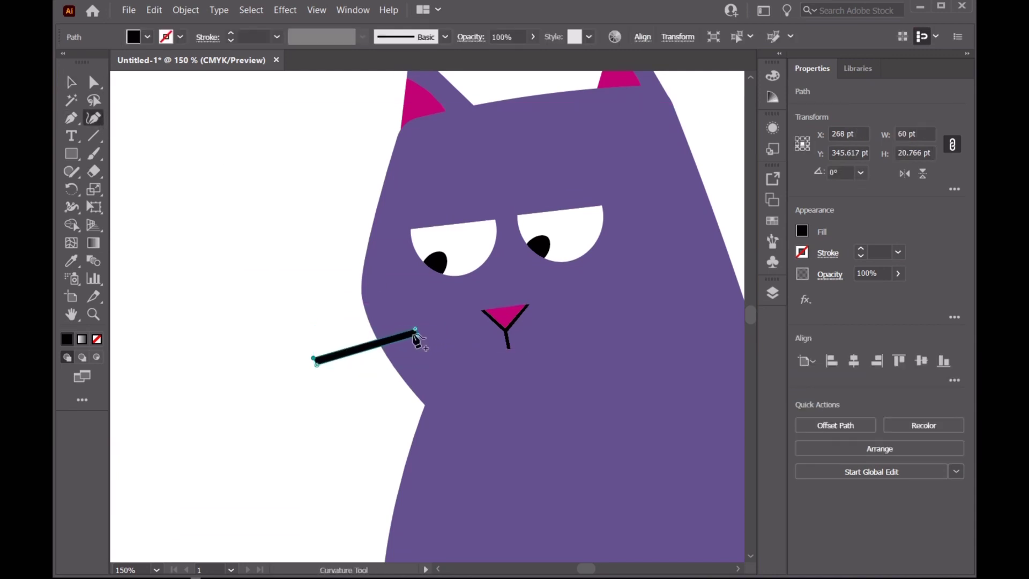
scroll(322, 348, up, 3)
drag(277, 341, 274, 340)
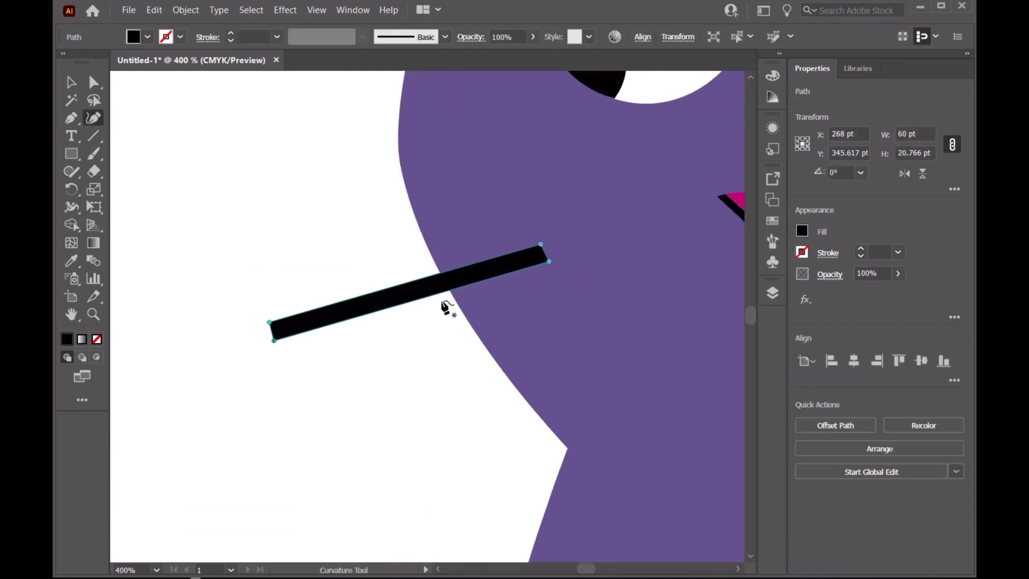
drag(427, 298, 489, 340)
key(v)
key(ctrl+shift+a)
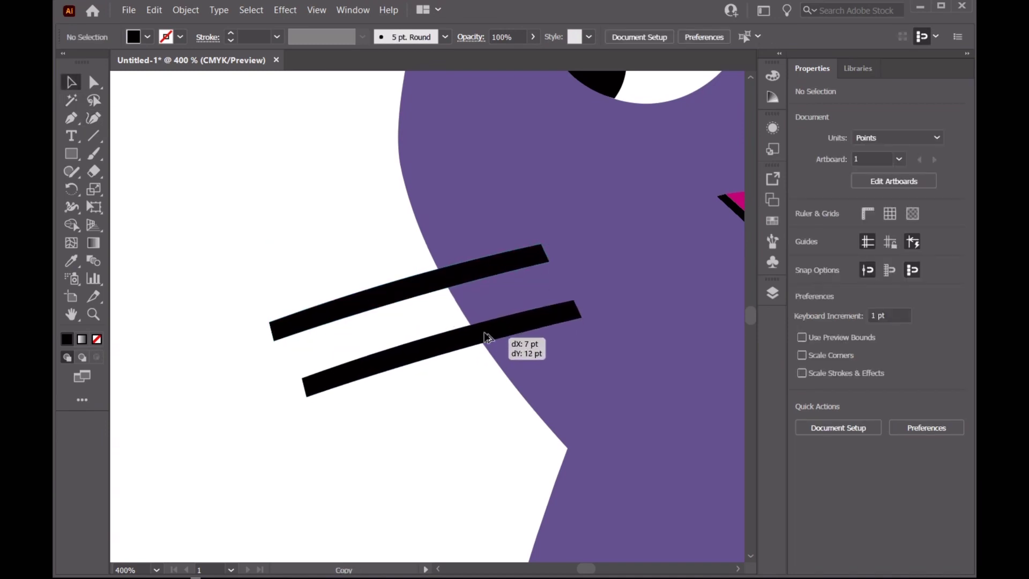
Step: Rotate, move down and taper the lower whisker copy to a shortened pointed end
drag(596, 290, 570, 275)
drag(348, 416, 322, 434)
drag(281, 391, 273, 327)
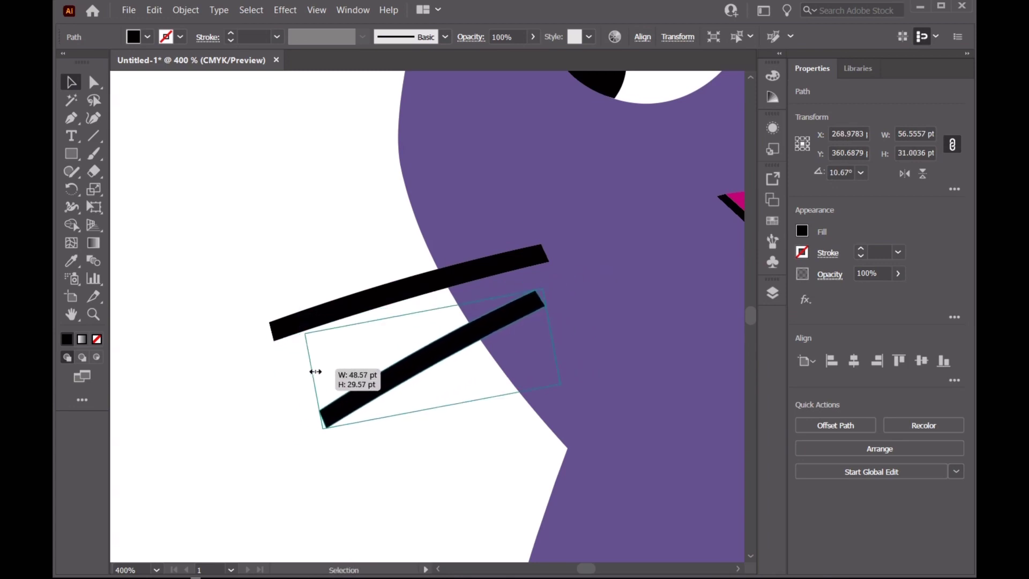
click(94, 117)
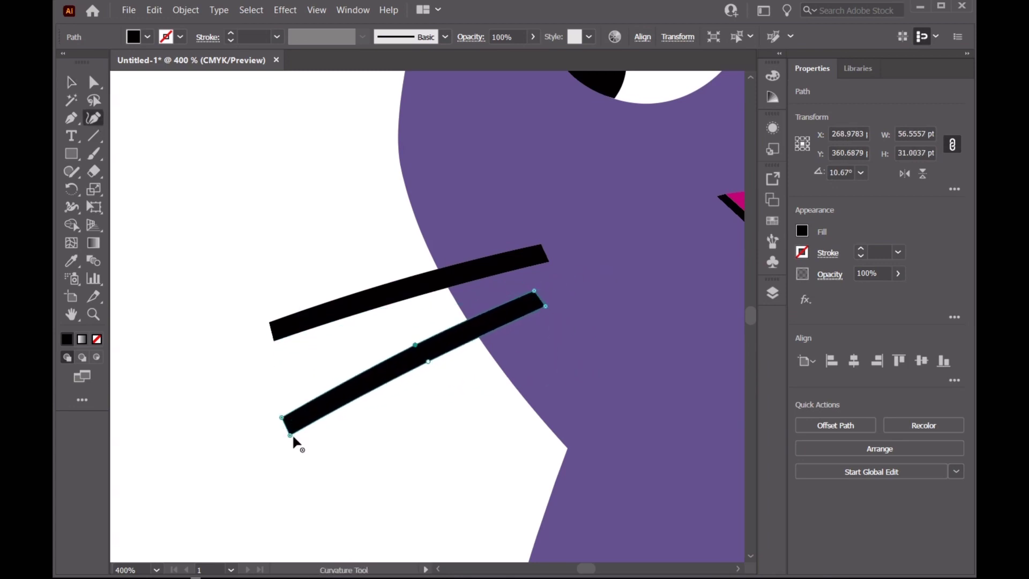
drag(289, 434, 282, 417)
drag(377, 404, 381, 388)
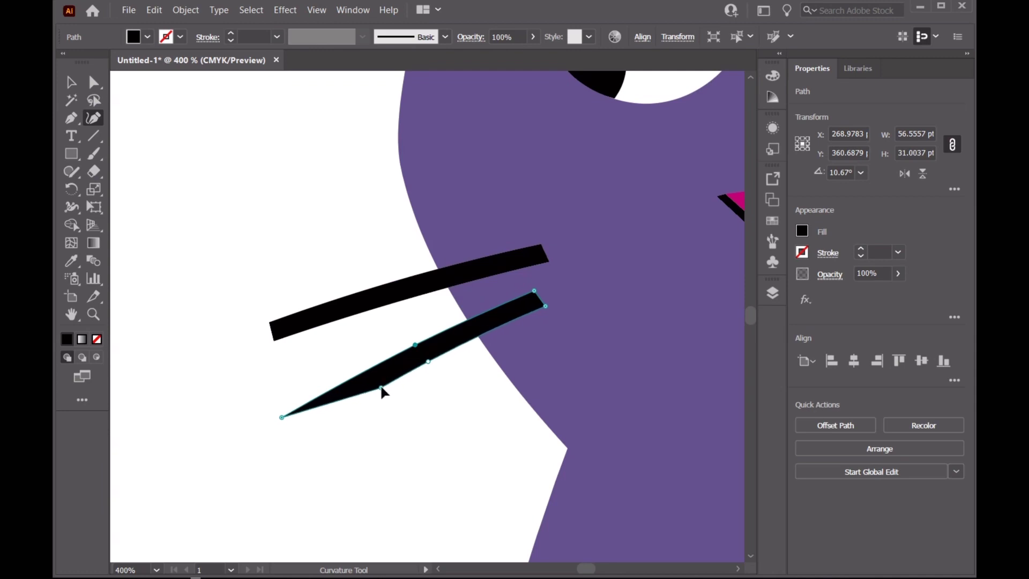
drag(282, 417, 368, 373)
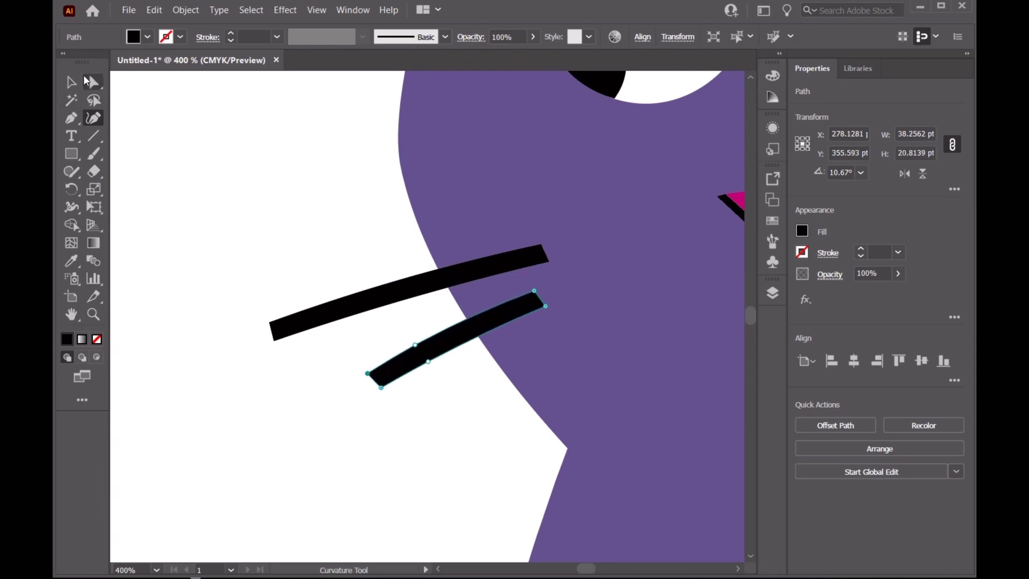
click(72, 81)
key(ctrl+shift+a)
scroll(636, 414, down, 5)
scroll(619, 500, down, 3)
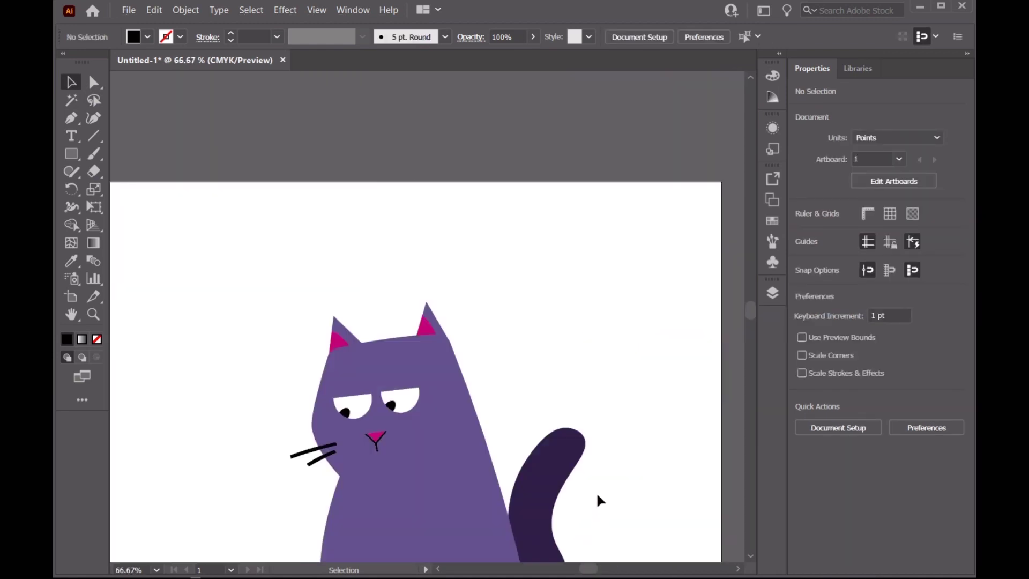
scroll(420, 431, up, 1)
Step: Copy a whisker to the right cheek, reflect it and rotate it outward
drag(294, 451, 556, 395)
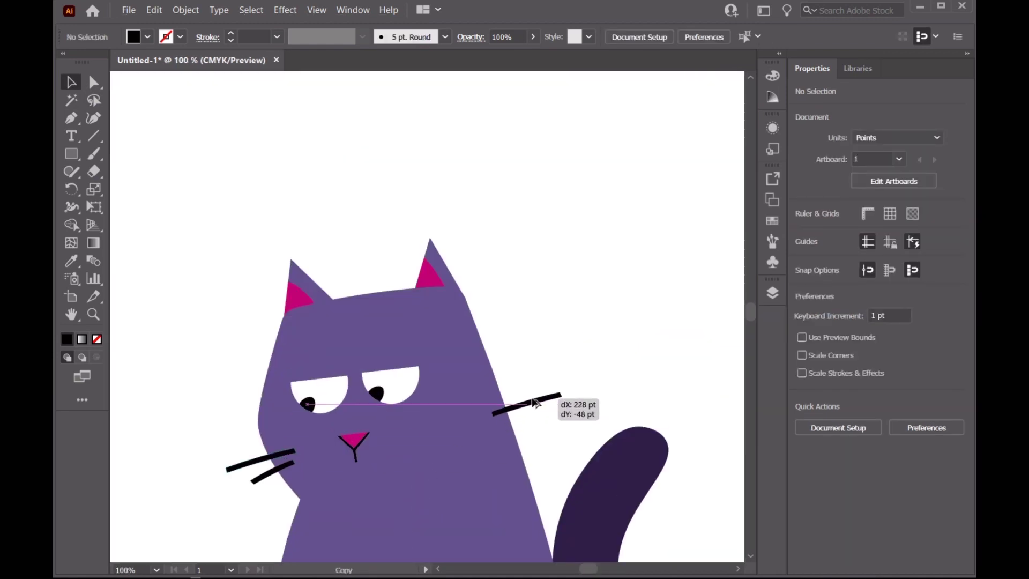
right_click(535, 417)
mouse_move(577, 315)
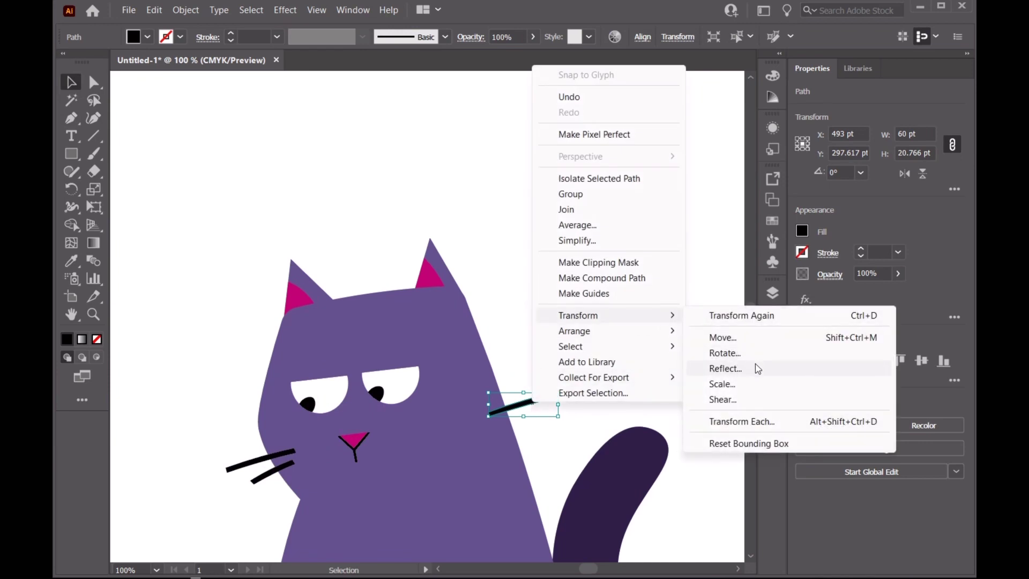
click(754, 368)
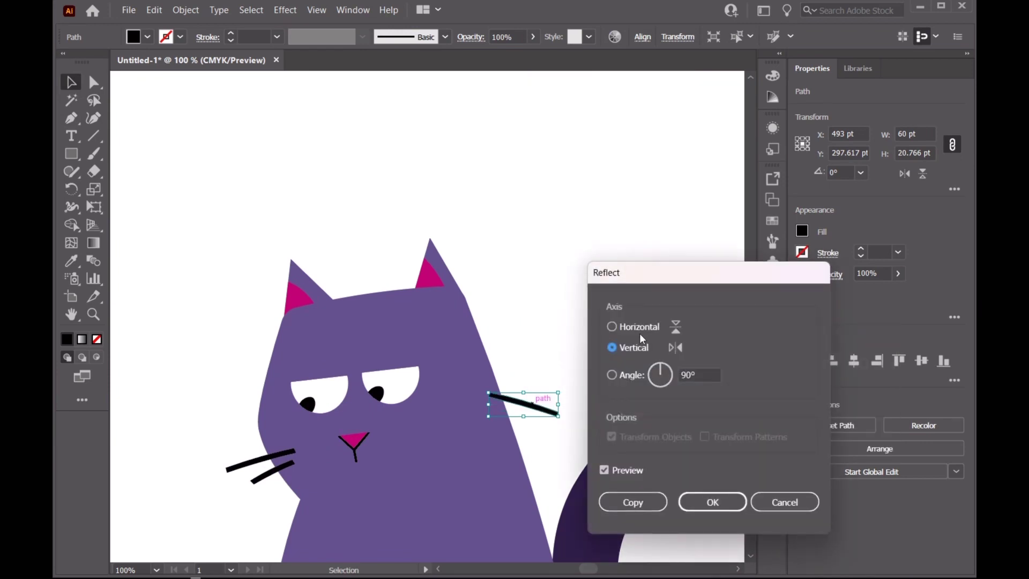
click(715, 502)
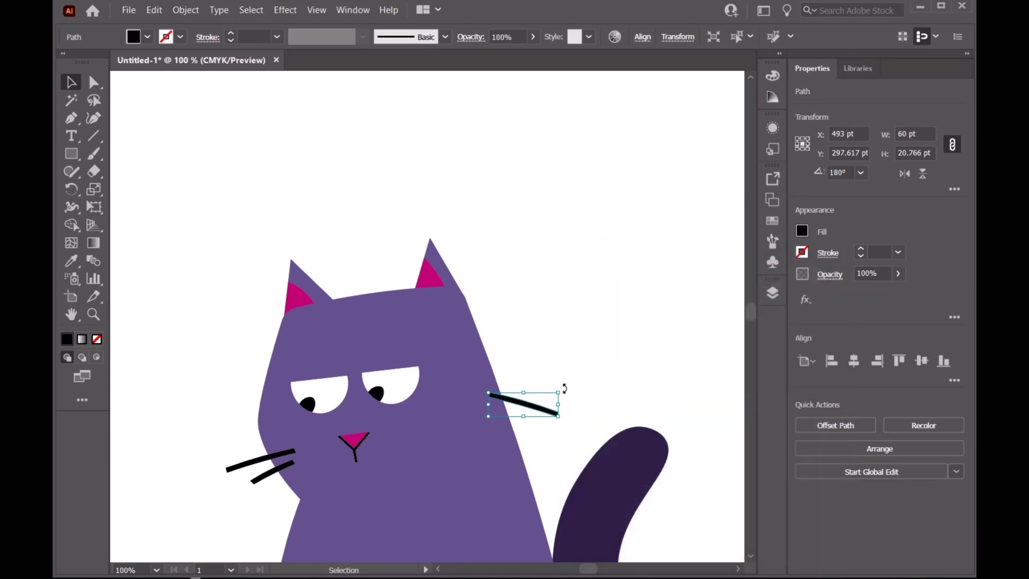
drag(565, 388, 565, 349)
scroll(514, 424, up, 2)
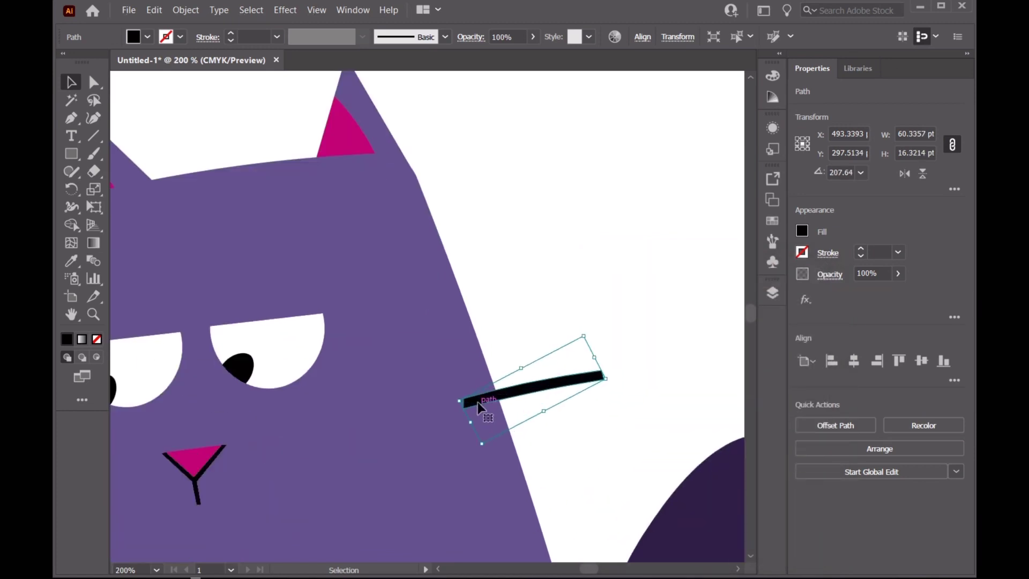
Step: Lengthen the right whisker across the cheek with the Curvature tool
key(shift+grave)
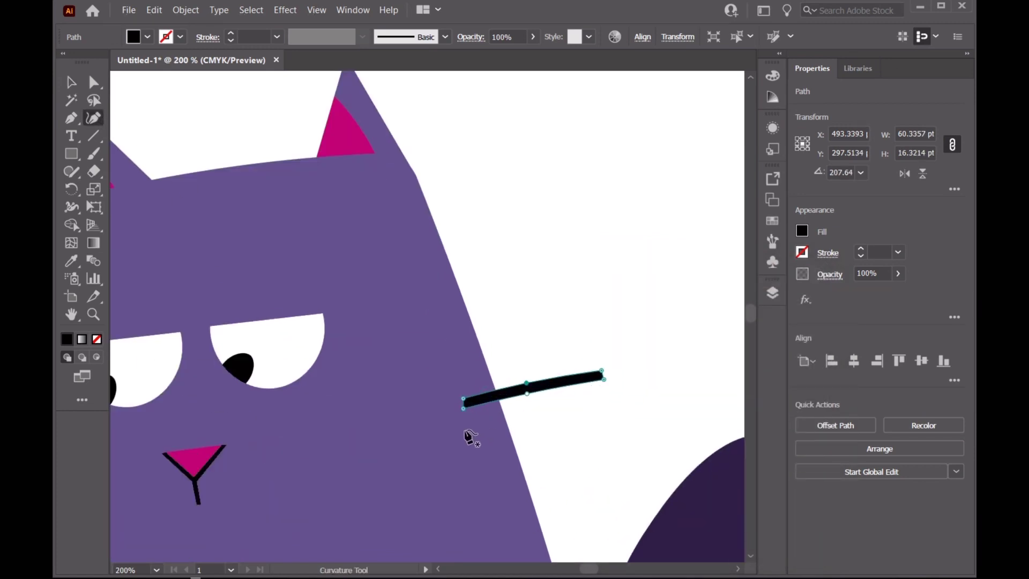
click(463, 403)
click(357, 440)
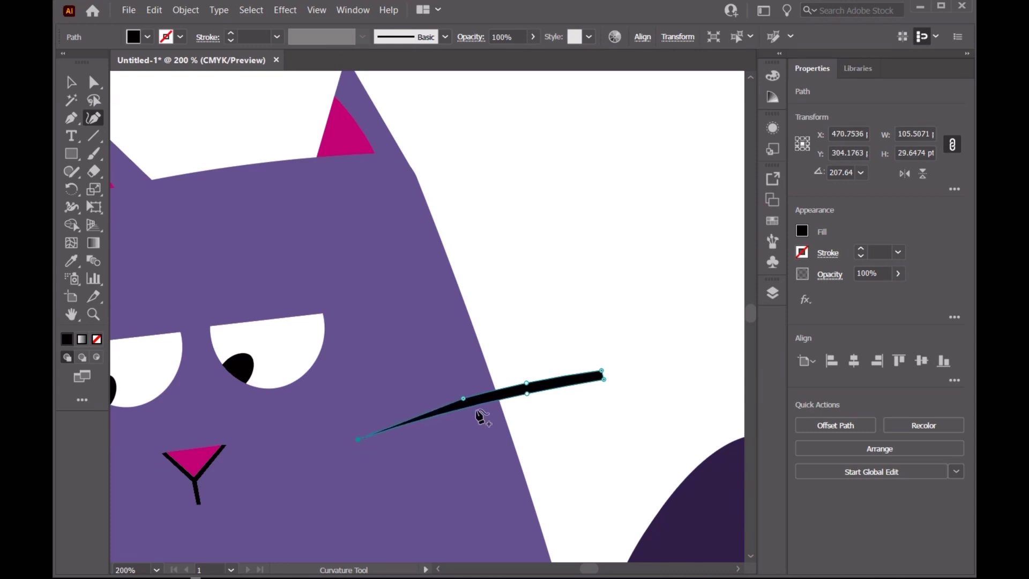
click(353, 430)
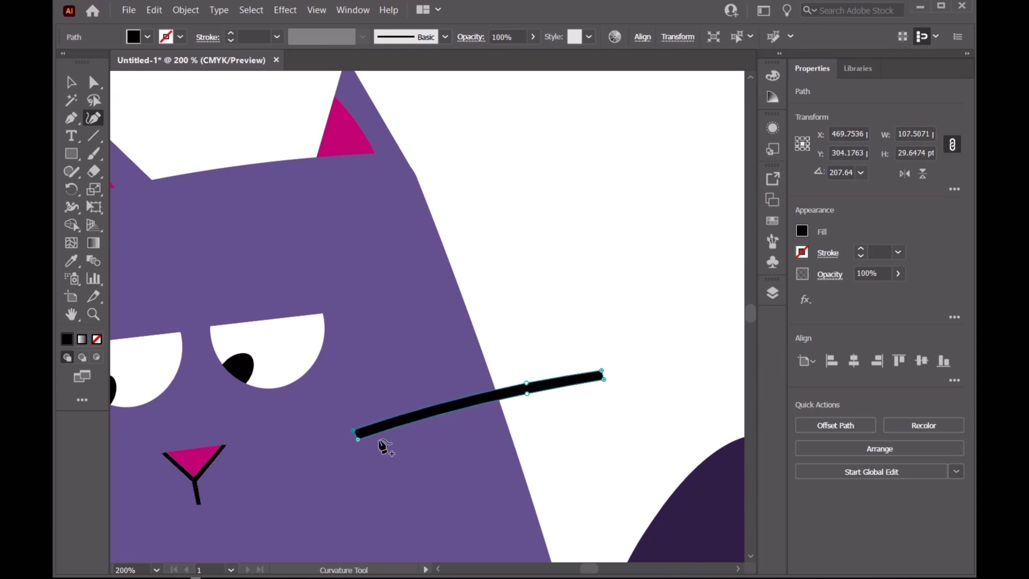
key(v)
click(515, 337)
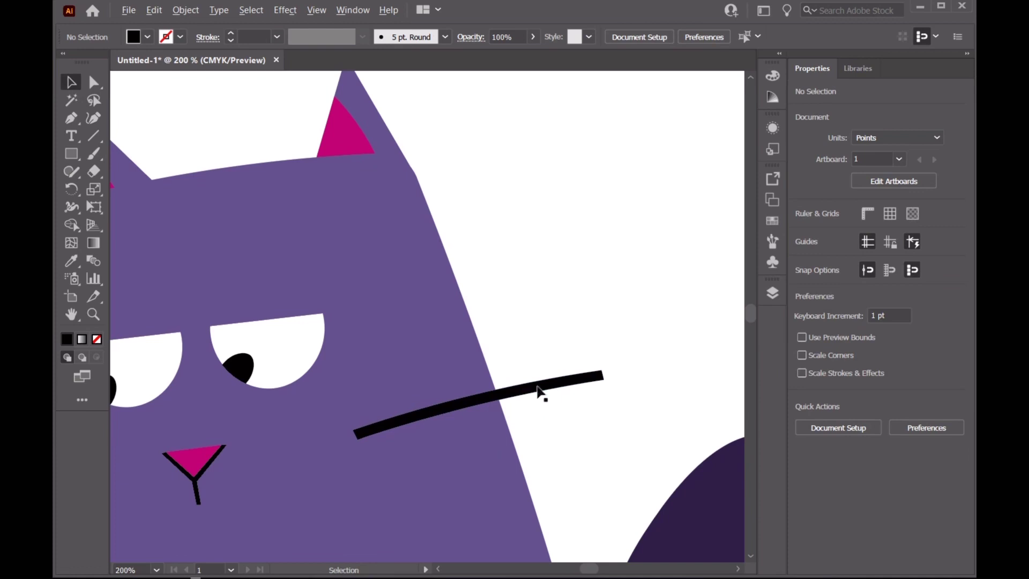
Step: Duplicate the right whisker just below it and rotate and nudge it into place
drag(538, 387, 537, 428)
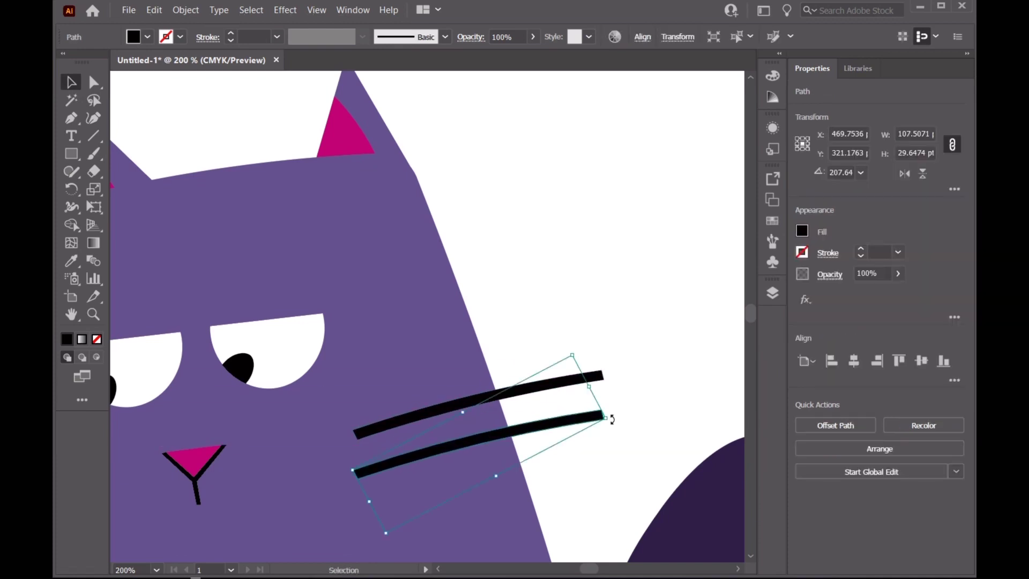
drag(612, 419, 612, 432)
drag(589, 439, 593, 442)
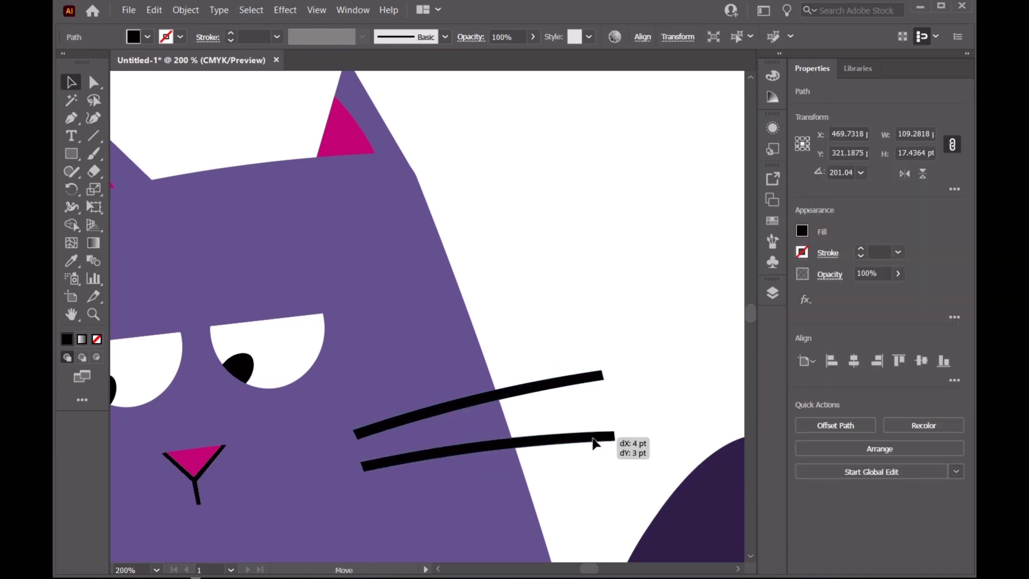
key(ctrl+0)
key(ctrl+shift+a)
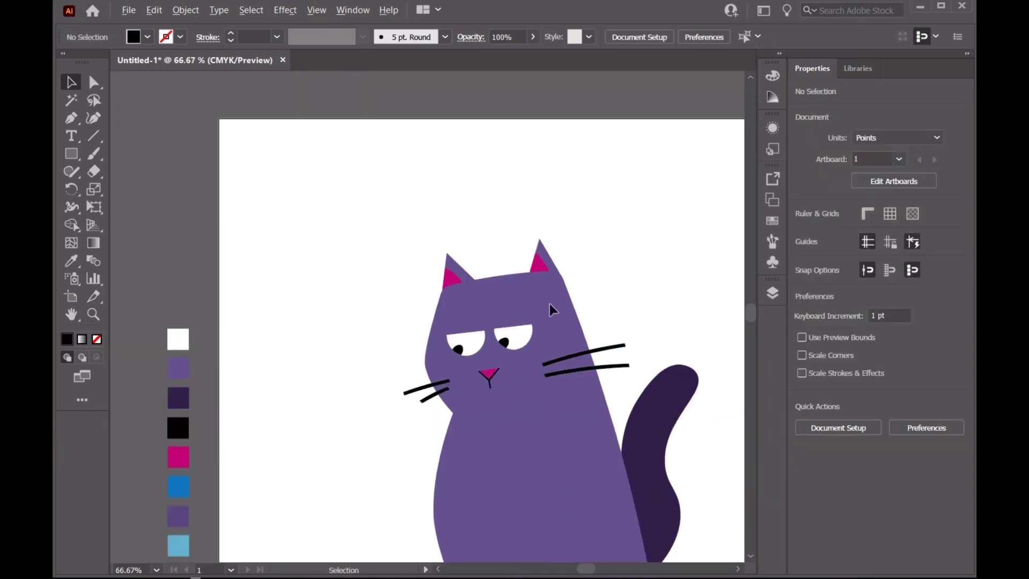
drag(561, 366, 562, 363)
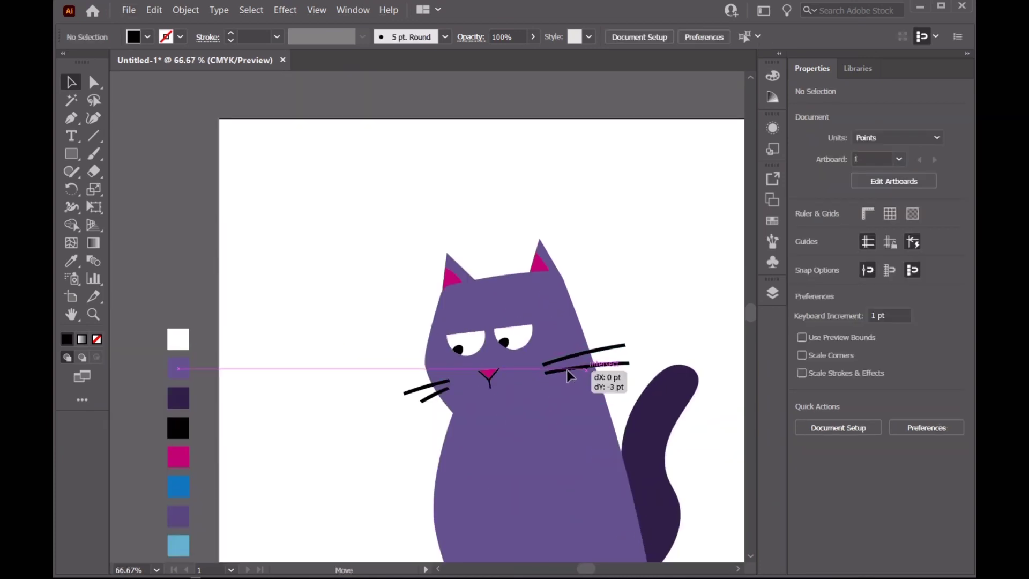
click(333, 318)
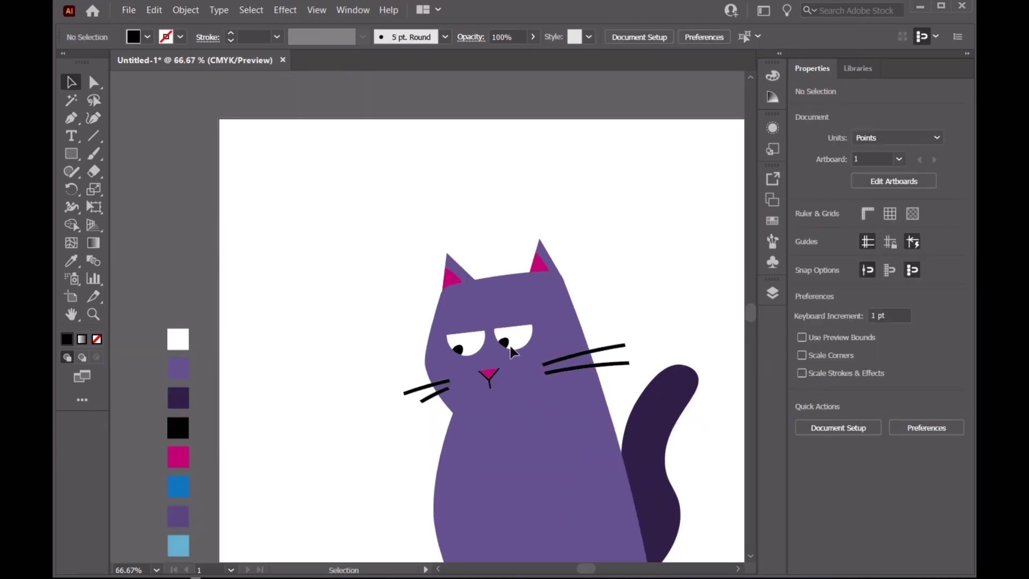
Step: Choose a drawing layer and draw a triangular eyebrow outline on the forehead above the left eye
click(772, 292)
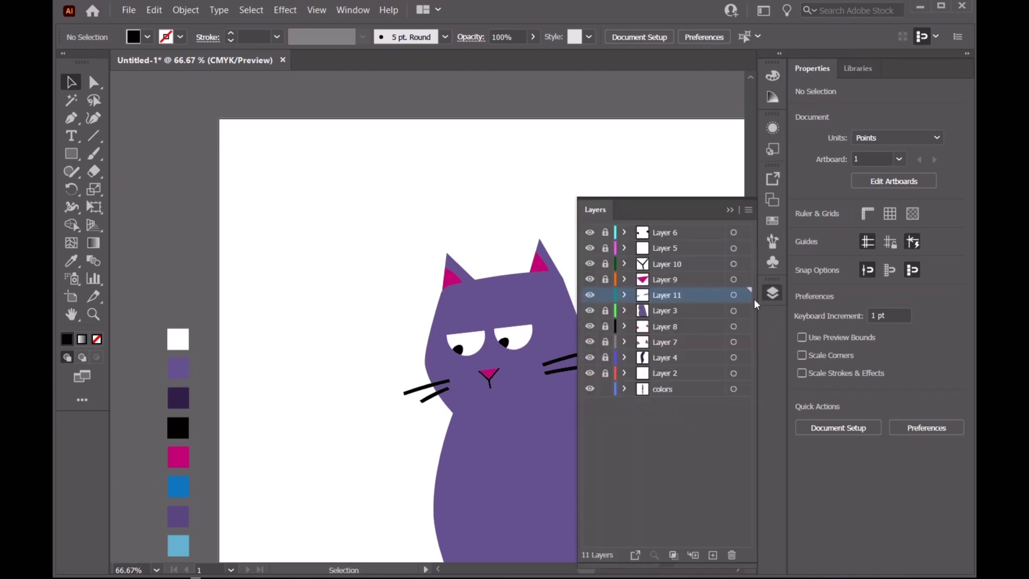
click(685, 314)
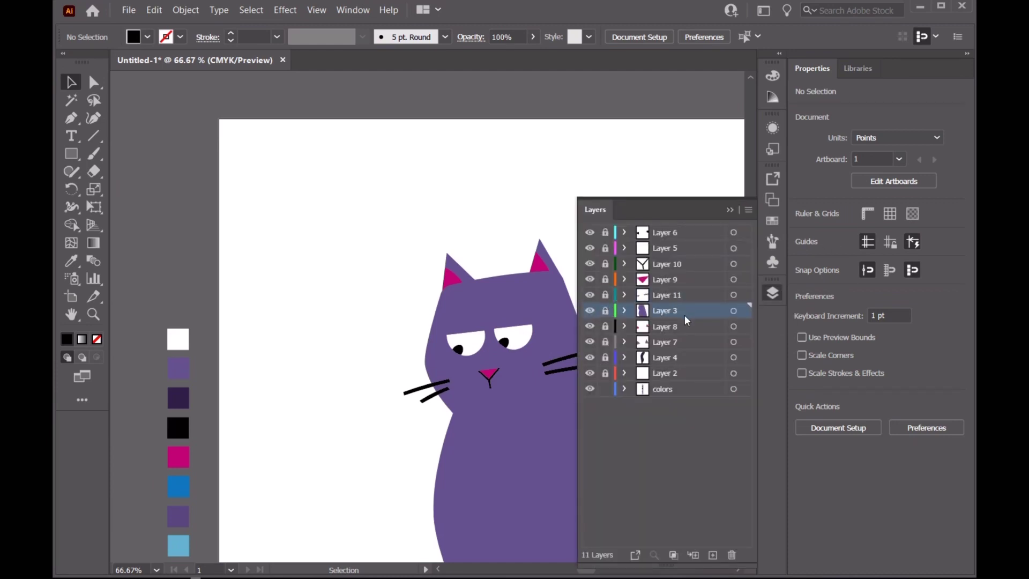
click(730, 209)
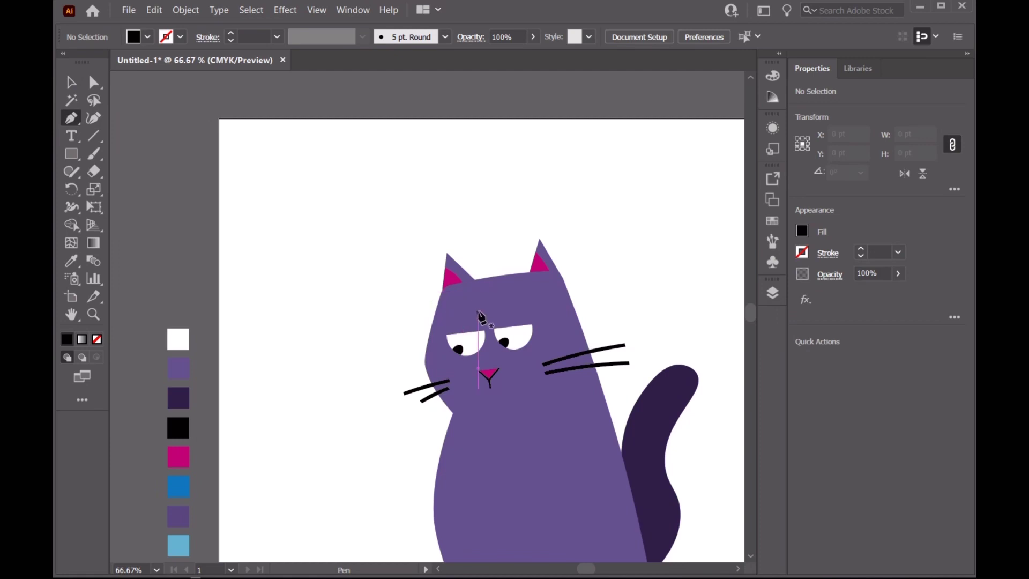
click(475, 304)
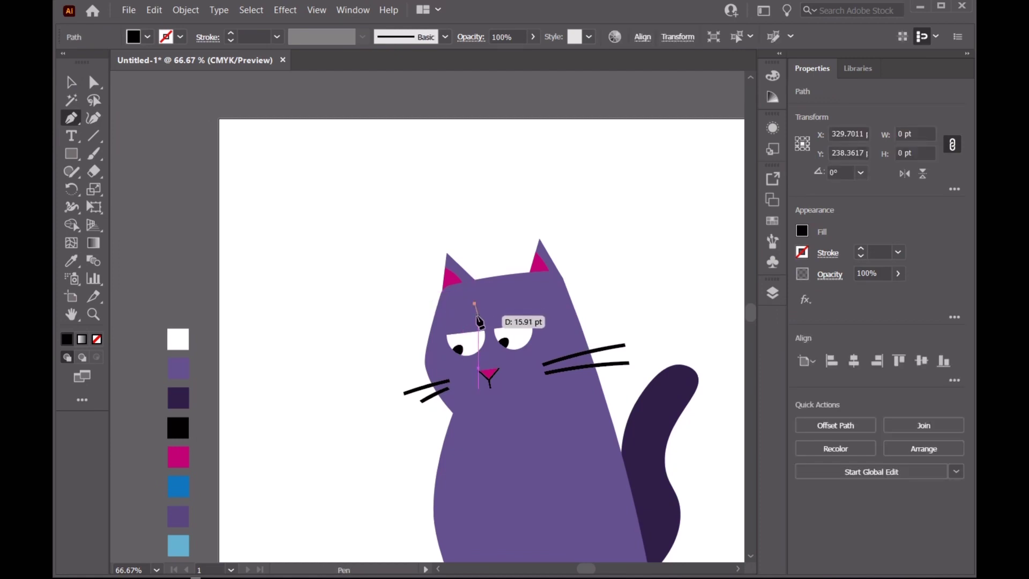
click(478, 319)
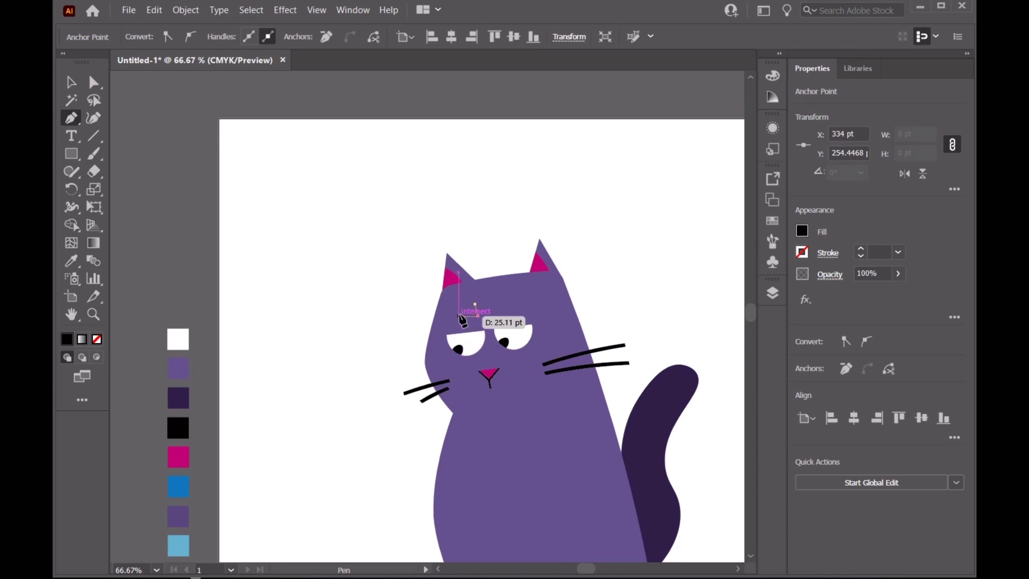
scroll(461, 320, up, 3)
click(454, 305)
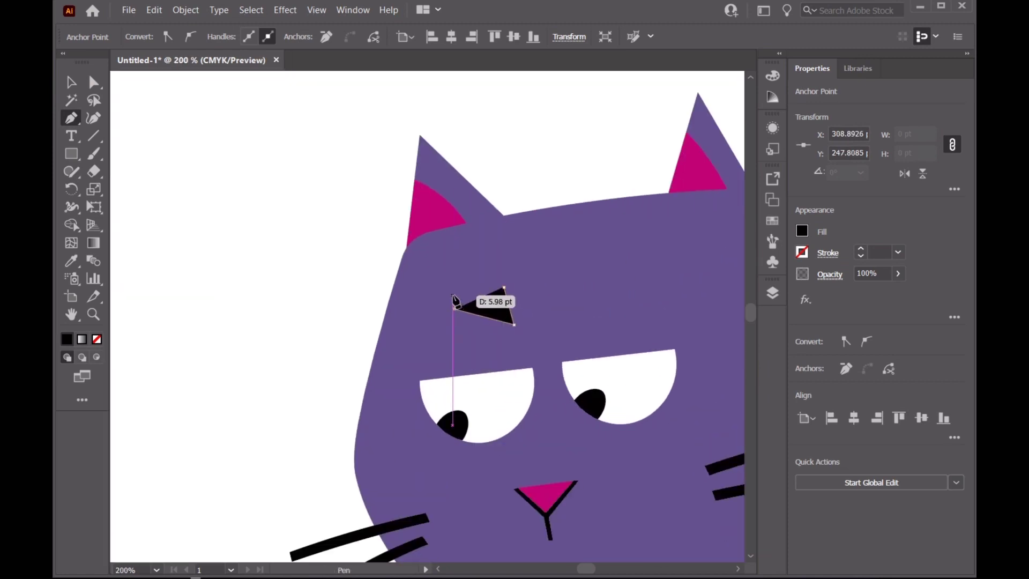
click(503, 288)
Step: Fill the eyebrow triangle with the blue swatch colour
key(v)
scroll(241, 332, down, 4)
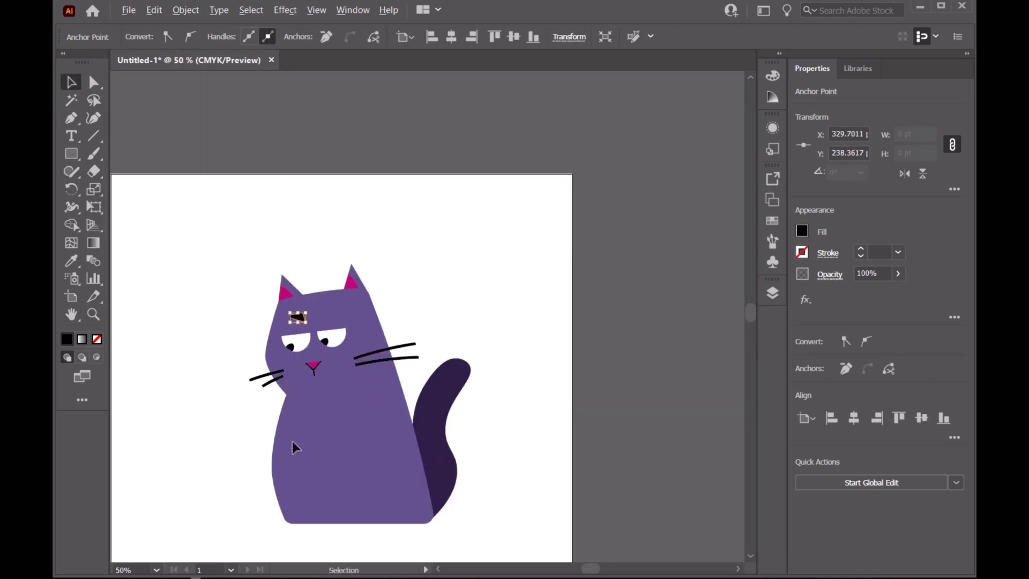
scroll(599, 575, left, 3)
key(i)
click(186, 446)
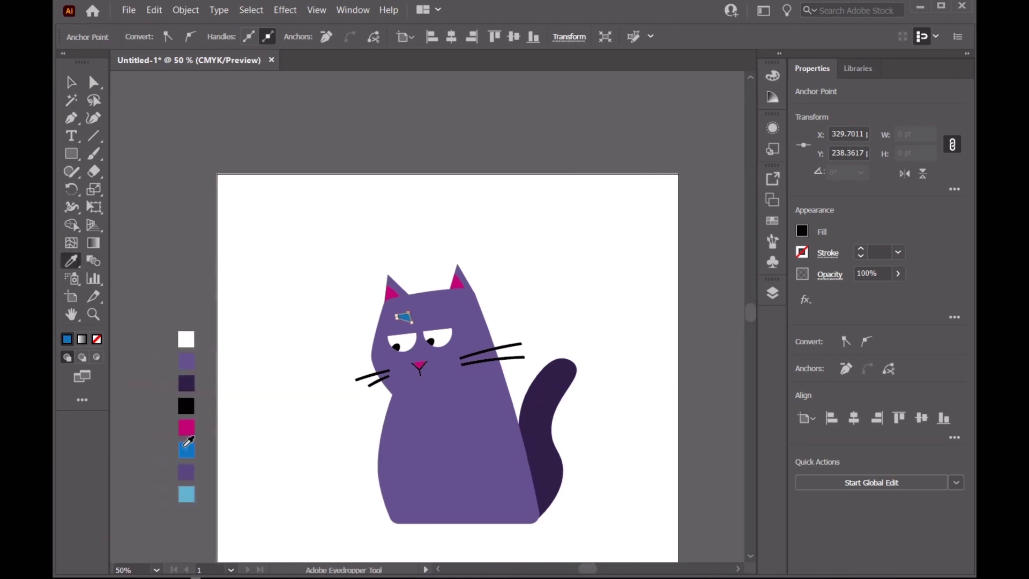
Step: Round the eyebrow's top-right corner and move its bottom corner left and up
click(93, 81)
scroll(452, 321, up, 2)
scroll(340, 319, up, 3)
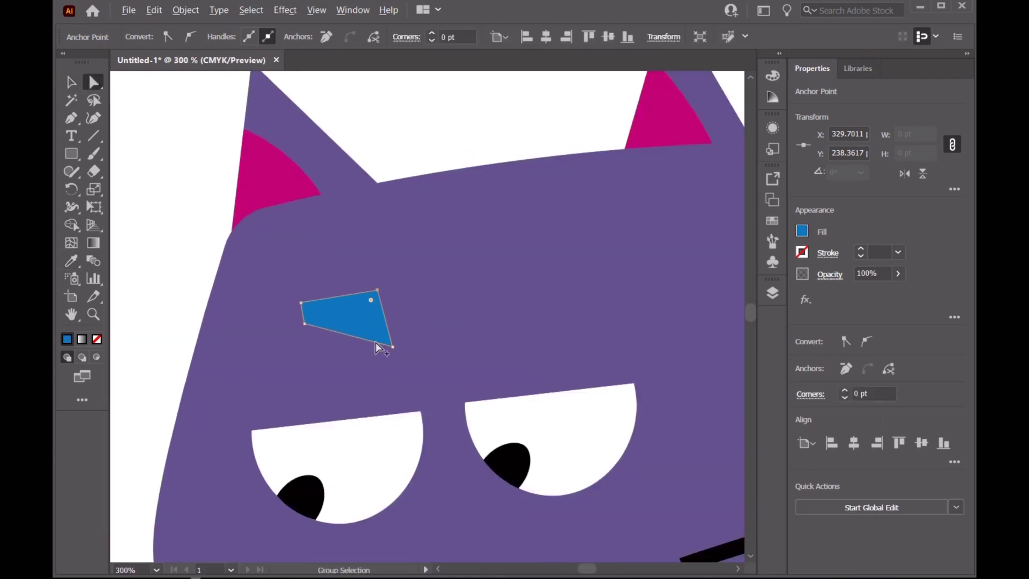
scroll(343, 257, up, 2)
drag(337, 229, 339, 234)
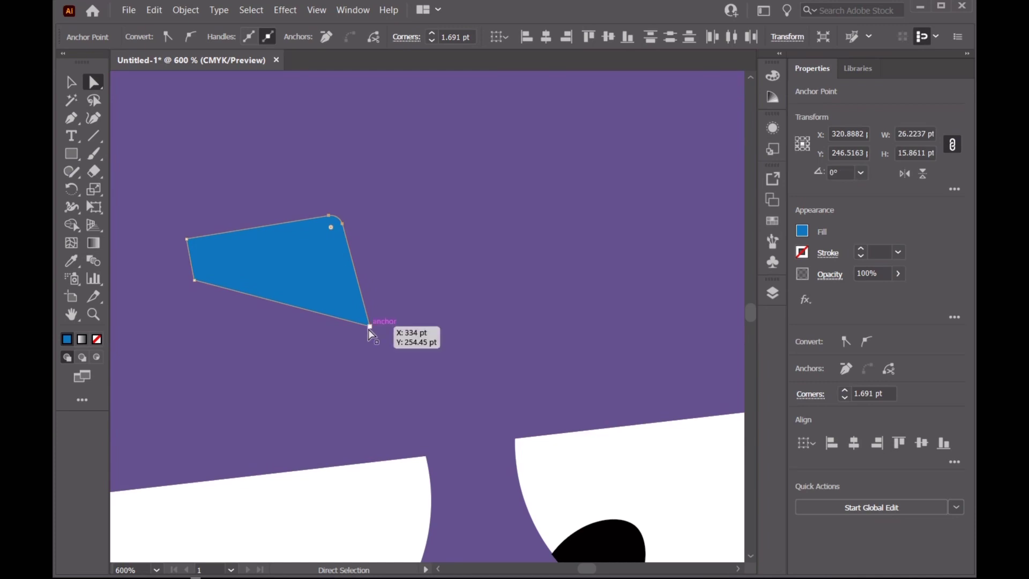
drag(368, 329, 361, 324)
key(shift+grave)
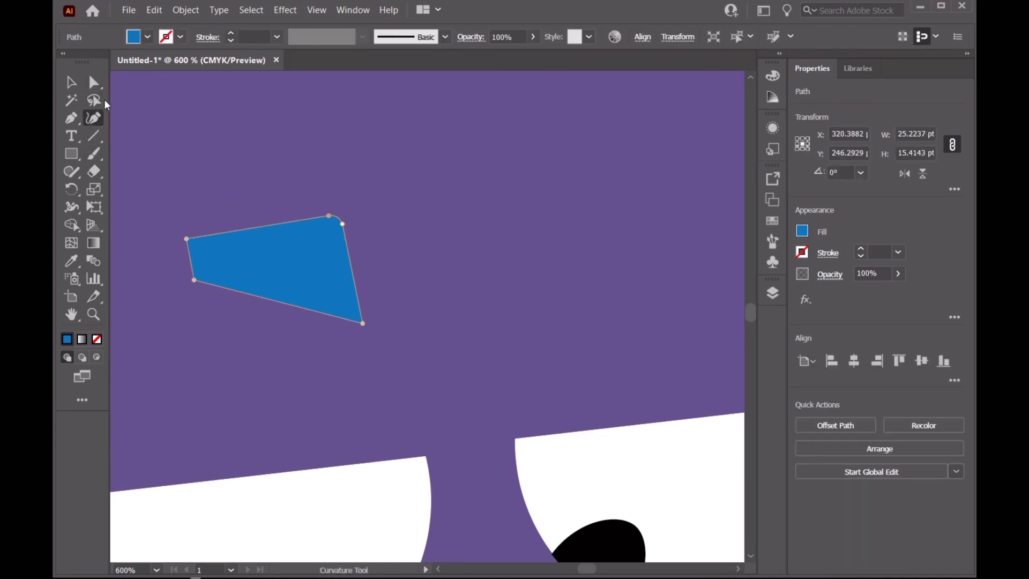
Step: Round all corners of the blue eyebrow, then deselect it and zoom out
click(94, 82)
drag(347, 309, 352, 314)
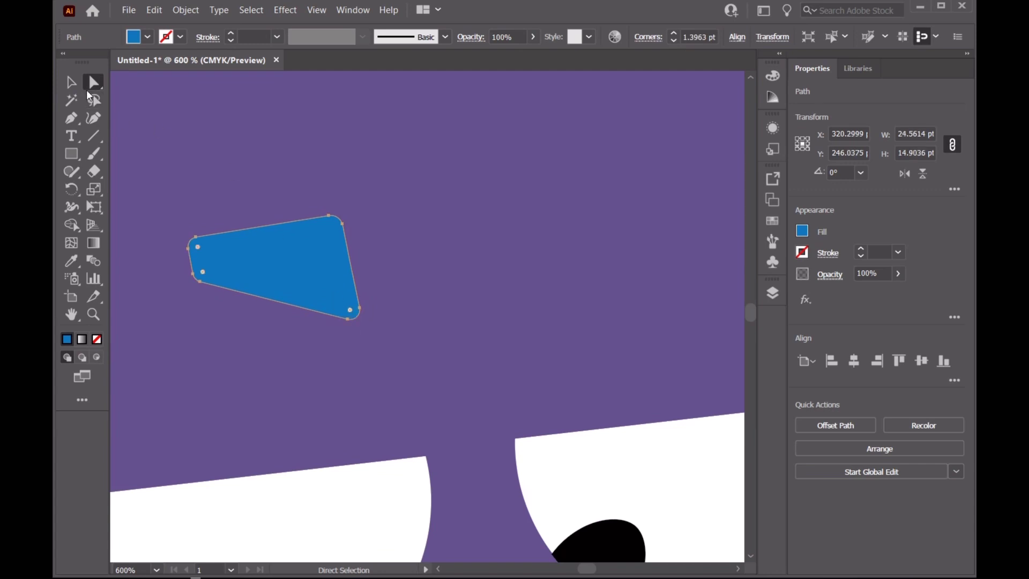
click(70, 81)
click(201, 165)
key(ctrl+minus)
key(ctrl+minus)
key(ctrl+minus)
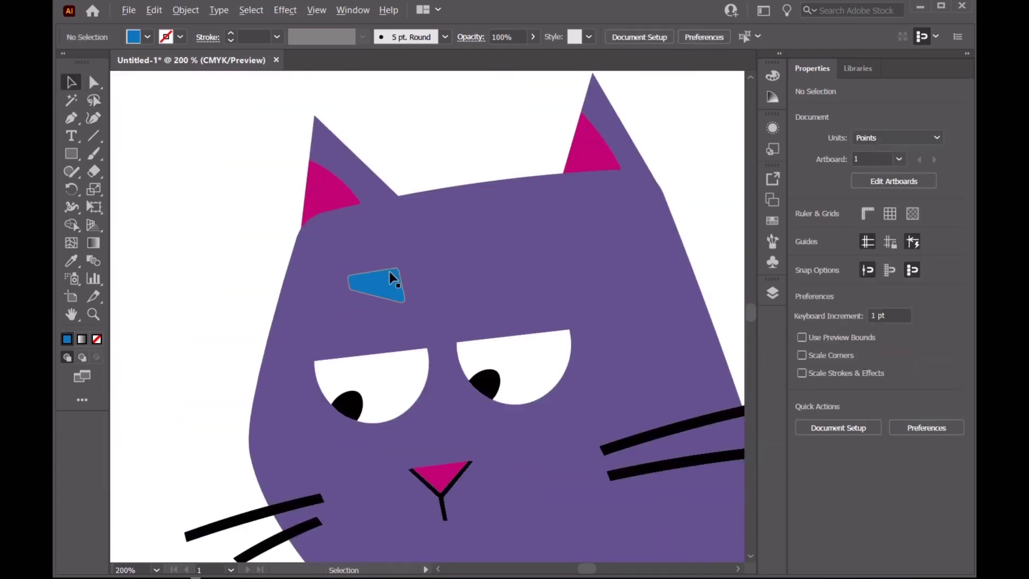
Step: Duplicate the eyebrow to the right and reflect the copy across the vertical axis
drag(389, 271, 490, 281)
right_click(490, 280)
click(694, 455)
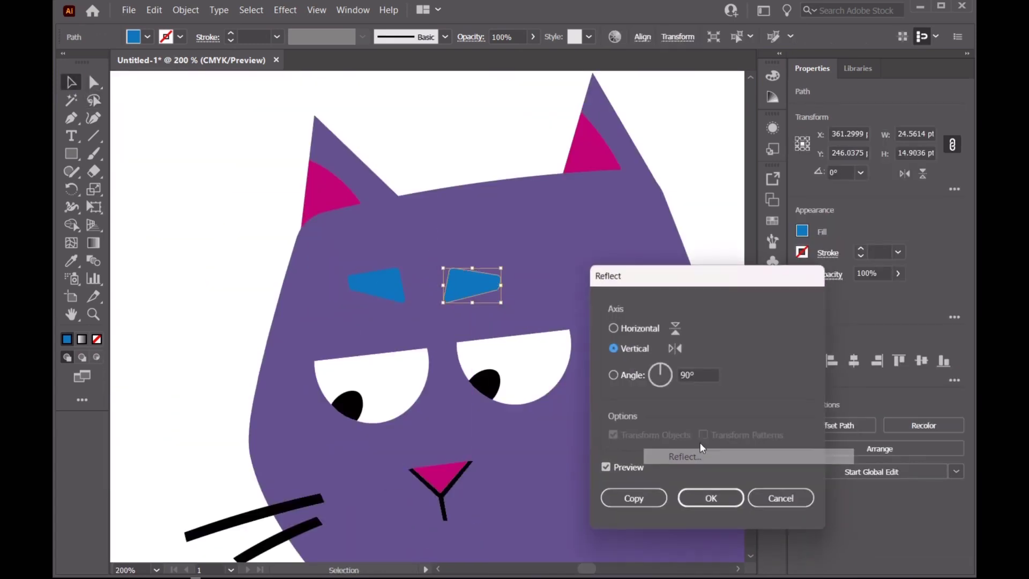
click(628, 326)
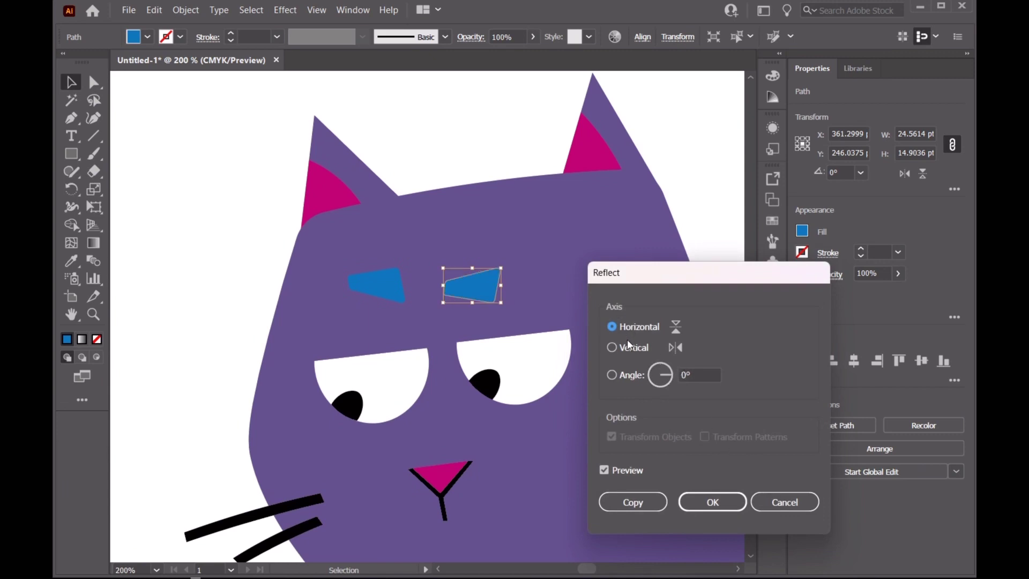
click(625, 345)
click(713, 502)
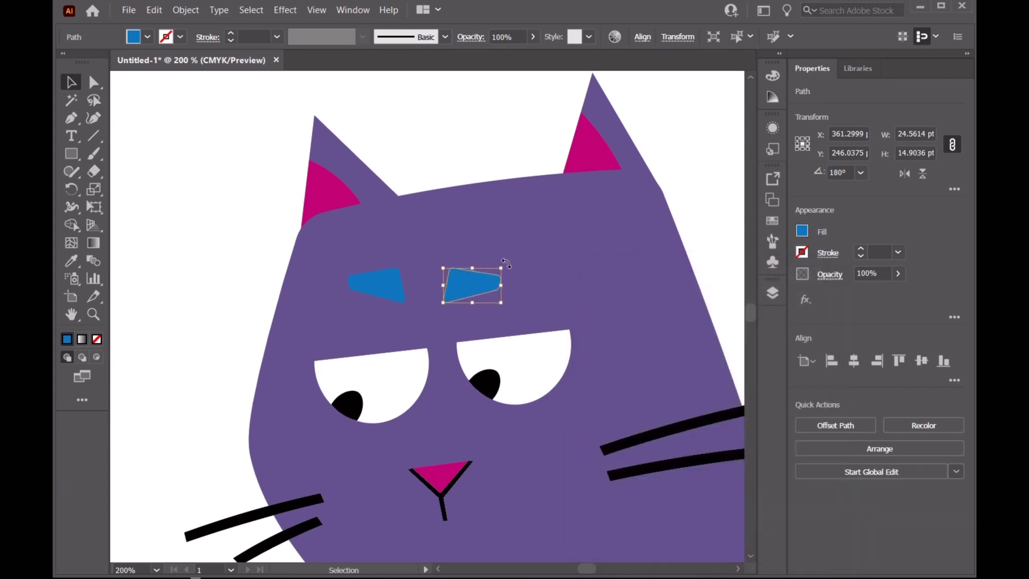
Step: Tilt and raise the mirrored eyebrow so it sits above the right eye
mouse_move(507, 260)
mouse_down()
mouse_move(516, 244)
mouse_move(475, 266)
mouse_move(502, 236)
mouse_up()
click(498, 241)
click(475, 271)
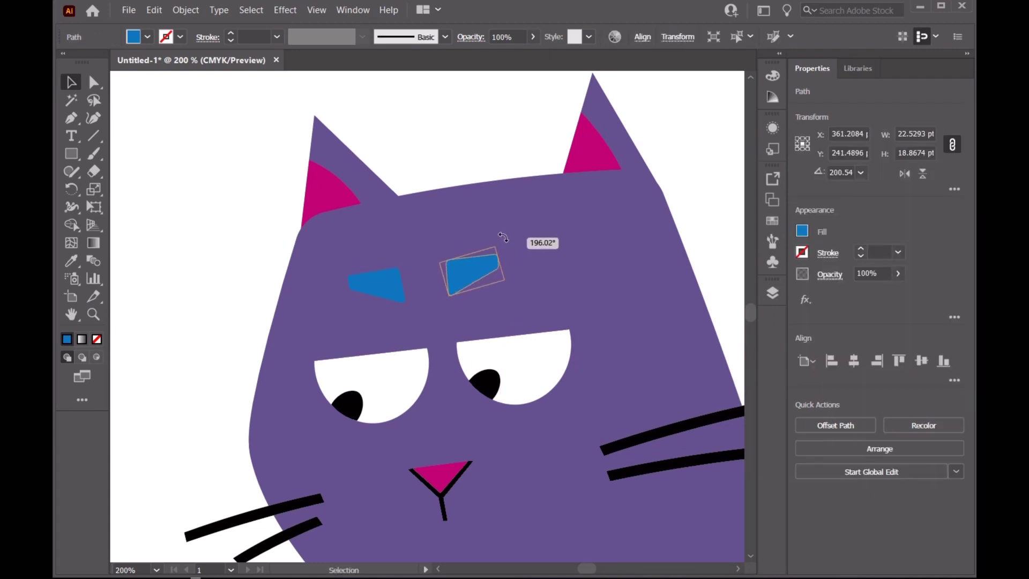
click(545, 243)
scroll(530, 320, down, 2)
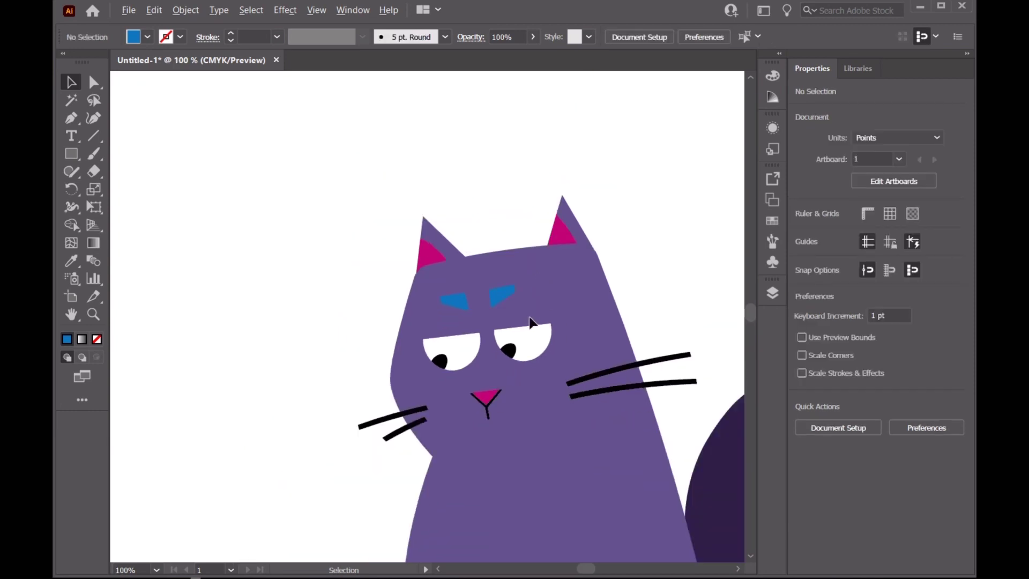
scroll(539, 319, down, 2)
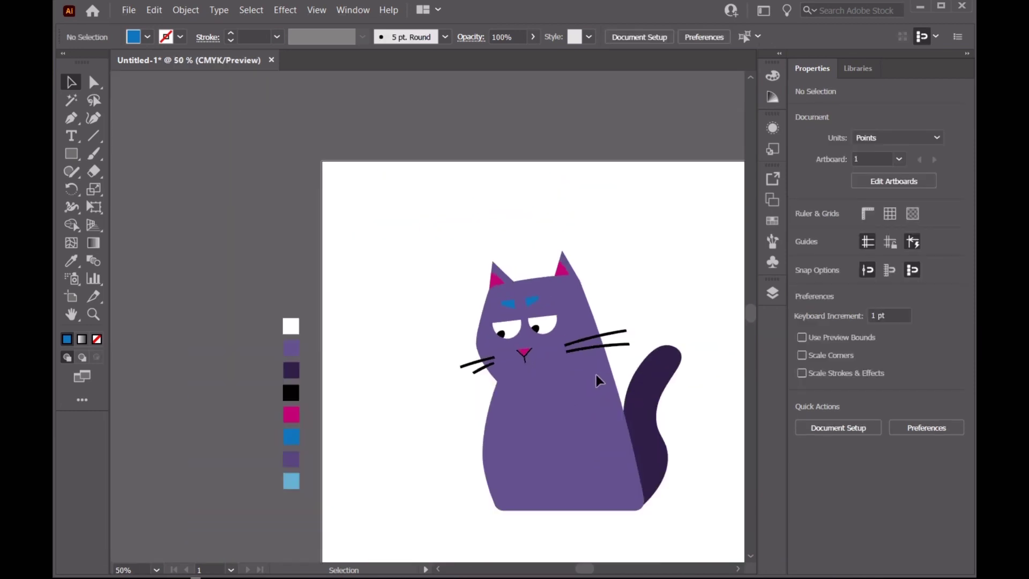
scroll(662, 399, down, 1)
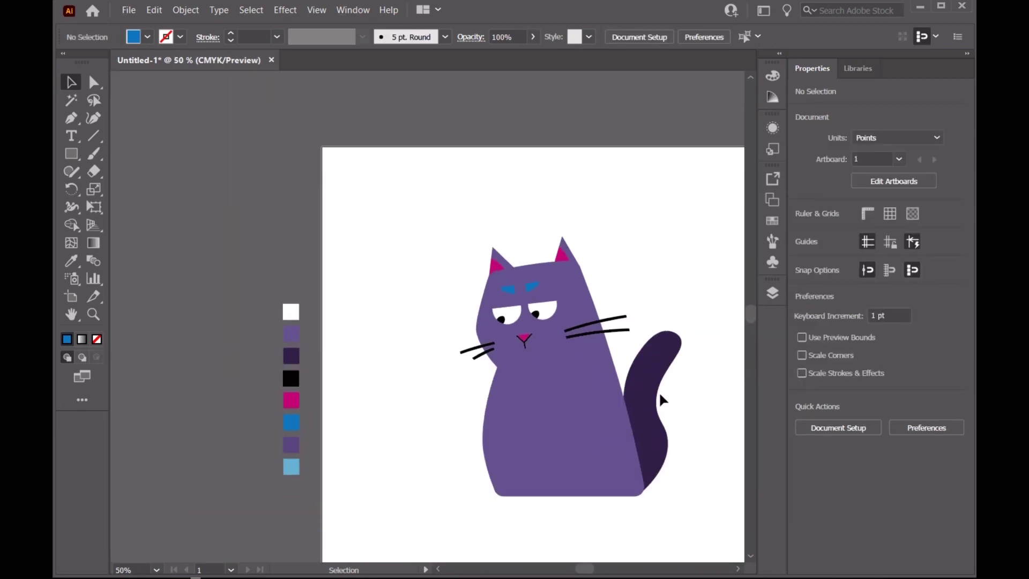
Step: Select Layer 4 in the Layers panel and create a new layer above it
click(772, 294)
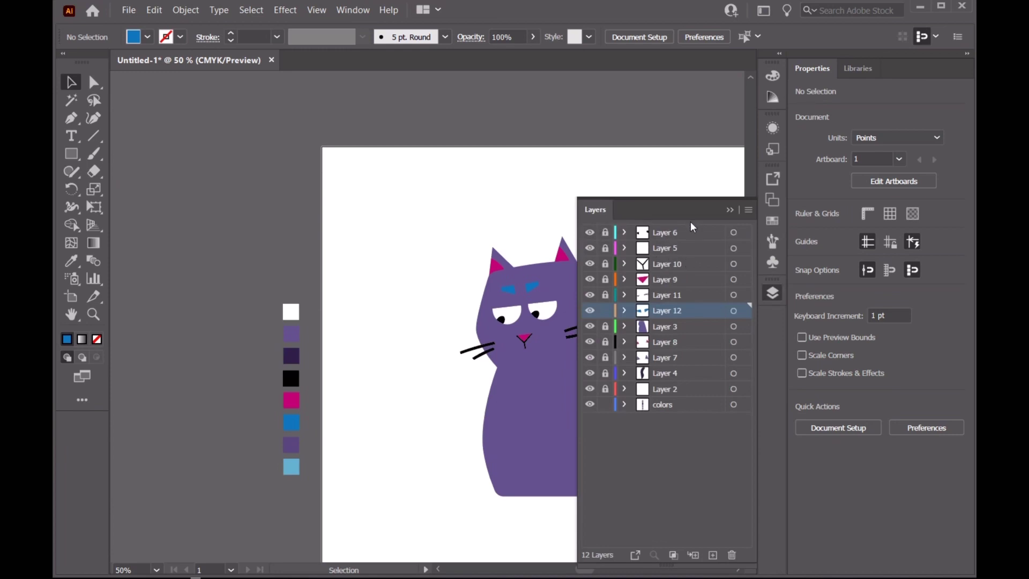
click(703, 373)
click(716, 553)
click(730, 210)
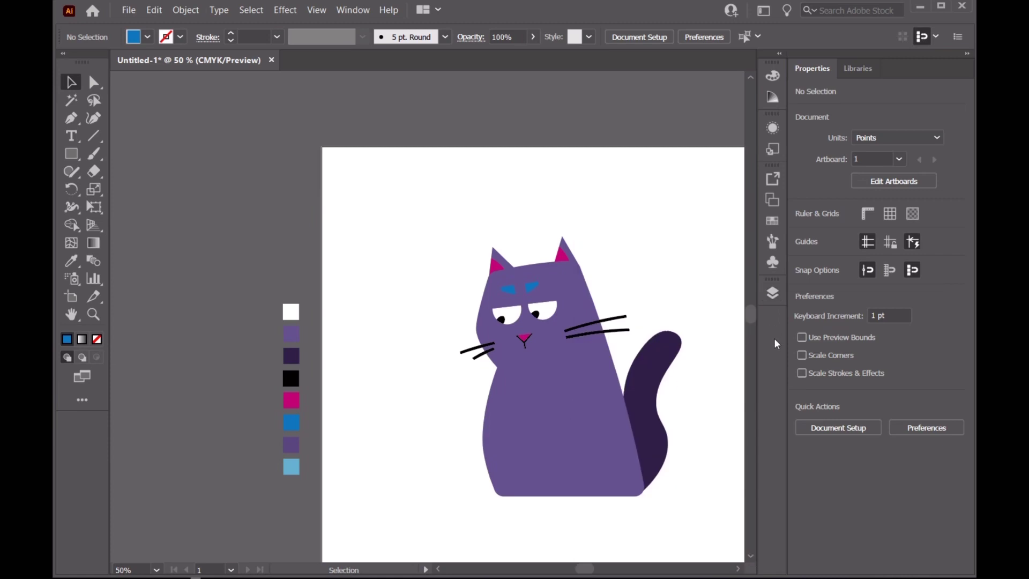
click(772, 293)
click(716, 212)
drag(595, 570, 600, 570)
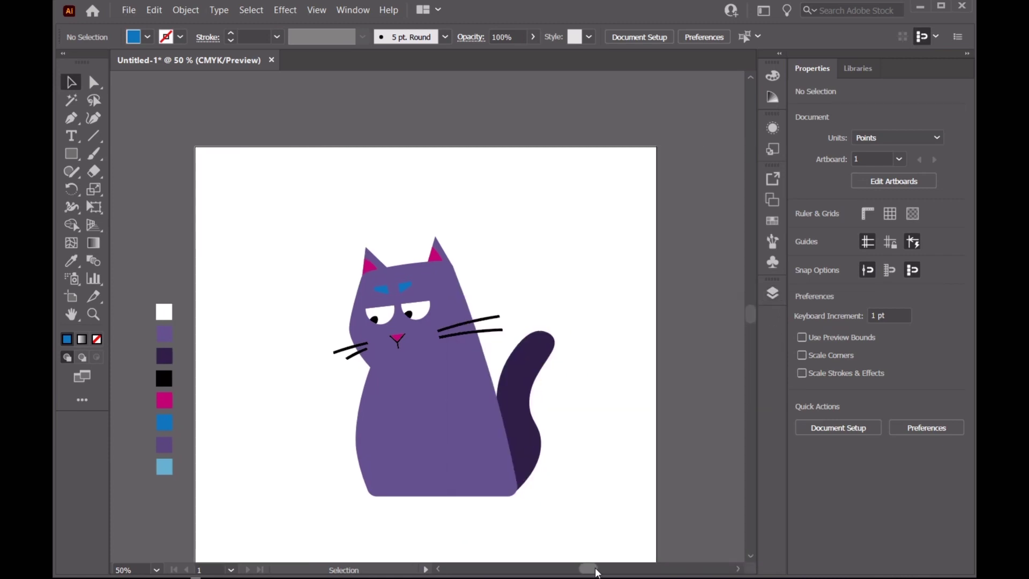
scroll(537, 356, up, 3)
click(72, 118)
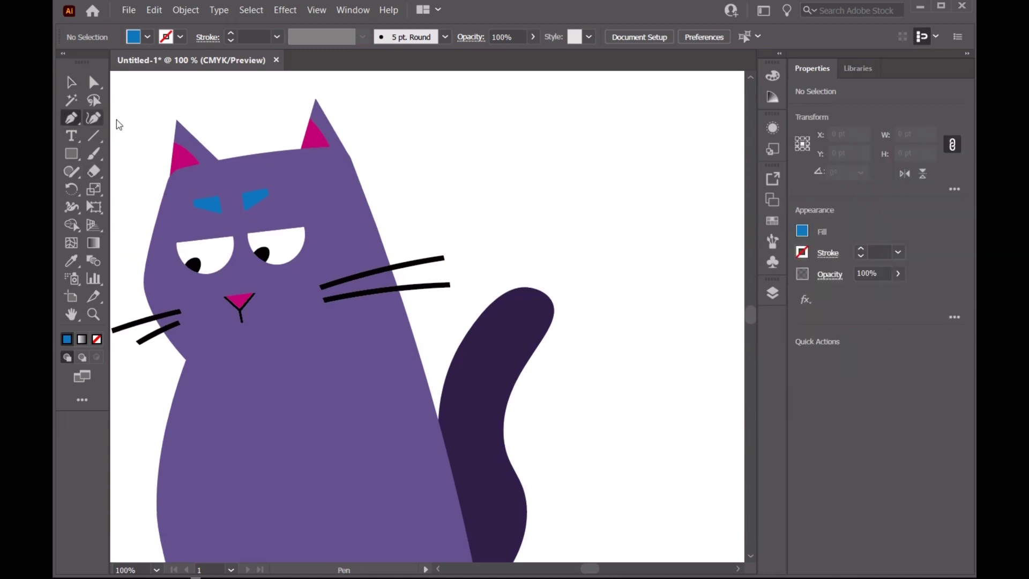
Step: Draw a closed shape with a zigzag lower edge over the tail tip
click(487, 310)
click(499, 320)
click(500, 339)
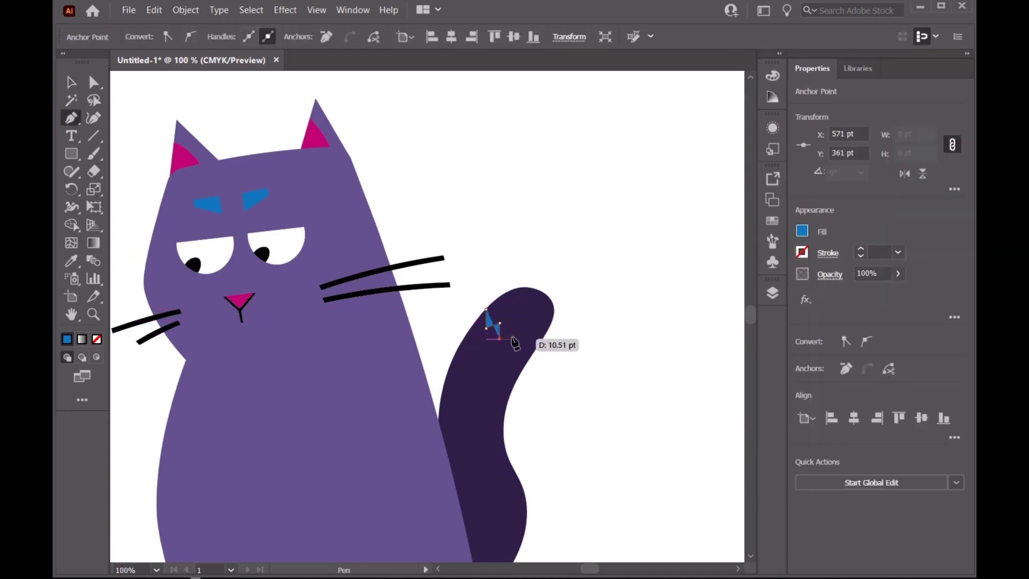
click(514, 349)
click(528, 360)
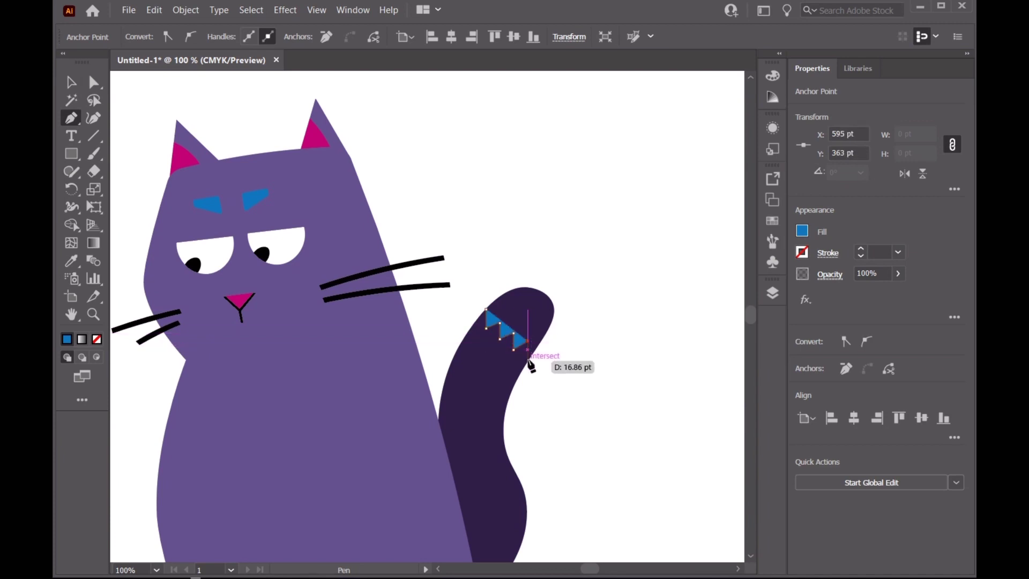
click(551, 326)
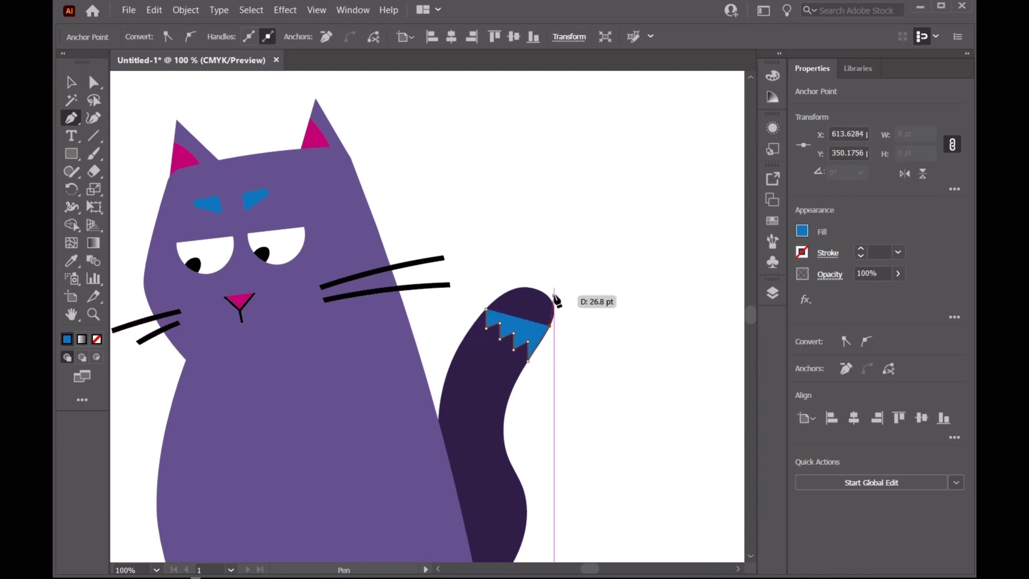
click(543, 291)
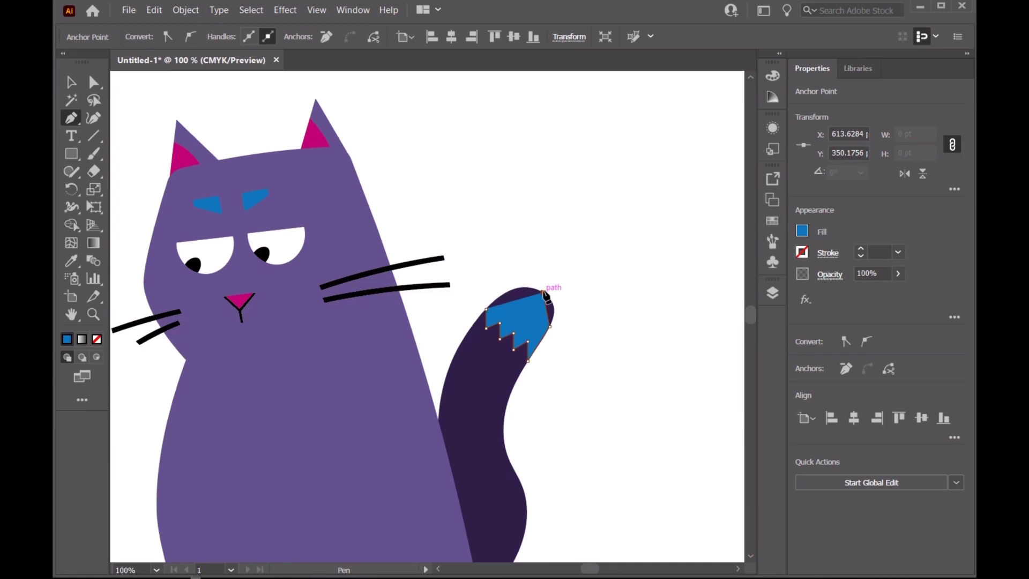
click(505, 293)
click(489, 313)
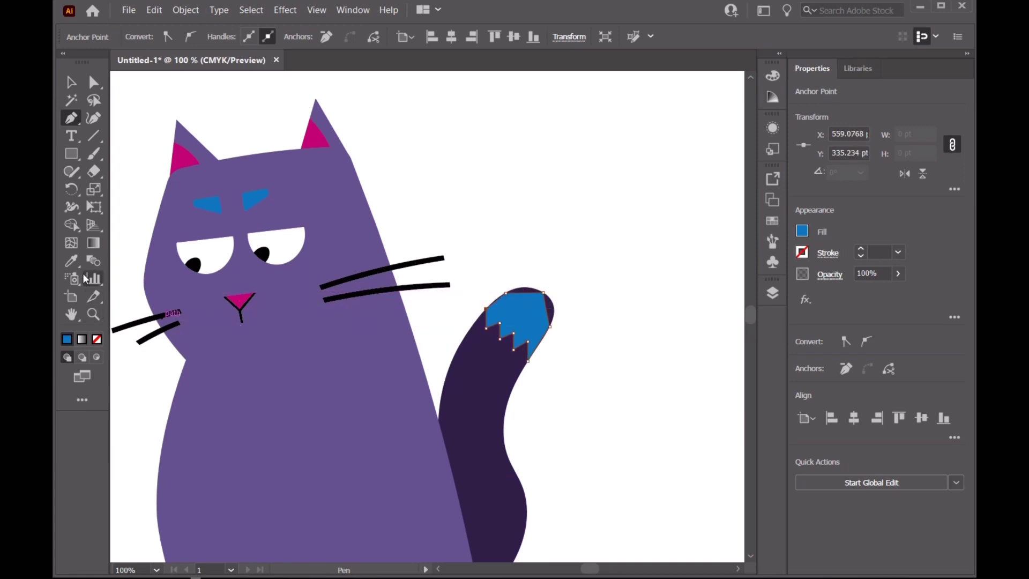
Step: Fill the tail-tip shape with the body's purple swatch and deselect it
key(i)
scroll(291, 409, down, 3)
scroll(202, 381, up, 3)
click(201, 375)
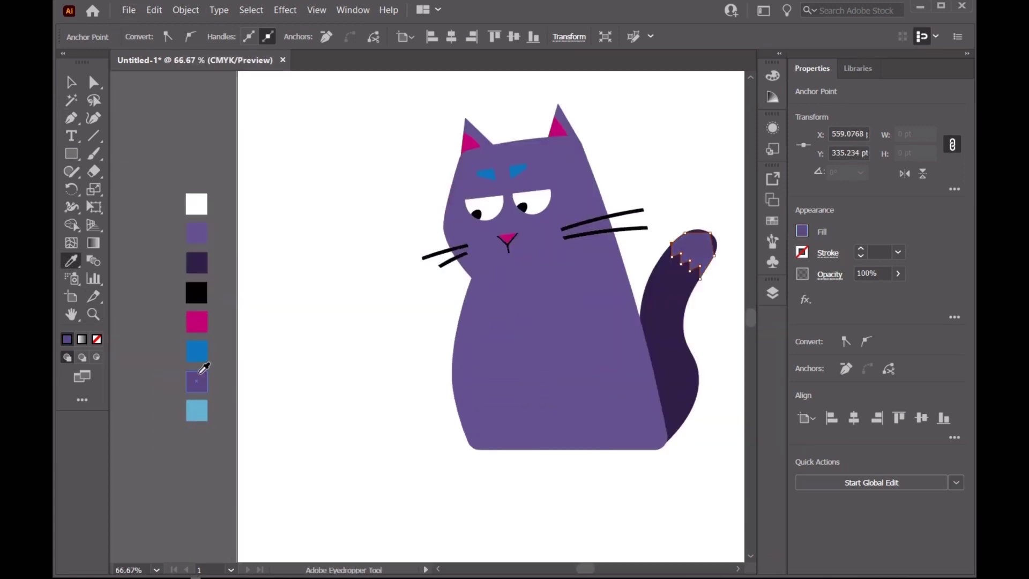
click(79, 87)
click(653, 237)
scroll(653, 236, up, 3)
scroll(740, 271, down, 3)
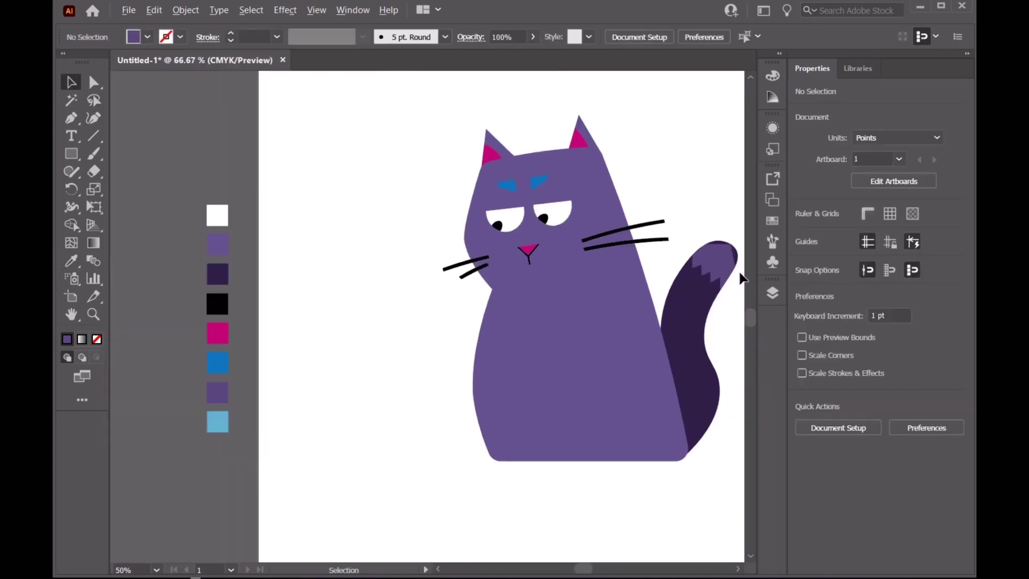
scroll(679, 269, up, 5)
scroll(677, 267, up, 2)
scroll(612, 232, up, 1)
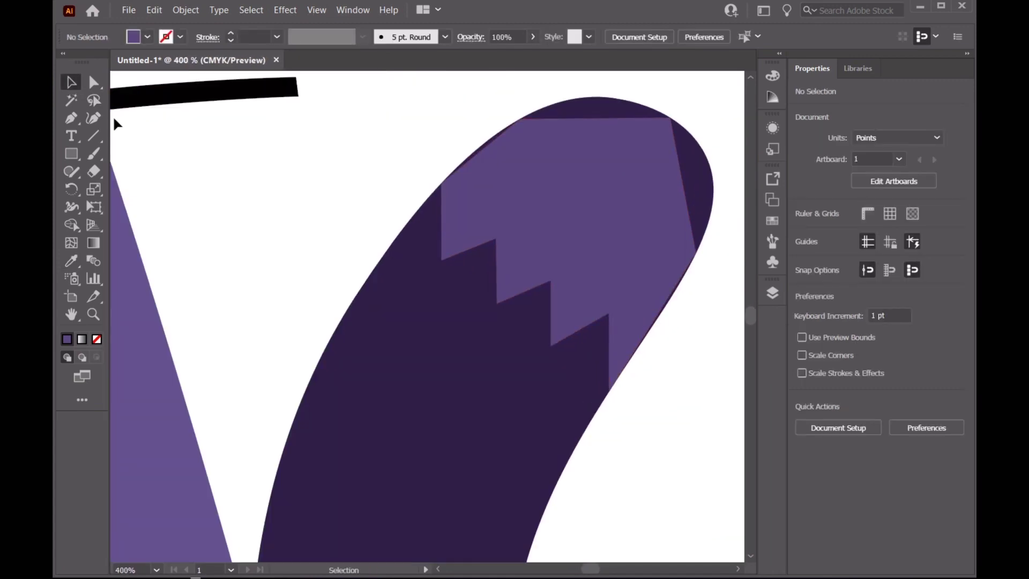
Step: Curve the tail-tip patch's top and right edges with the Curvature tool, deleting one corner point
click(93, 118)
click(474, 149)
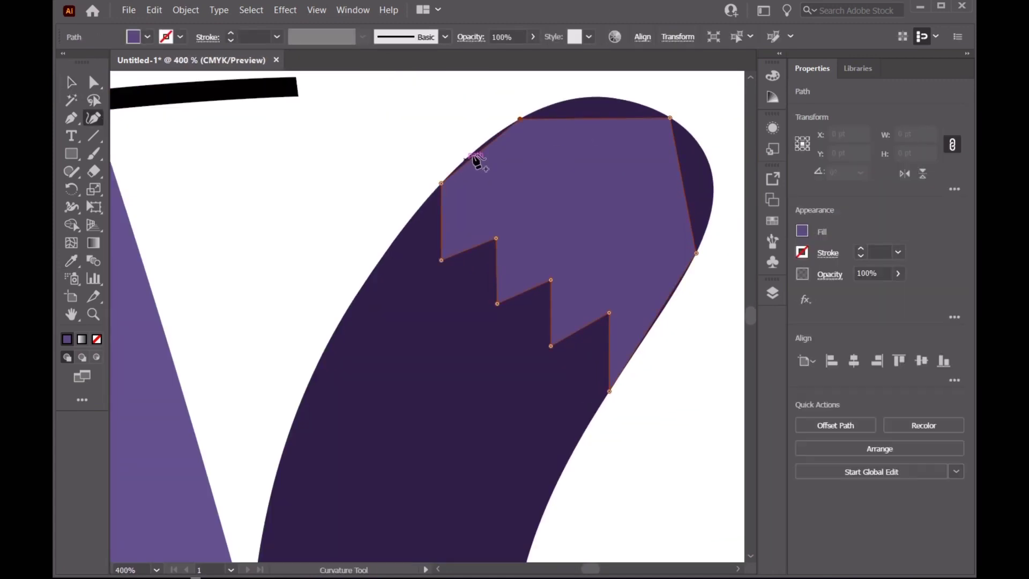
double_click(670, 118)
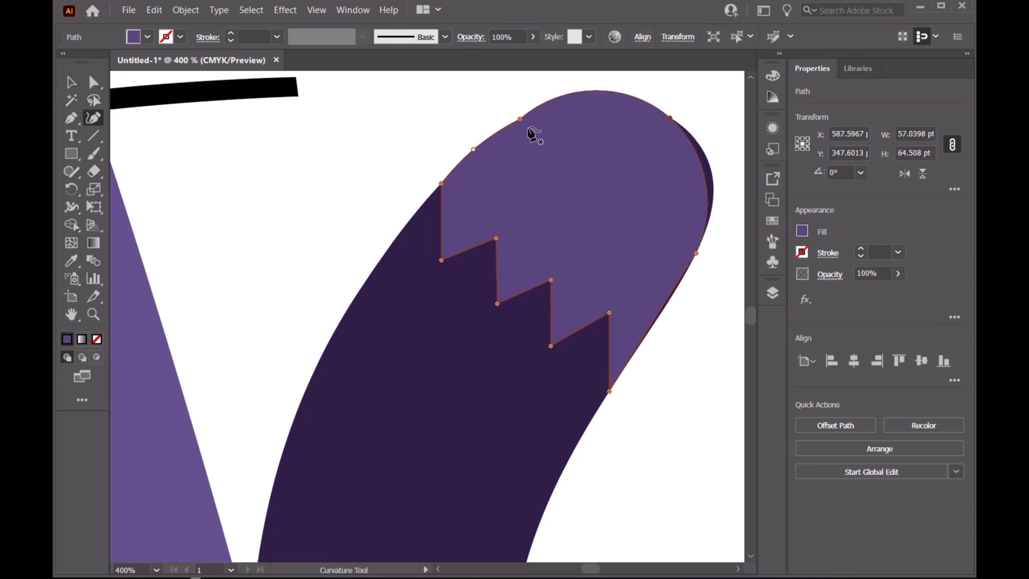
key(Delete)
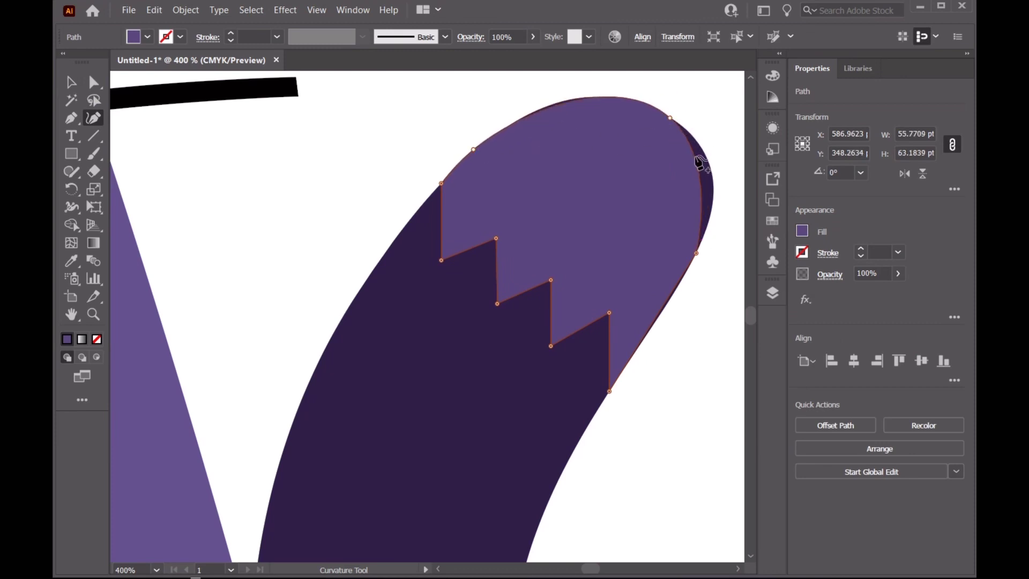
click(702, 150)
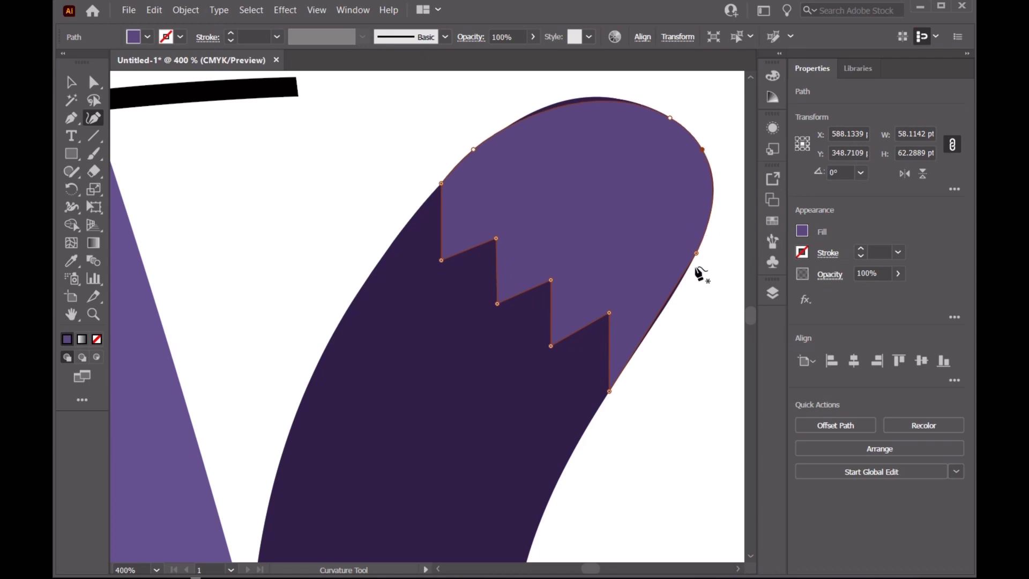
click(674, 291)
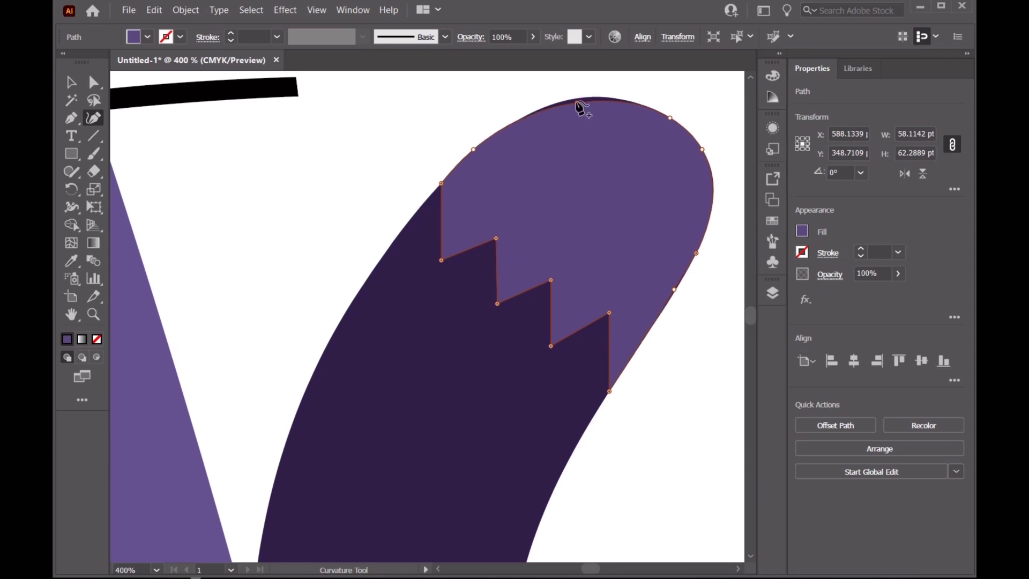
click(589, 98)
key(v)
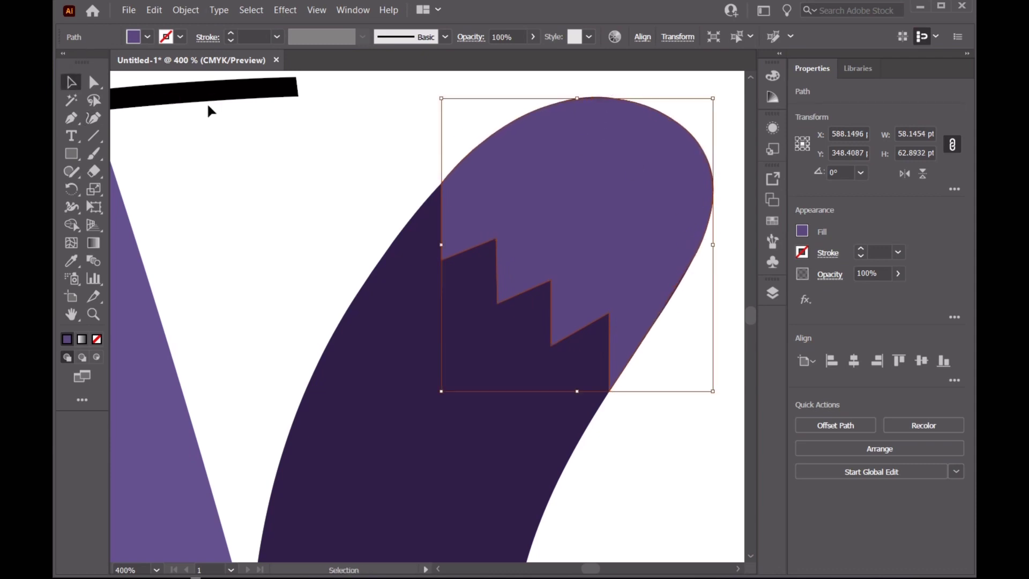
click(207, 102)
key(ctrl+0)
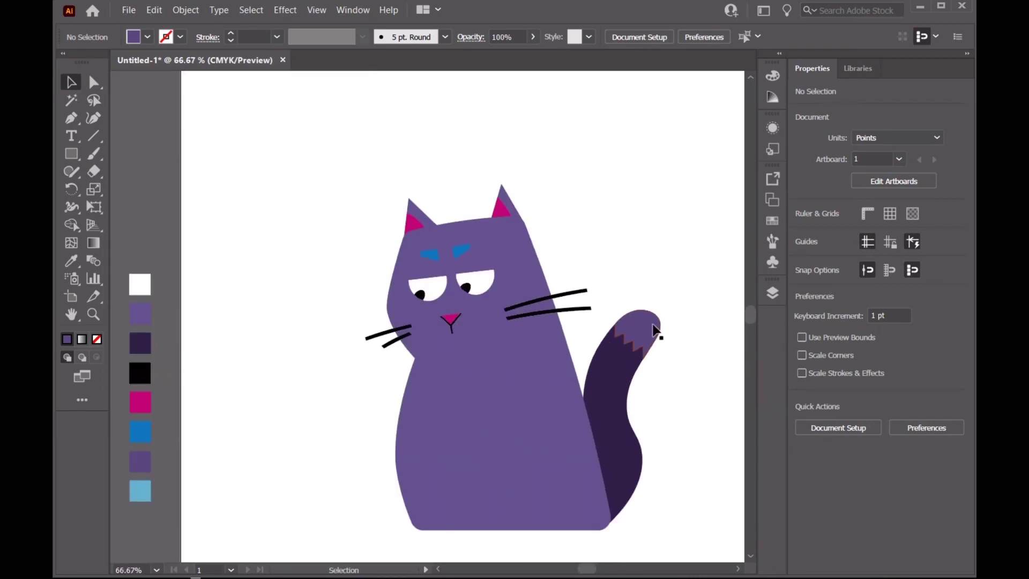
Step: Make Layer 3 the active drawing layer with the Pen tool ready
click(650, 331)
click(734, 308)
click(766, 294)
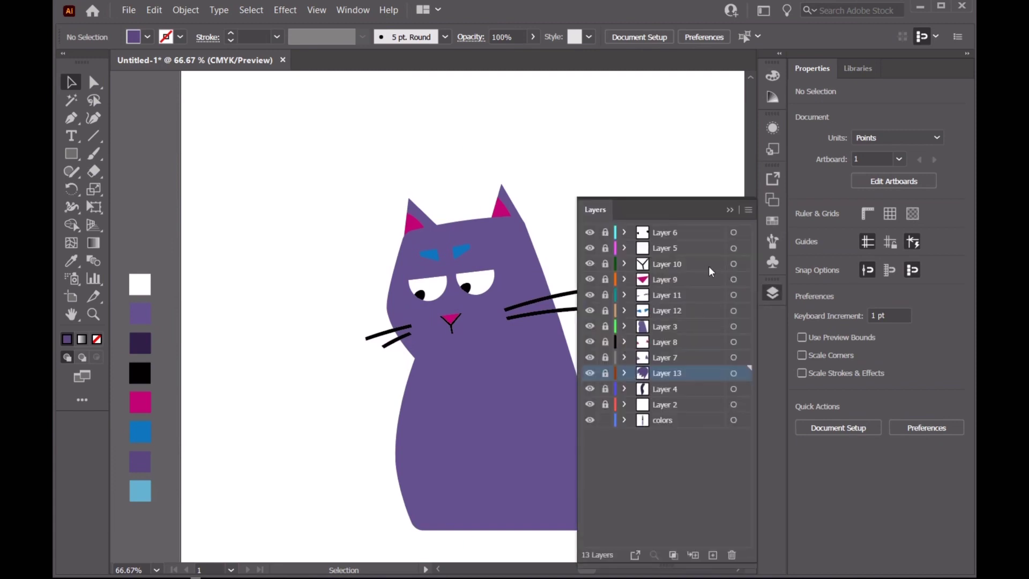
click(729, 210)
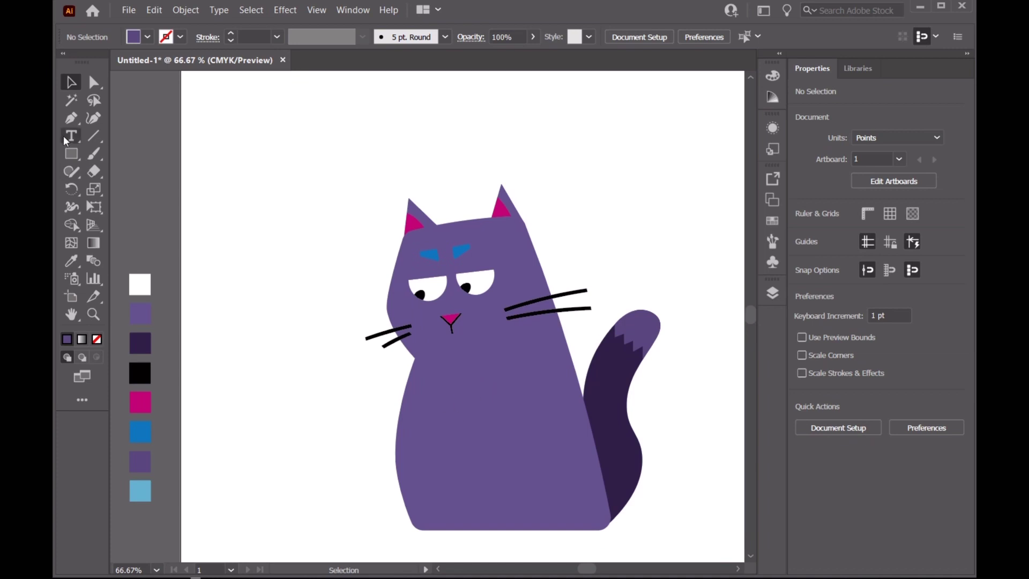
click(71, 118)
click(772, 293)
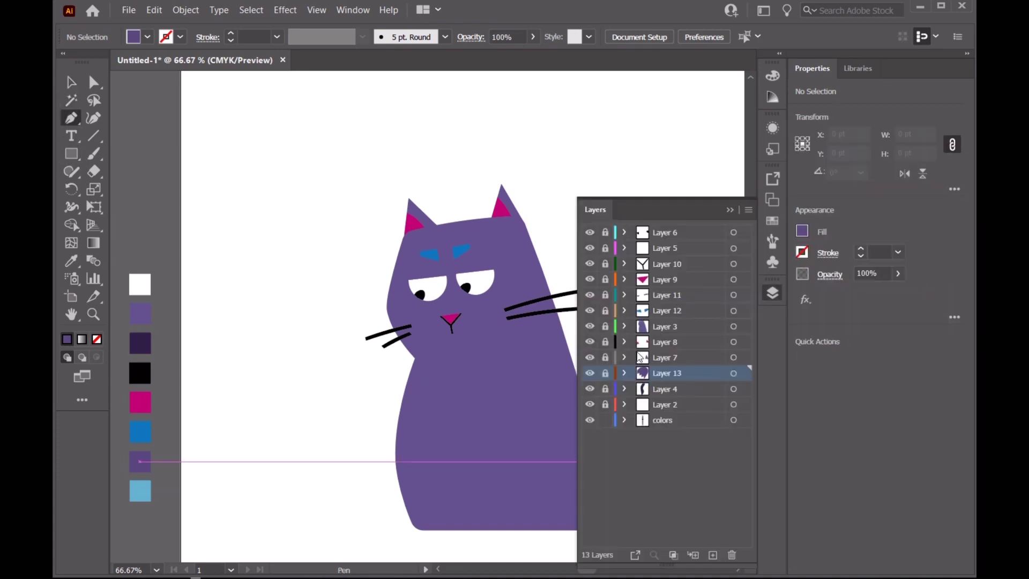
click(670, 326)
click(729, 210)
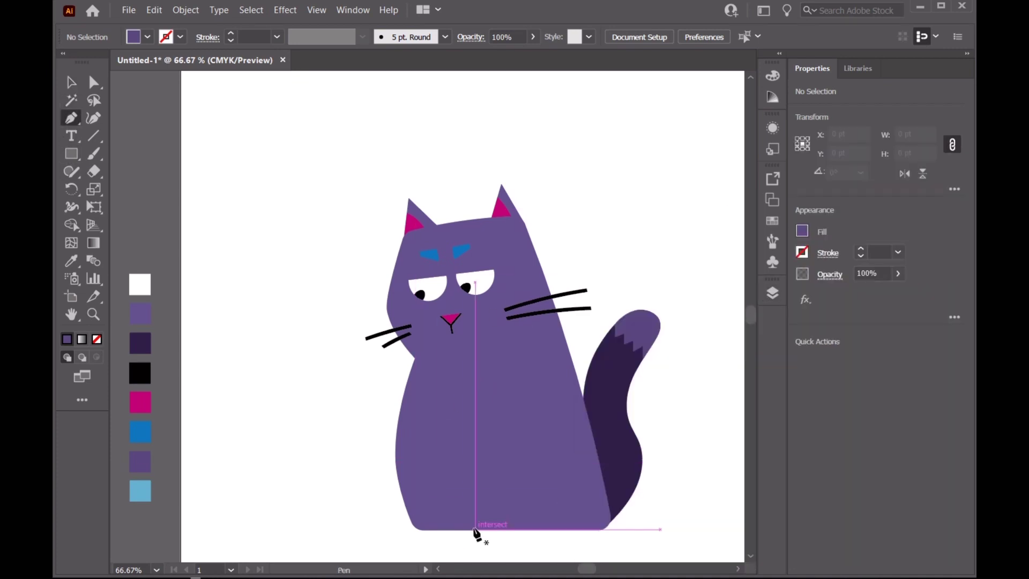
Step: Draw the leg line with a triangular foot from the body's bottom, filled with the tail's dark purple
click(476, 530)
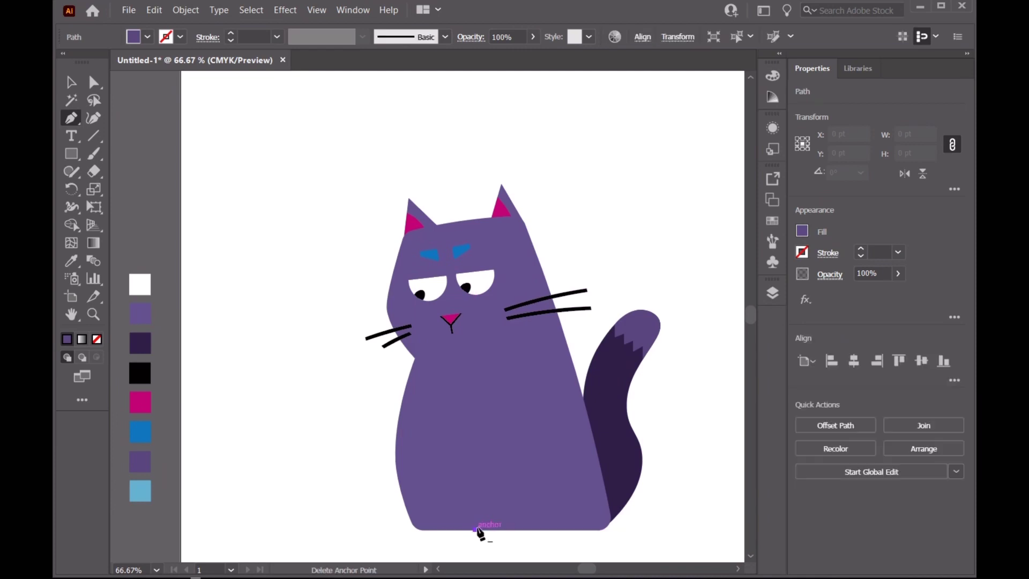
click(480, 516)
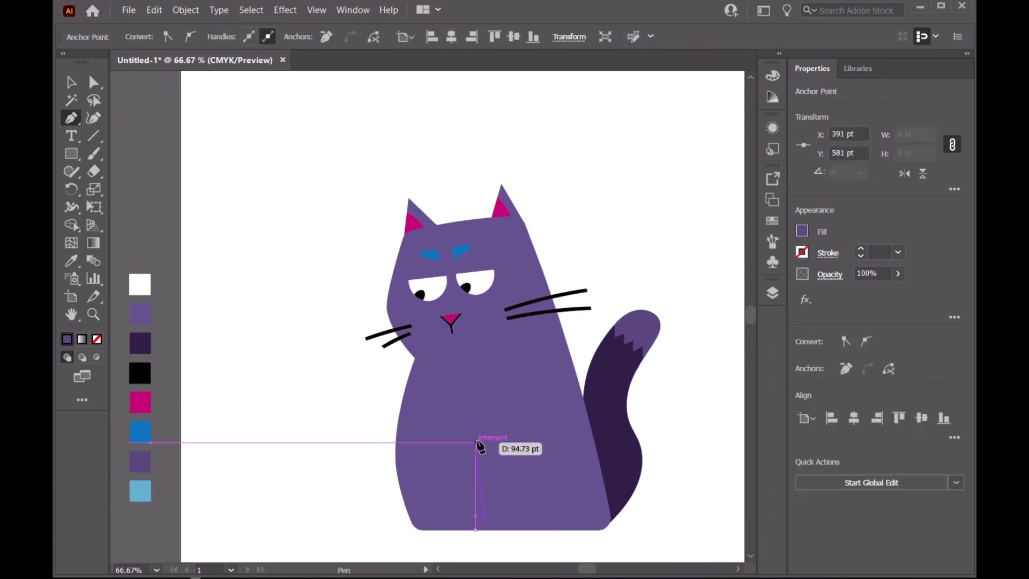
click(480, 442)
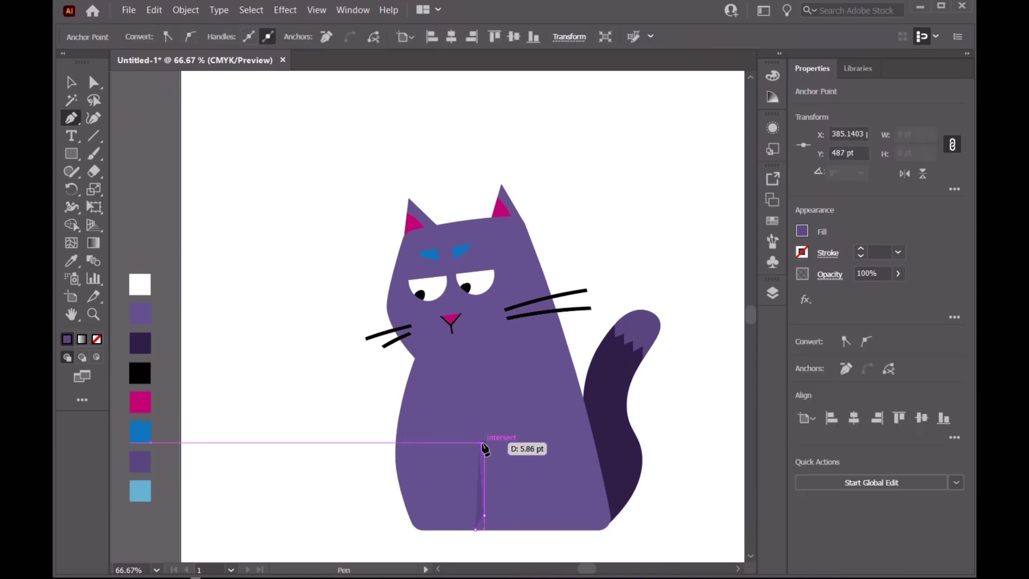
scroll(485, 445, up, 1)
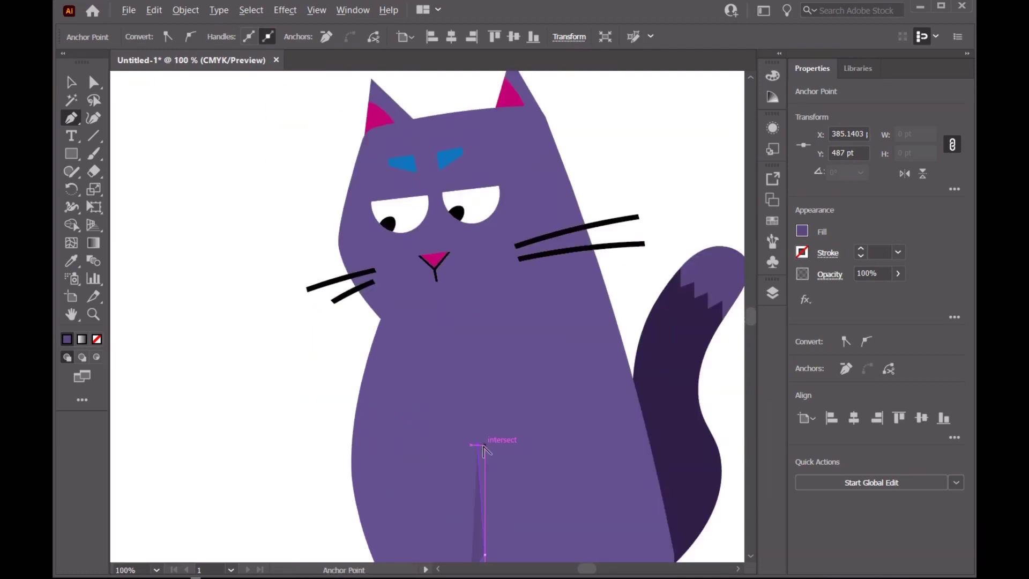
scroll(498, 557, down, 1)
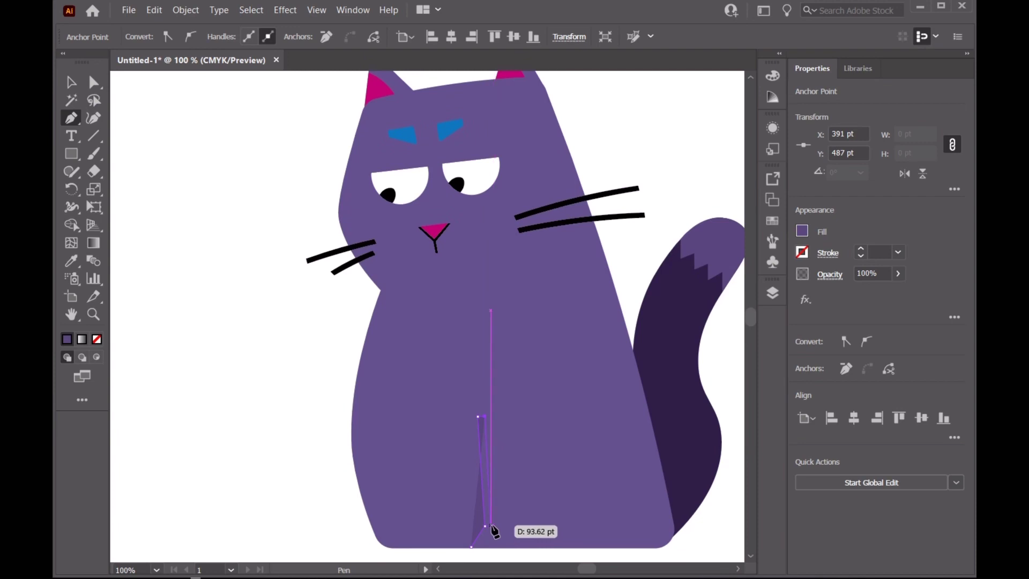
click(491, 526)
click(502, 548)
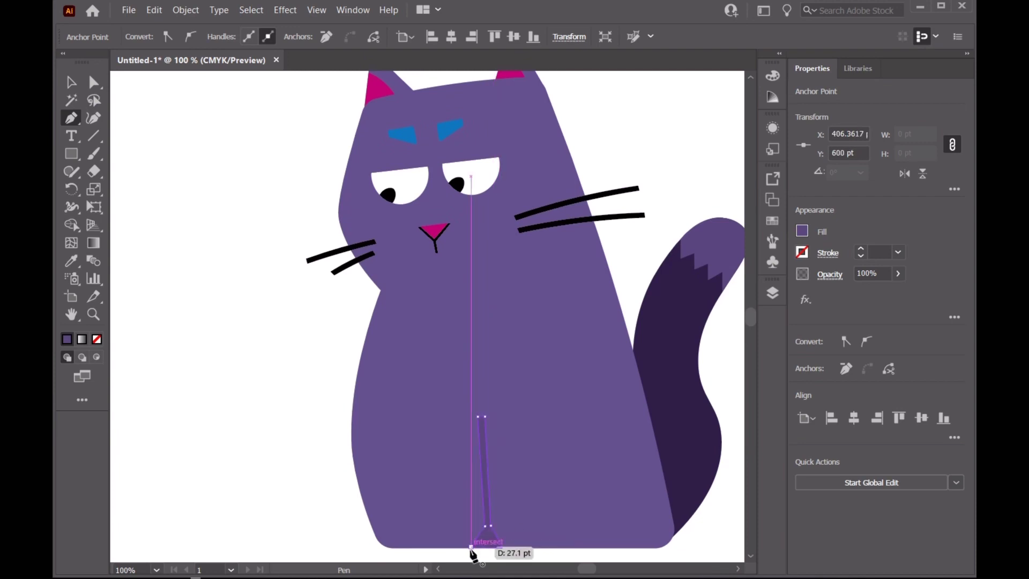
key(i)
click(678, 347)
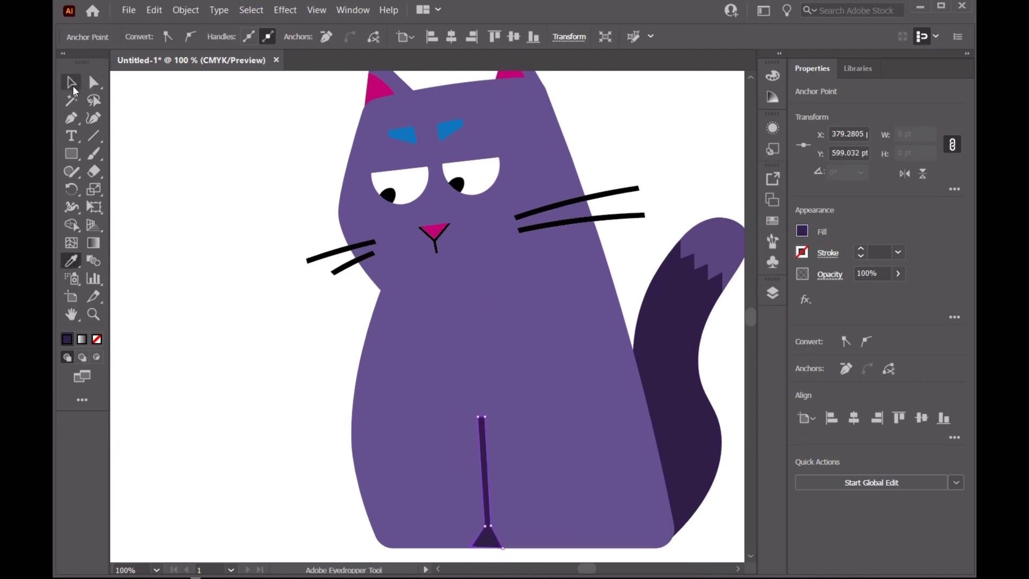
click(72, 84)
scroll(502, 442, up, 2)
Step: Flatten the foot's bottom edge and bow both its sides inward with the Curvature tool
scroll(503, 503, down, 1)
scroll(428, 418, up, 1)
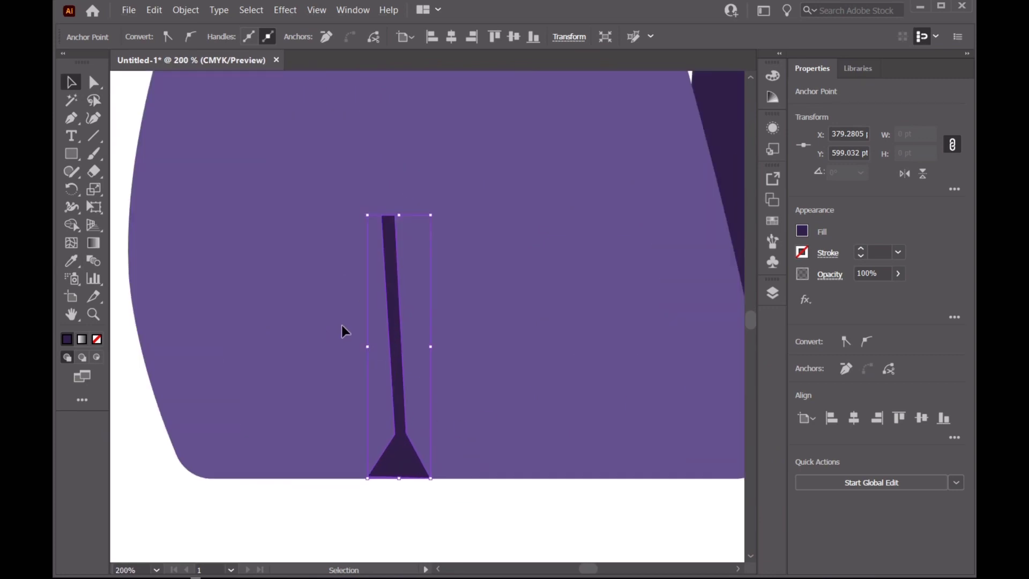
click(94, 119)
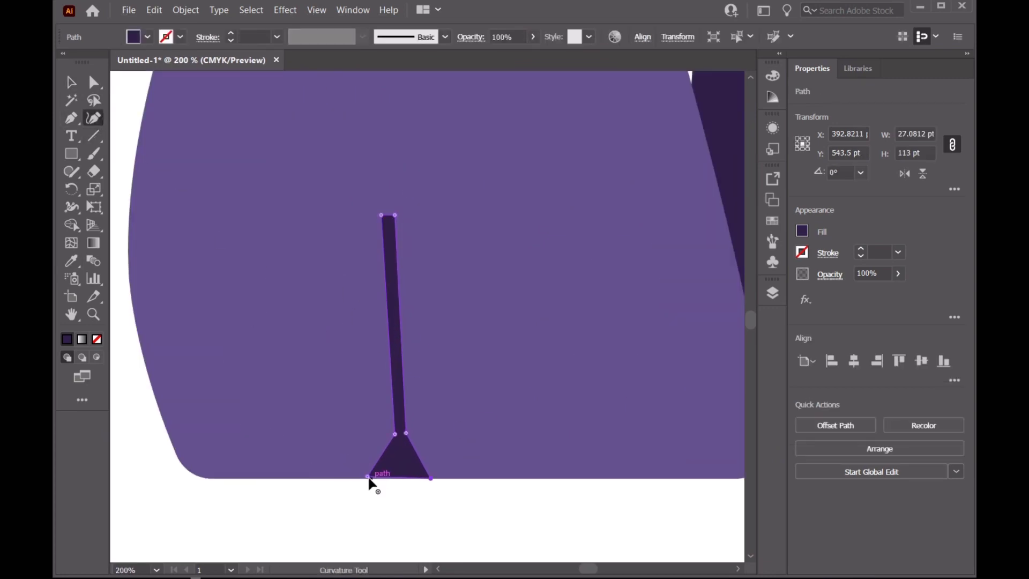
drag(366, 480, 367, 482)
scroll(370, 485, up, 5)
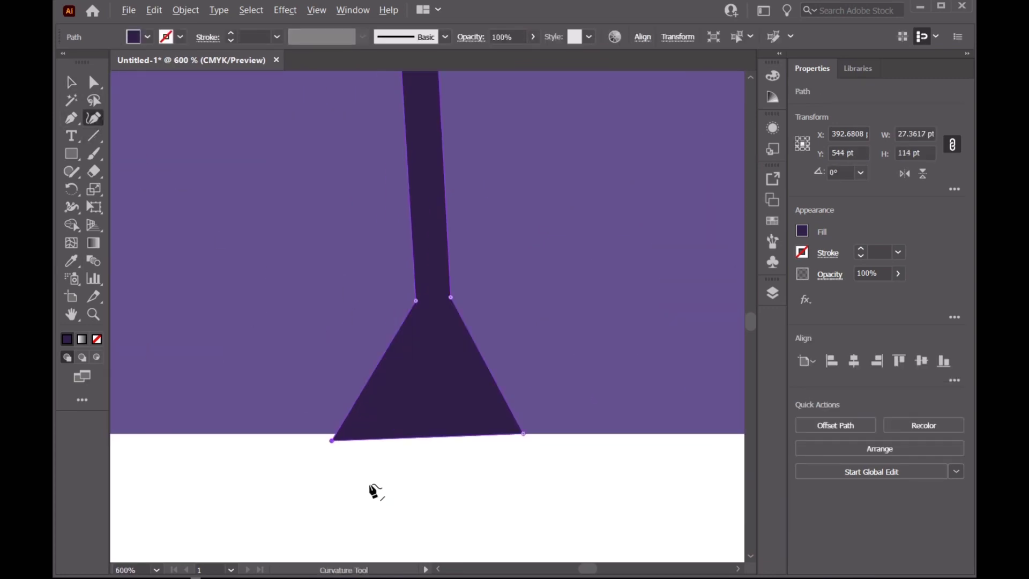
drag(298, 449, 296, 435)
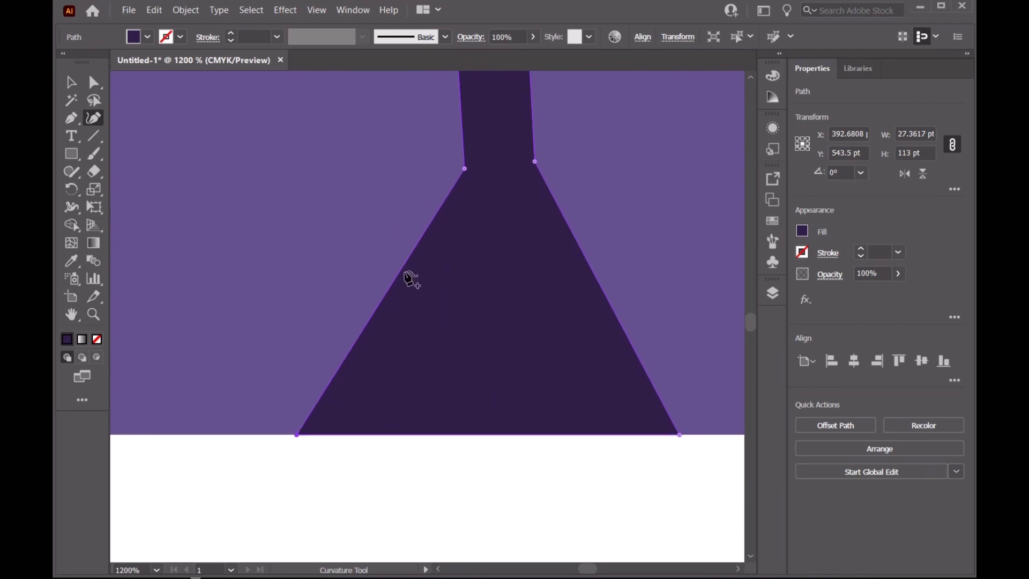
drag(406, 275, 424, 280)
drag(534, 161, 520, 169)
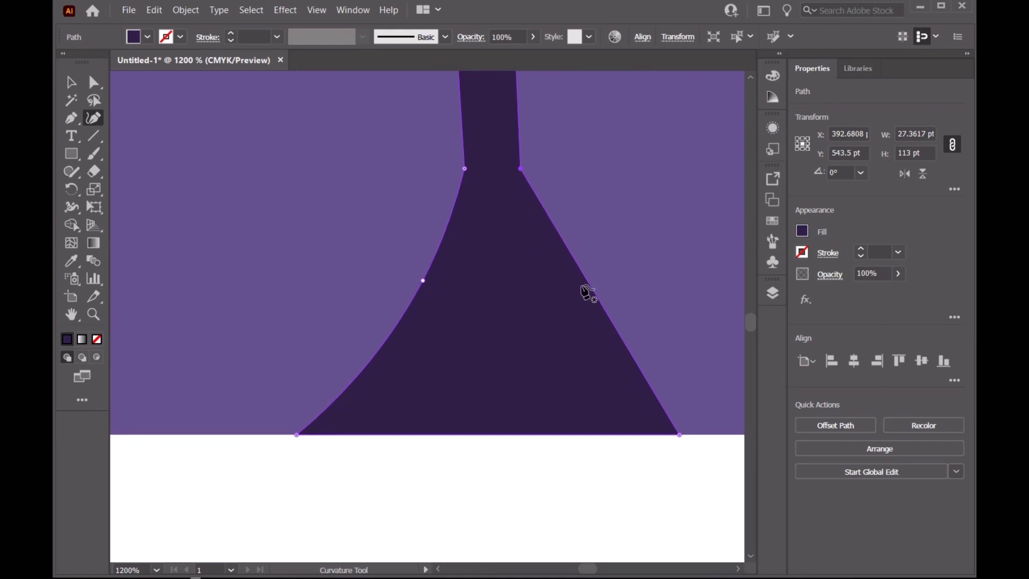
drag(587, 281, 575, 297)
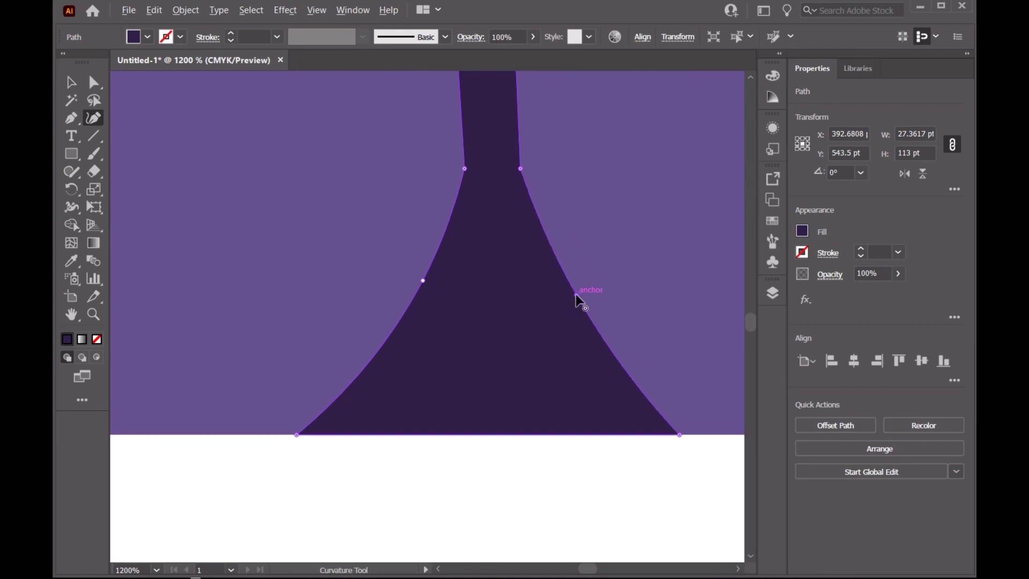
Step: Slim the leg divider's stem and deselect the finished shape
alt+scroll(589, 257, down, 4)
alt+scroll(621, 155, down, 2)
alt+scroll(622, 128, down, 2)
scroll(749, 325, up, 5)
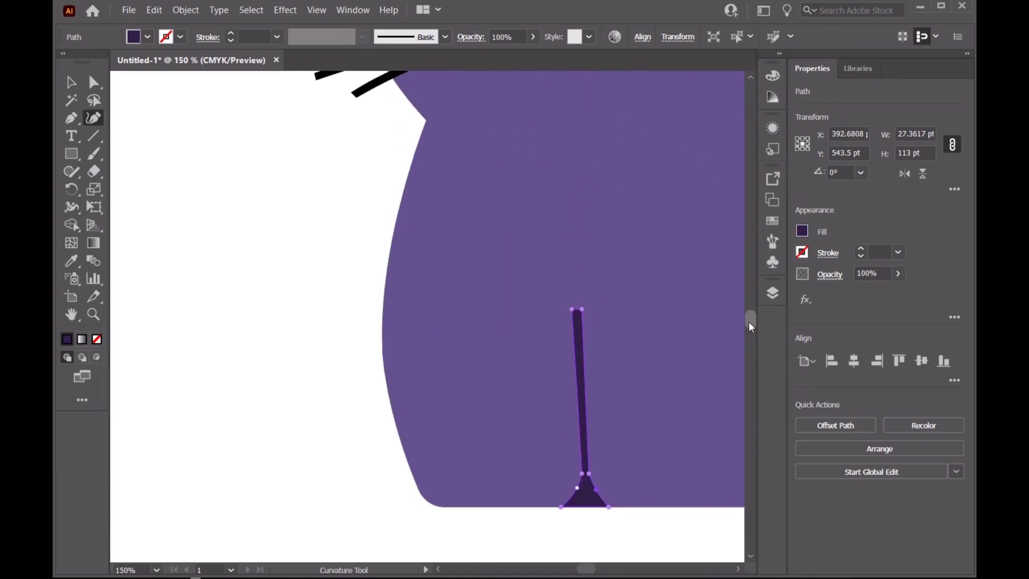
alt+scroll(587, 337, up, 2)
scroll(578, 322, down, 2)
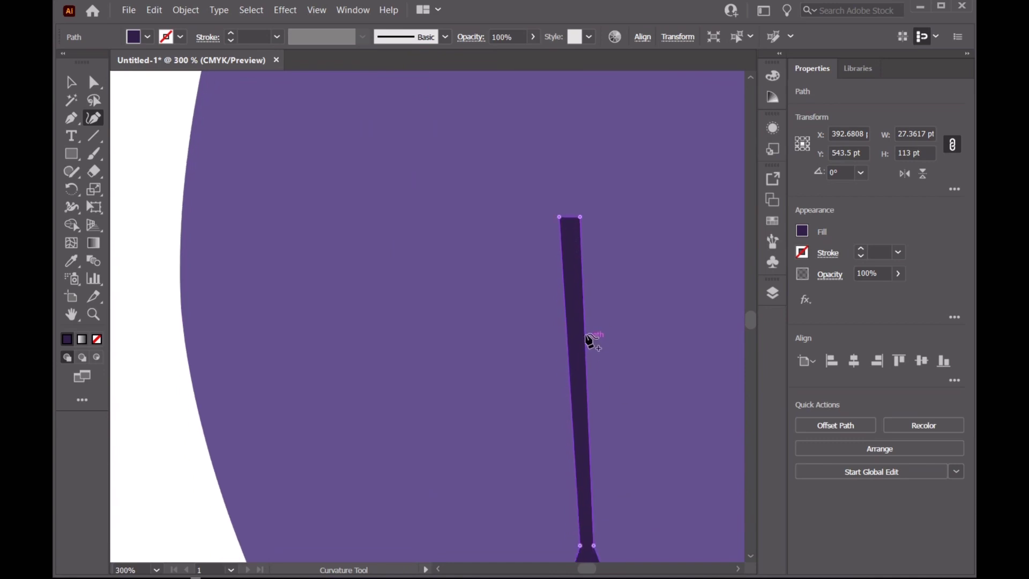
scroll(593, 340, down, 1)
drag(560, 189, 569, 190)
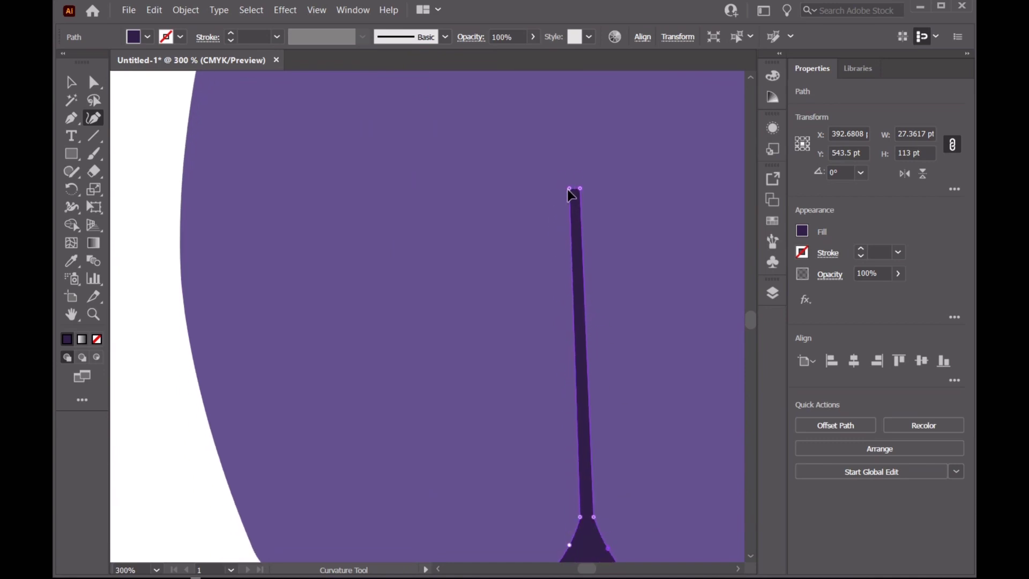
alt+scroll(667, 311, down, 3)
key(v)
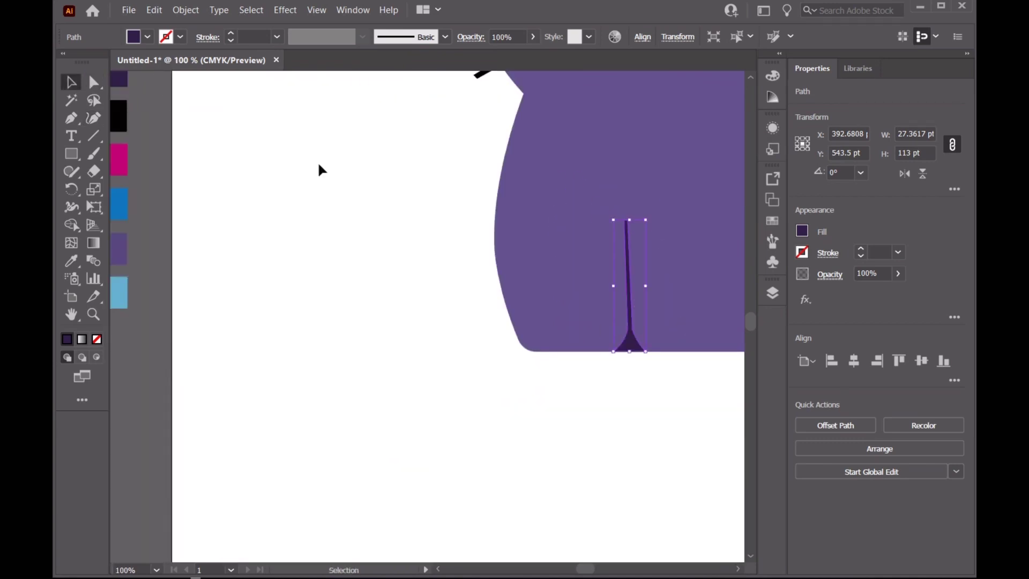
click(320, 167)
alt+scroll(641, 366, down, 3)
alt+scroll(709, 375, up, 1)
click(772, 293)
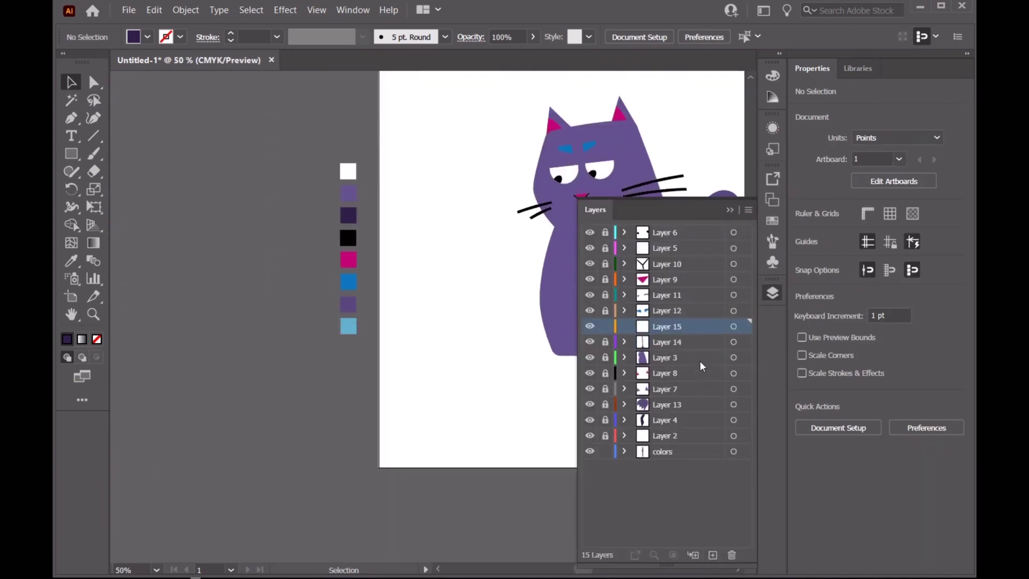
Step: Pen-draw a tall closed triangle rising from the cat's bottom edge
click(729, 209)
click(78, 122)
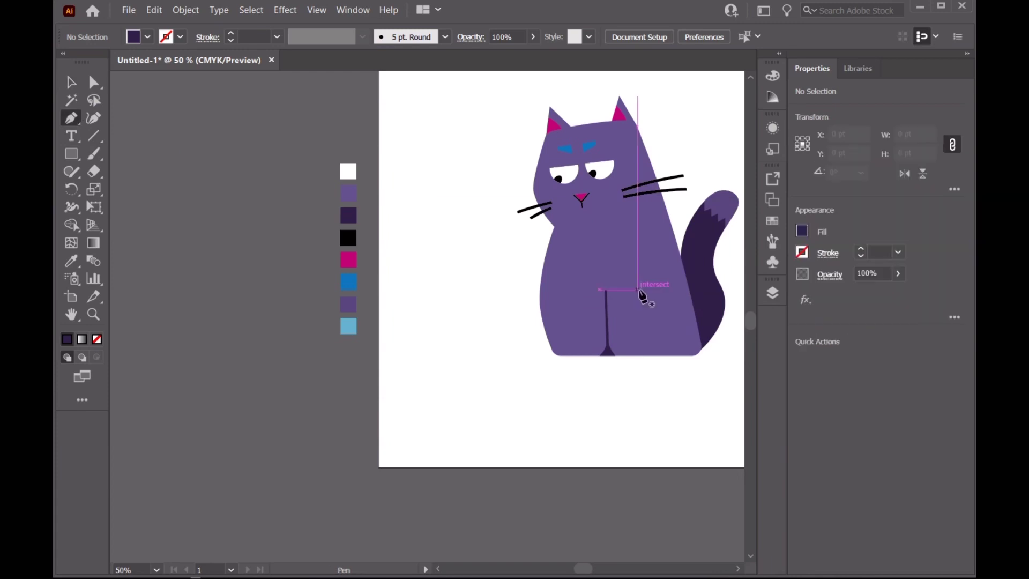
click(632, 354)
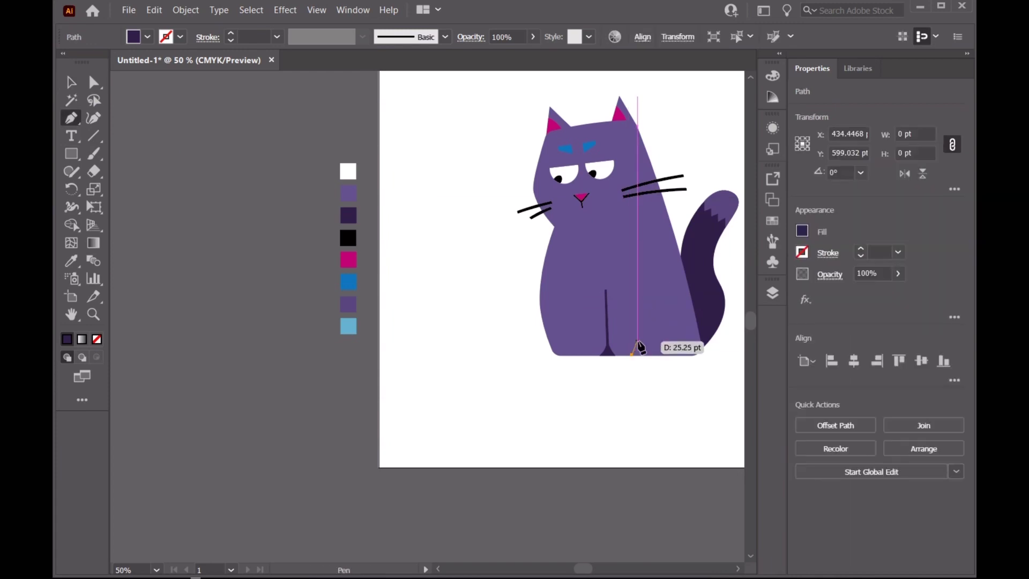
scroll(634, 349, up, 1)
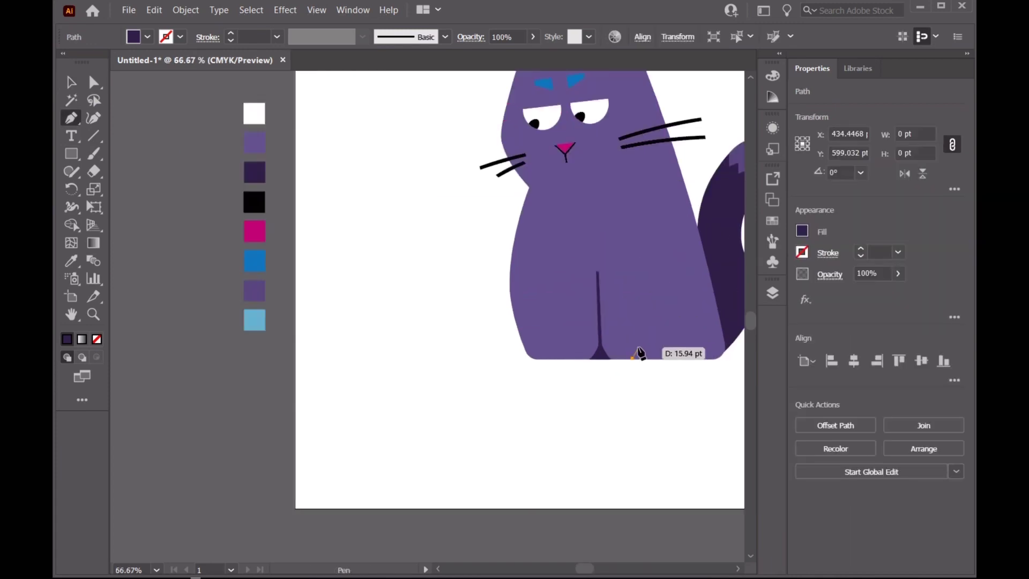
click(638, 349)
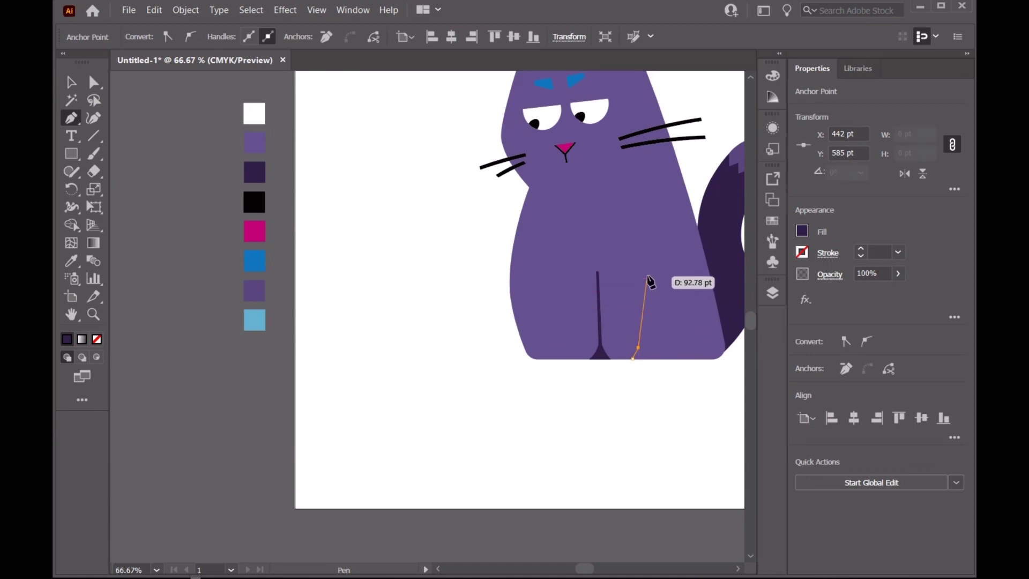
click(650, 271)
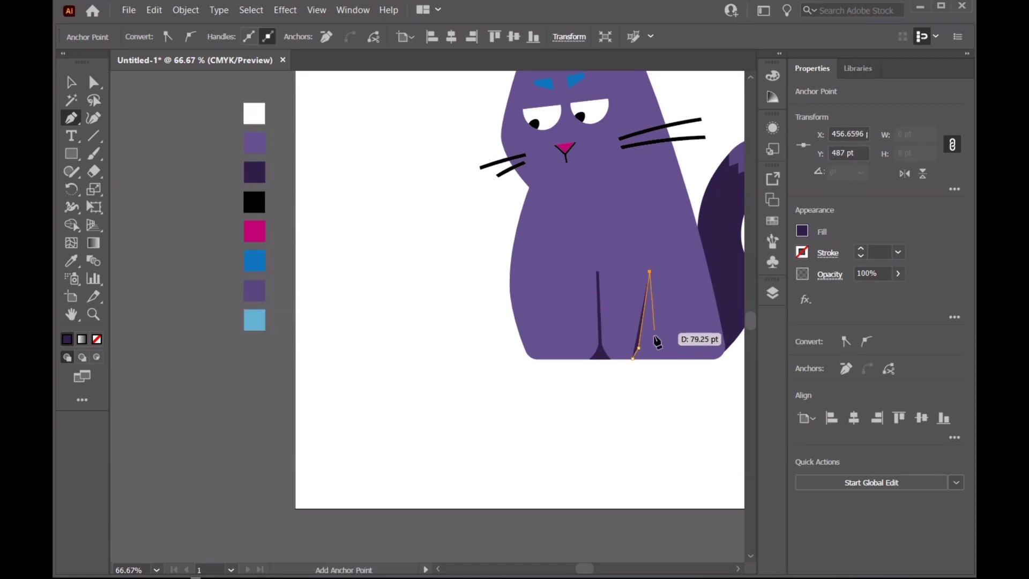
click(659, 346)
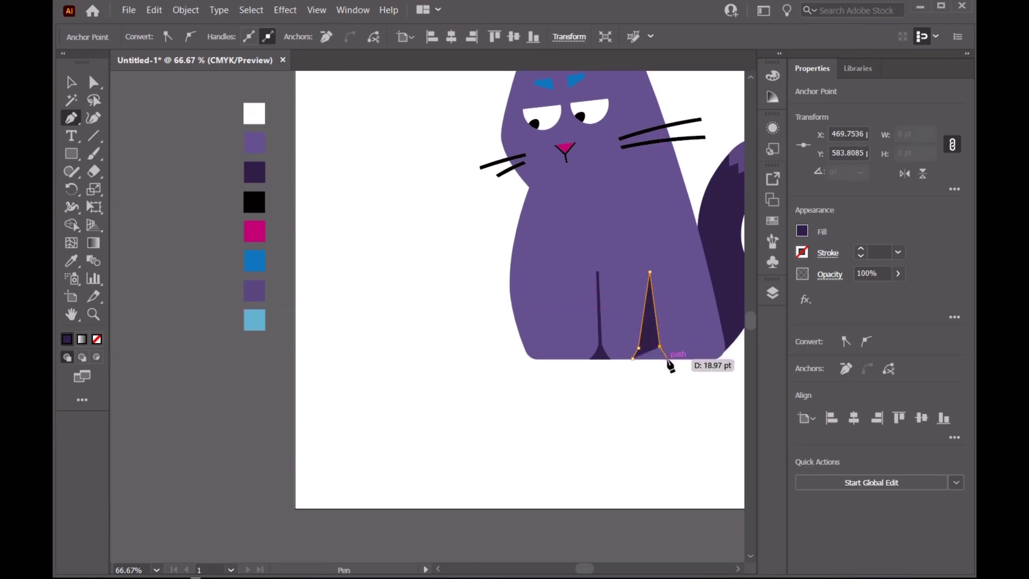
click(667, 358)
click(633, 358)
Step: Curve the triangle's sides inward with the Curvature tool and align its base corner with the body edge
key(shift+grave)
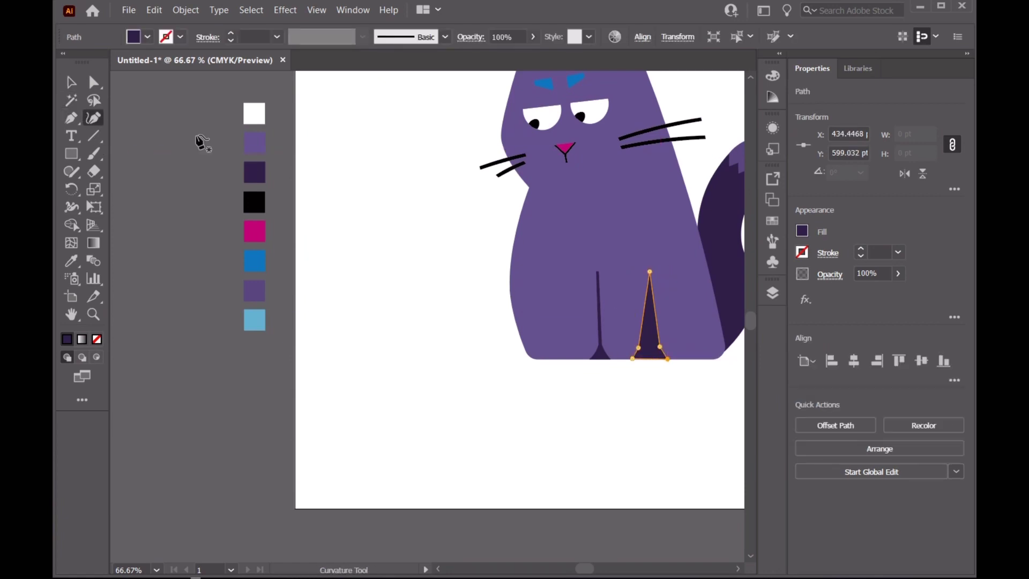
scroll(680, 367, up, 2)
scroll(643, 409, up, 3)
scroll(496, 428, up, 1)
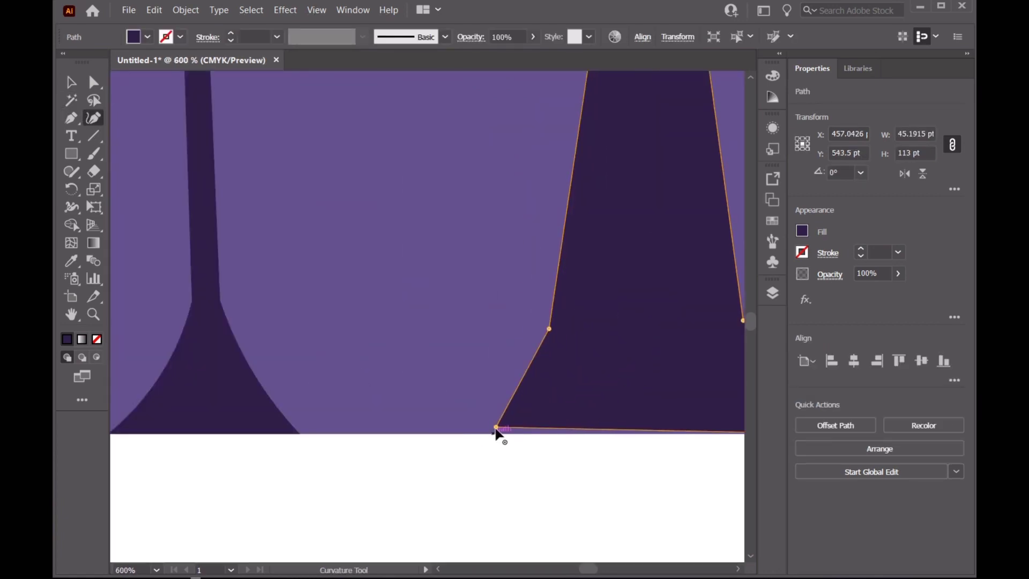
drag(496, 427, 493, 434)
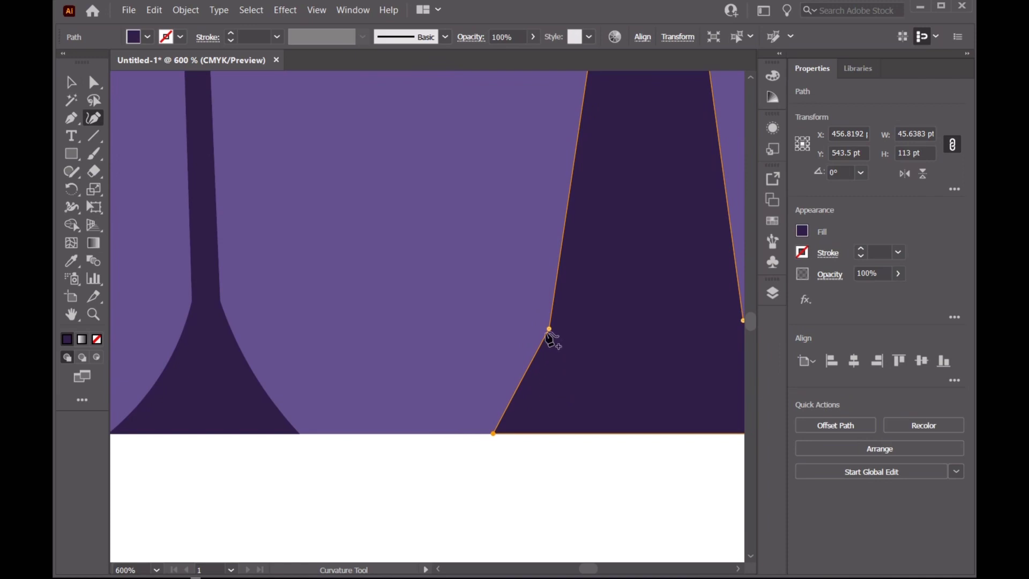
drag(525, 377, 527, 385)
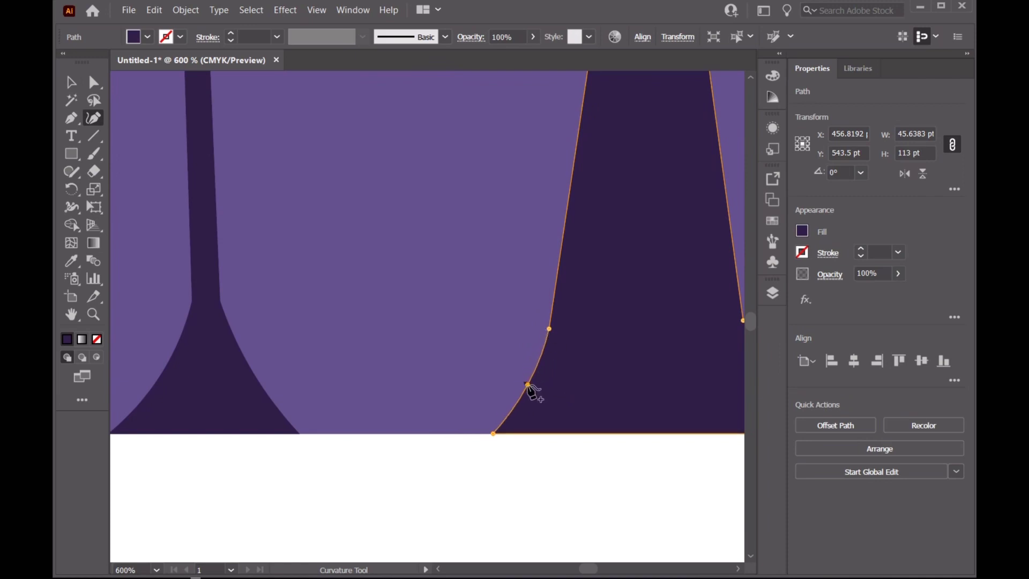
scroll(612, 300, down, 4)
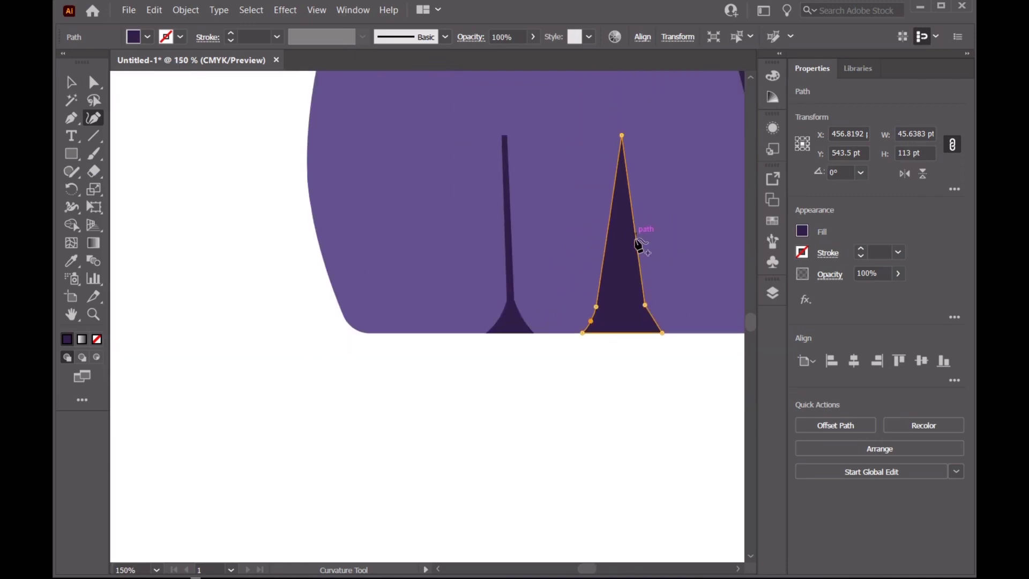
drag(638, 252, 631, 256)
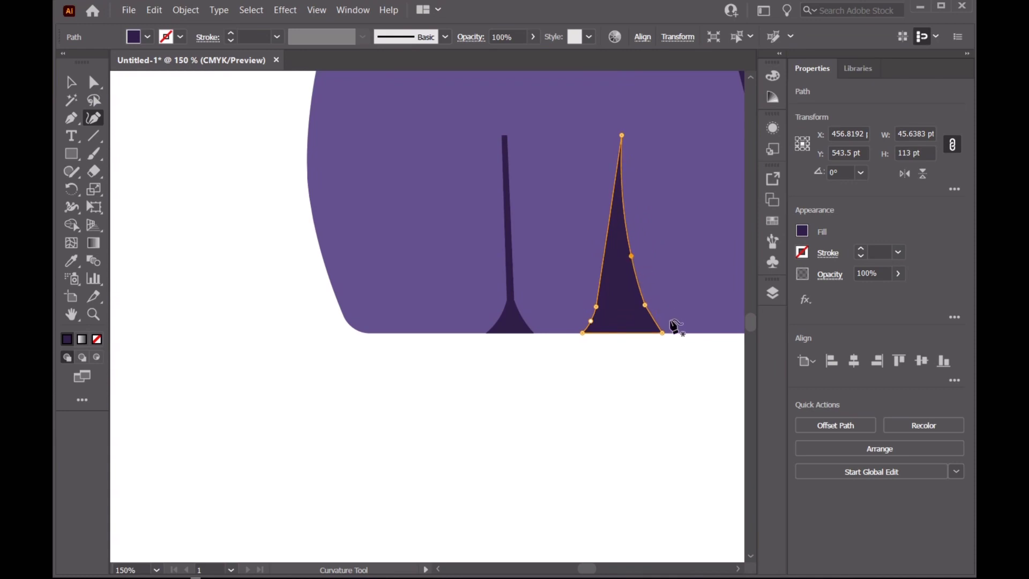
scroll(663, 336, up, 5)
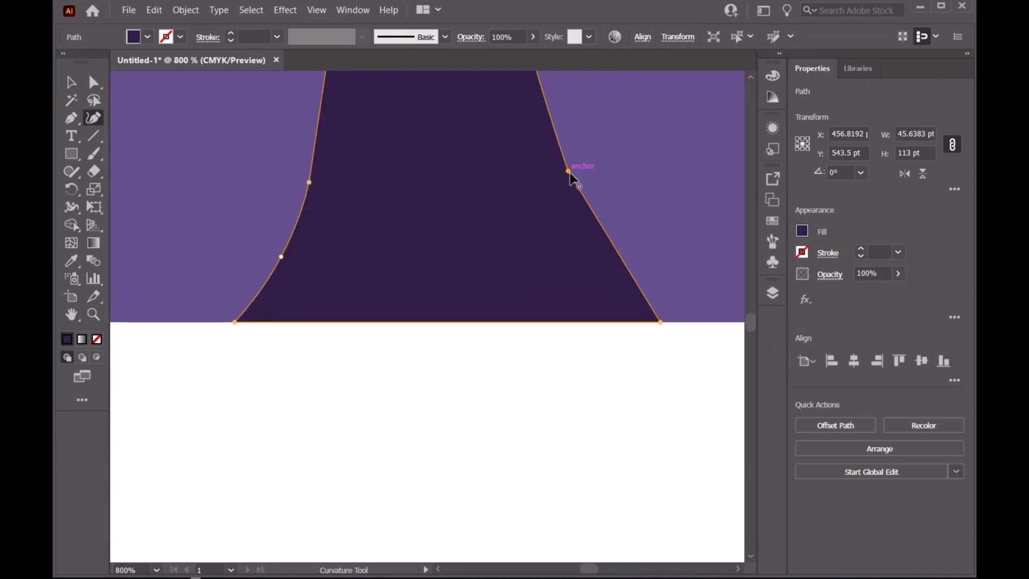
drag(569, 173, 586, 184)
scroll(599, 165, down, 3)
scroll(622, 134, down, 2)
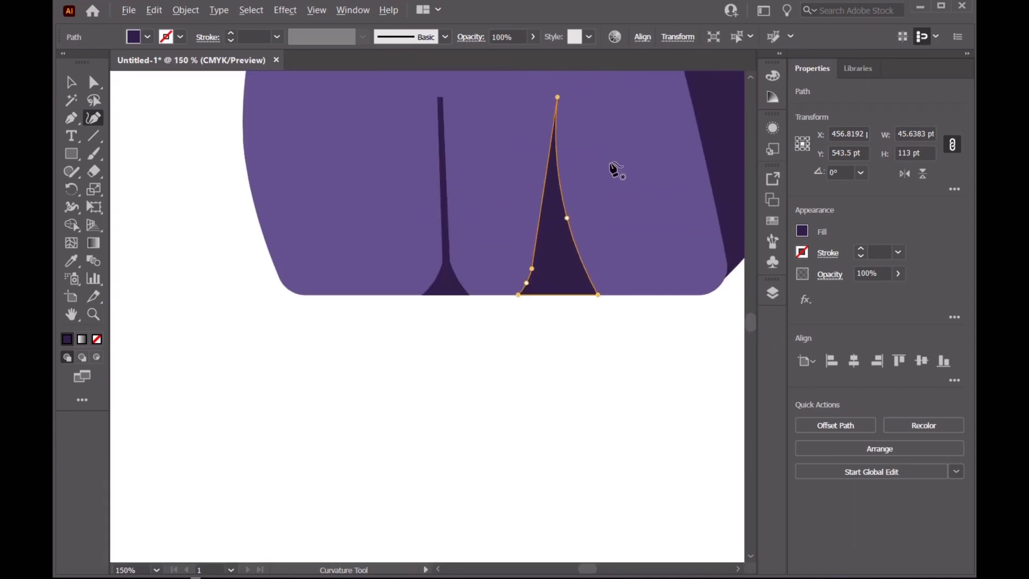
click(71, 82)
key(ctrl+shift+a)
Step: Start the sock outline with a zigzag top edge beside the divider line
key(ctrl+1)
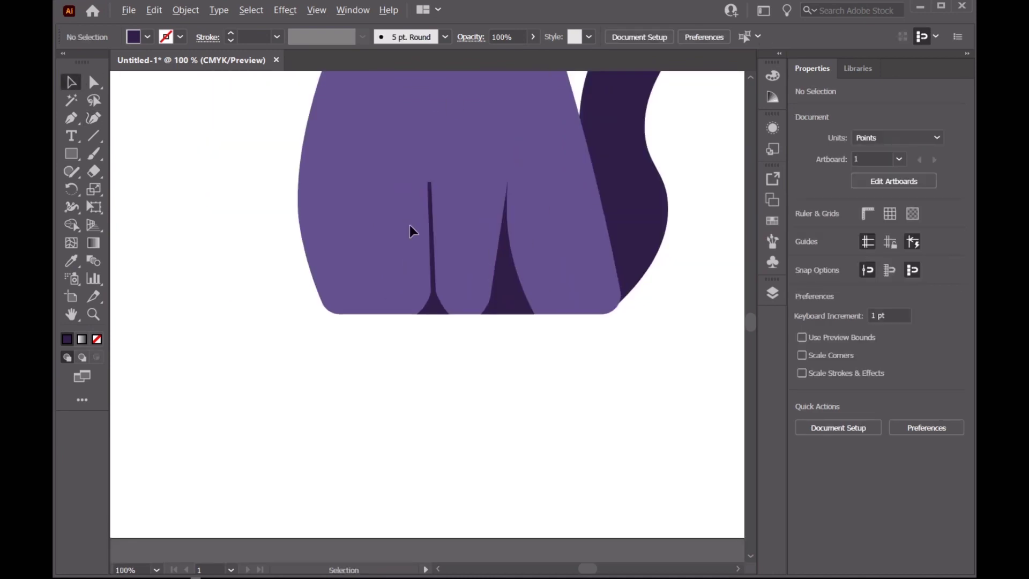
click(771, 293)
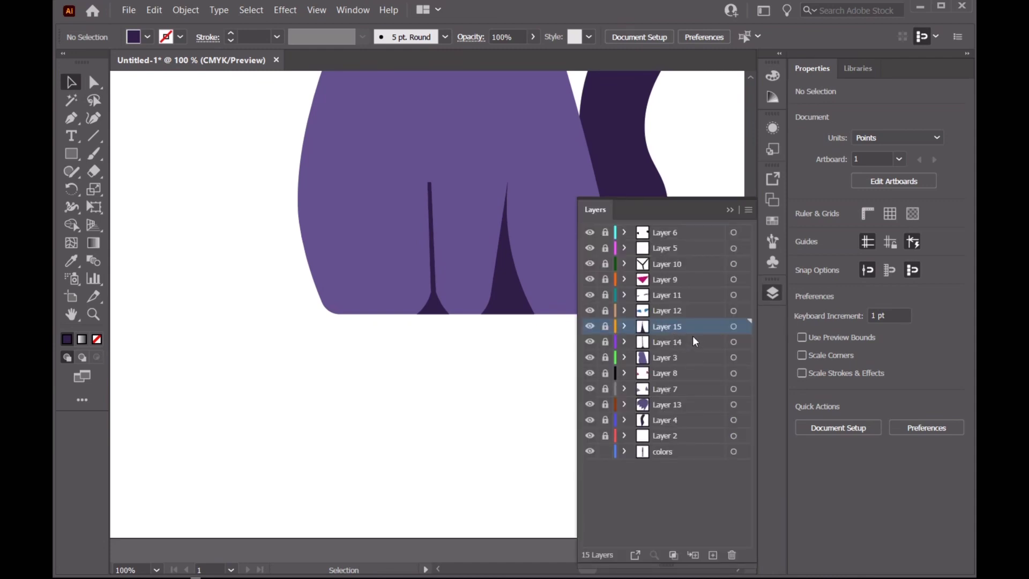
click(726, 217)
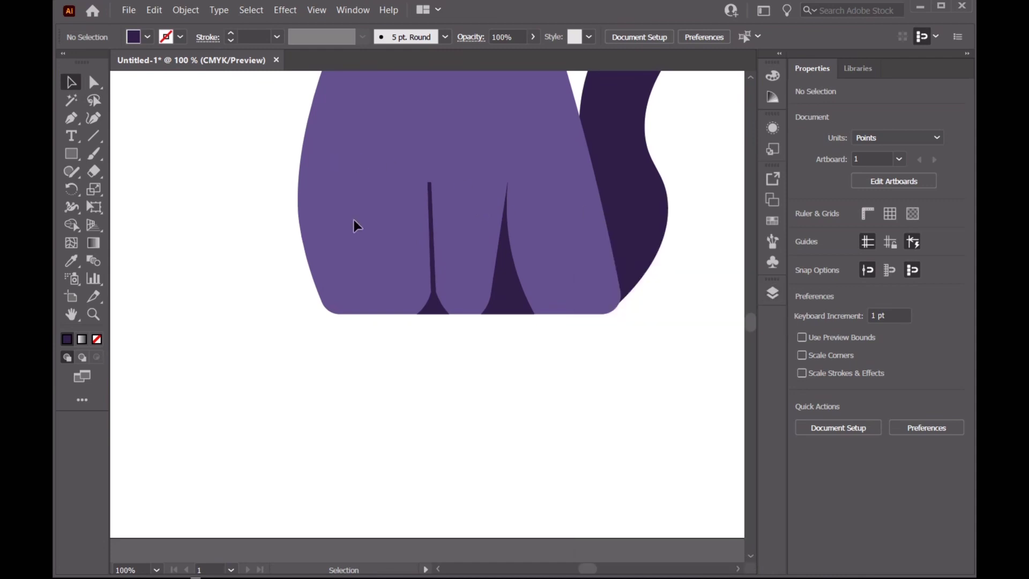
click(73, 117)
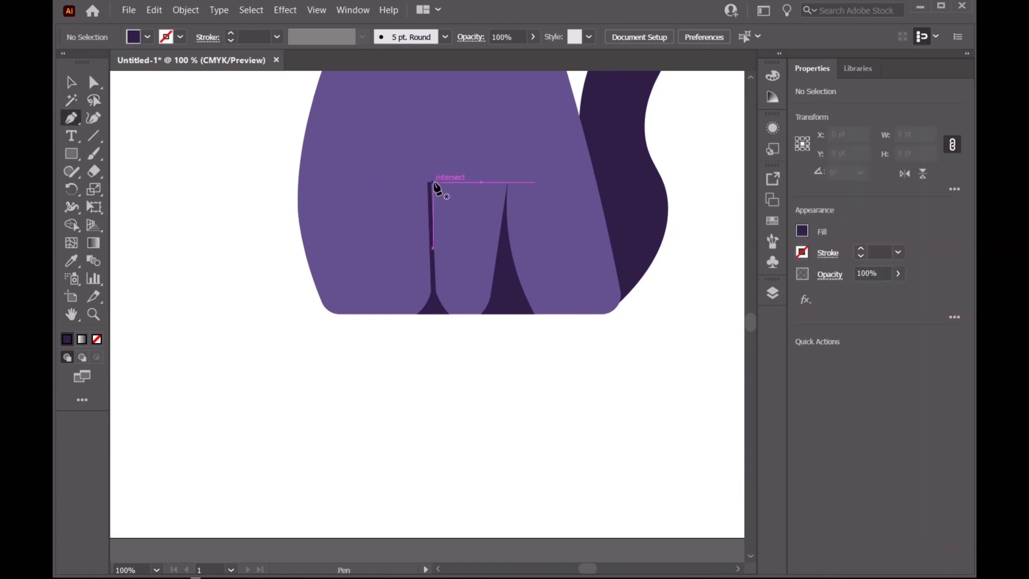
scroll(430, 183, up, 1)
scroll(428, 185, up, 1)
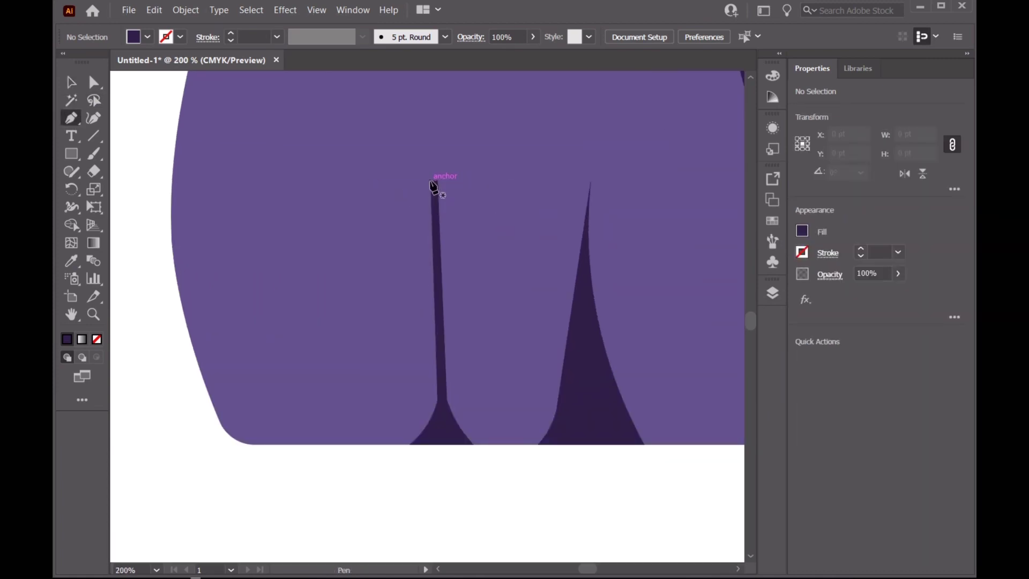
click(431, 236)
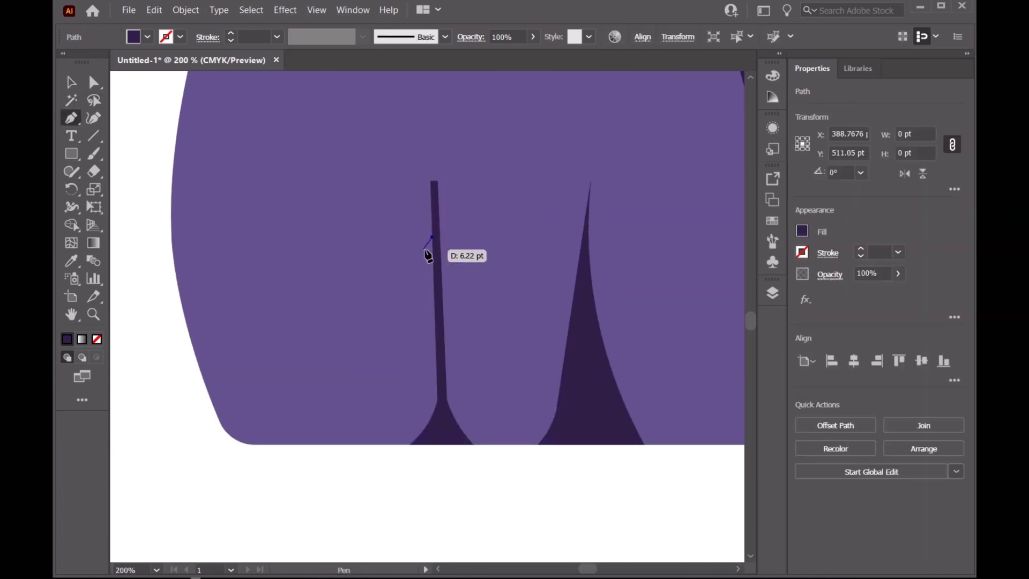
click(419, 252)
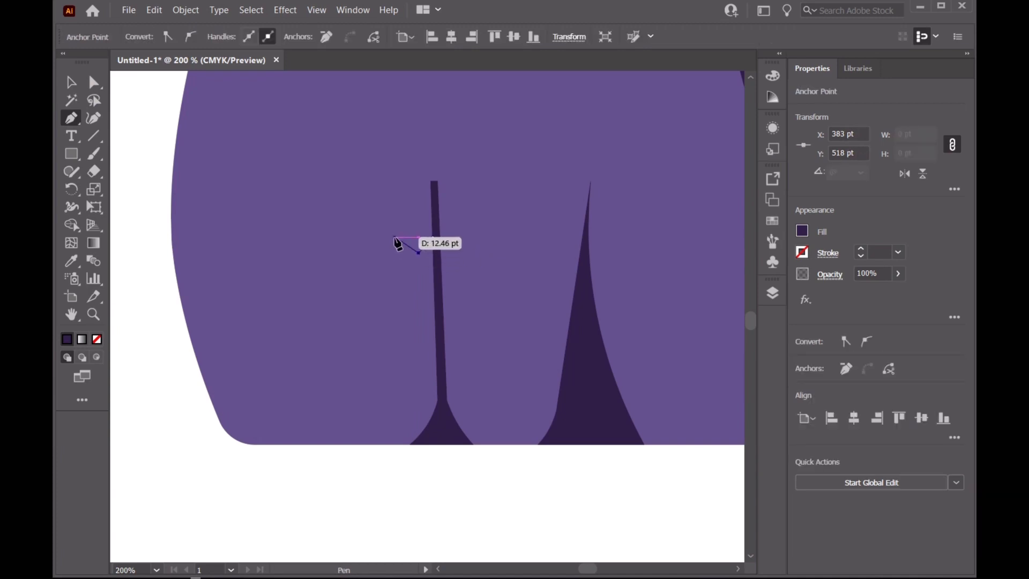
click(394, 237)
click(371, 252)
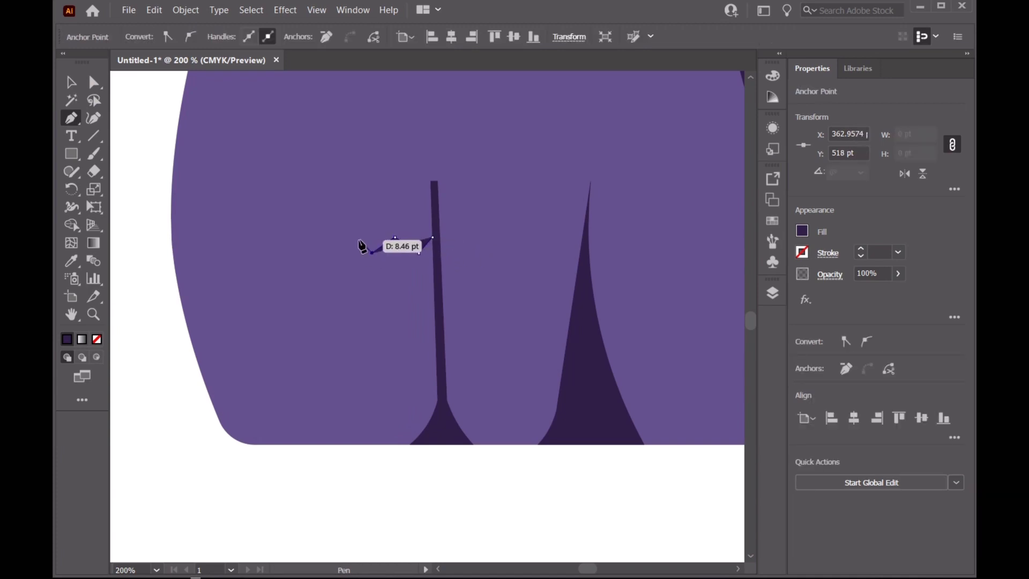
Step: Complete the sock outline down the left leg to the body edge and select it
click(353, 234)
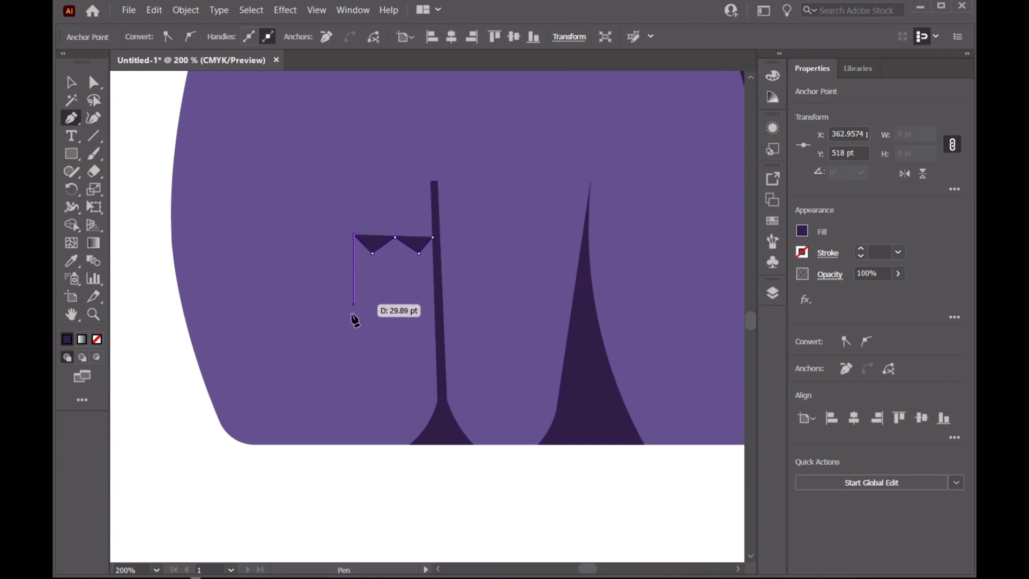
click(369, 407)
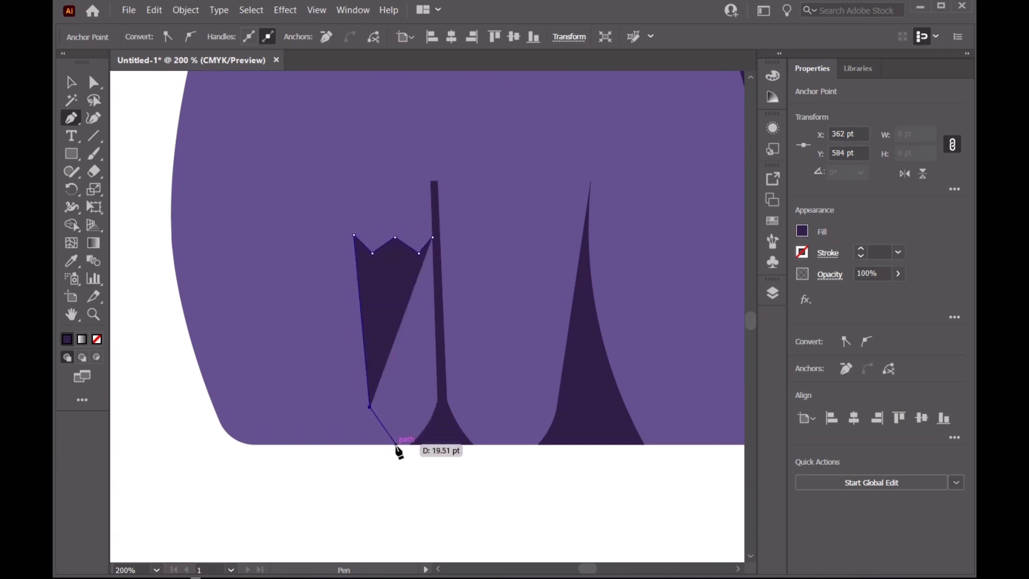
click(399, 444)
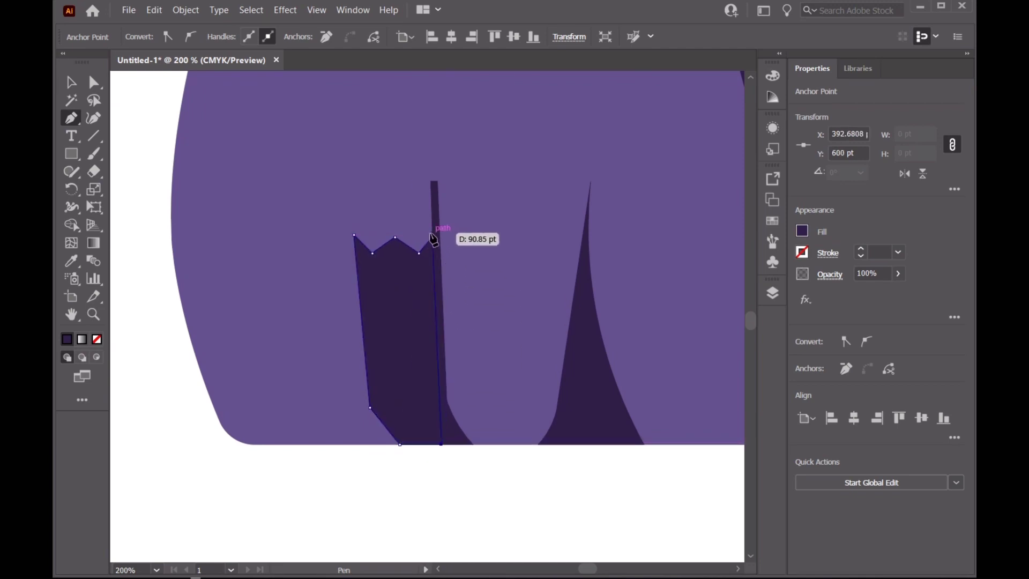
click(433, 237)
click(72, 84)
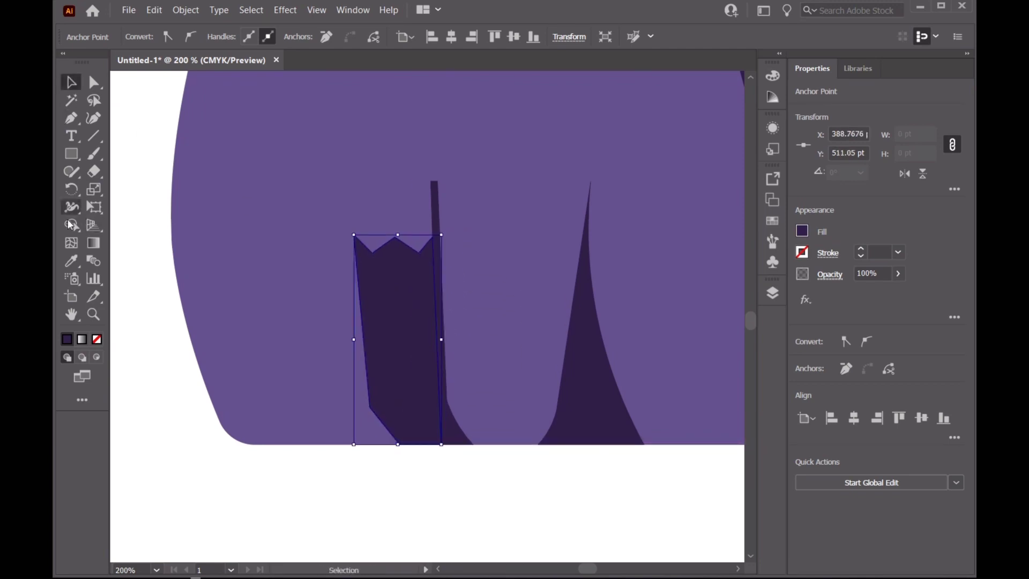
click(72, 259)
key(ctrl+minus)
key(ctrl+minus)
key(ctrl+minus)
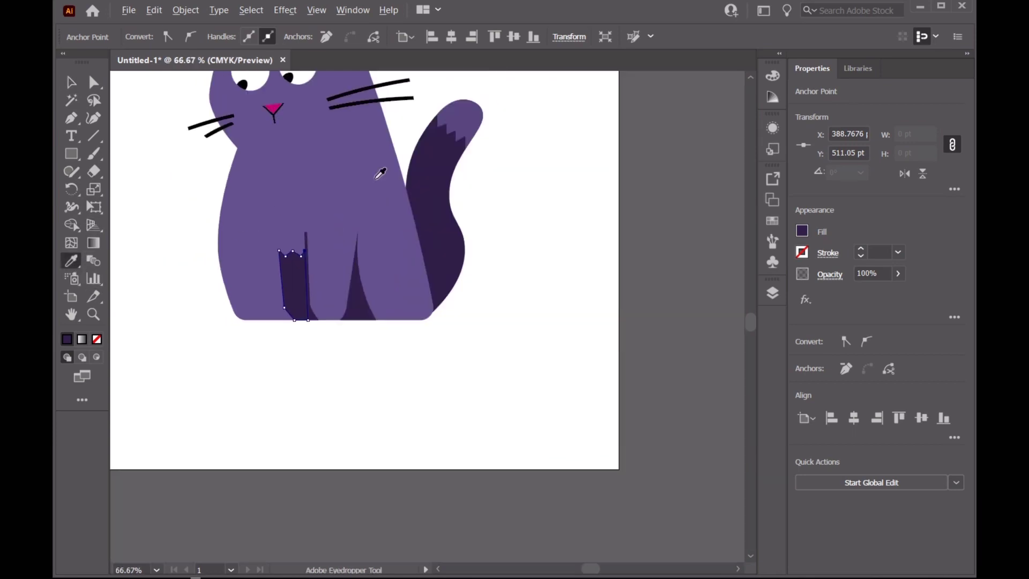
Step: Fill the sock with the body purple and make Layer 16 the active layer
click(225, 90)
click(65, 81)
click(772, 293)
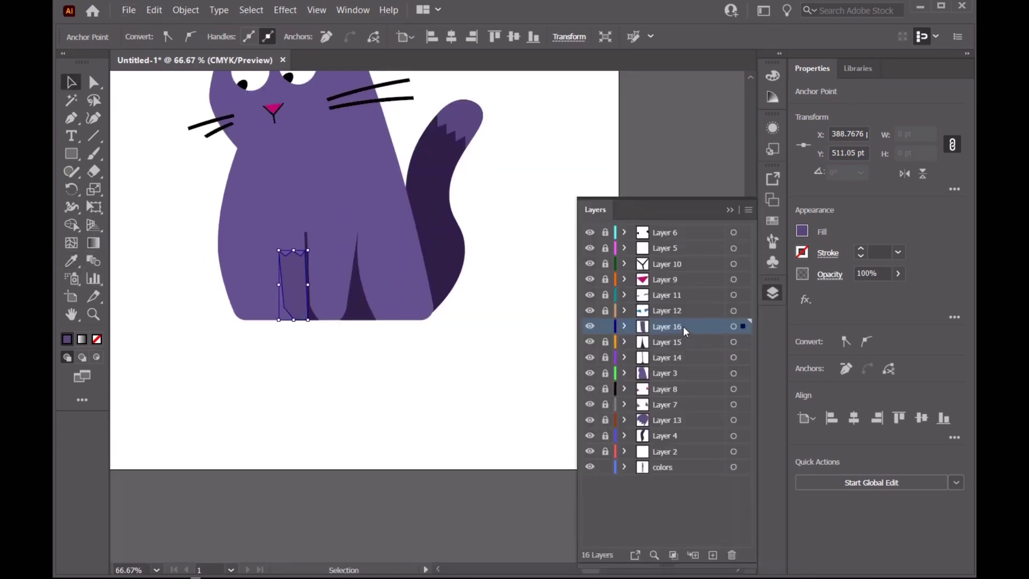
click(675, 358)
Step: Deselect the sock and add new Layer 17 above it for the stripes
scroll(281, 243, up, 2)
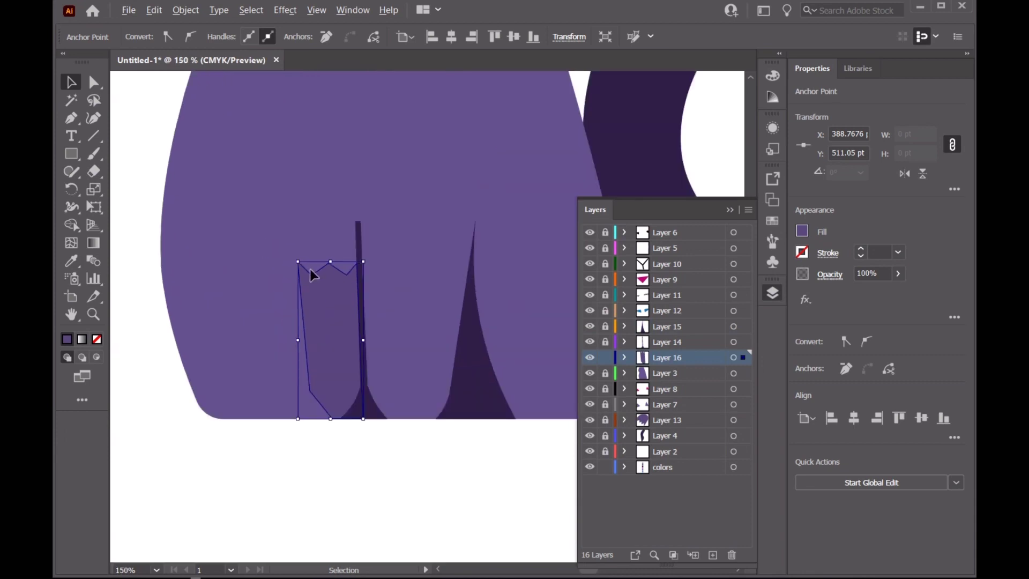
scroll(310, 269, up, 1)
click(321, 298)
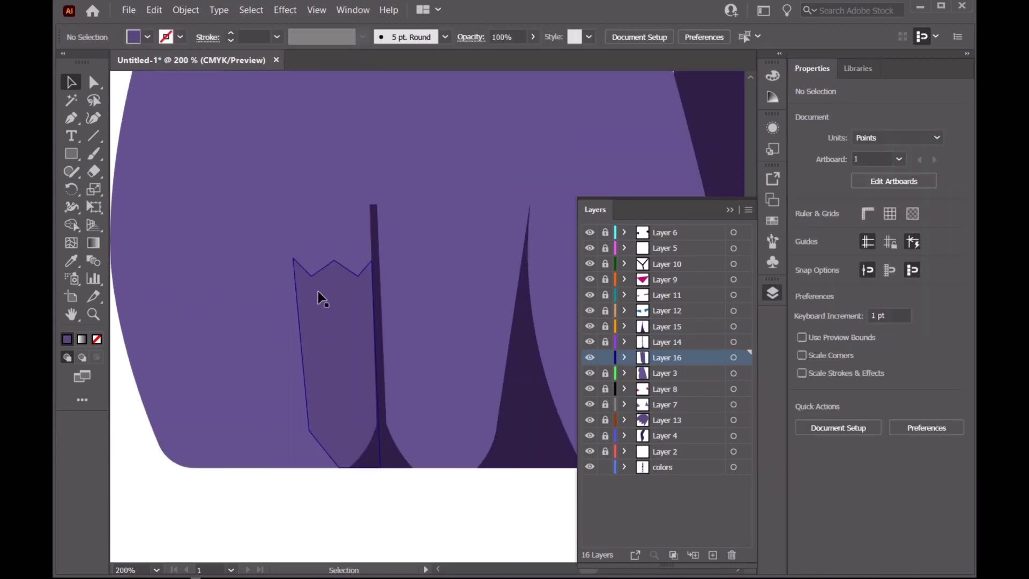
click(416, 257)
click(712, 554)
click(71, 118)
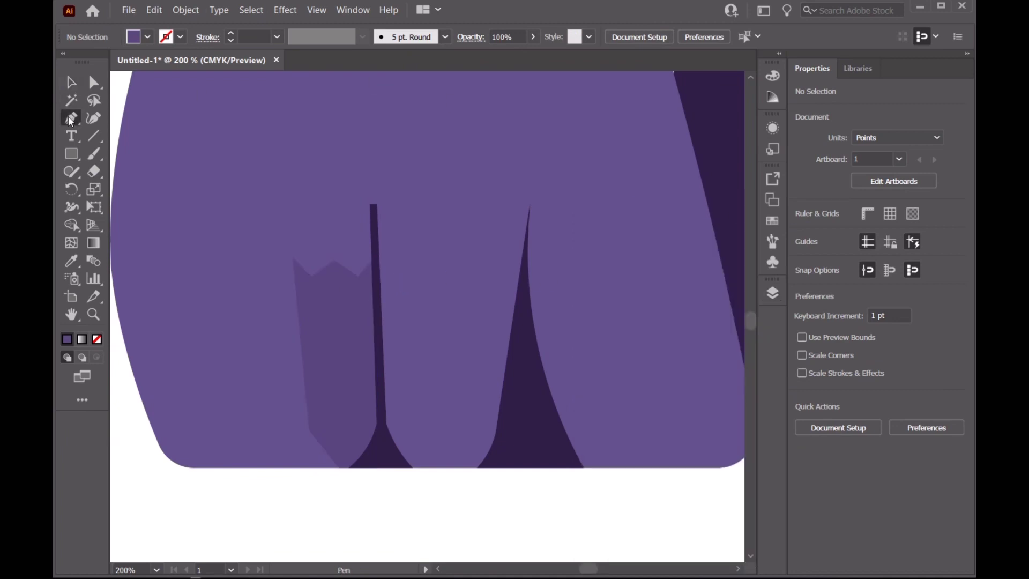
Step: Pen-draw a closed zigzag-topped outline over the lower front leg
click(373, 313)
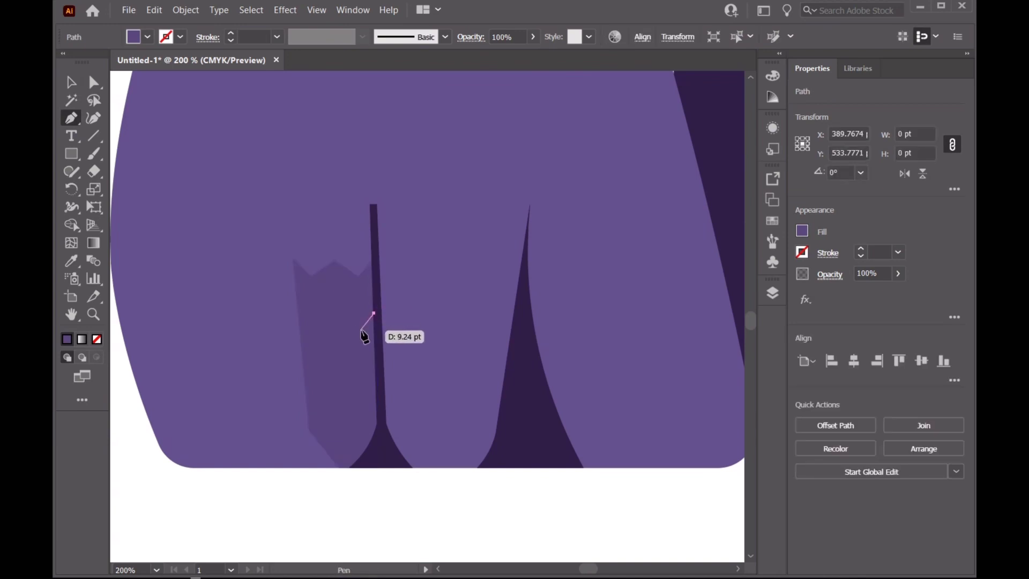
click(360, 331)
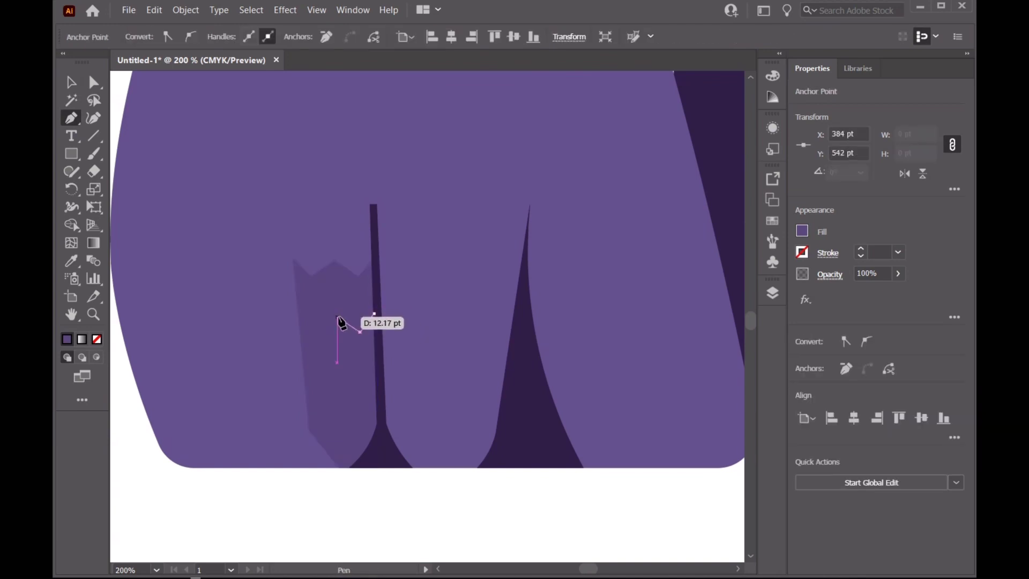
click(336, 312)
click(319, 332)
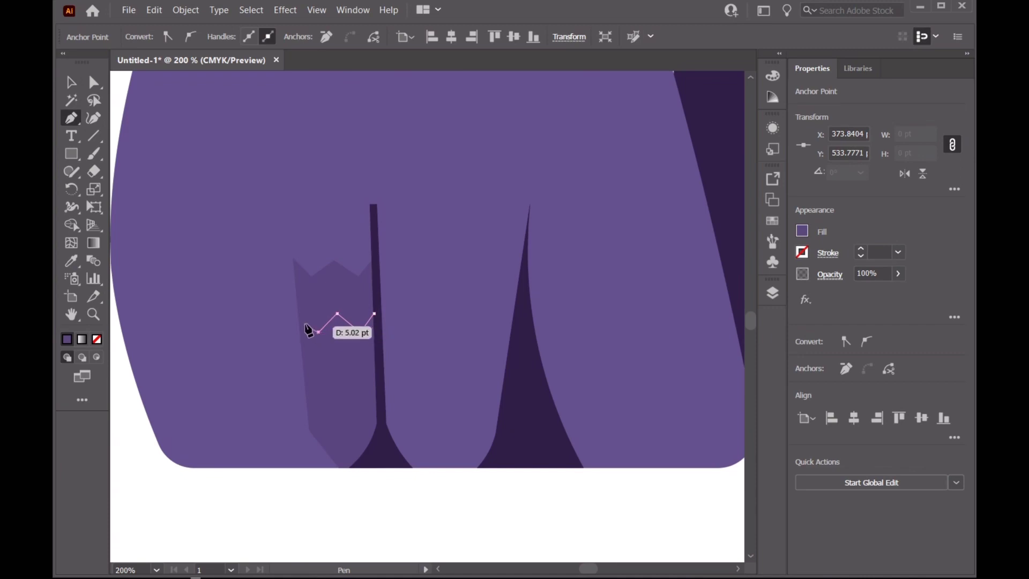
click(298, 319)
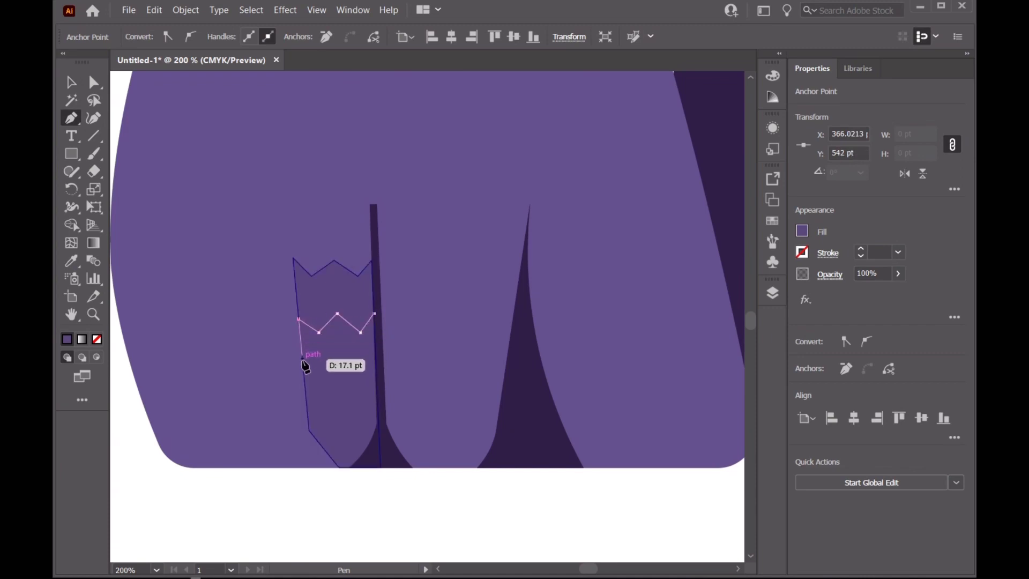
click(308, 430)
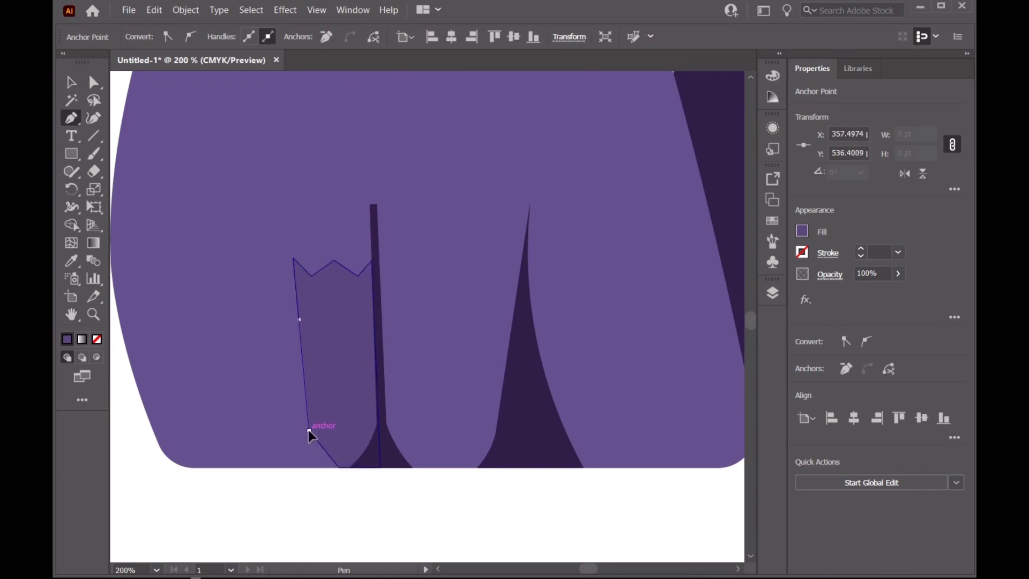
click(339, 466)
click(383, 465)
click(374, 313)
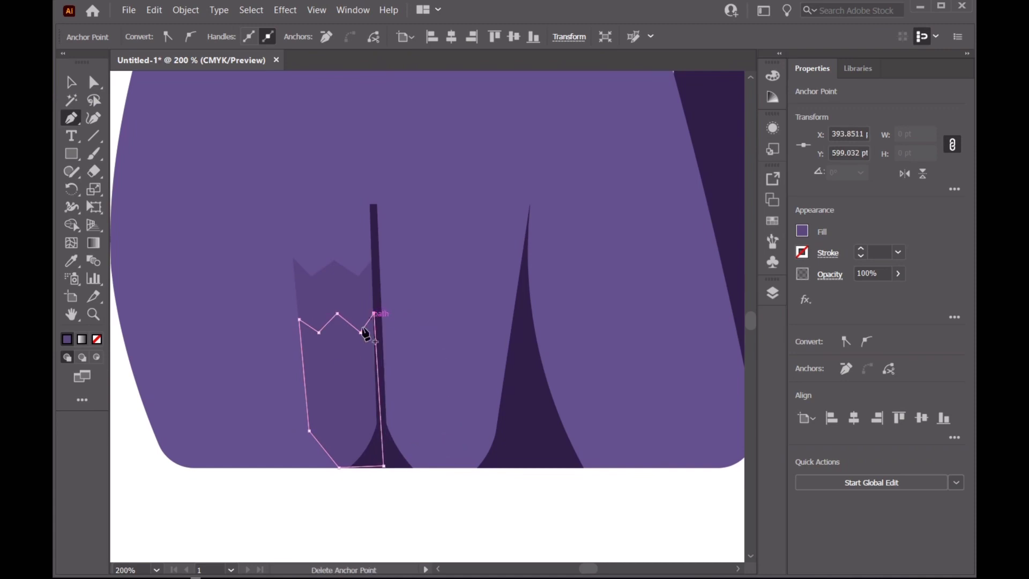
Step: Fill the new sock band with the swatch blue and deselect it
click(71, 82)
scroll(155, 223, down, 2)
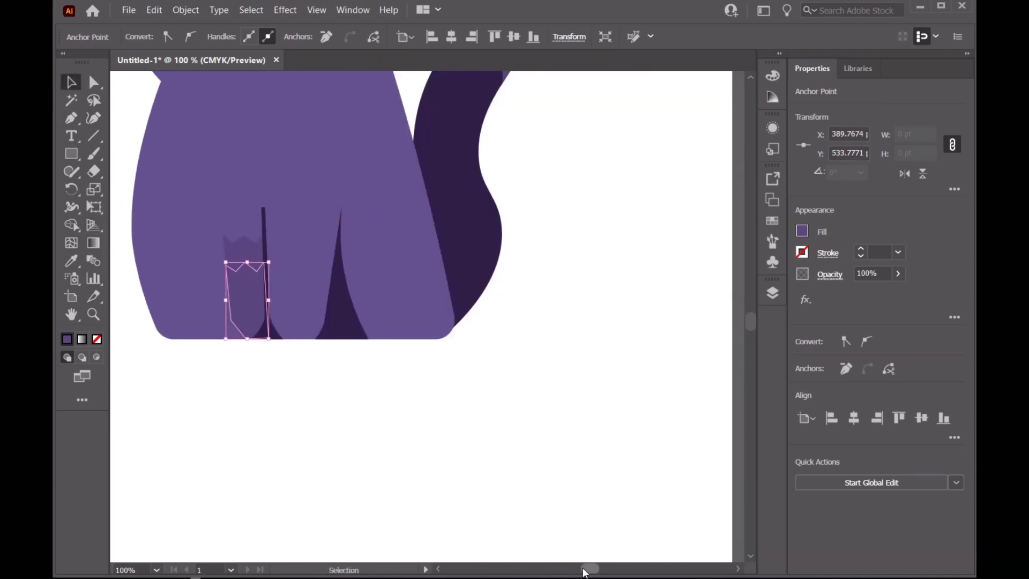
scroll(585, 572, left, 2)
scroll(408, 439, down, 2)
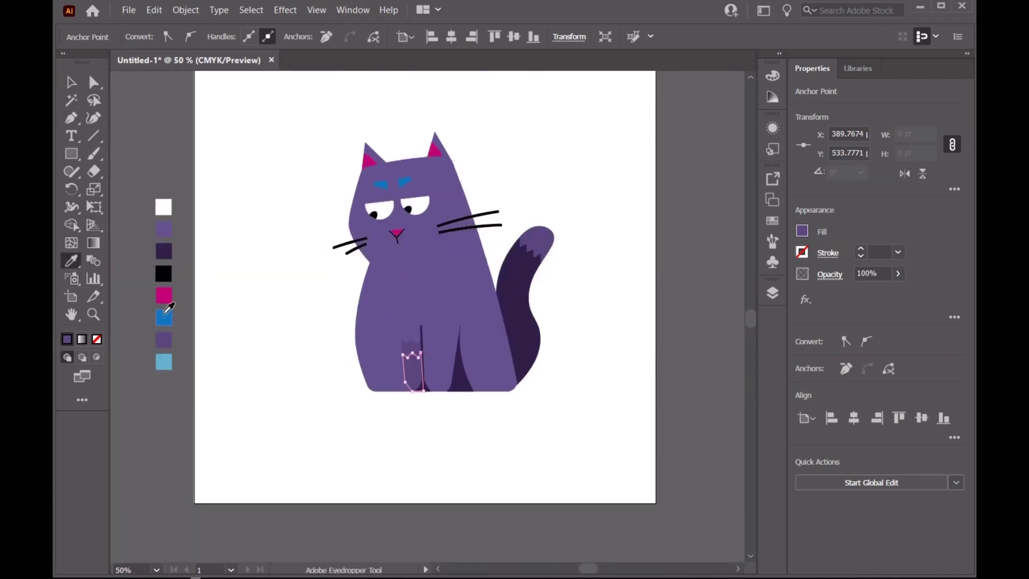
click(164, 317)
click(214, 211)
scroll(360, 303, up, 2)
scroll(521, 438, up, 2)
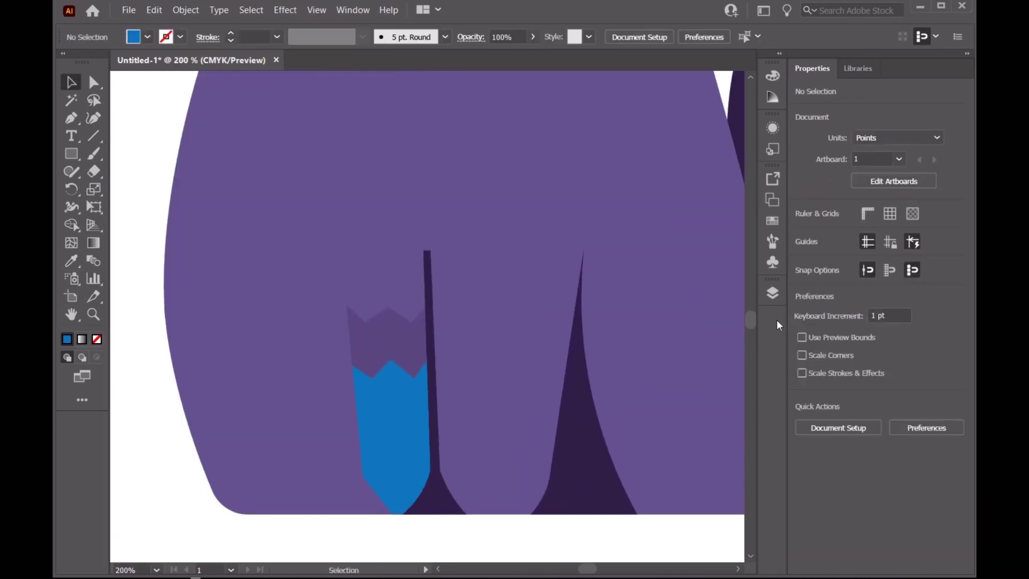
click(772, 293)
Step: Lock Layer 16 and create new Layer 18 for the lighter stripe
click(603, 375)
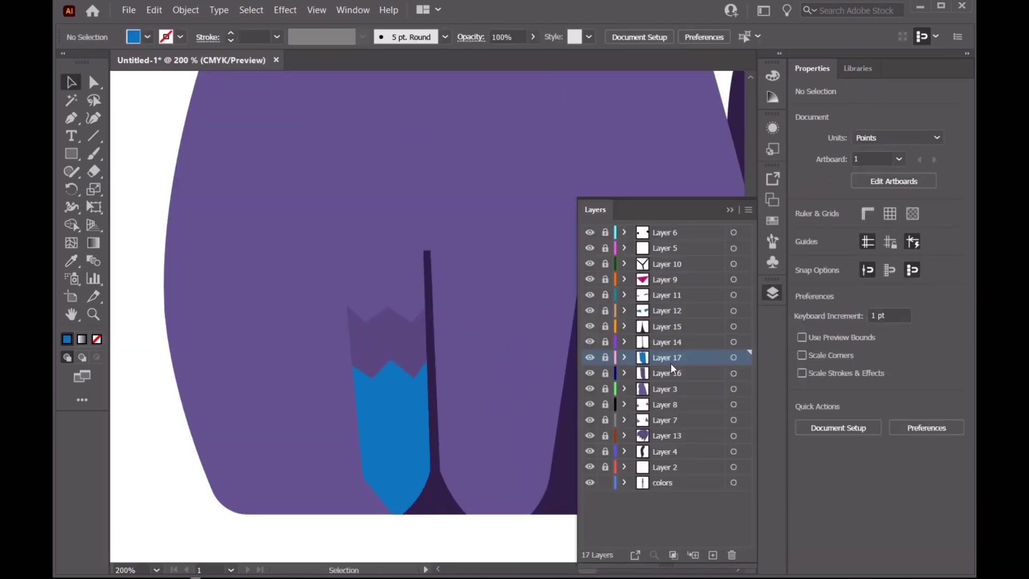
click(711, 553)
click(71, 118)
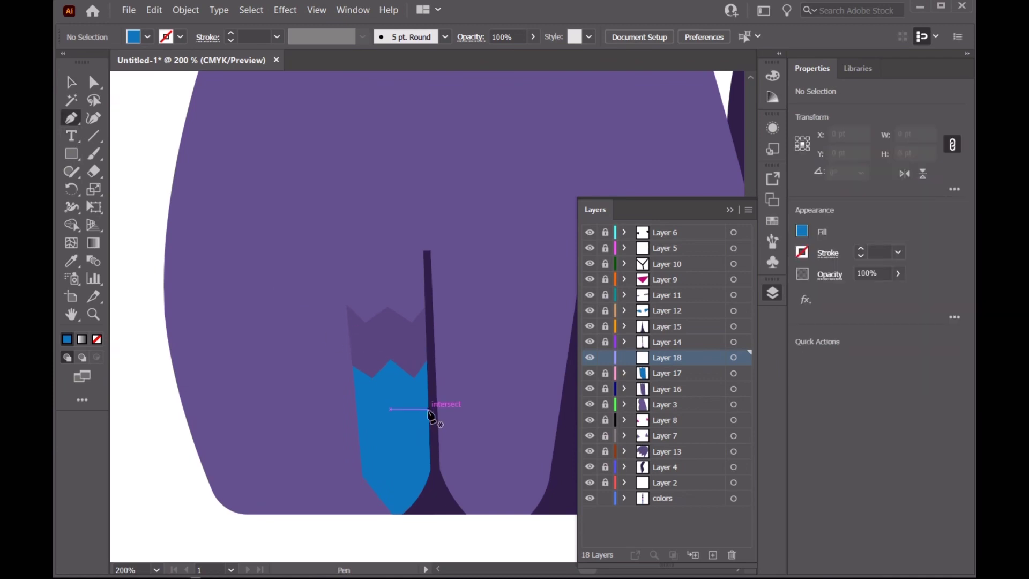
Step: Pen-draw a closed zigzag-topped stripe outline over the sock's bottom and foot
drag(428, 414, 416, 441)
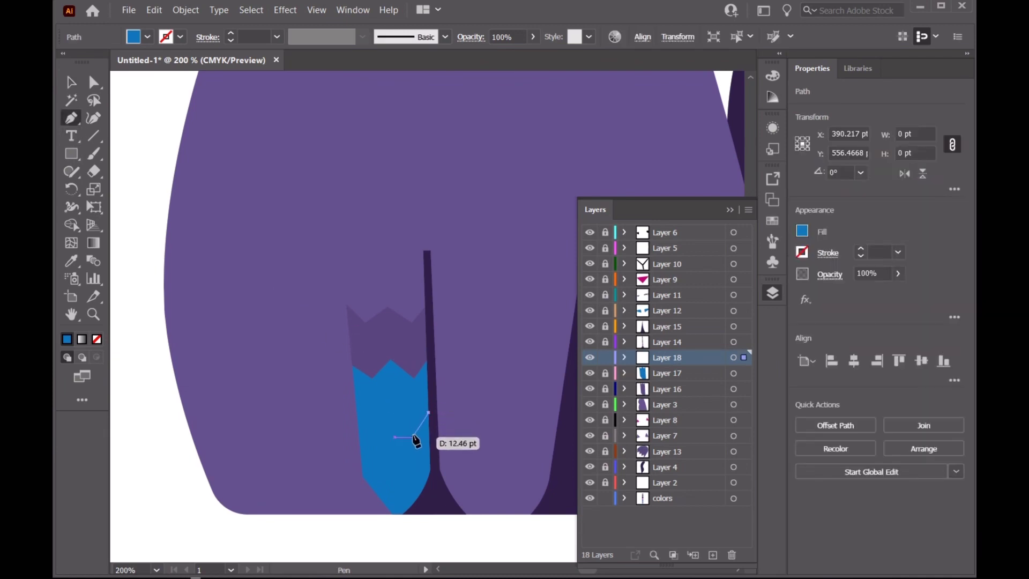
click(390, 420)
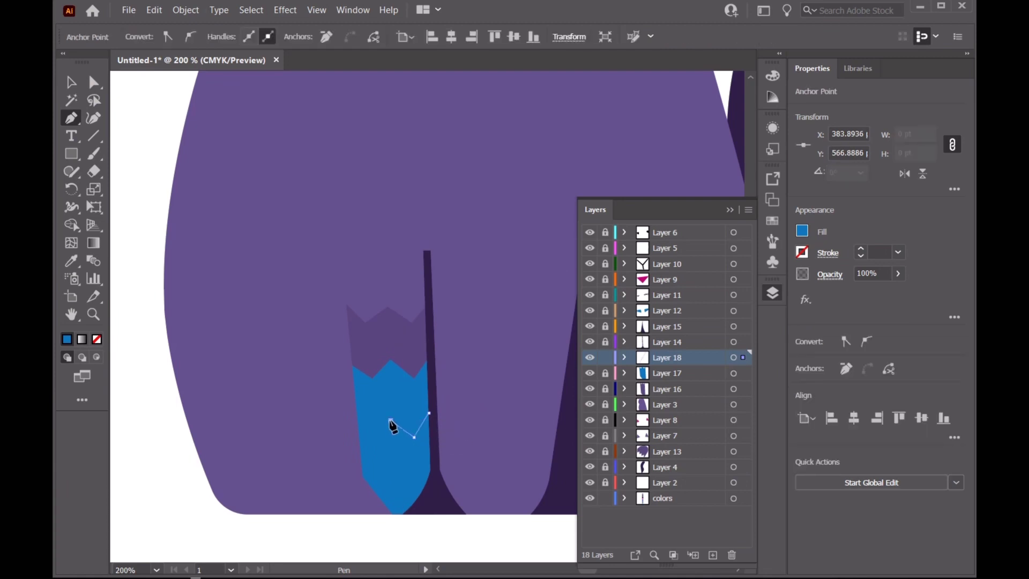
click(374, 442)
click(358, 424)
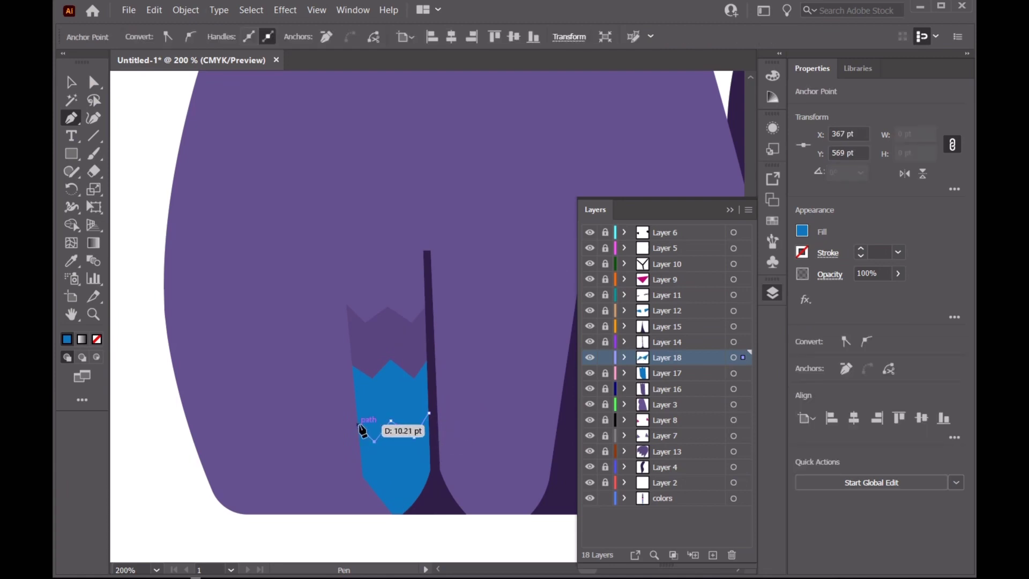
click(365, 488)
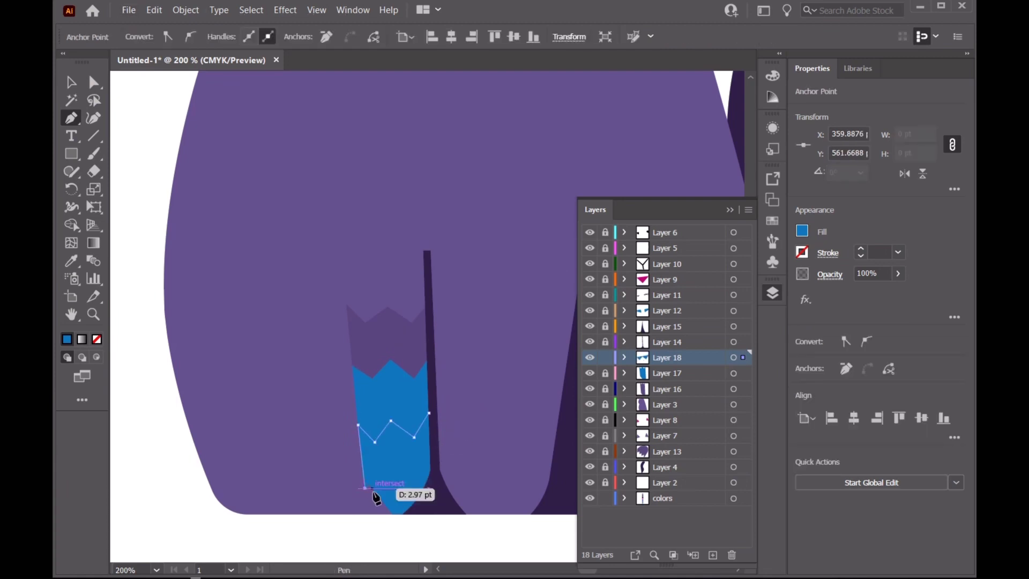
click(393, 514)
click(402, 514)
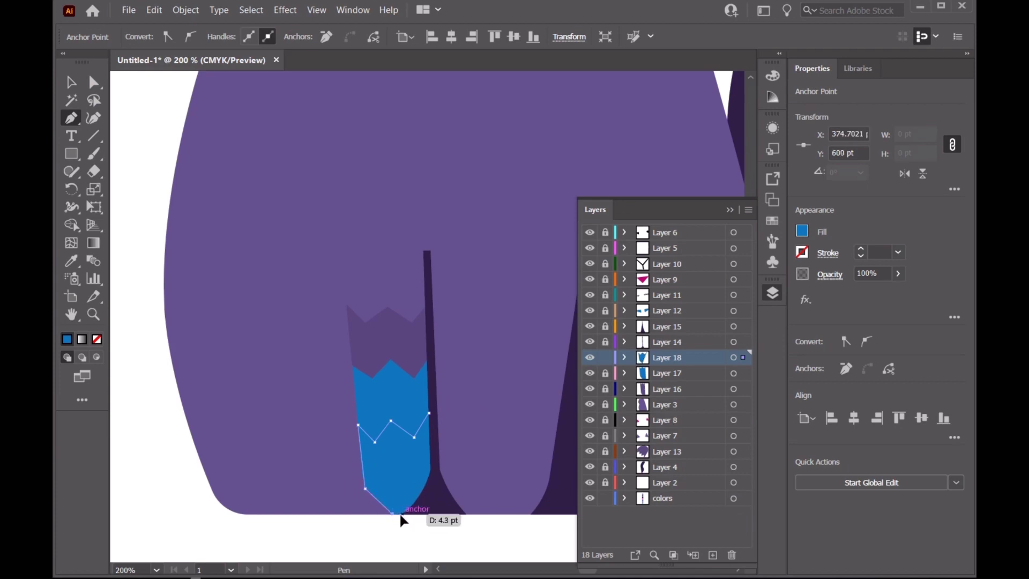
click(429, 511)
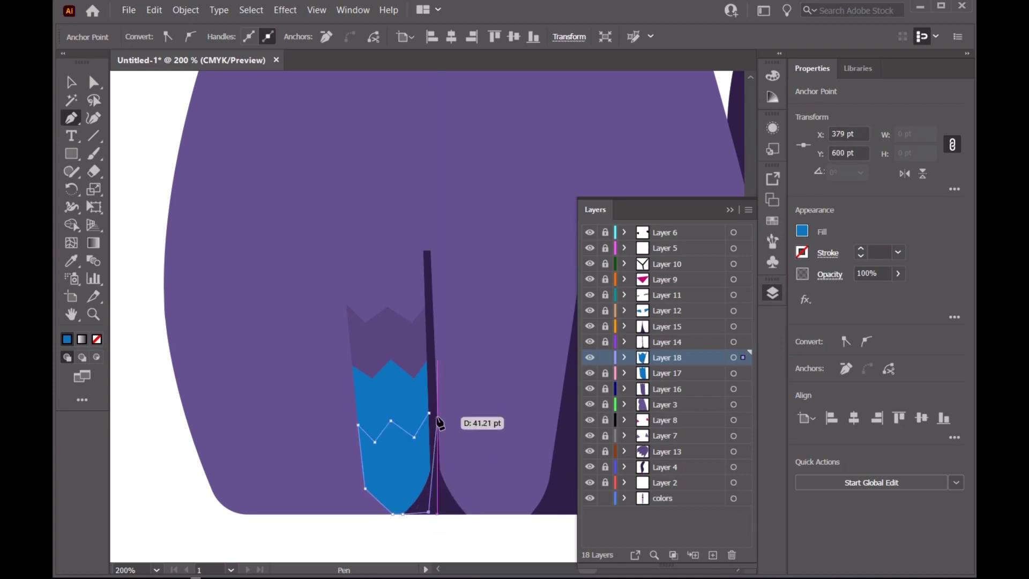
click(429, 412)
Step: Fill the new stripe with the light-blue swatch colour using the Eyedropper
key(ctrl+0)
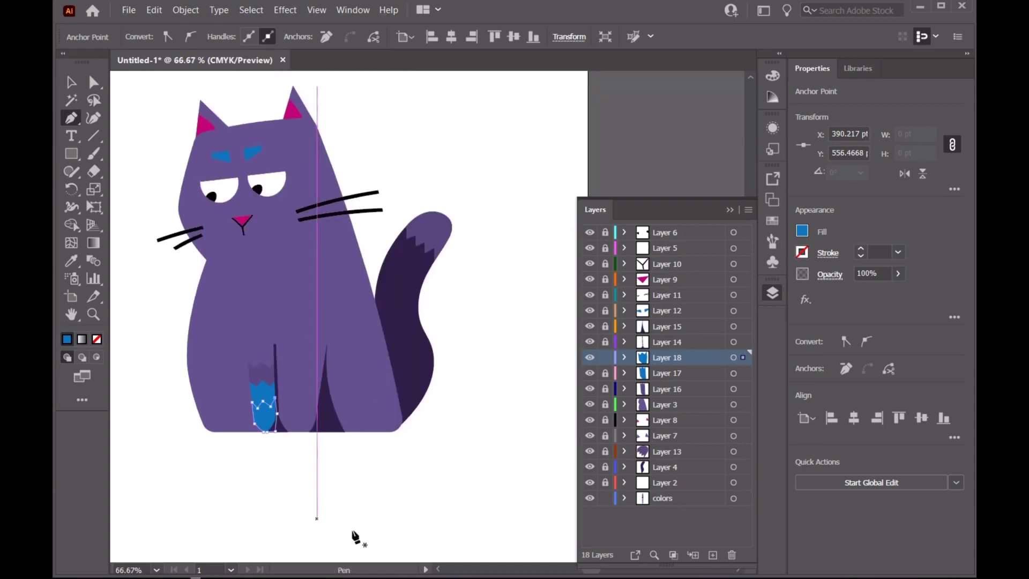
drag(594, 573, 579, 574)
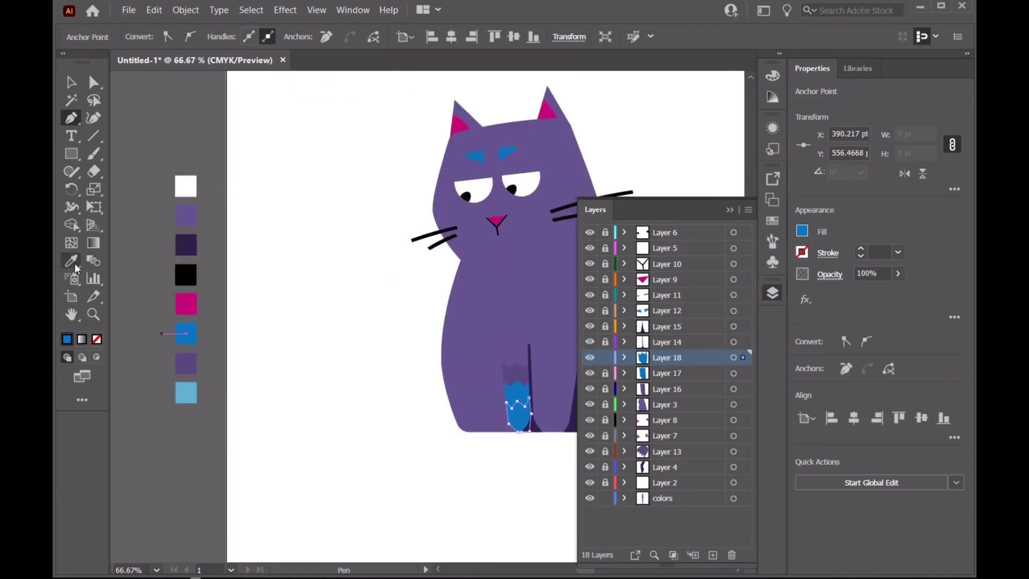
click(75, 263)
click(185, 387)
click(69, 83)
scroll(532, 454, up, 3)
scroll(532, 454, down, 3)
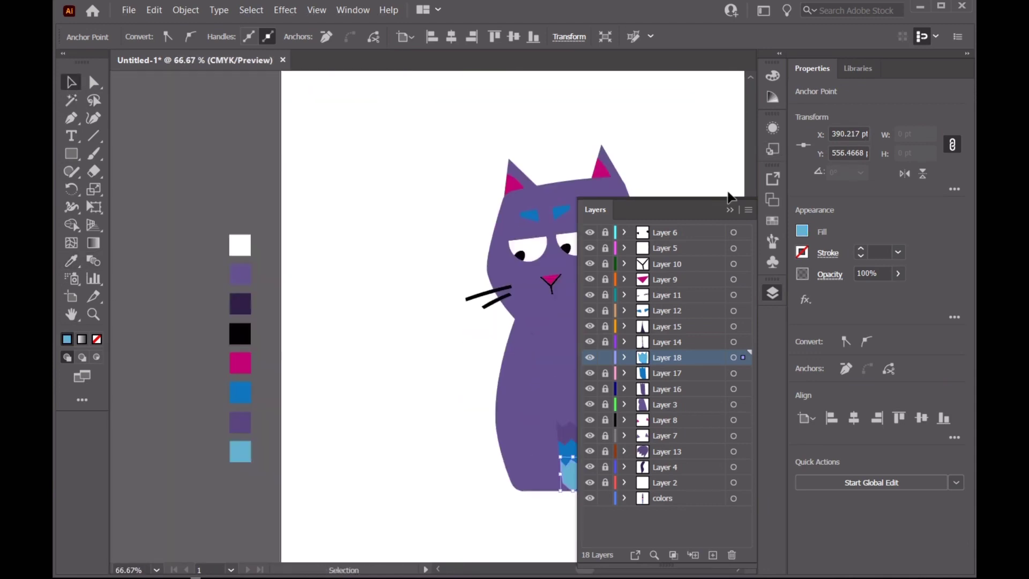
click(730, 210)
scroll(525, 432, up, 3)
scroll(525, 432, up, 2)
click(93, 118)
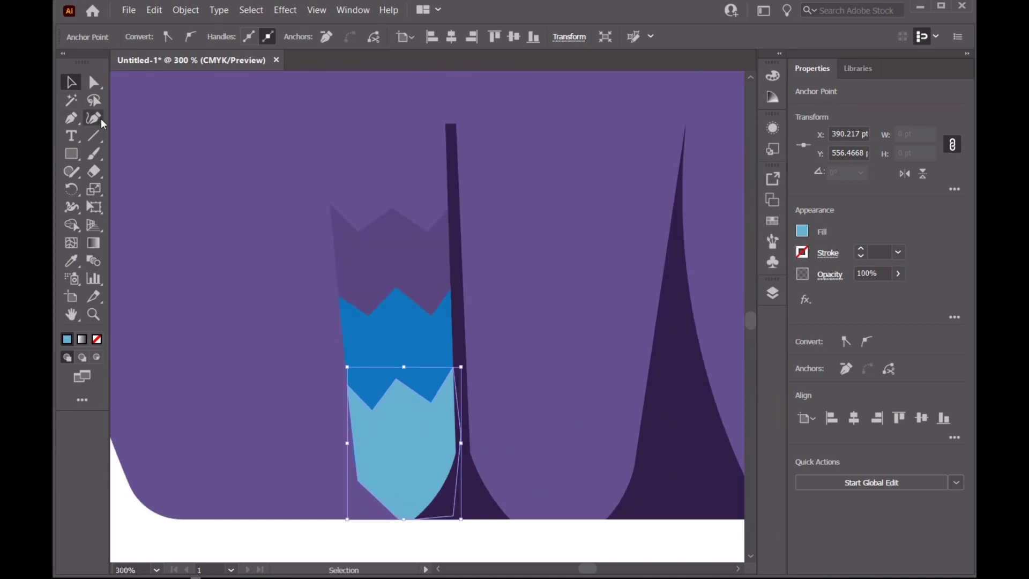
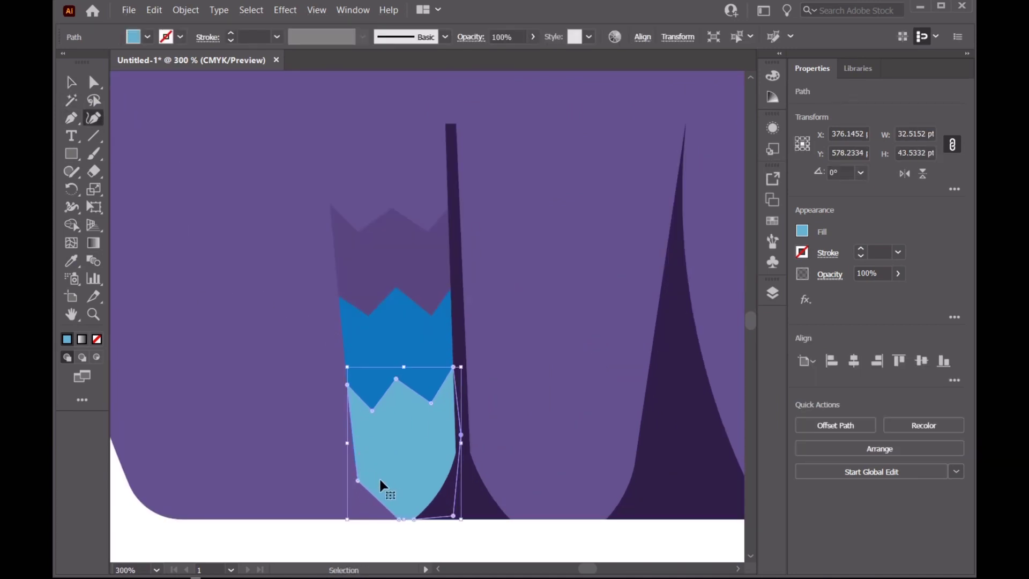
Step: Round and lower the light-blue paw band's bottom-left curve with the Curvature tool
drag(369, 497, 367, 505)
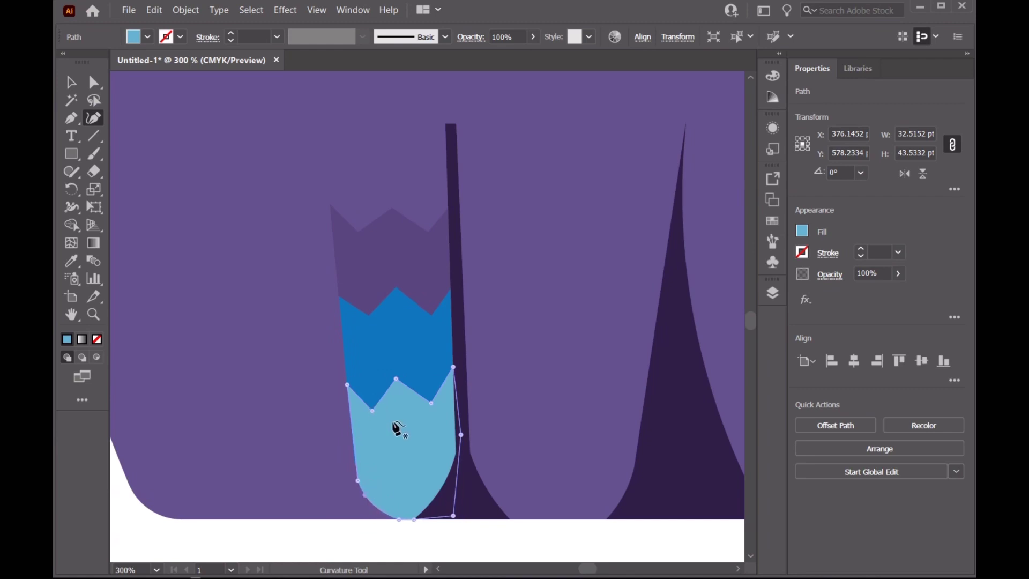
click(71, 83)
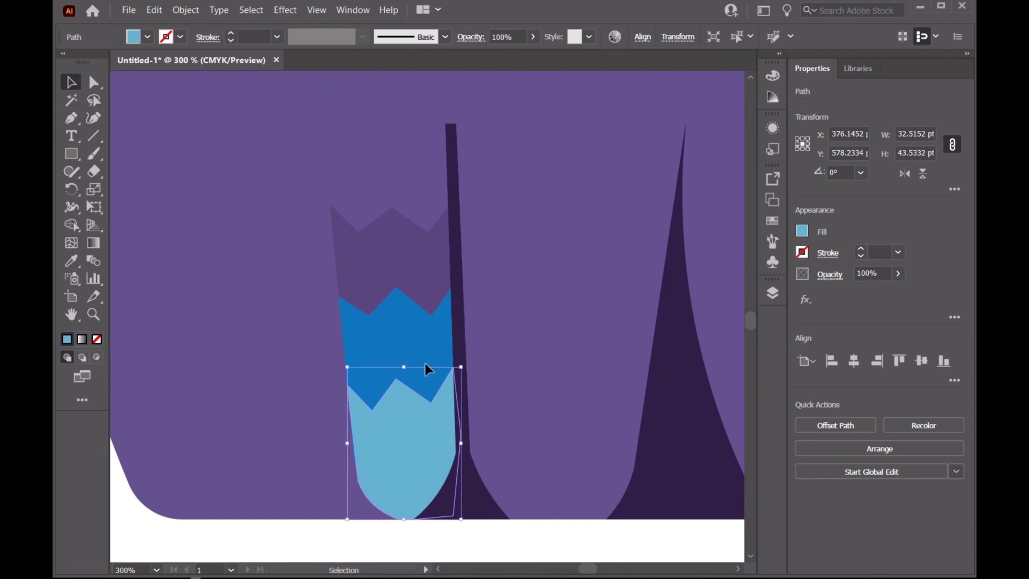
click(99, 125)
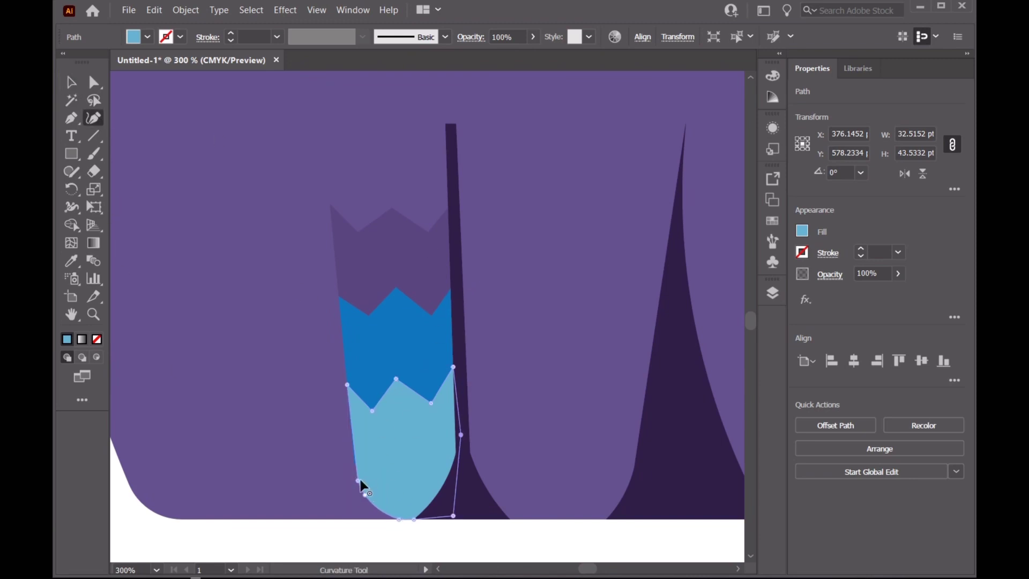
drag(357, 480, 354, 474)
Step: Widen the light-blue band leftward to 34.4 pt and bring up the Layers panel
key(v)
key(ctrl+shift+a)
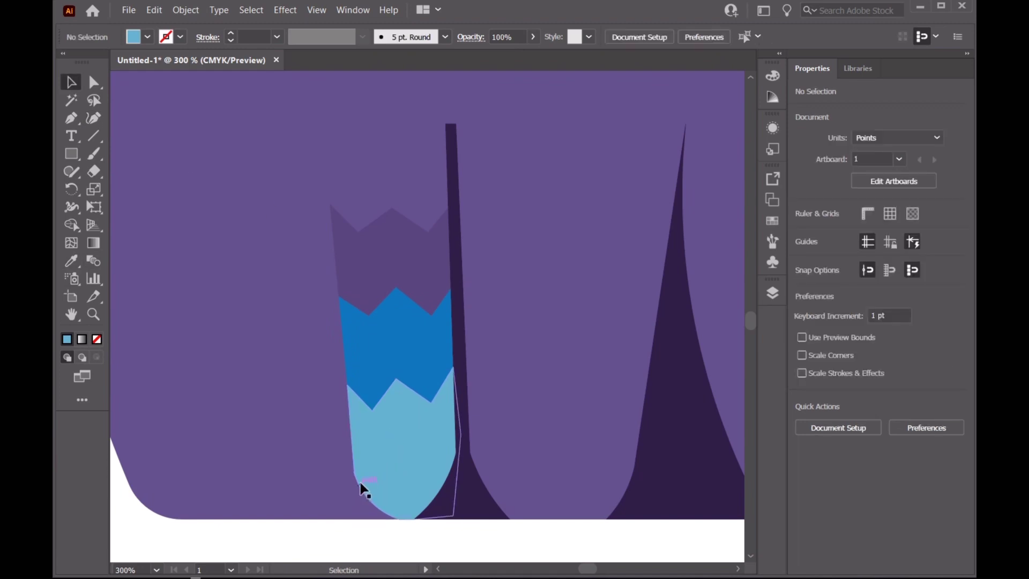
click(373, 486)
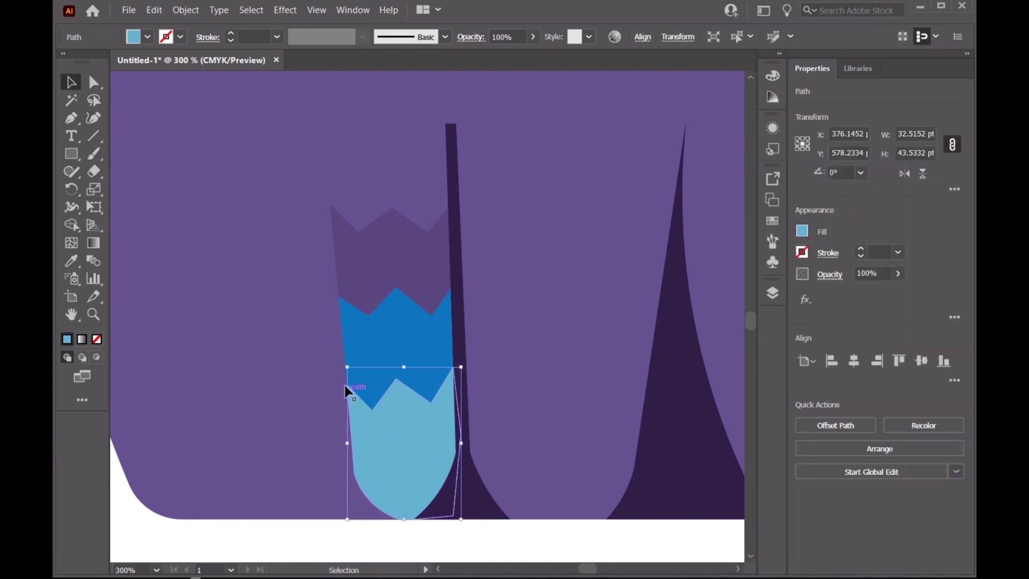
drag(345, 444, 339, 444)
key(ctrl+shift+a)
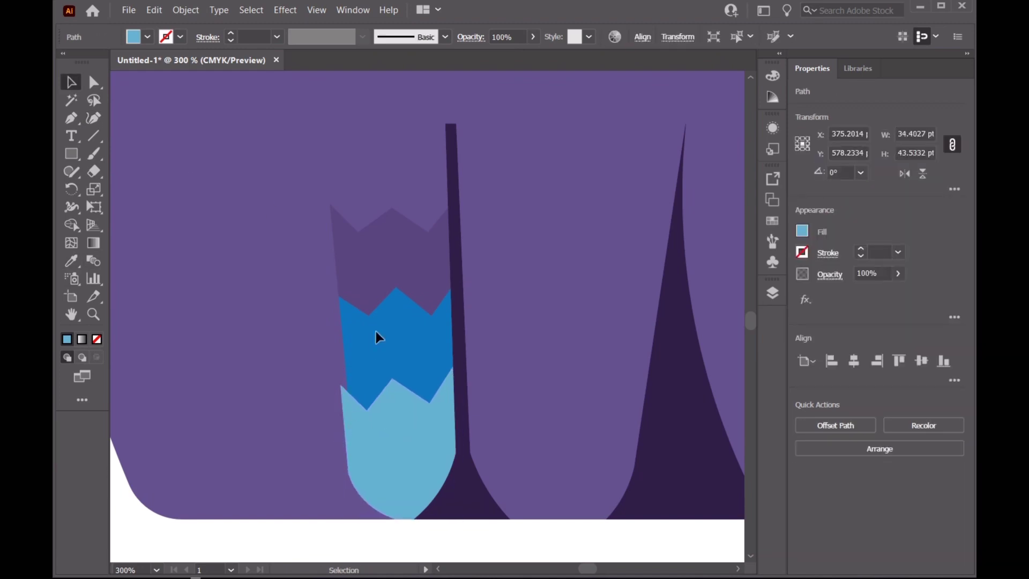
click(772, 293)
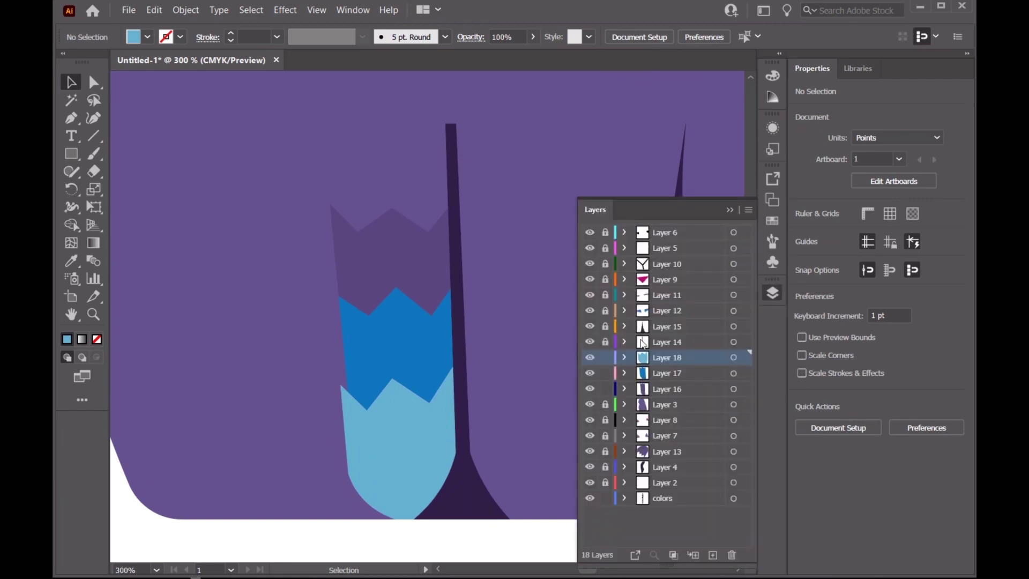
Step: Widen the blue and purple zigzag bands slightly to the left
click(351, 359)
drag(332, 402, 330, 402)
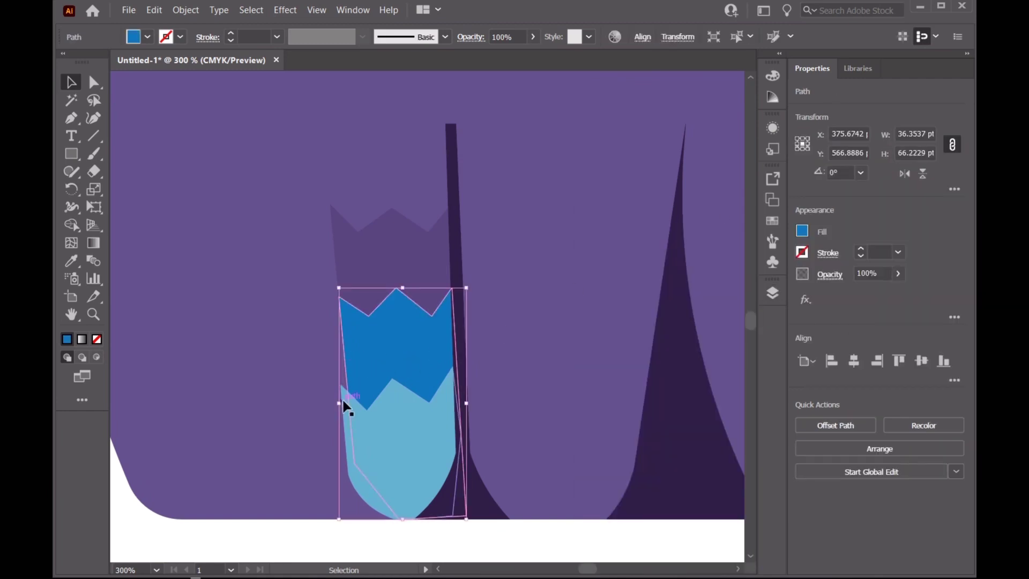
click(390, 230)
drag(329, 362, 318, 358)
scroll(317, 352, up, 3)
key(ctrl+shift+a)
Step: Set the blue band's top-left corner onto the leg edge with the Curvature tool
click(374, 305)
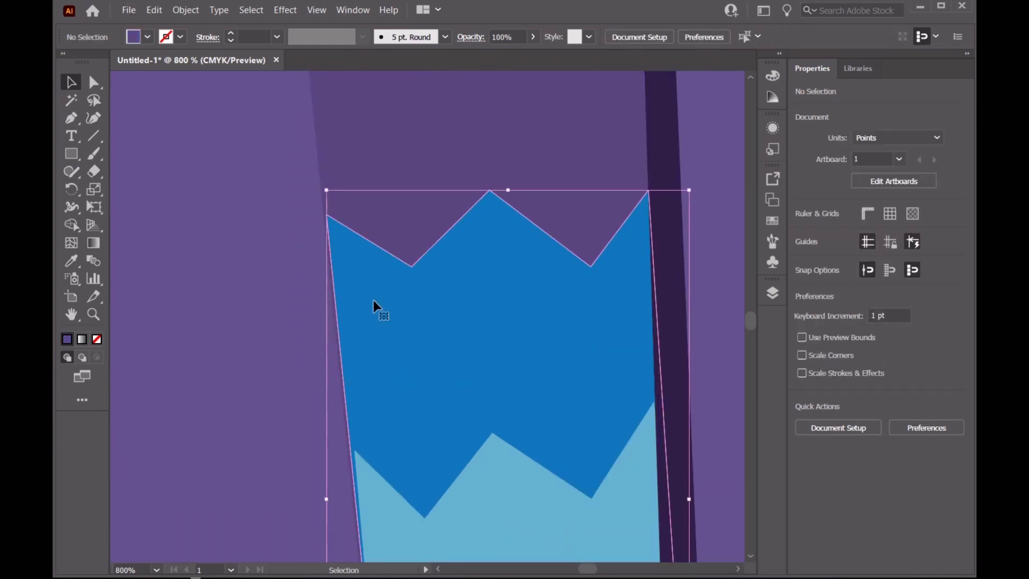
key(shift+grave)
scroll(335, 209, up, 2)
scroll(336, 222, up, 3)
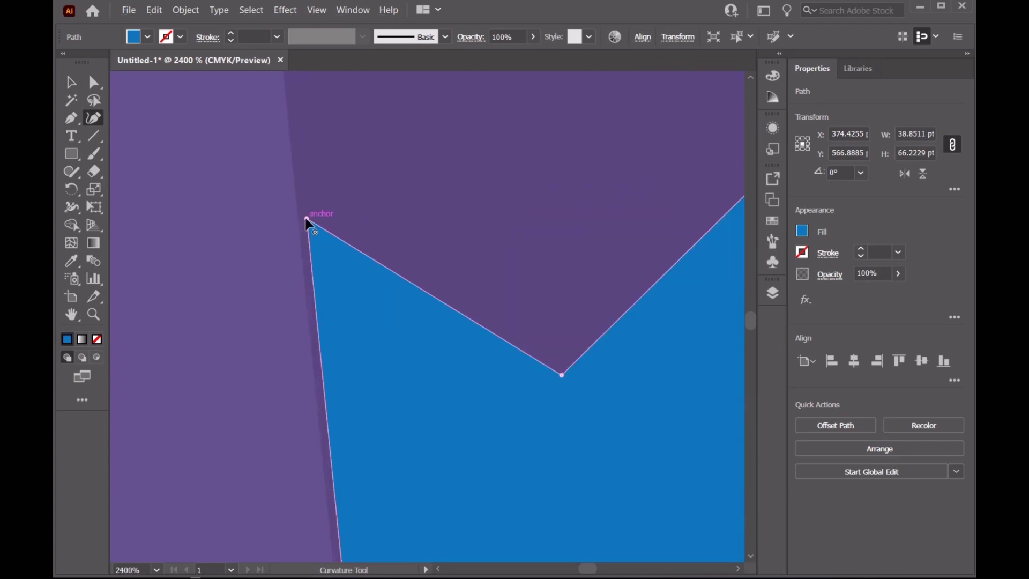
key(Up)
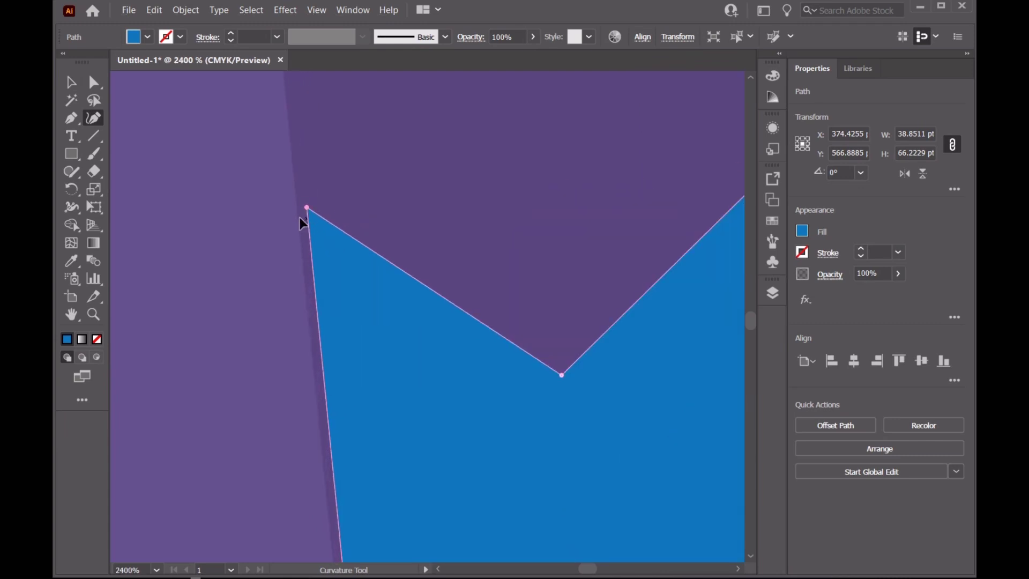
drag(308, 217, 298, 244)
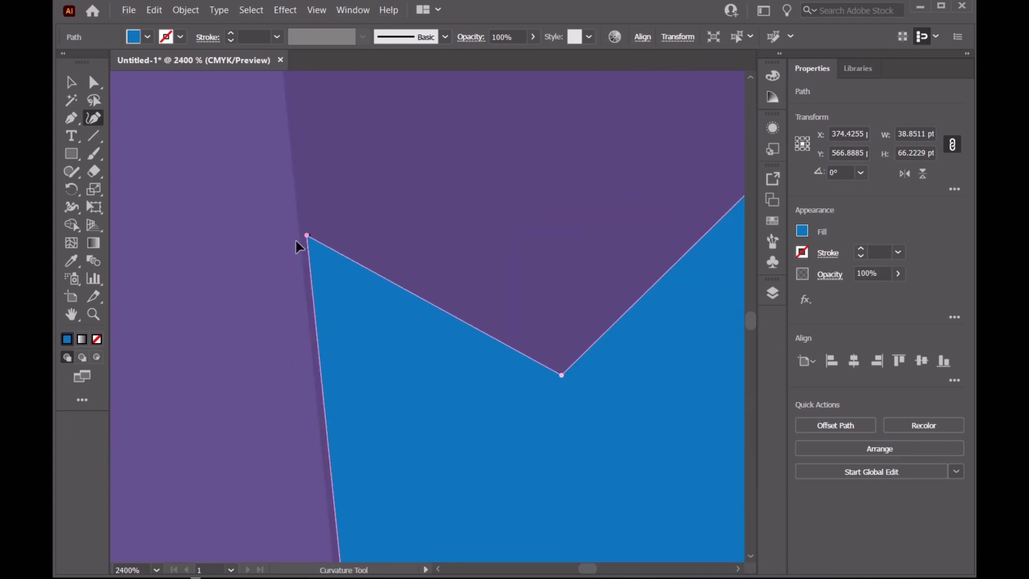
key(ctrl+plus)
scroll(273, 187, up, 4)
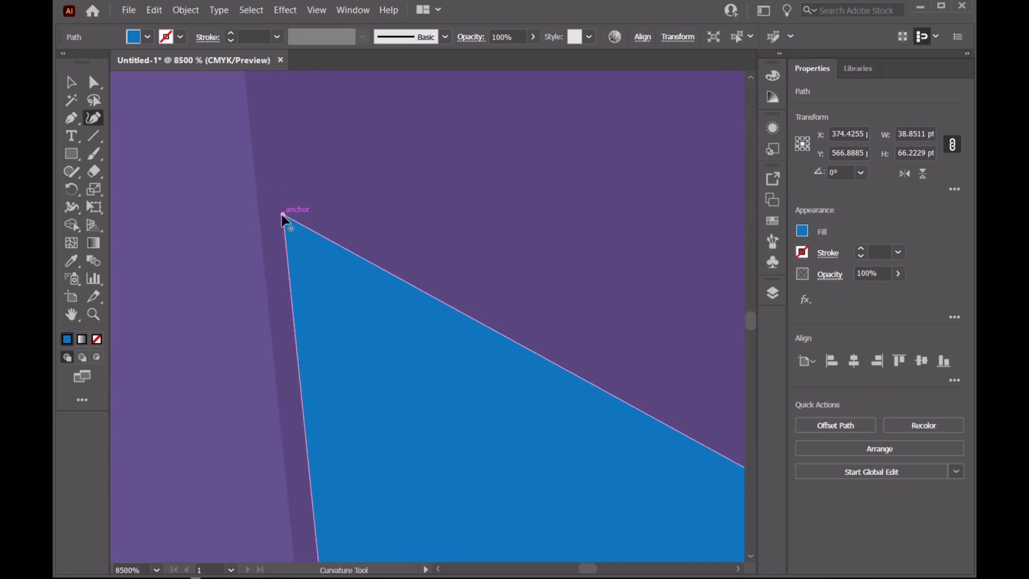
scroll(482, 375, down, 5)
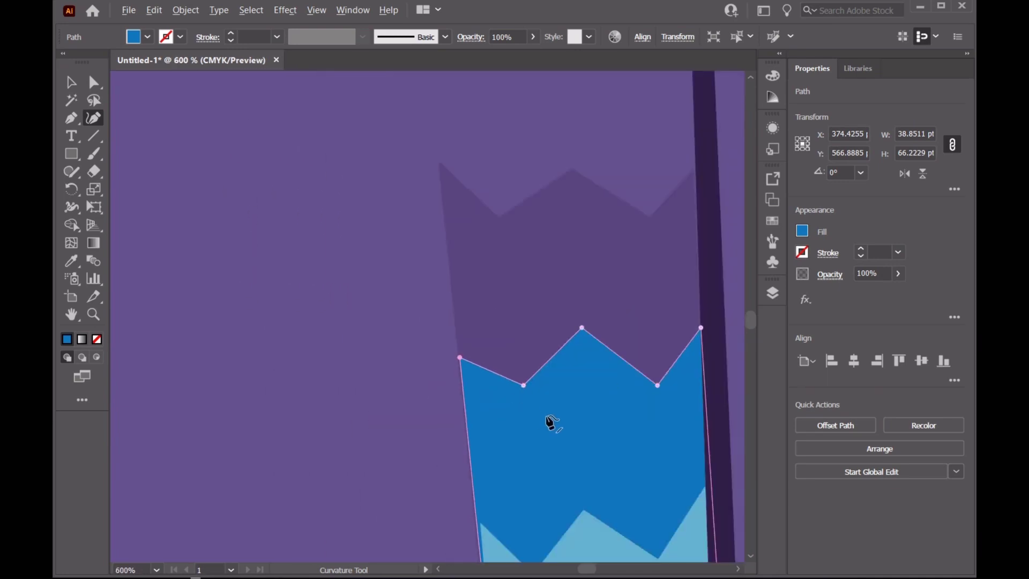
scroll(589, 472, down, 3)
scroll(471, 459, down, 2)
scroll(682, 528, up, 1)
scroll(611, 544, up, 3)
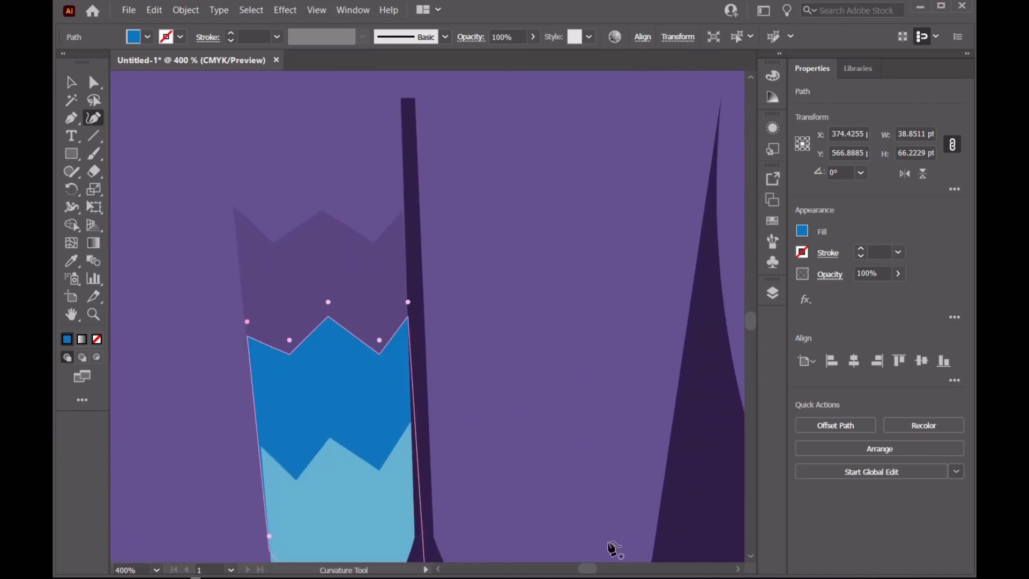
scroll(251, 385, down, 2)
scroll(262, 387, up, 3)
Step: Move the light-blue band's left corner out to the leg edge
click(72, 81)
click(301, 451)
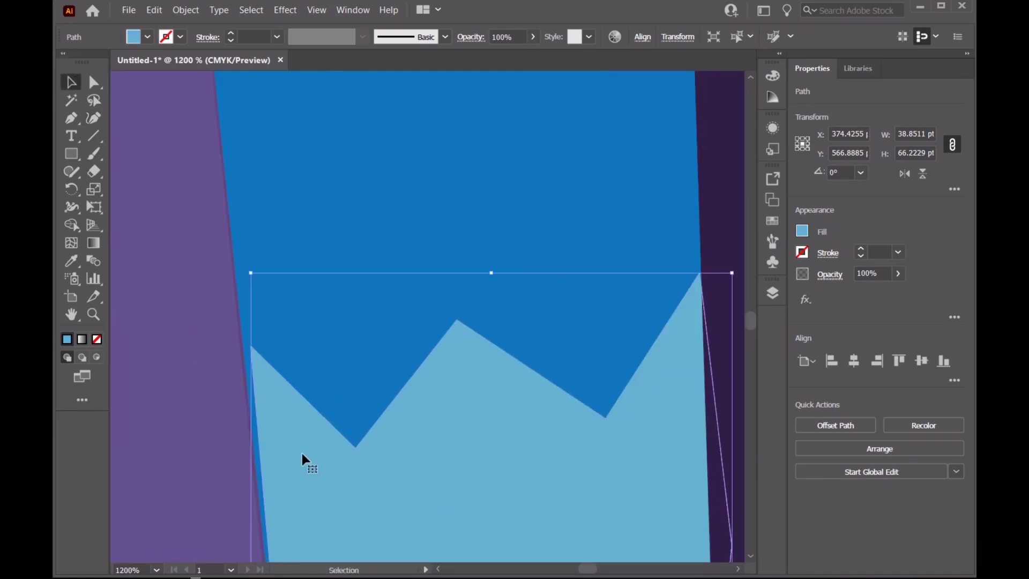
click(94, 118)
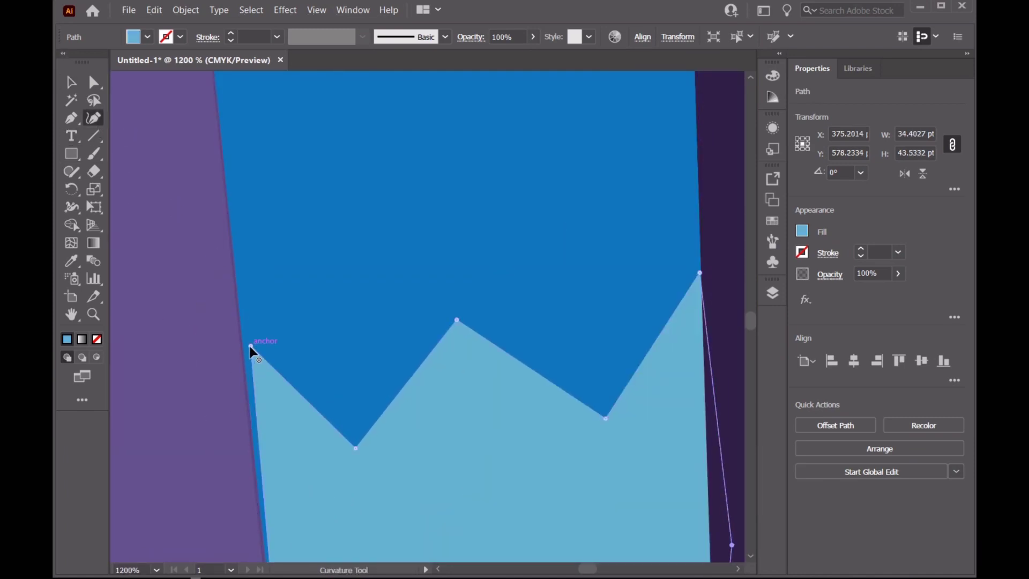
mouse_move(250, 346)
mouse_down()
mouse_move(238, 352)
mouse_move(234, 298)
mouse_up()
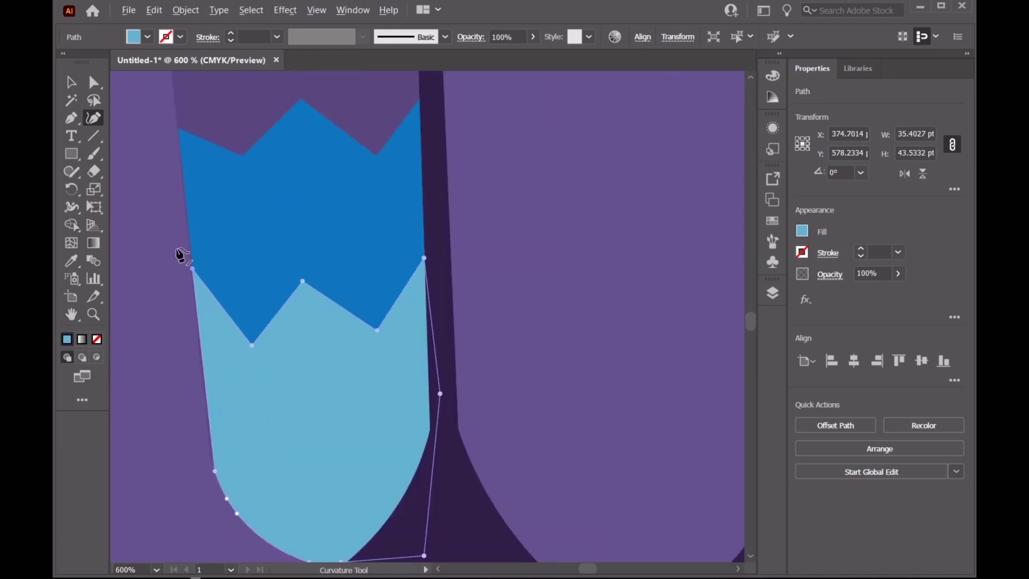
key(ctrl+minus)
key(v)
Step: Raise the blue band's left corner to meet the edge, making it 39.85 × 70 pt
alt+scroll(182, 160, up, 3)
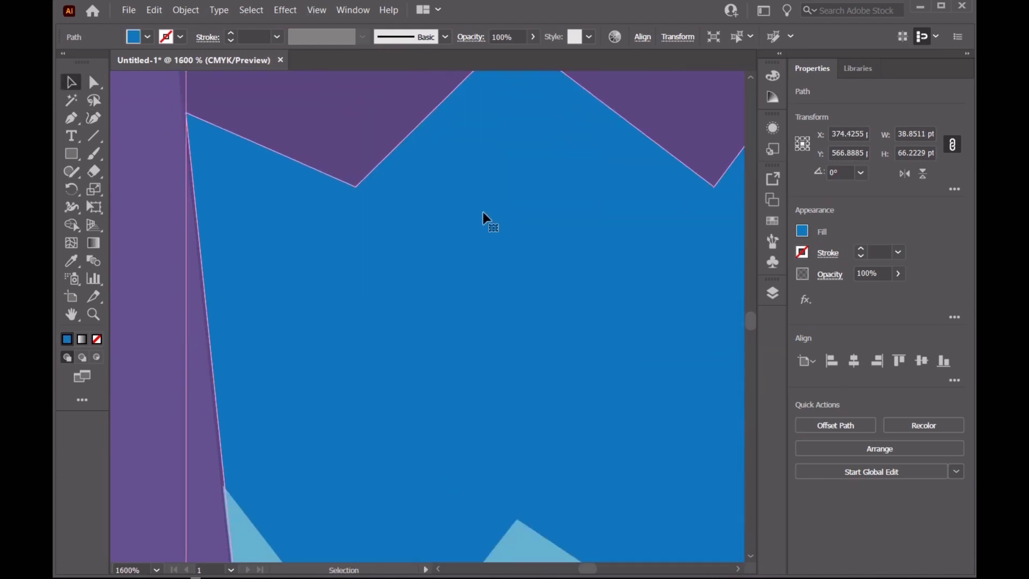
scroll(154, 138, up, 3)
key(shift+grave)
drag(187, 261, 172, 112)
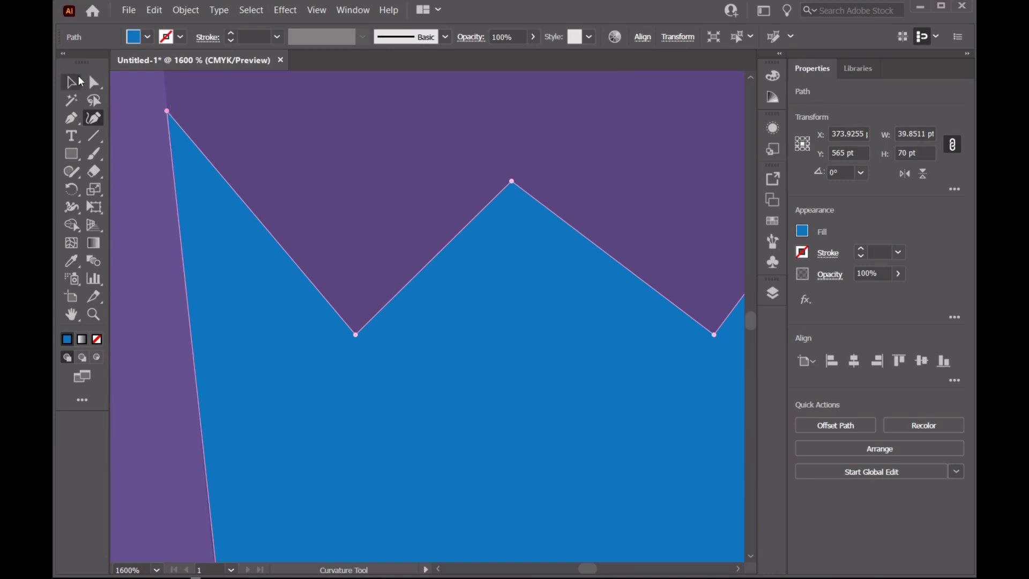
click(81, 82)
key(ctrl+minus)
key(ctrl+minus)
key(ctrl+minus)
key(ctrl+minus)
key(ctrl+minus)
Step: Make Layer 14 active and select the dark line between the legs with the Curvature tool
scroll(429, 316, down, 2)
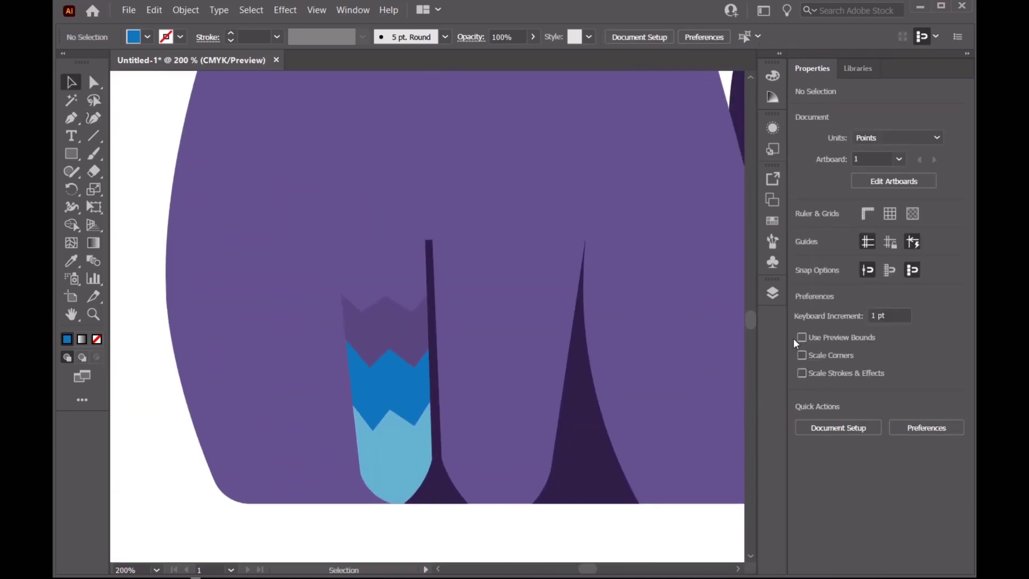
key(F7)
click(640, 343)
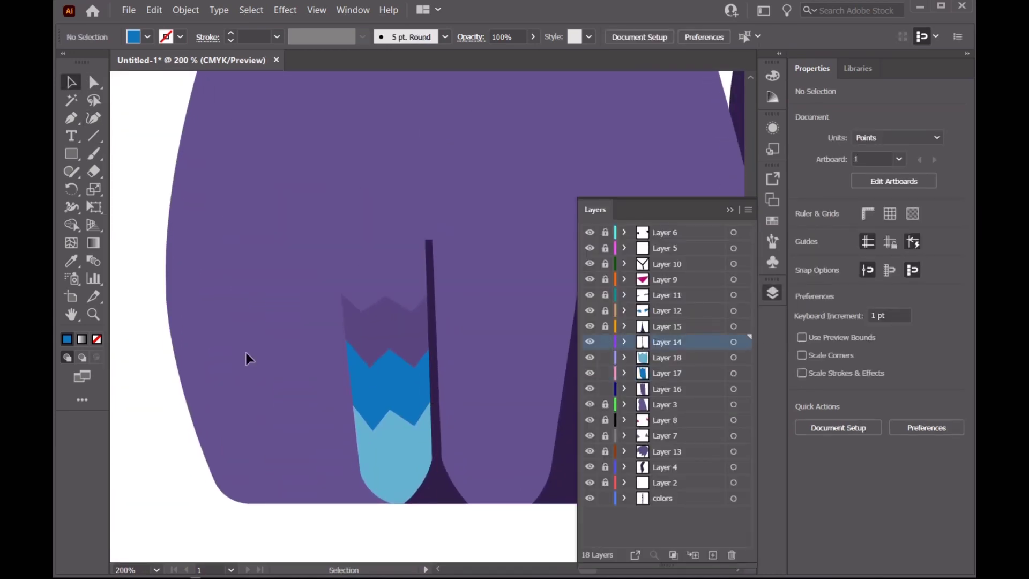
key(shift+grave)
scroll(429, 515, up, 1)
scroll(429, 515, up, 1)
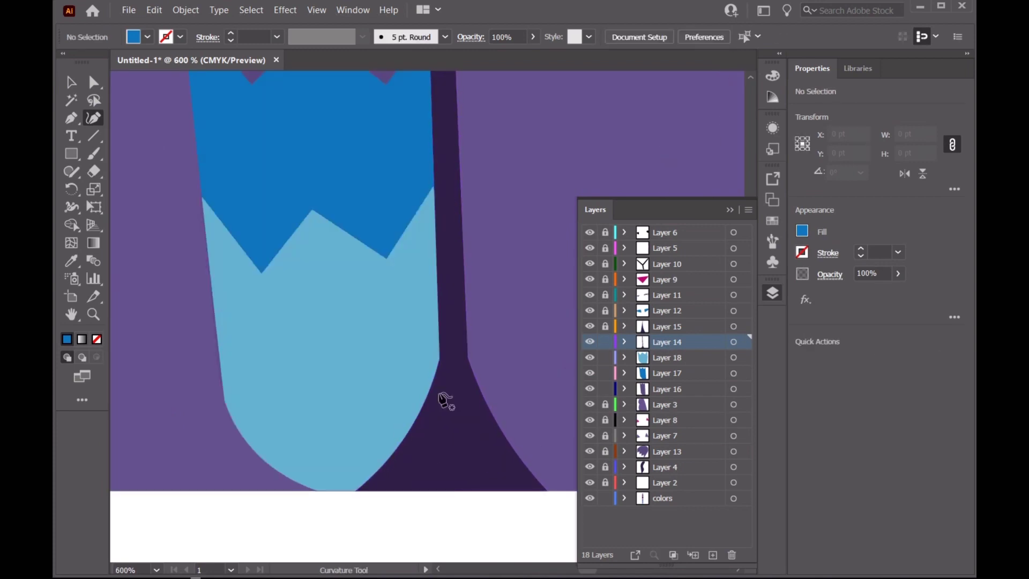
click(461, 420)
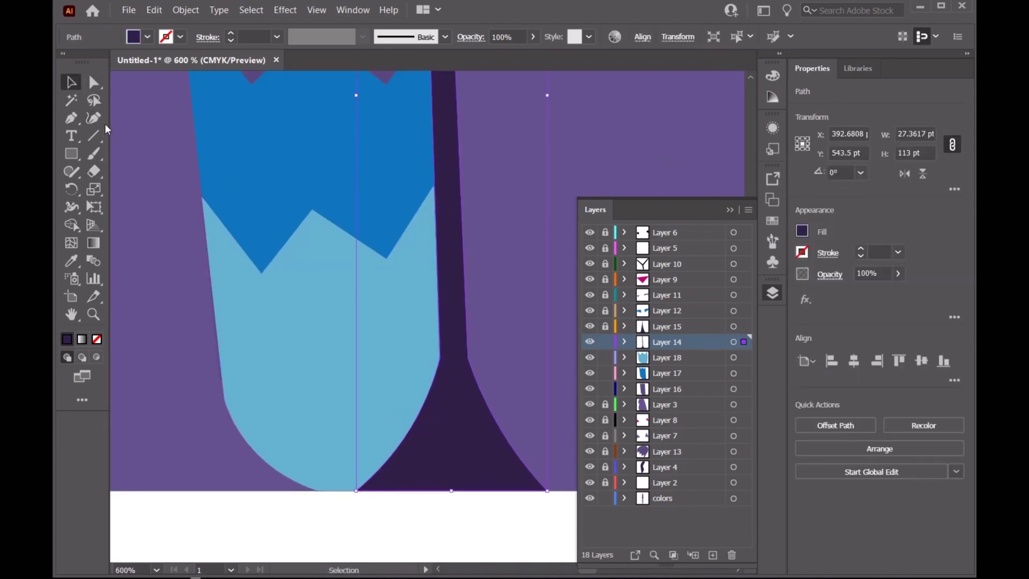
Step: Flare both sides of the dark line's foot around the paw, giving 29 × 113 pt
drag(419, 415, 425, 432)
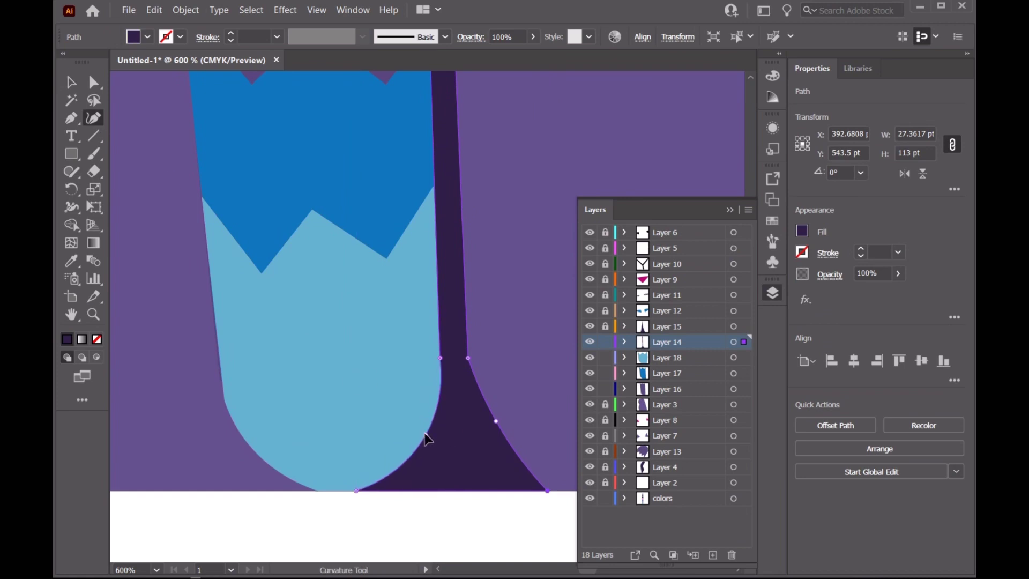
drag(497, 423, 482, 428)
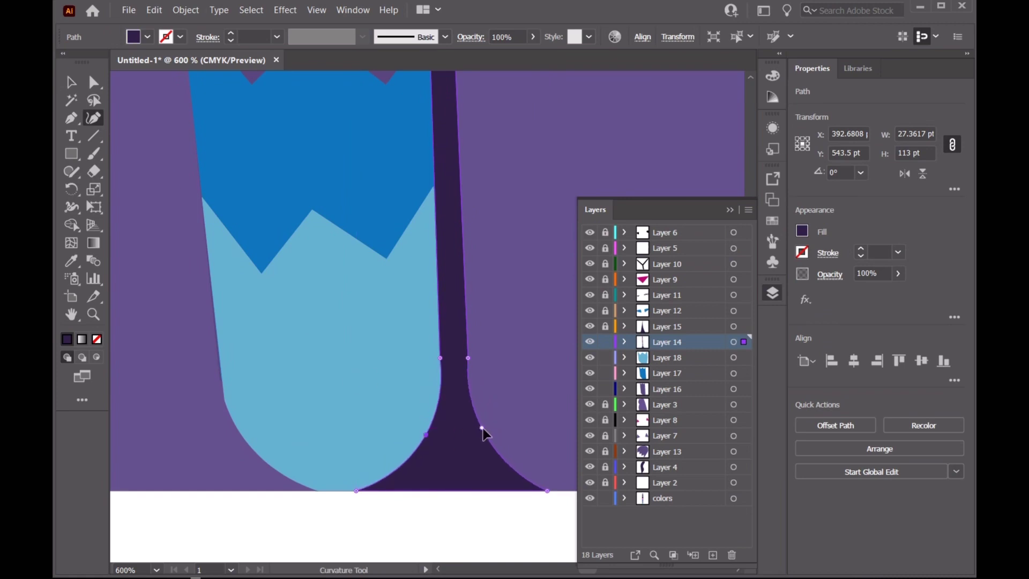
scroll(391, 431, down, 3)
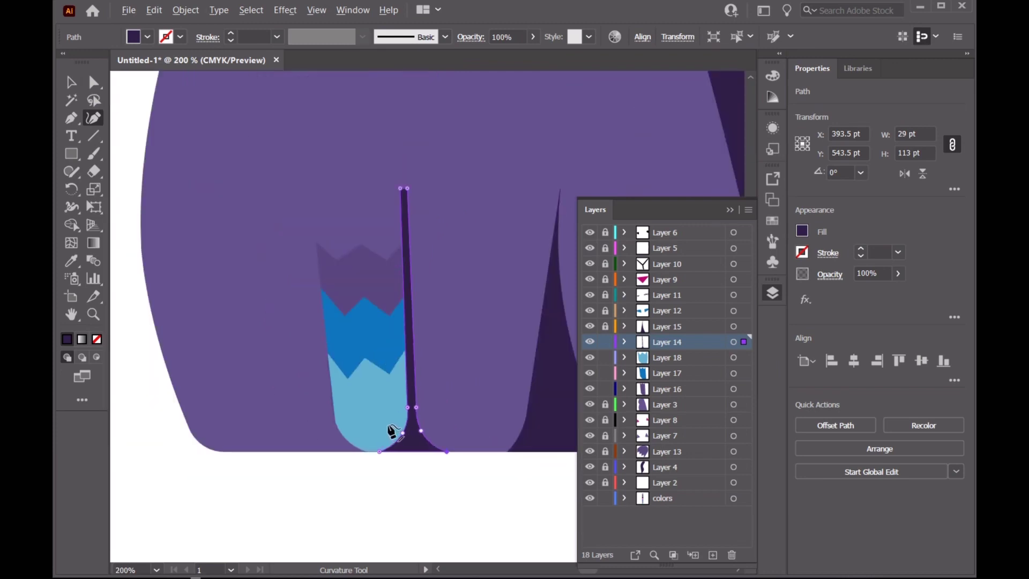
click(71, 81)
click(267, 157)
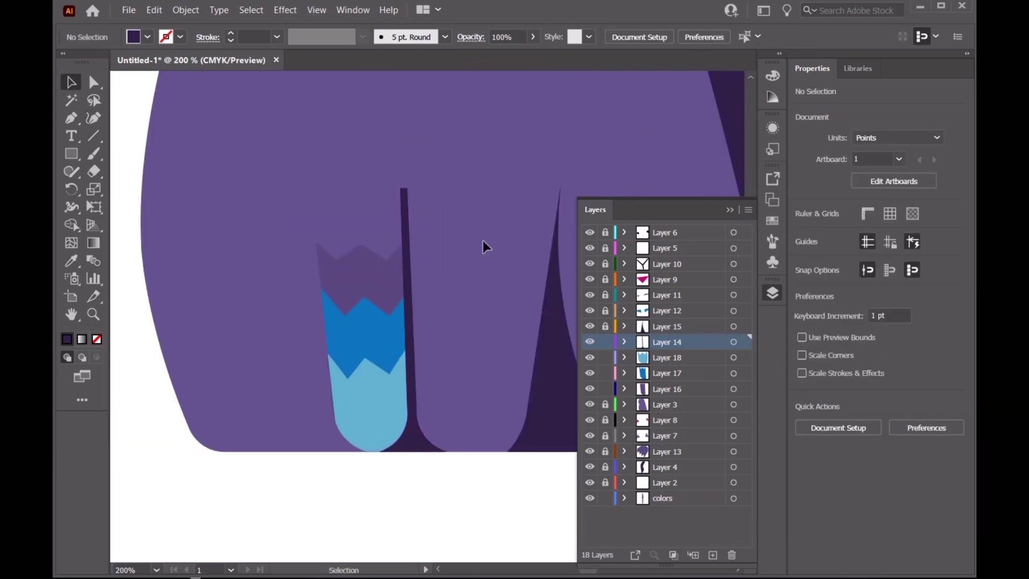
scroll(472, 276, down, 1)
scroll(523, 253, down, 2)
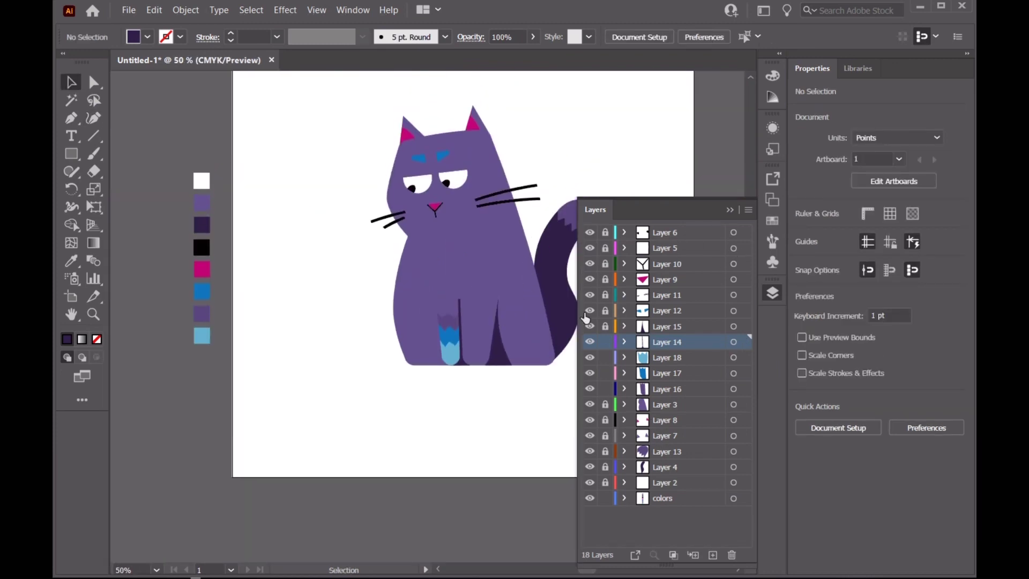
Step: Unlock the dark spike shape on Layer 15 and shift it 3 pt left to X 441.8 pt
scroll(499, 311, up, 2)
scroll(499, 311, up, 1)
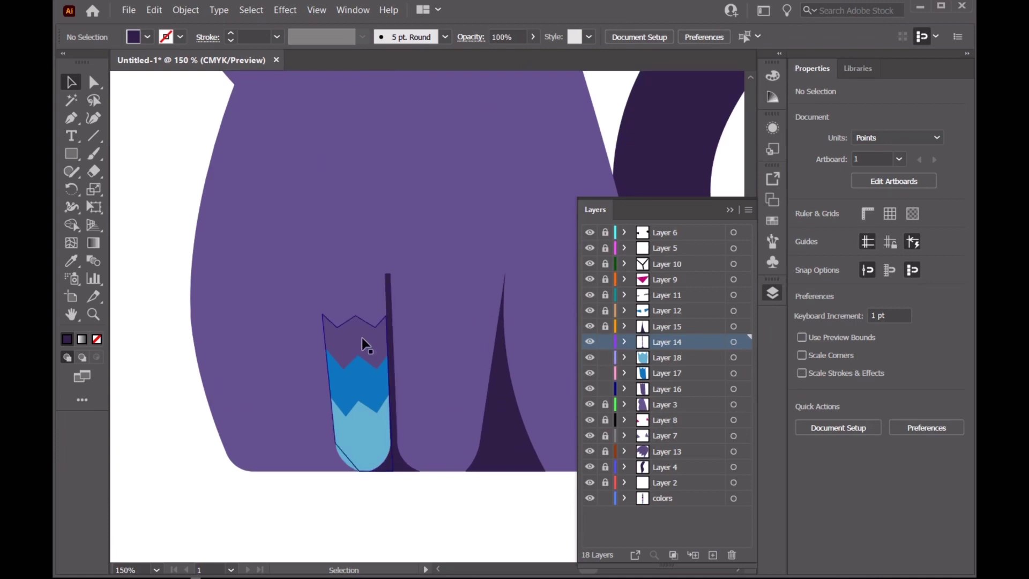
drag(419, 303, 327, 446)
right_click(363, 389)
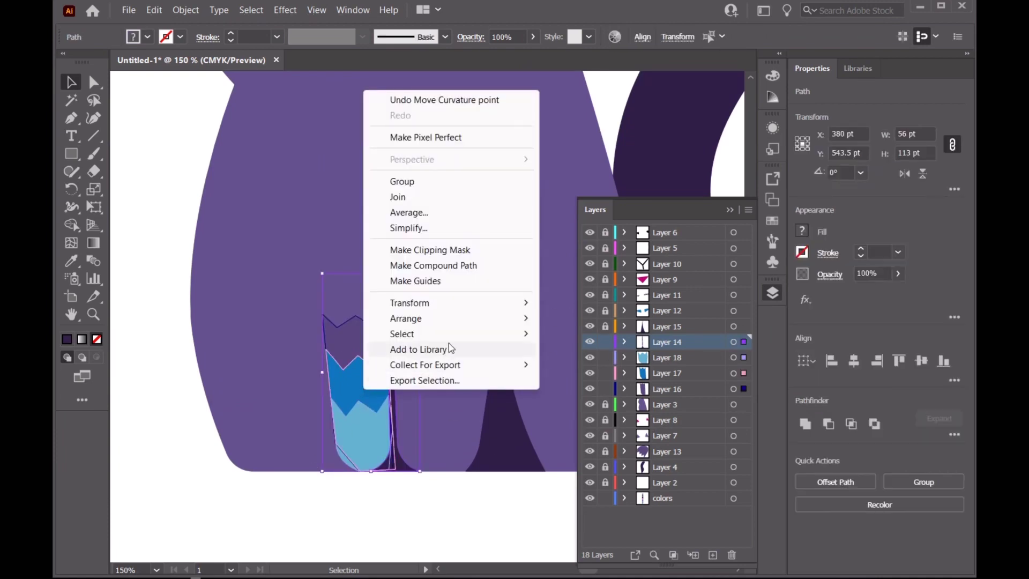
click(249, 298)
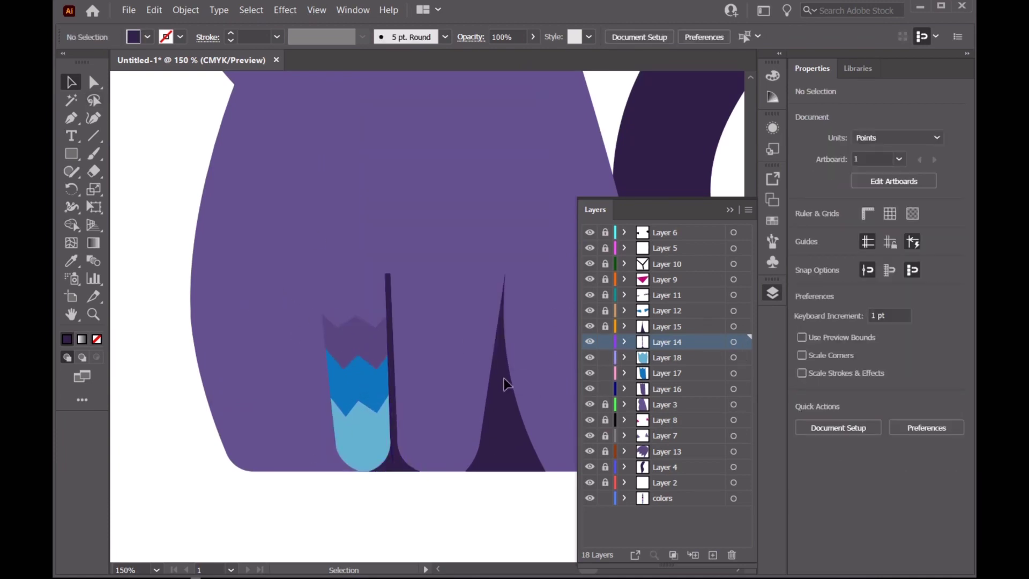
click(605, 326)
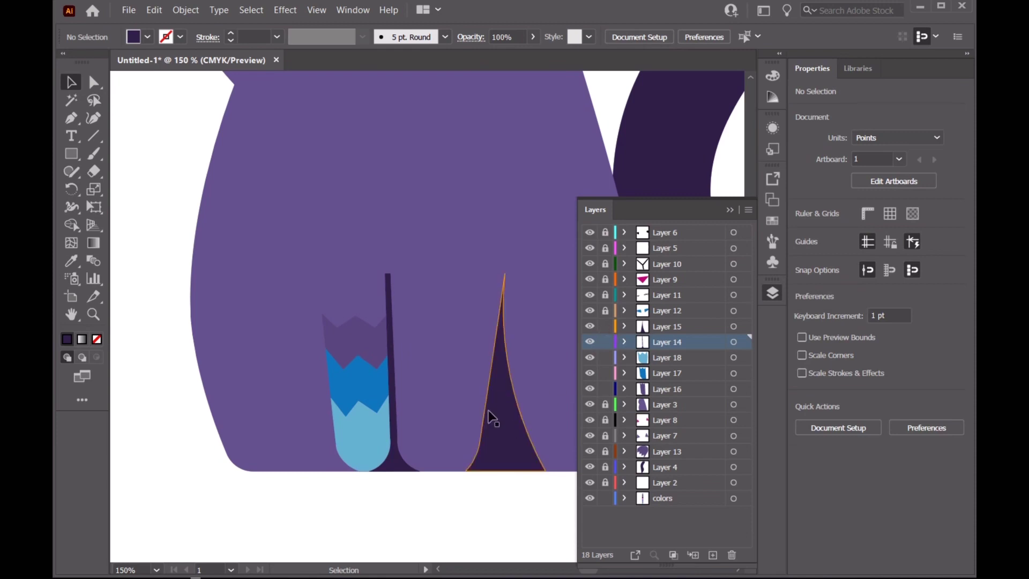
drag(488, 413, 471, 415)
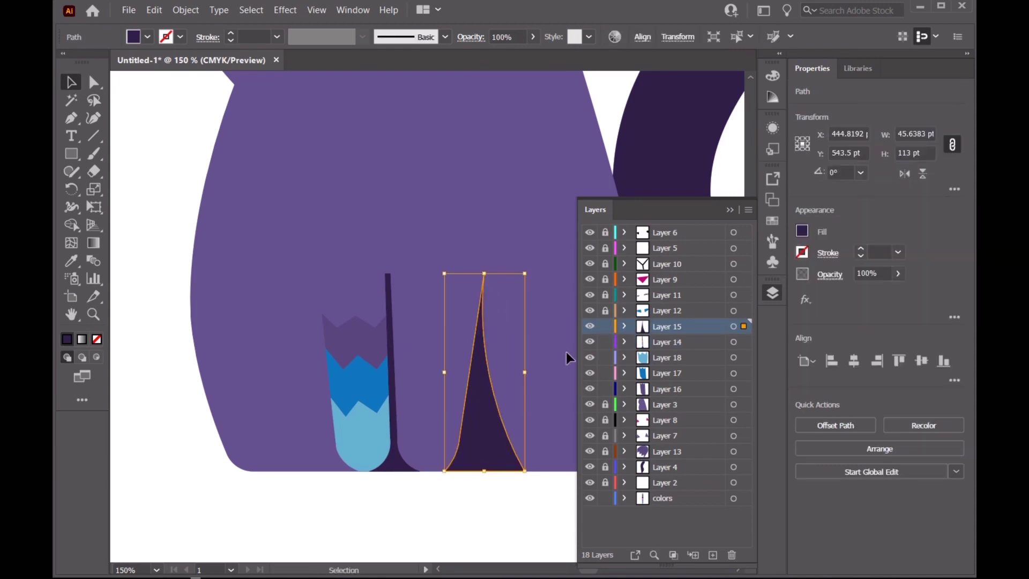
drag(475, 363, 474, 362)
Step: Pen-draw a zigzag-topped paw band shape across the second leg
key(p)
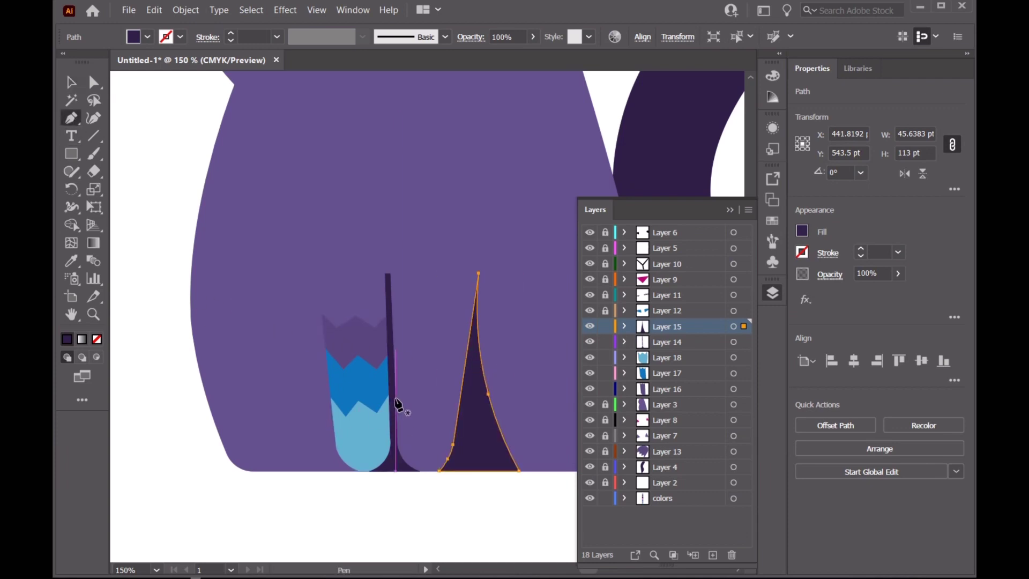
mouse_move(395, 399)
mouse_down()
mouse_move(416, 417)
mouse_move(427, 399)
mouse_up()
click(427, 395)
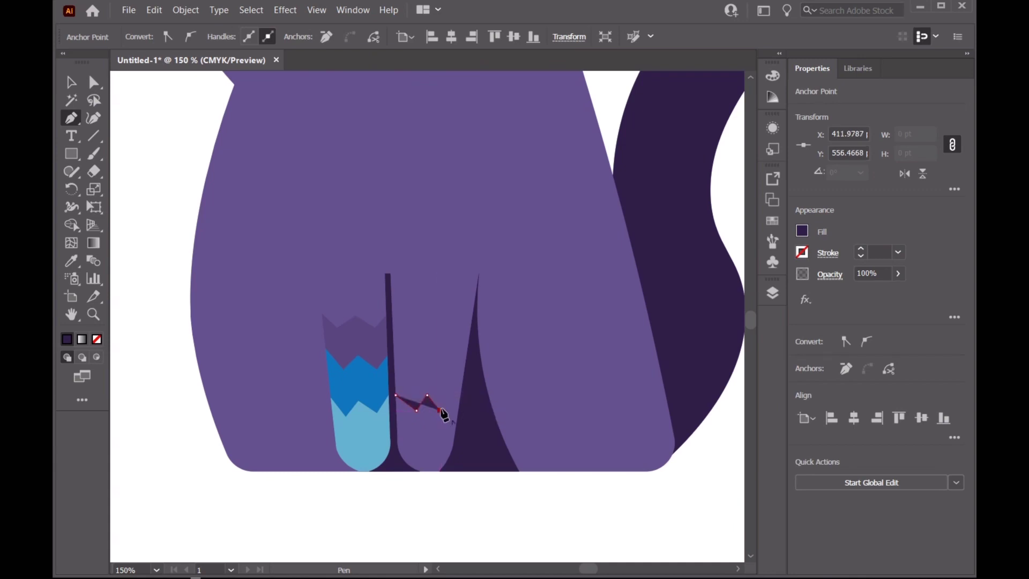
click(462, 393)
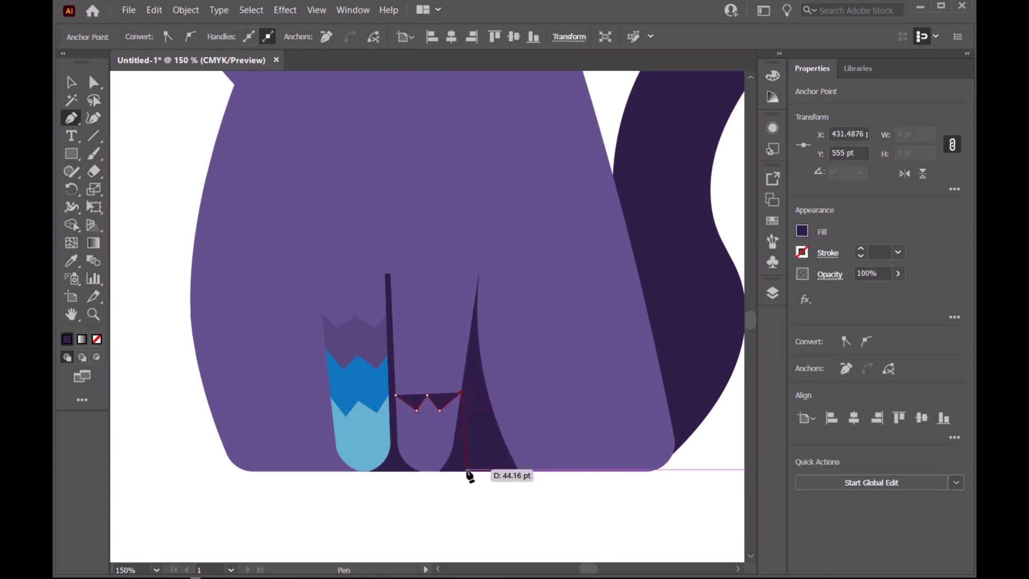
click(465, 471)
click(393, 472)
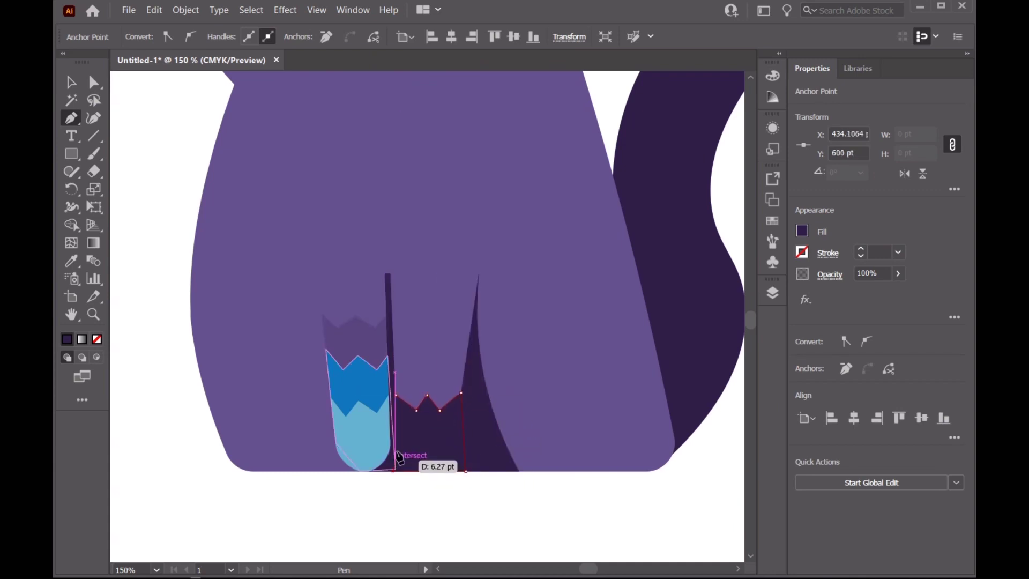
click(395, 394)
Step: Fill the new band with the light blue sampled from the first paw
click(73, 262)
click(362, 427)
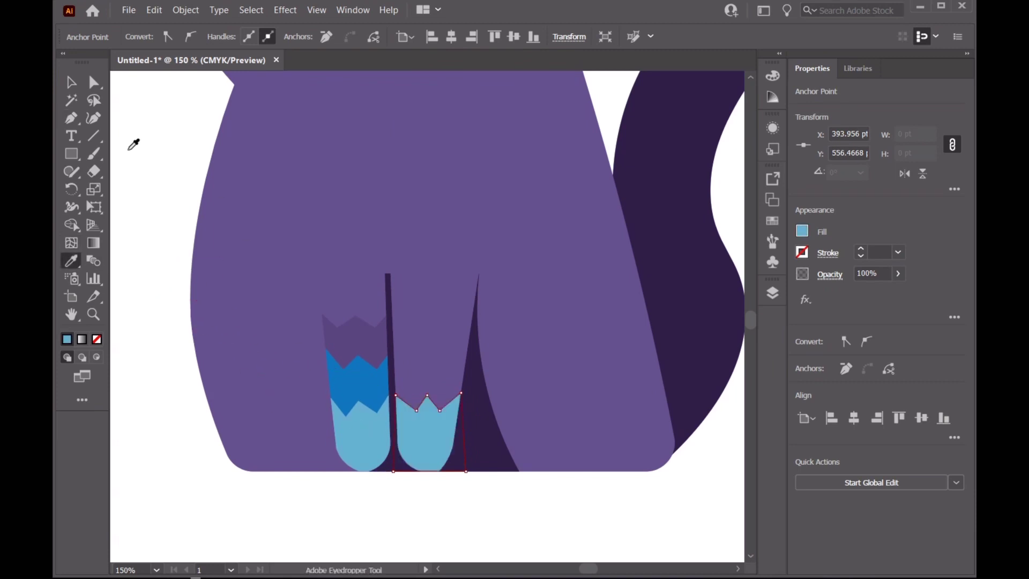
click(71, 82)
click(439, 233)
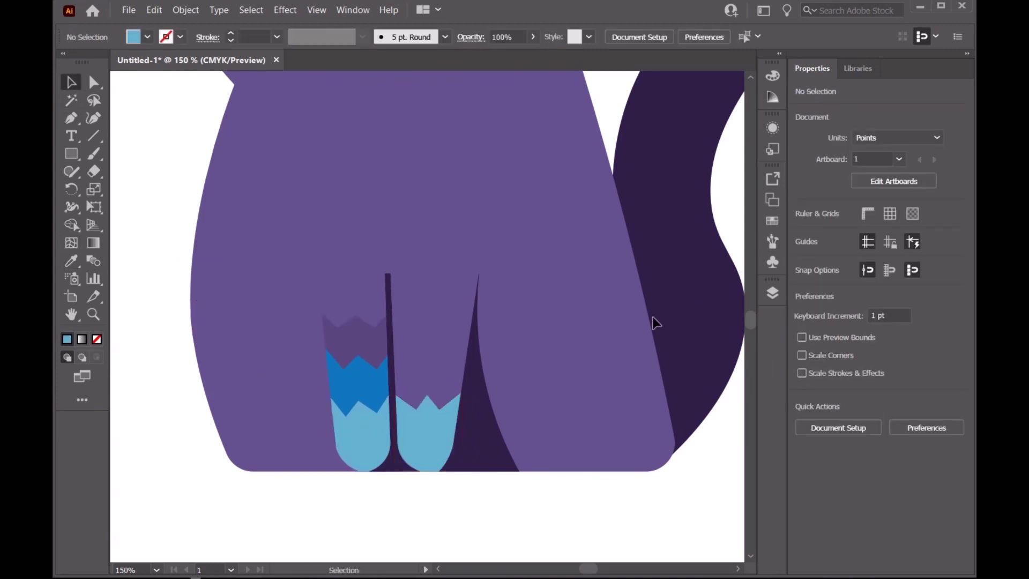
click(463, 445)
Step: Make the band's top-left point a sharp corner, leaving a 43.32 × 46 pt band
scroll(452, 388, up, 2)
key(shift+grave)
click(506, 370)
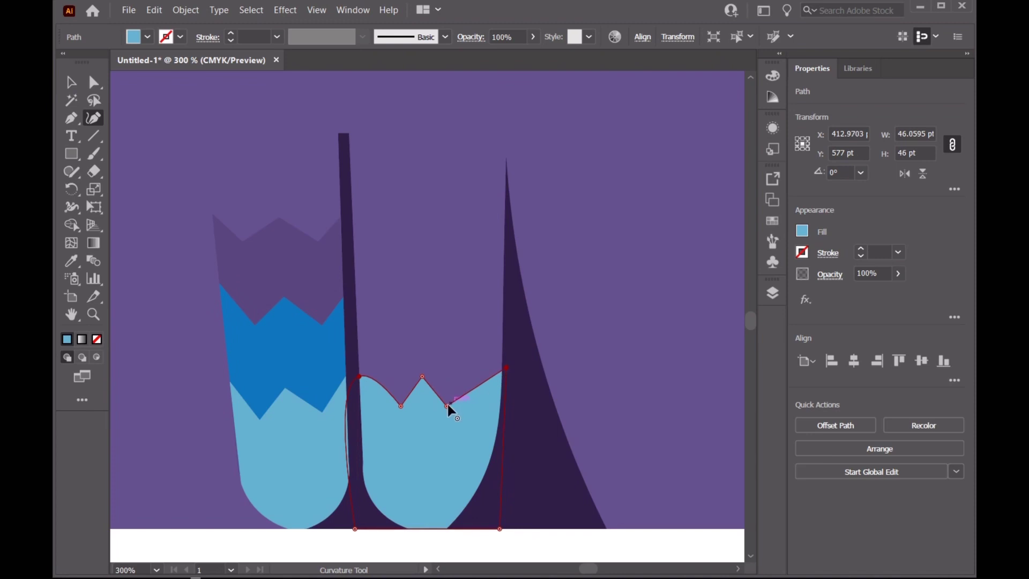
double_click(359, 376)
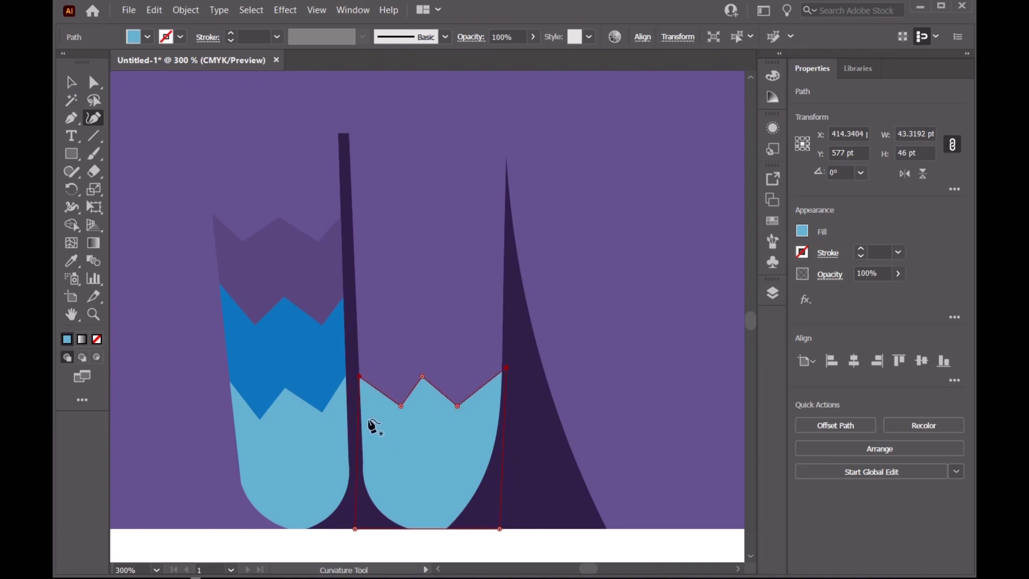
scroll(364, 423, up, 1)
scroll(587, 418, down, 1)
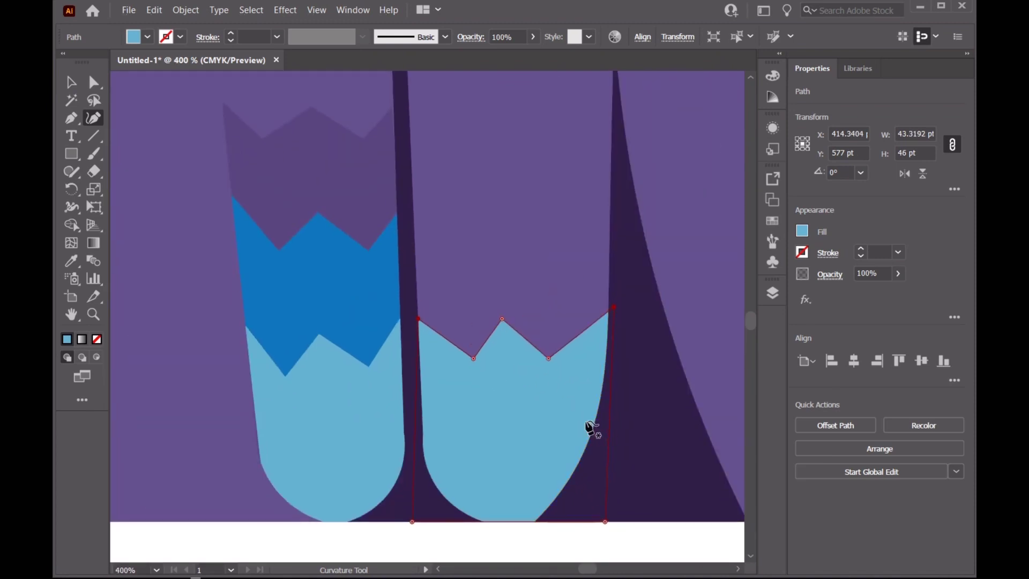
click(71, 82)
click(772, 292)
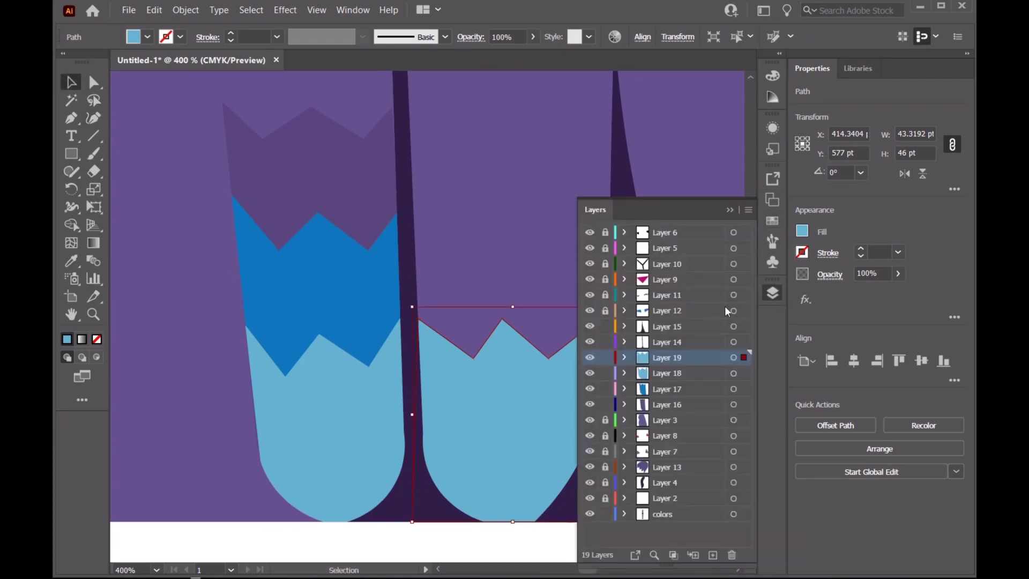
click(730, 209)
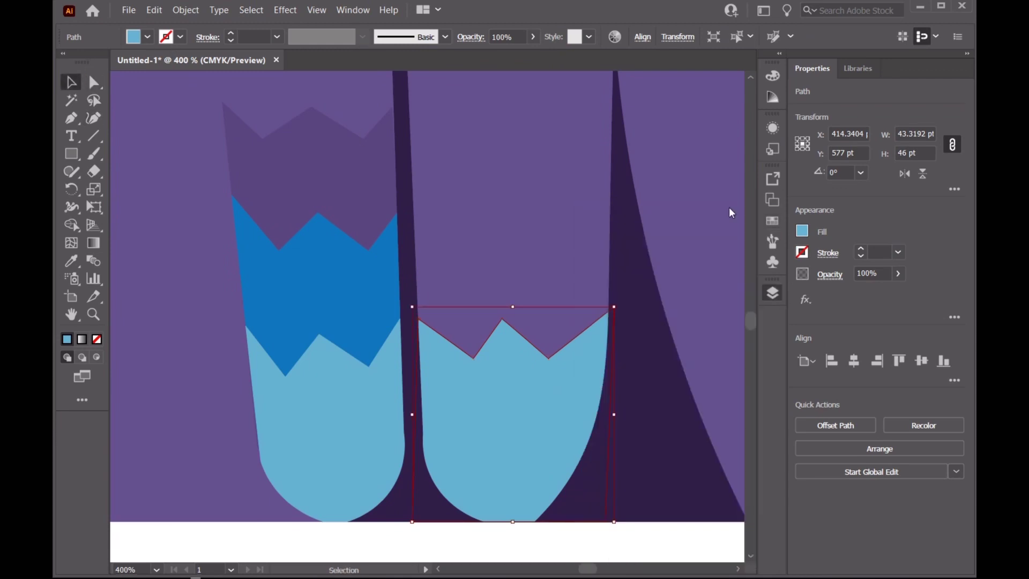
scroll(443, 209, up, 1)
Step: Pen-draw a zigzag-topped band above the second leg's light-blue paw
click(79, 121)
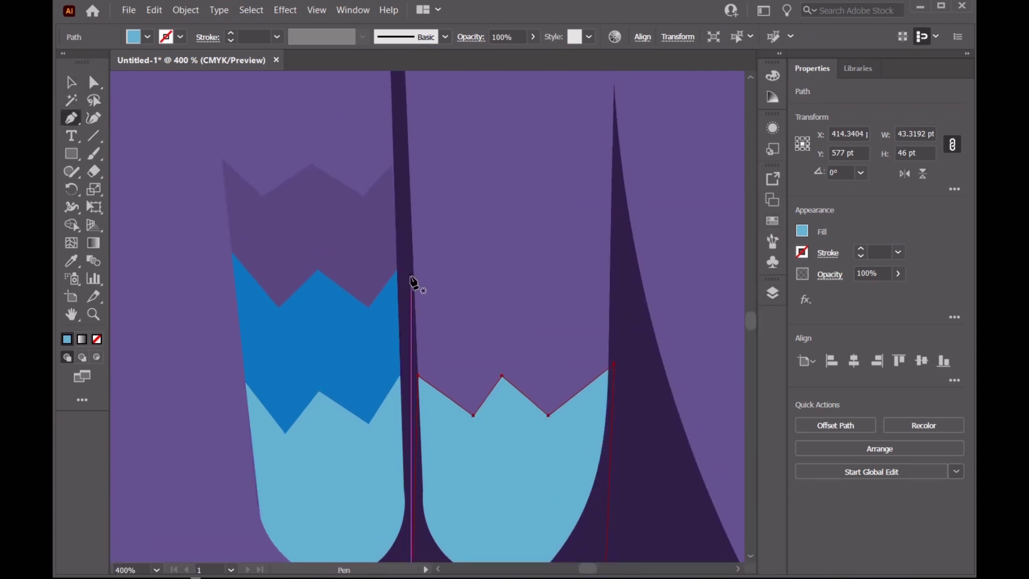
click(415, 268)
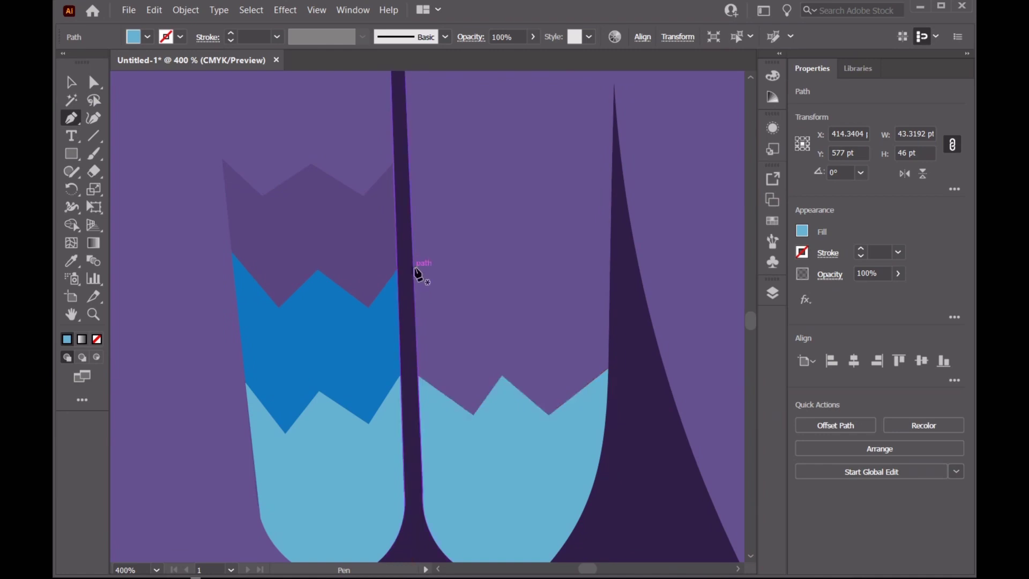
click(474, 294)
click(506, 265)
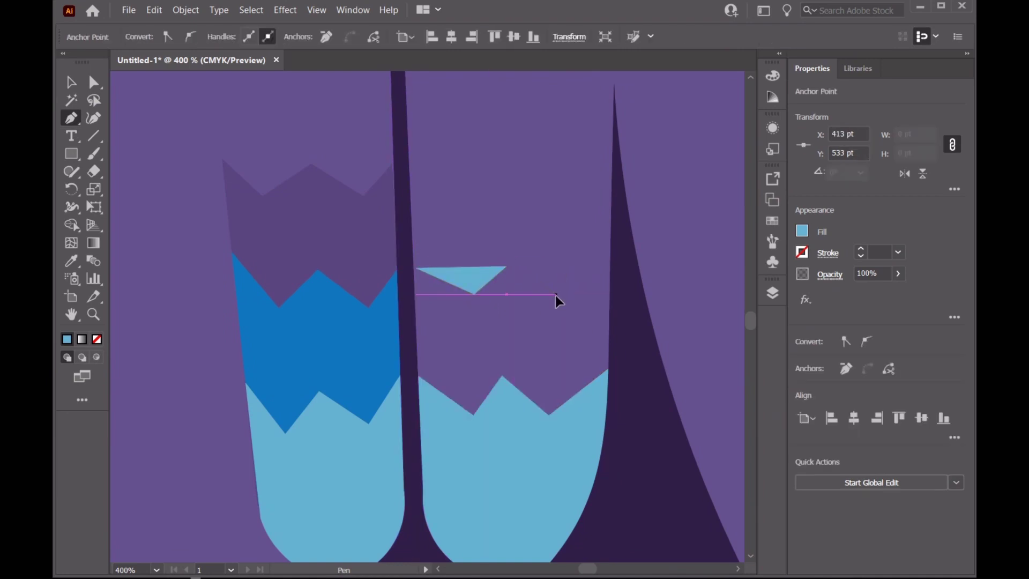
click(556, 293)
click(613, 258)
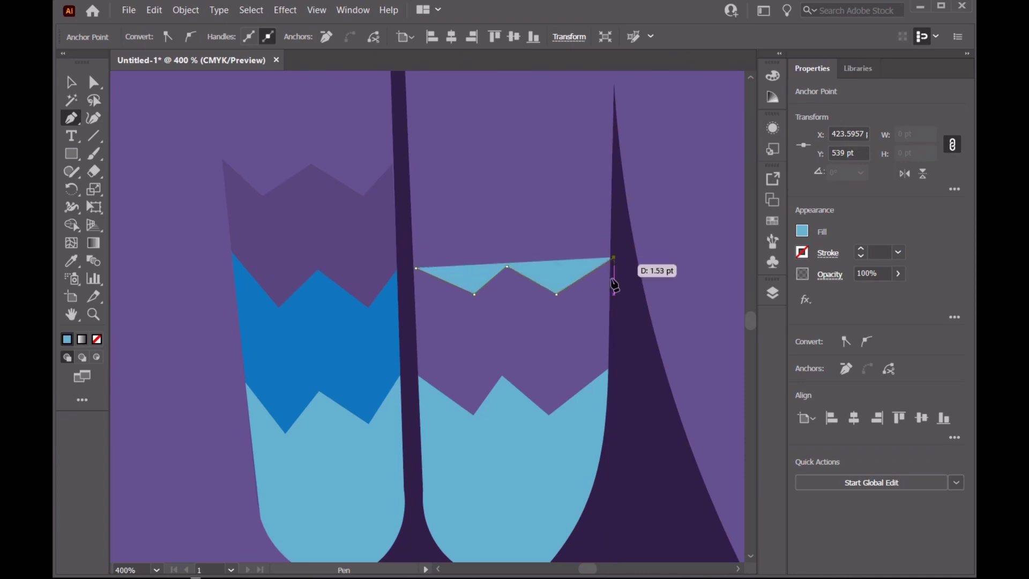
click(632, 447)
click(410, 447)
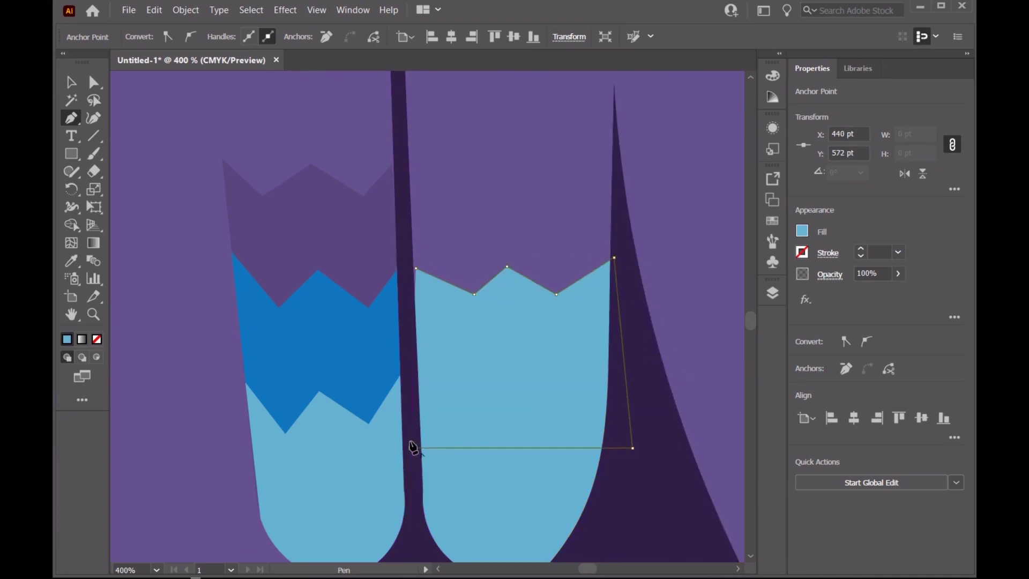
click(416, 268)
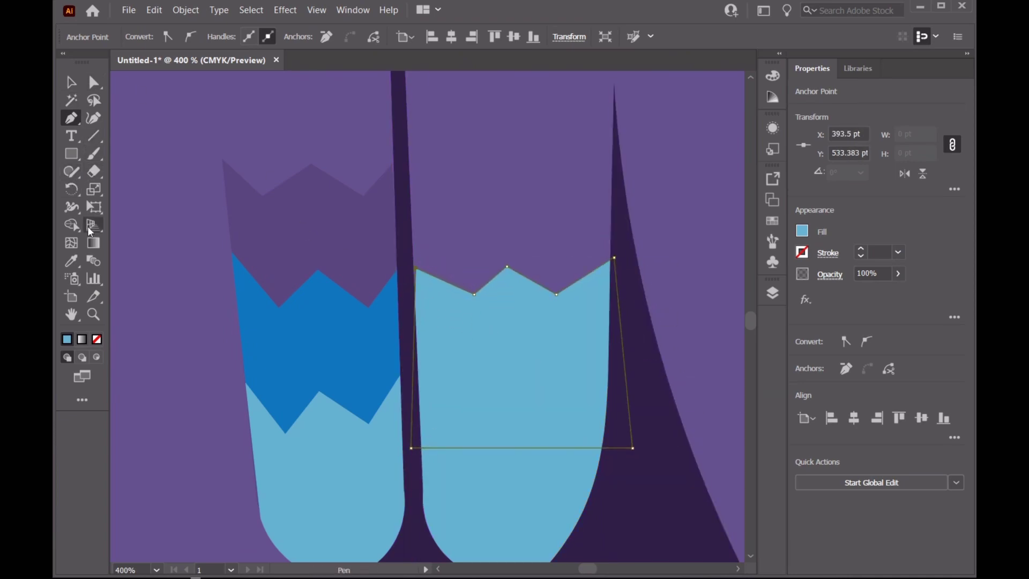
Step: Fill it with the first leg's darker blue and tuck its top-left point onto the dark bar
click(82, 268)
click(239, 314)
key(v)
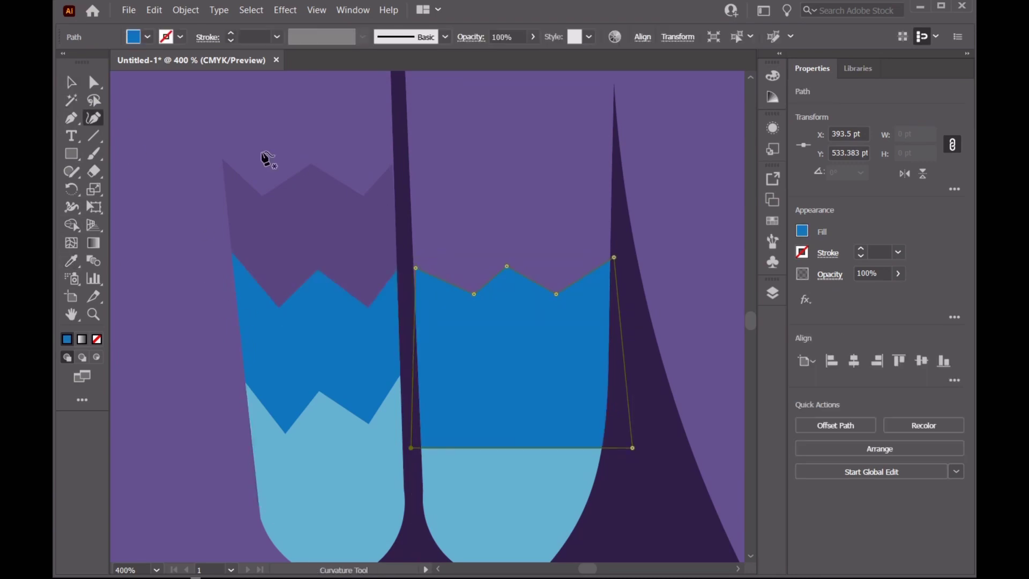
key(shift+grave)
scroll(411, 249, up, 3)
drag(421, 286, 407, 283)
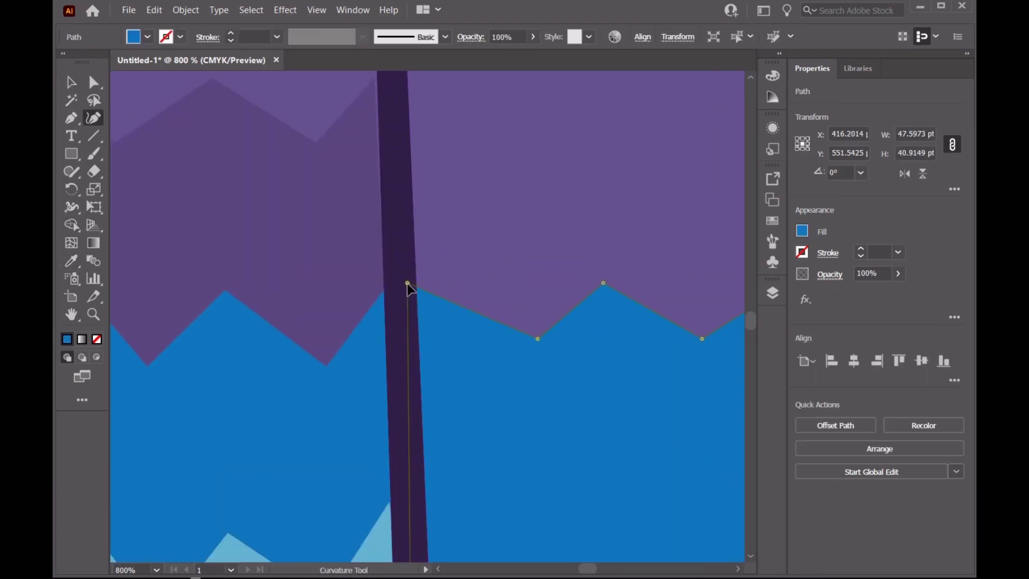
key(v)
click(772, 292)
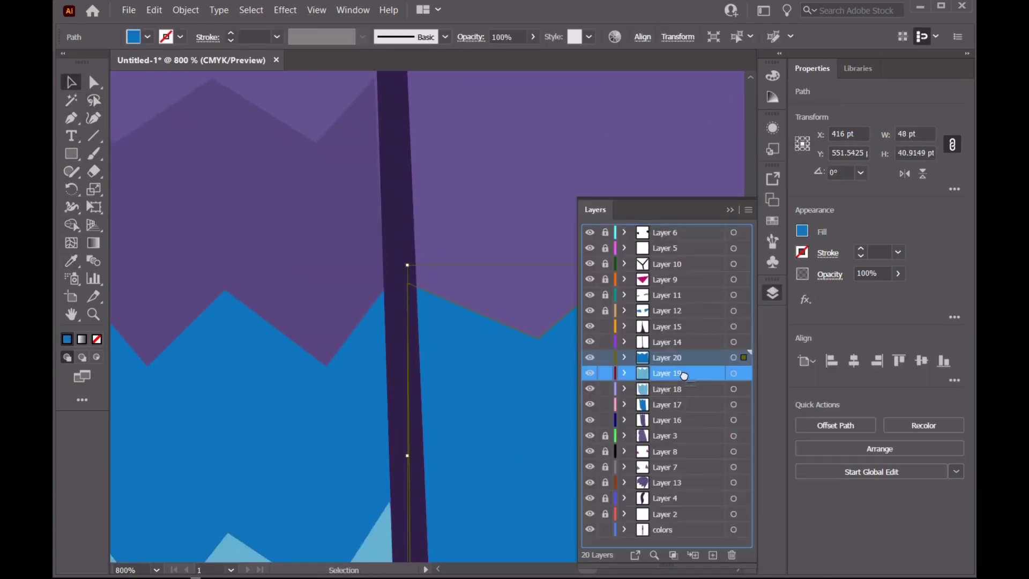
click(772, 293)
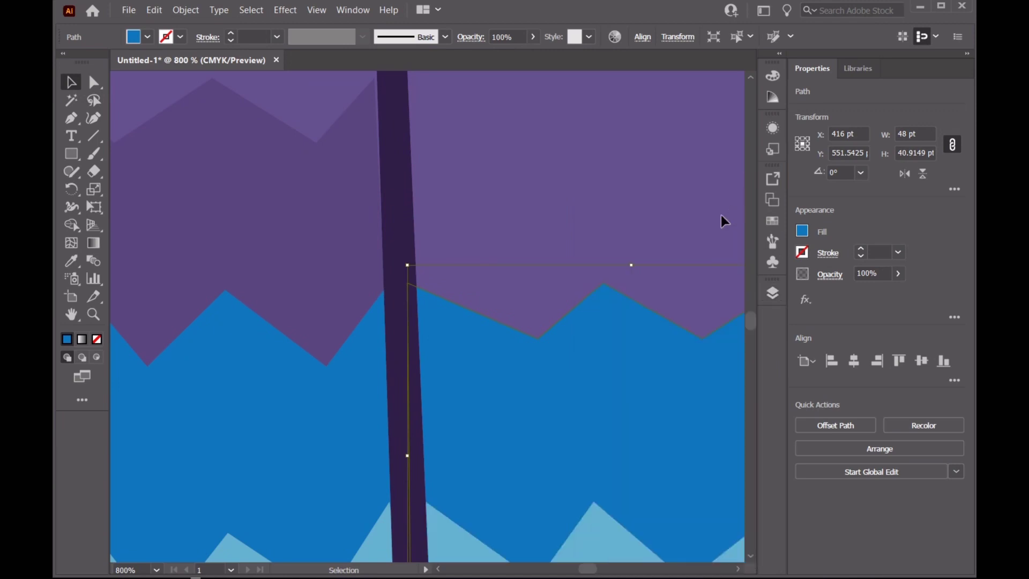
scroll(677, 260, down, 3)
scroll(741, 209, up, 1)
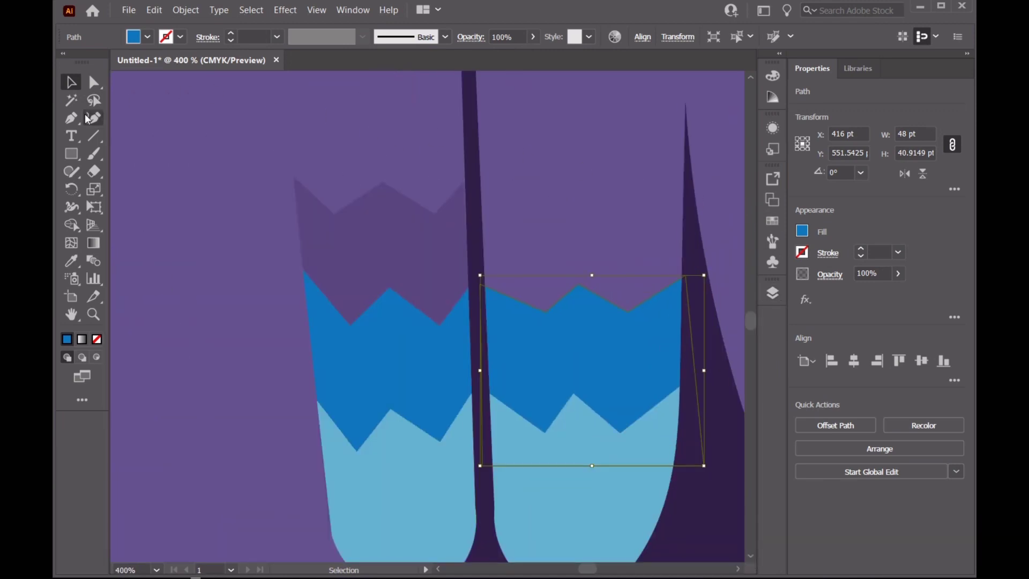
Step: Pen-draw a third zigzag-topped band above the blue one on the second leg
click(480, 179)
click(545, 204)
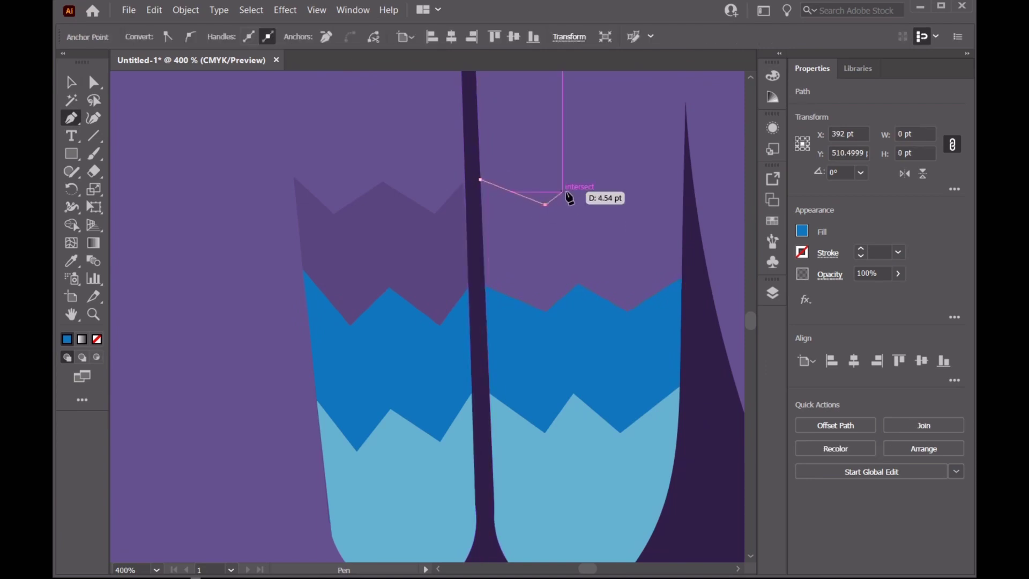
click(589, 177)
click(634, 204)
click(686, 170)
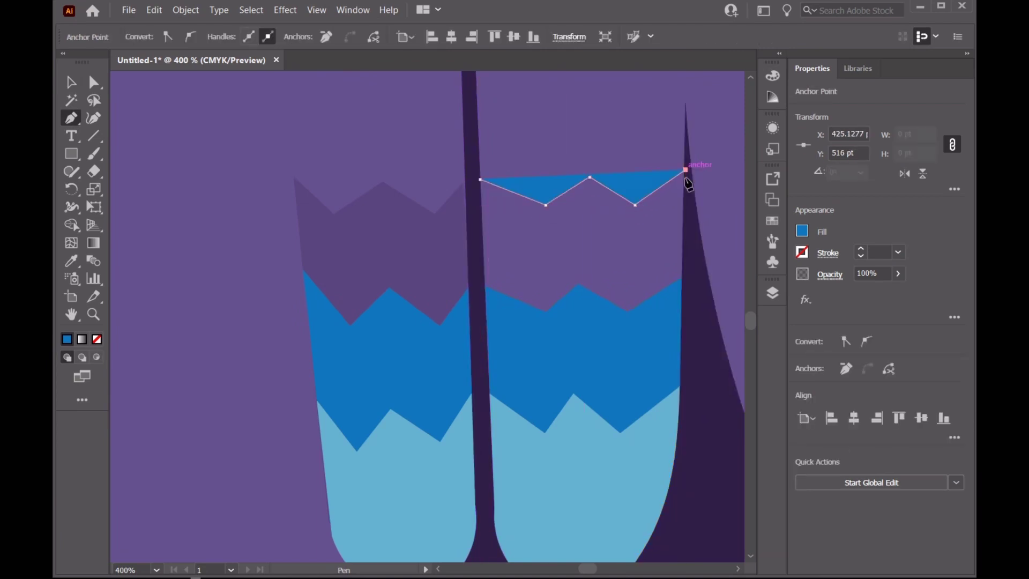
click(690, 327)
click(479, 328)
click(480, 179)
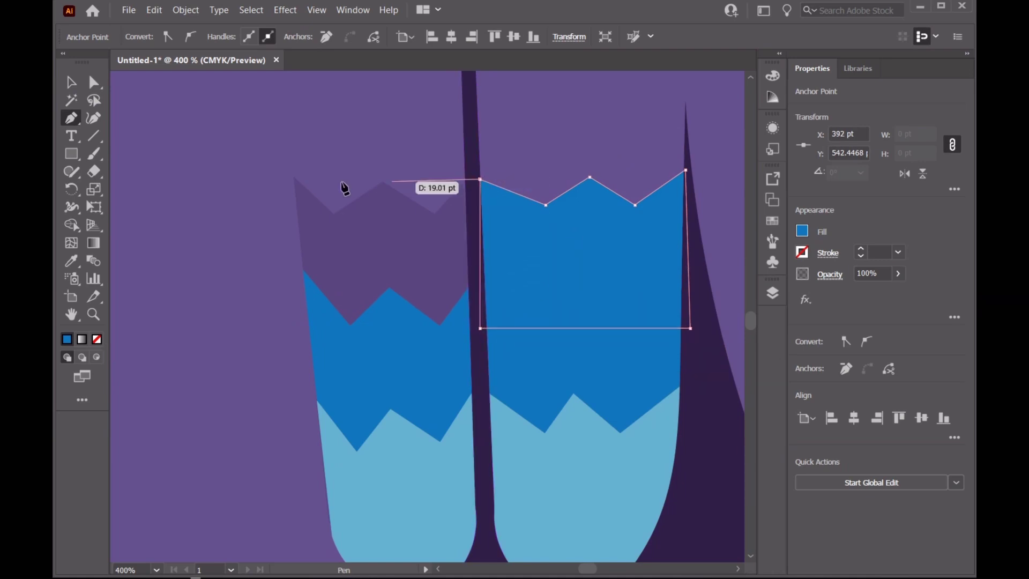
Step: Fill the band with sampled purple, deselect, and zoom out to view the whole cat
key(i)
click(405, 248)
click(79, 82)
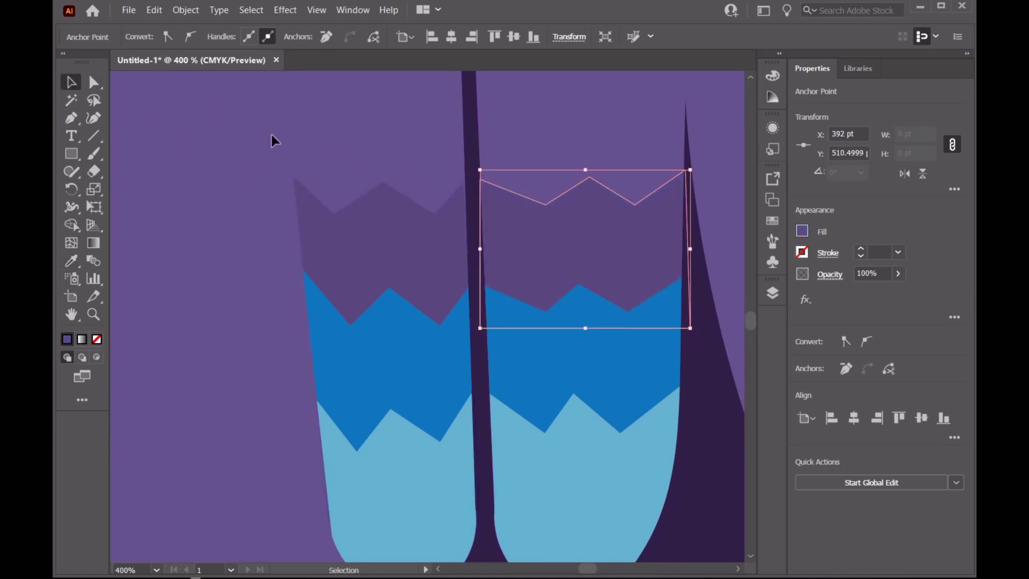
key(ctrl+shift+a)
scroll(602, 258, down, 2)
scroll(704, 233, down, 1)
scroll(704, 233, down, 2)
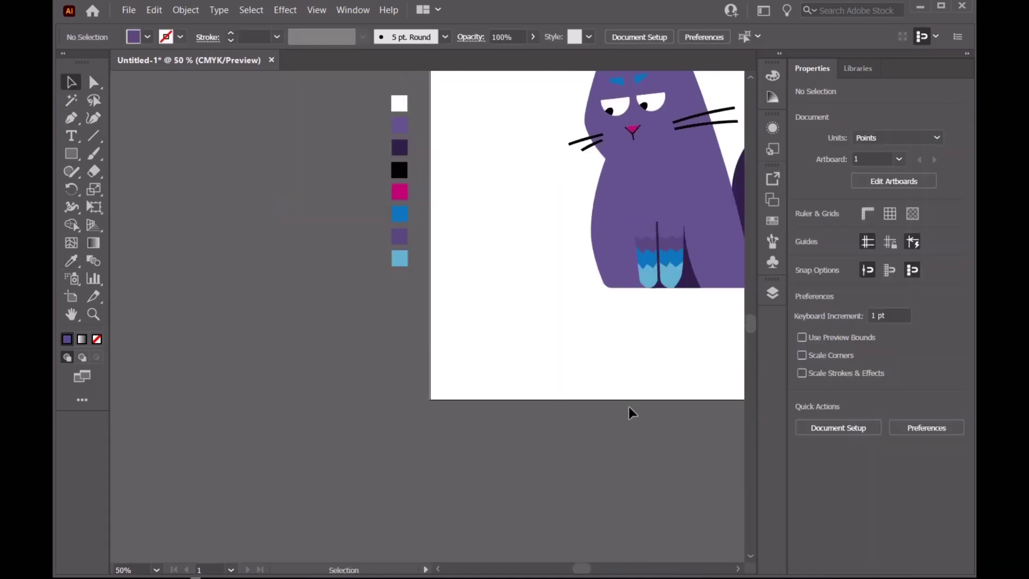
scroll(654, 339, left, 5)
scroll(651, 345, up, 4)
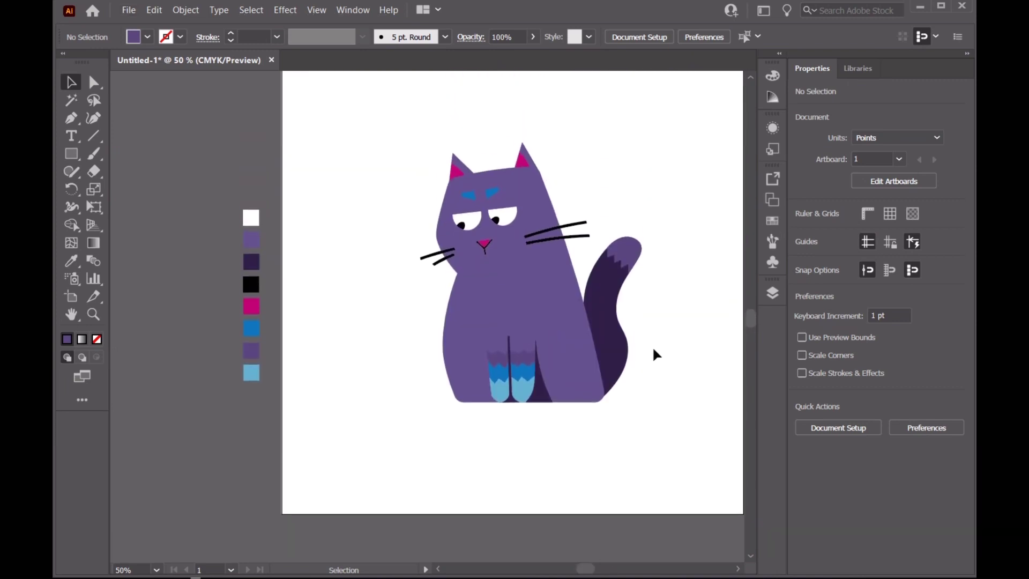
scroll(651, 346, up, 1)
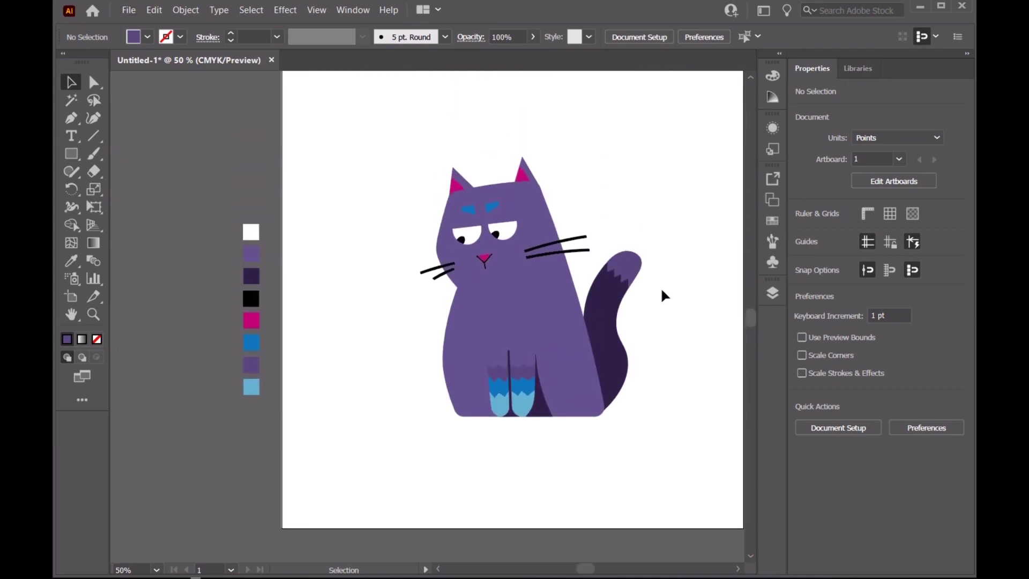
click(772, 293)
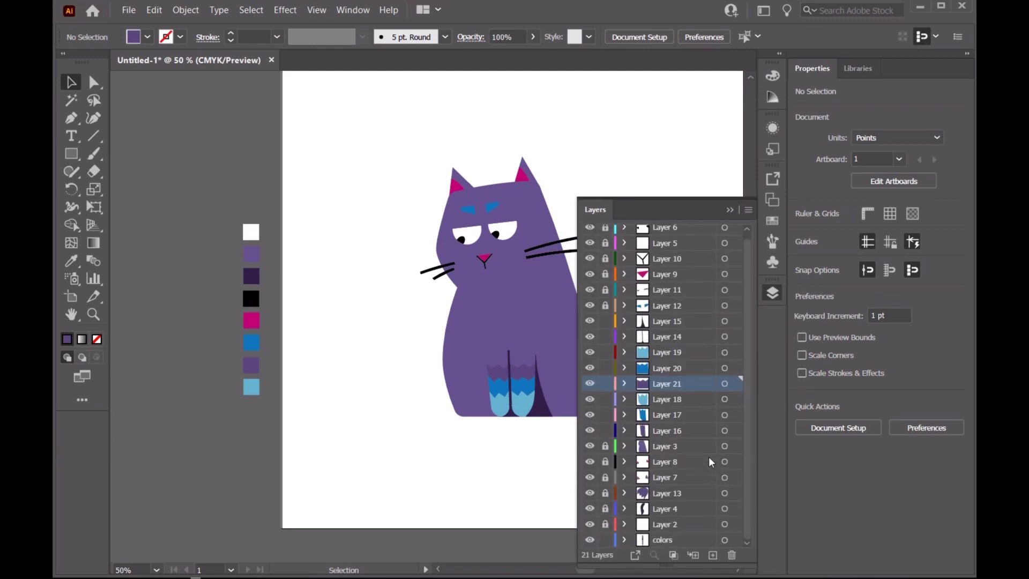
Step: Draw a wide oval below the cat, fill it dark purple and set its opacity to 25%
click(543, 198)
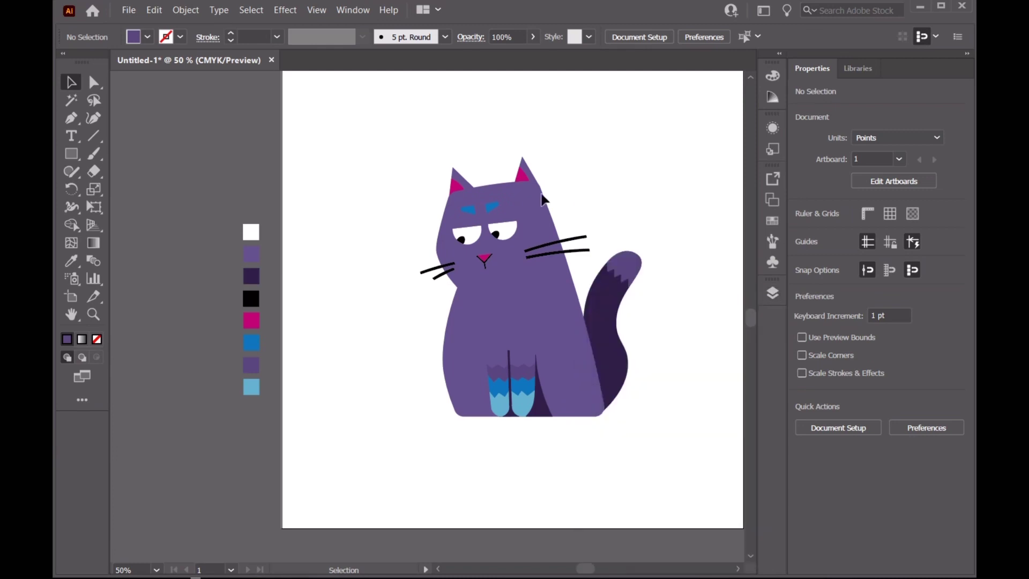
drag(71, 153, 131, 188)
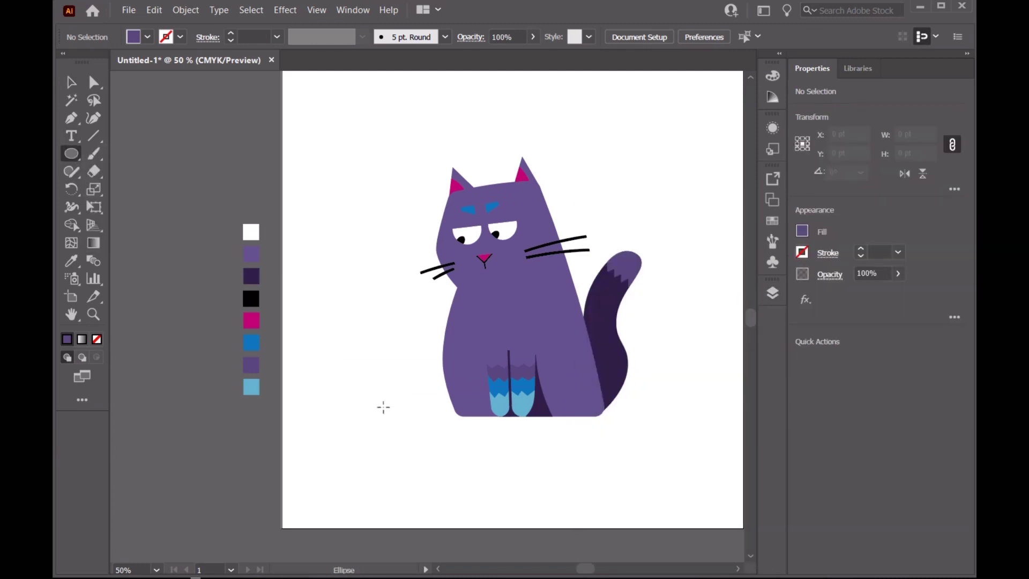
drag(383, 408, 690, 431)
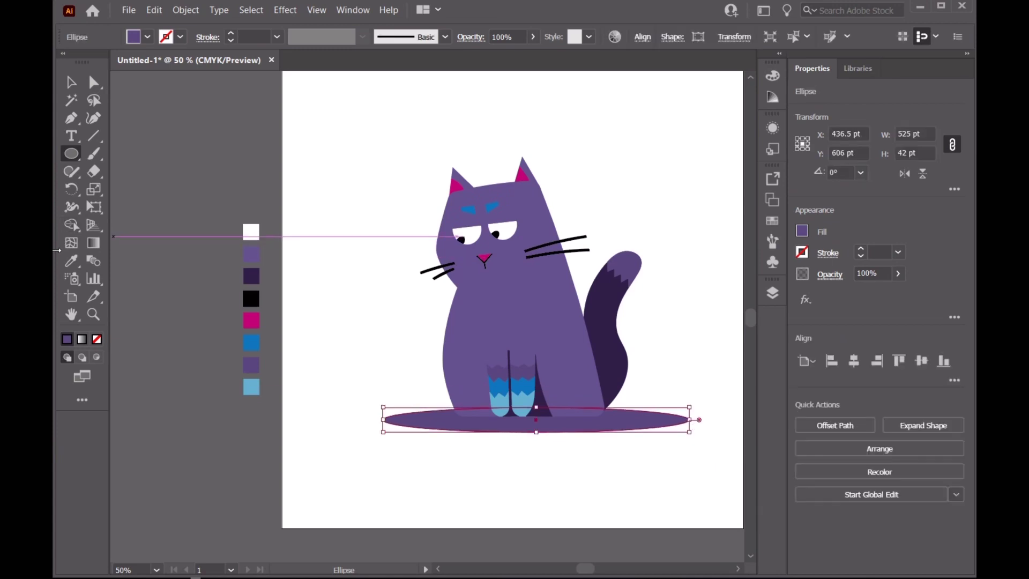
key(i)
click(256, 279)
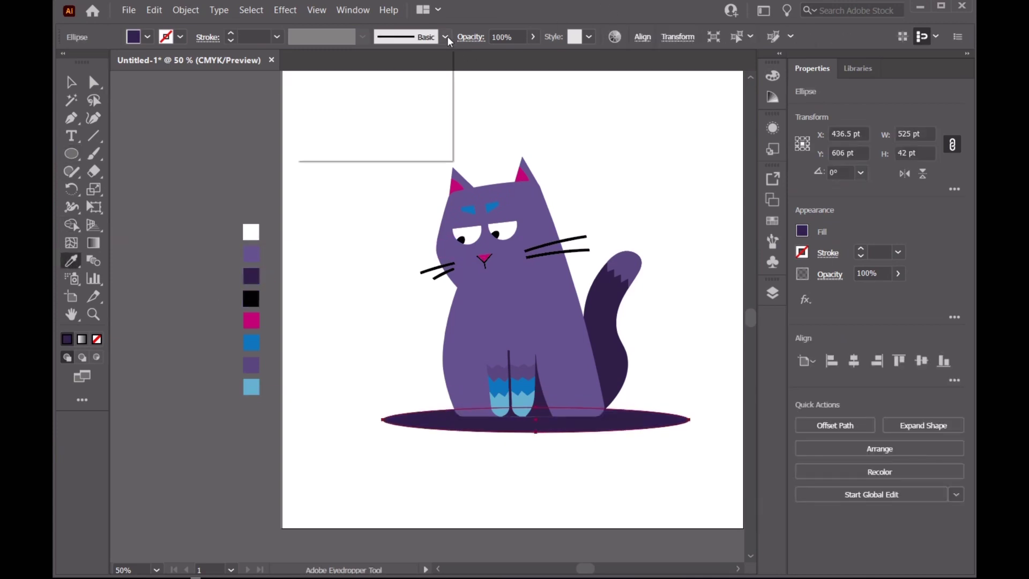
click(532, 36)
drag(517, 61, 492, 57)
Step: Flatten the shadow oval to 525 × 23 pt and centre it under the cat's feet
key(v)
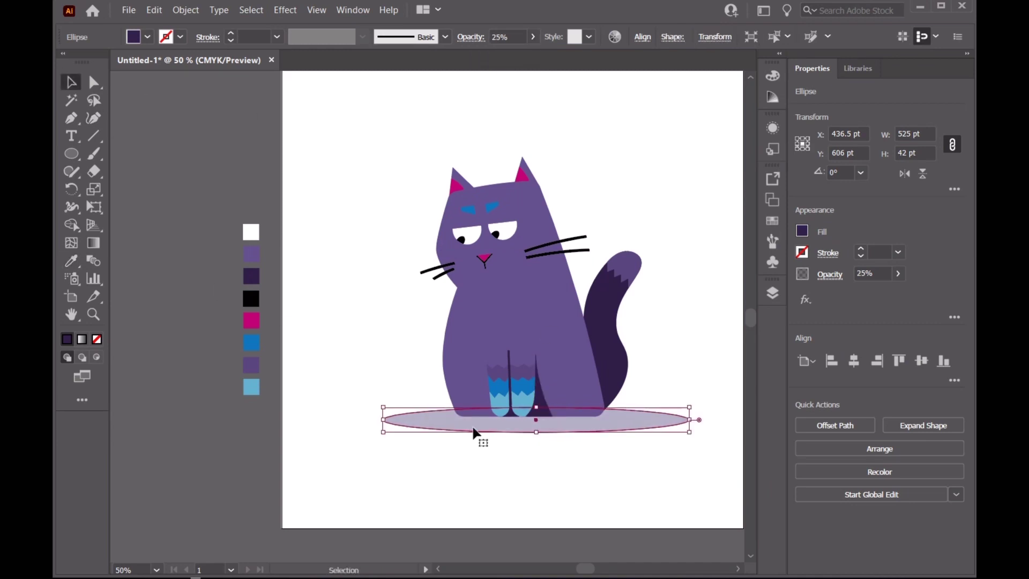
key(Up)
key(Up)
key(Up)
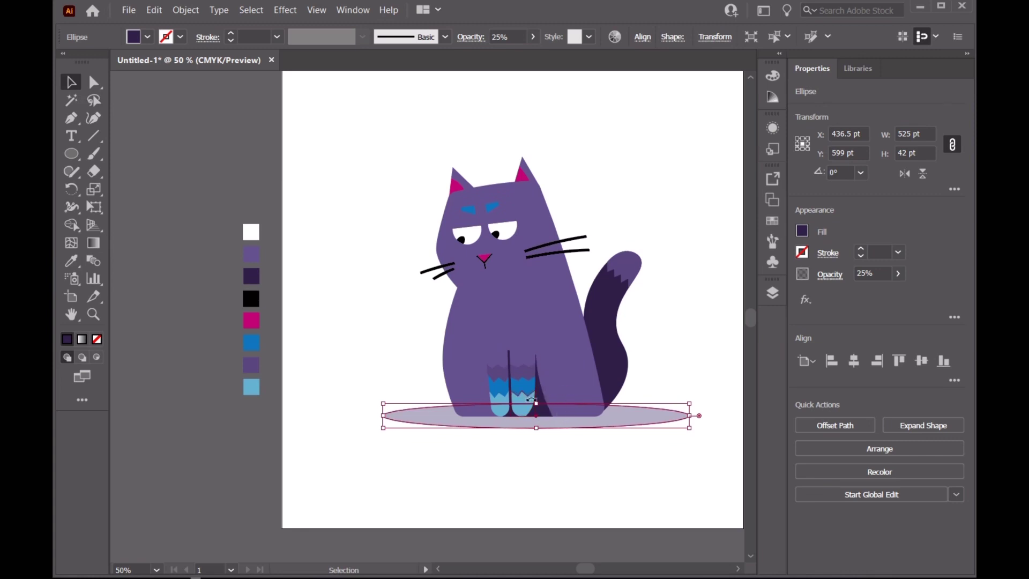
drag(536, 403, 538, 424)
click(212, 177)
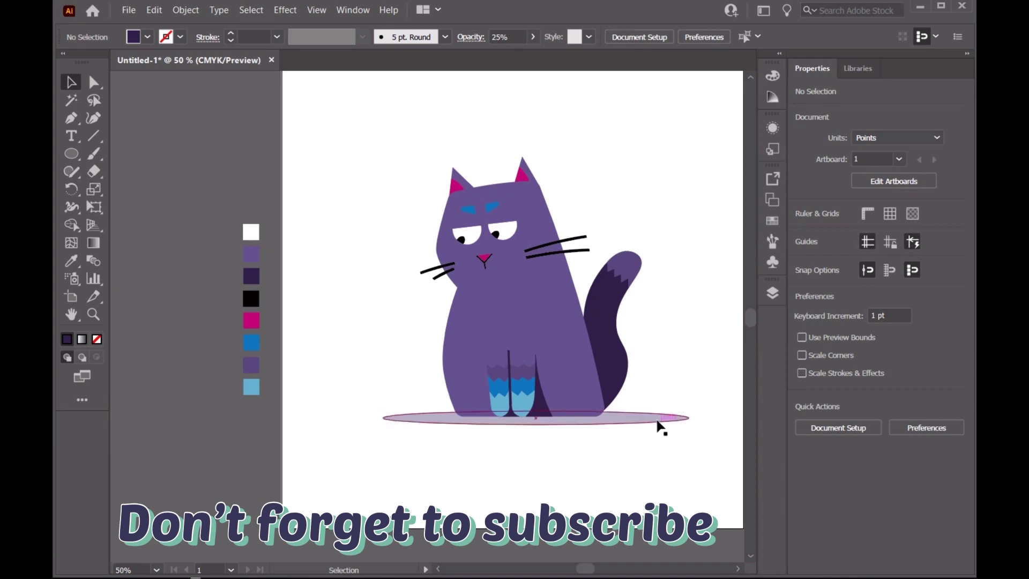
click(687, 419)
drag(465, 418, 457, 419)
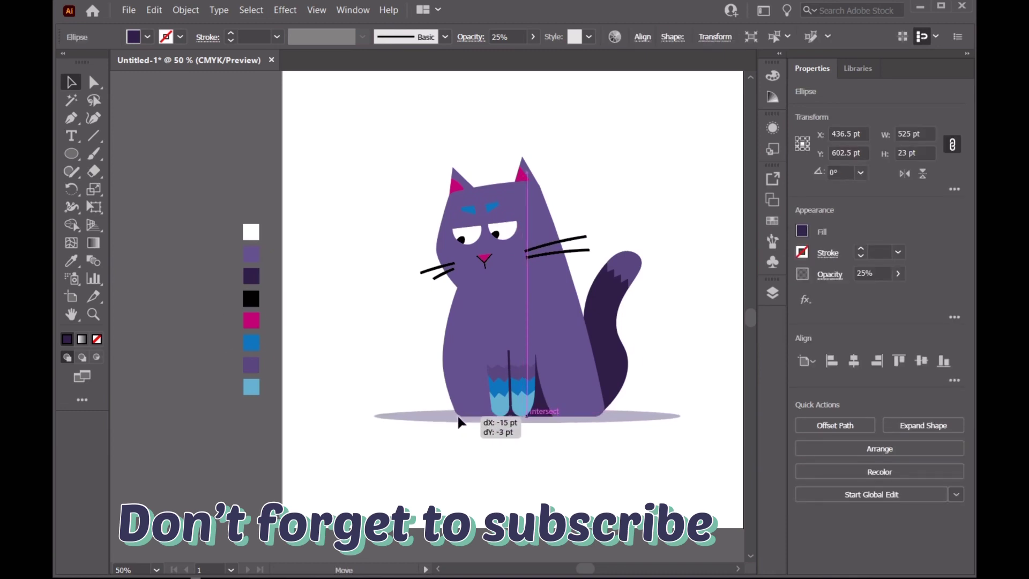
drag(457, 417, 457, 416)
click(225, 188)
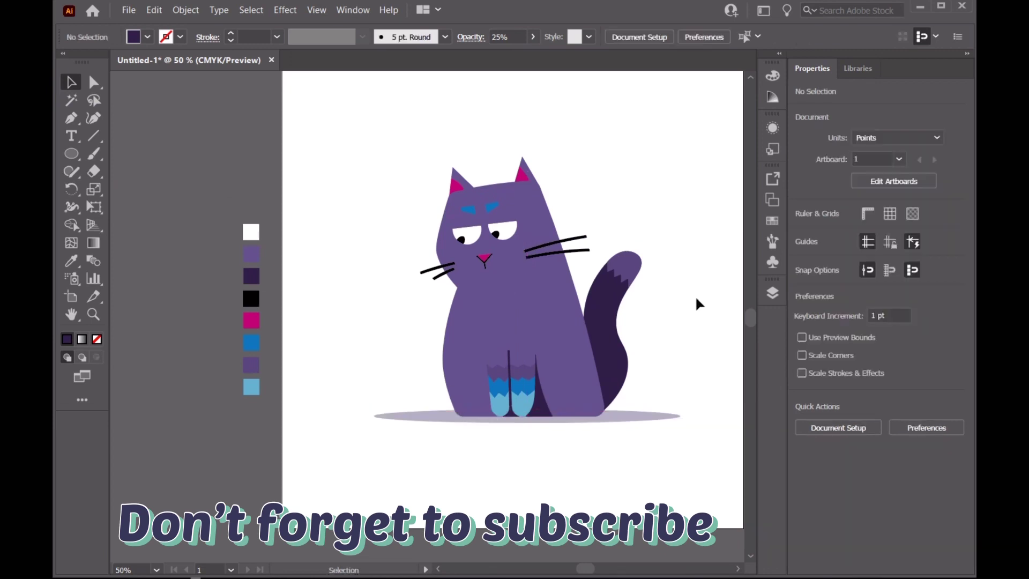
click(772, 293)
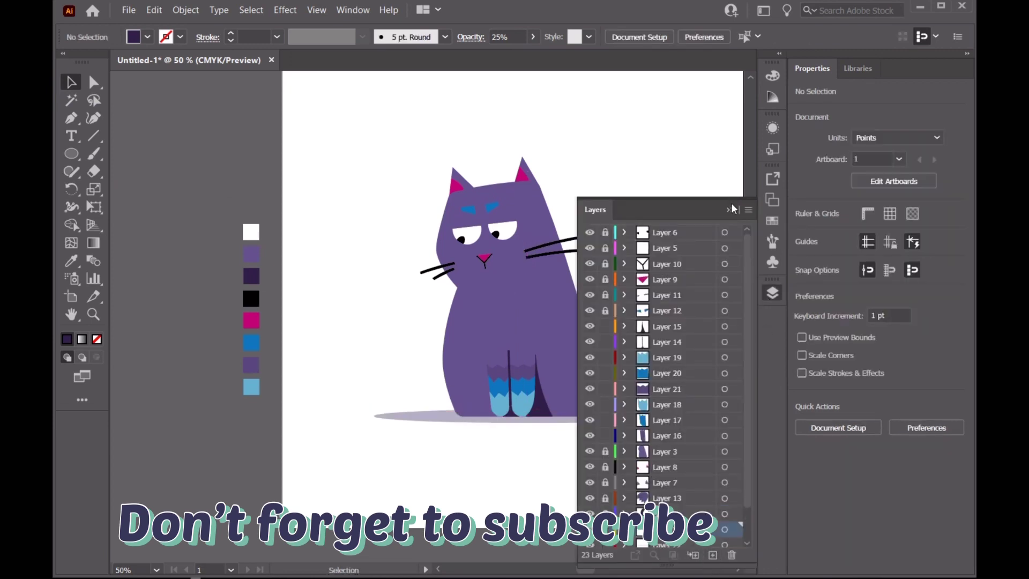
Step: Draw a thin 60 × 6 pt dark rectangle on the shadow's left end
click(731, 210)
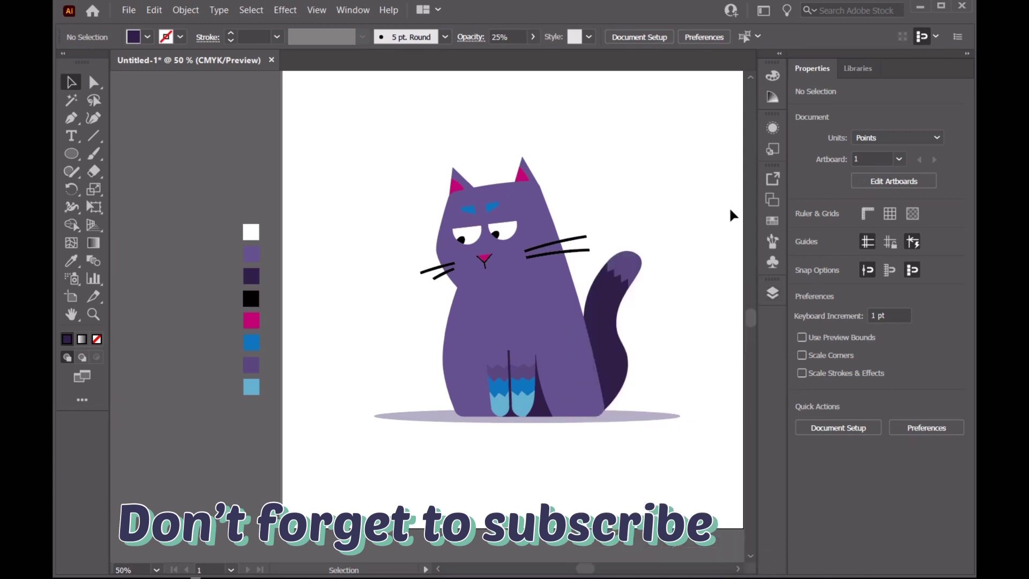
click(71, 154)
right_click(86, 151)
click(120, 167)
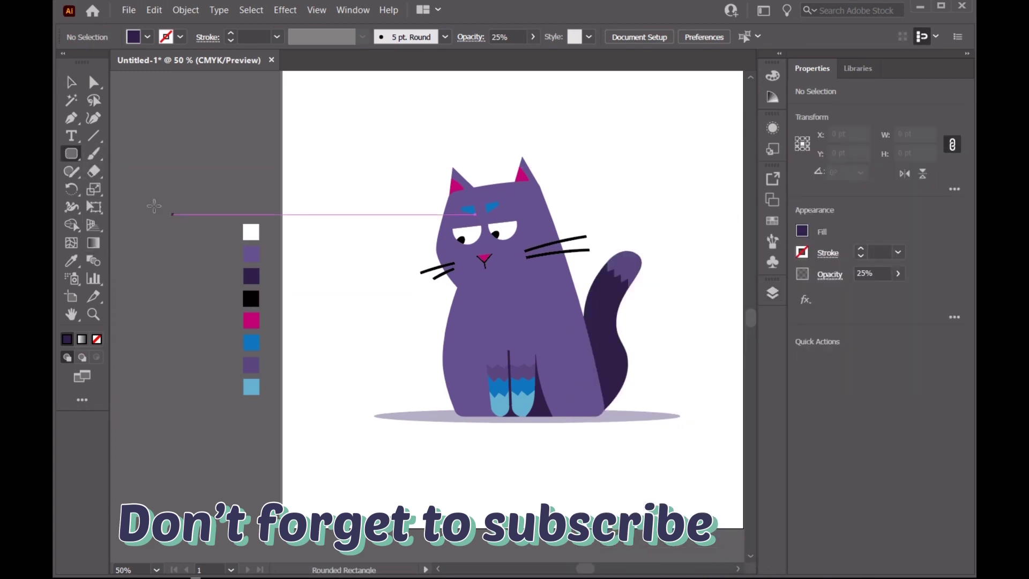
right_click(69, 156)
click(134, 153)
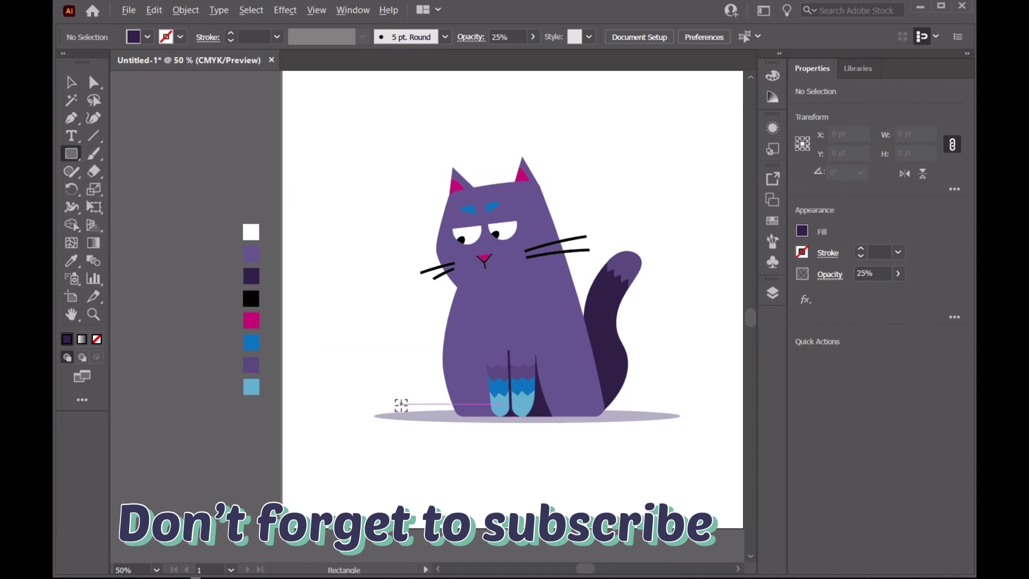
scroll(371, 413, up, 4)
scroll(385, 420, up, 2)
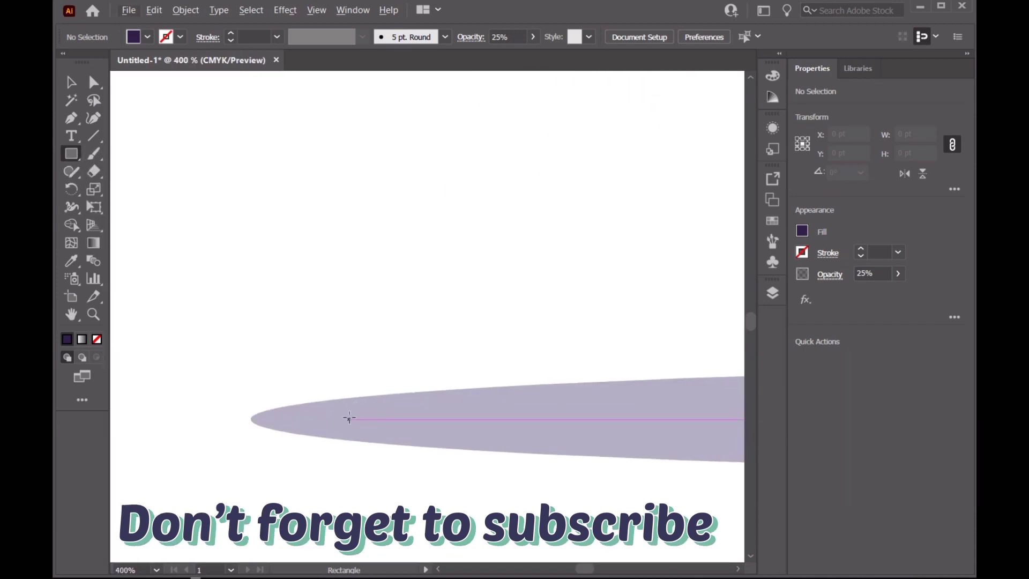
drag(349, 417, 630, 389)
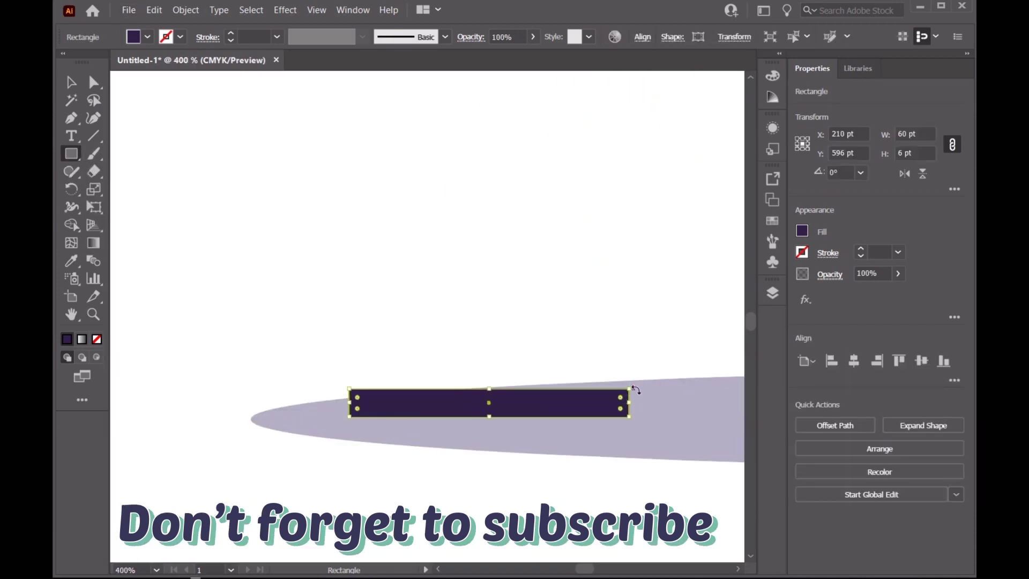
Step: Slightly round the bar's corners using the live corner widget
click(94, 82)
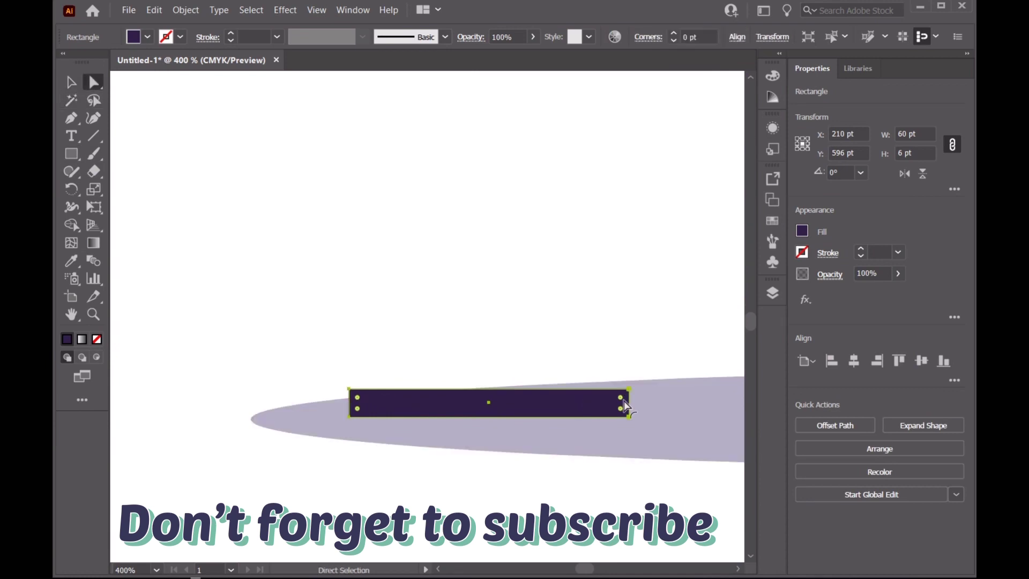
drag(624, 403, 359, 403)
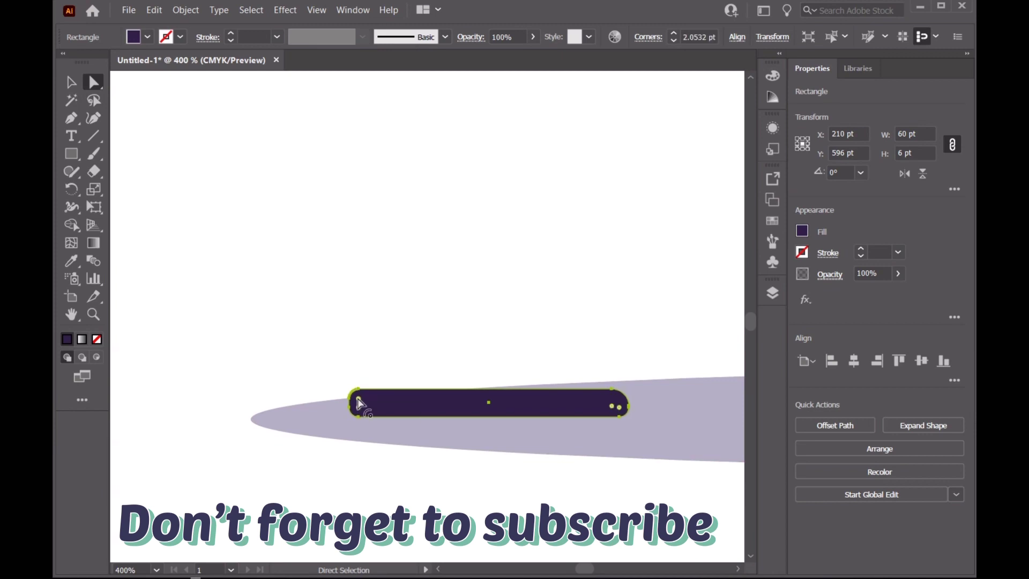
double_click(358, 403)
click(568, 354)
drag(357, 403, 360, 405)
click(71, 82)
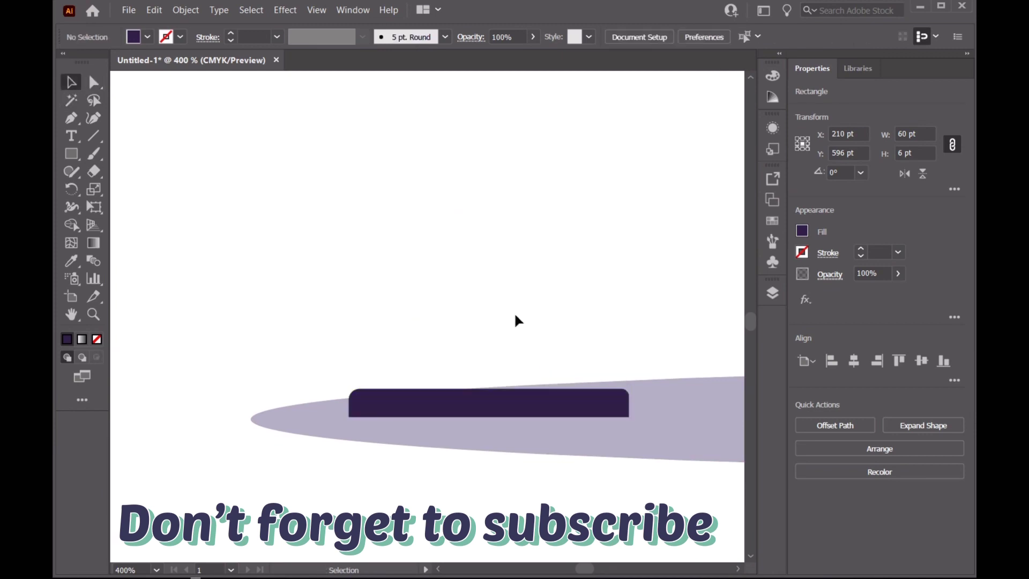
click(513, 312)
scroll(368, 394, down, 5)
Step: Sample black as the fill and draw a small 17 × 8 pt block on the dark bar
key(i)
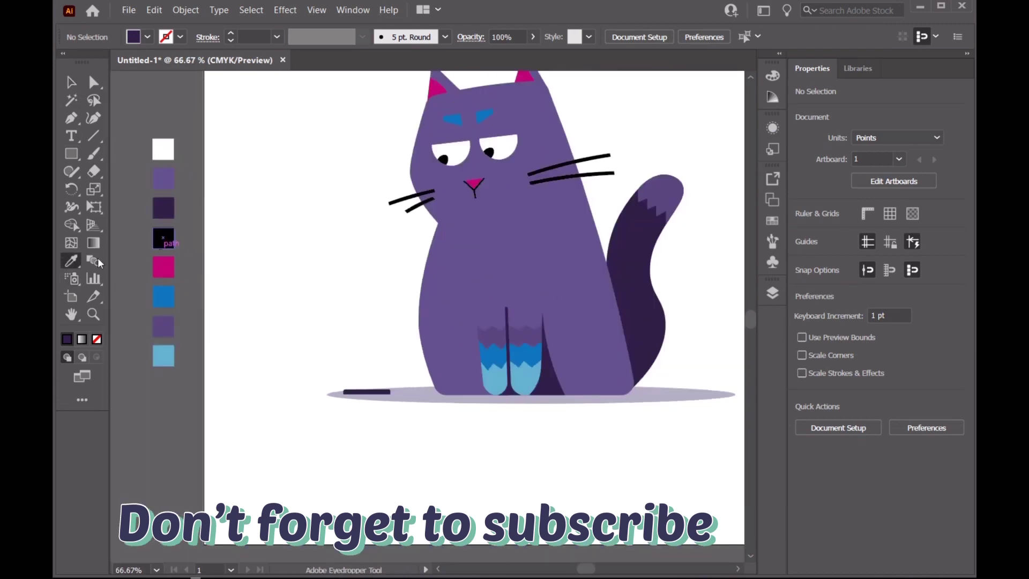
click(163, 238)
key(v)
scroll(348, 369, up, 2)
scroll(381, 450, up, 1)
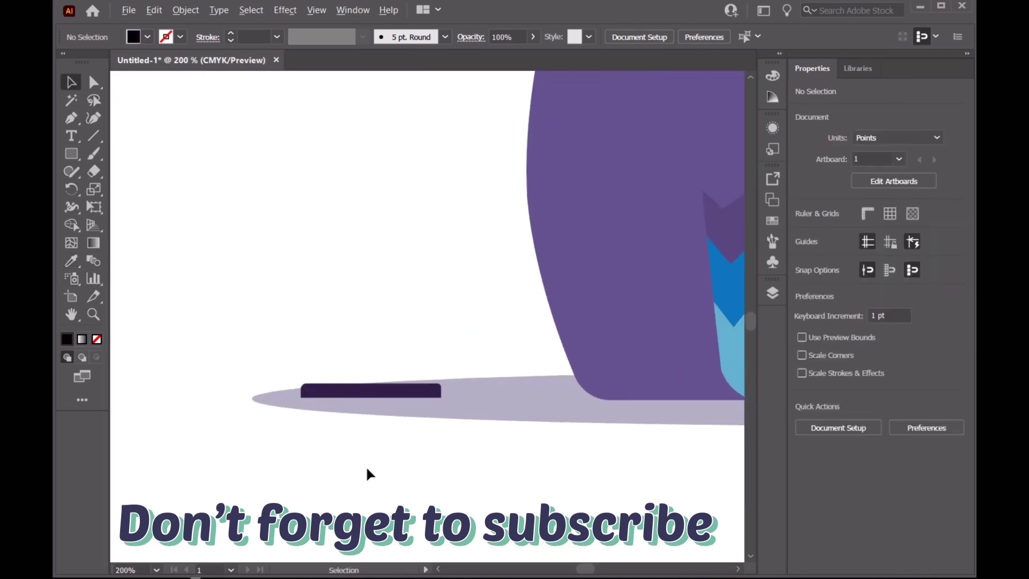
scroll(365, 465, up, 1)
click(76, 157)
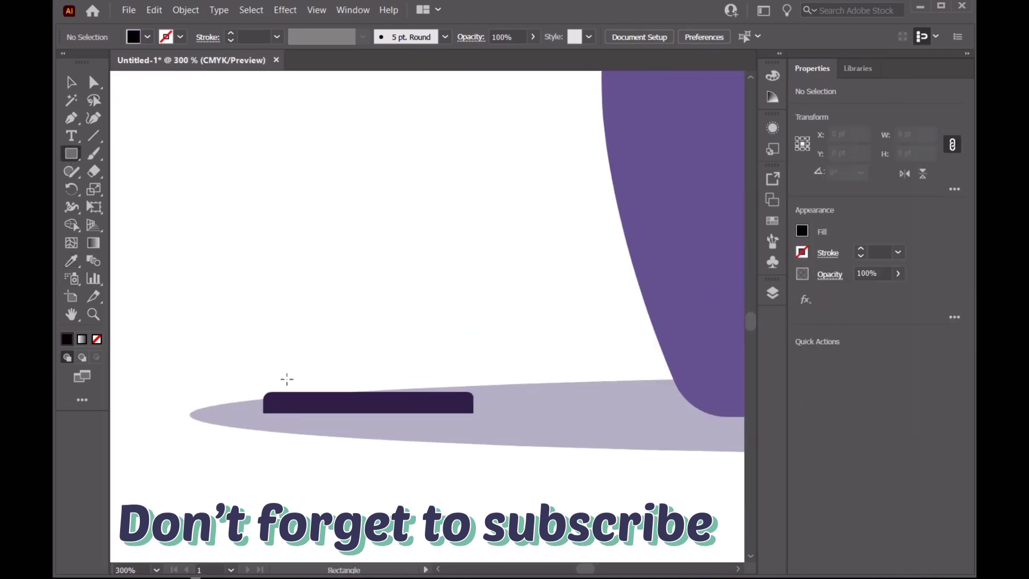
click(772, 293)
click(480, 277)
drag(337, 364, 397, 392)
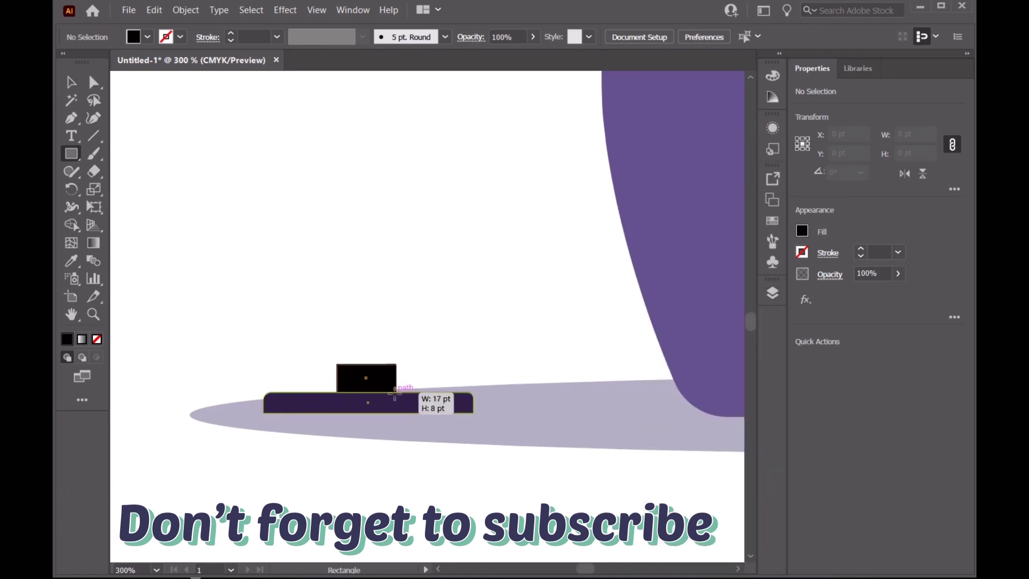
Step: Recolour the block light blue and add a new layer for the next joystick piece
click(767, 297)
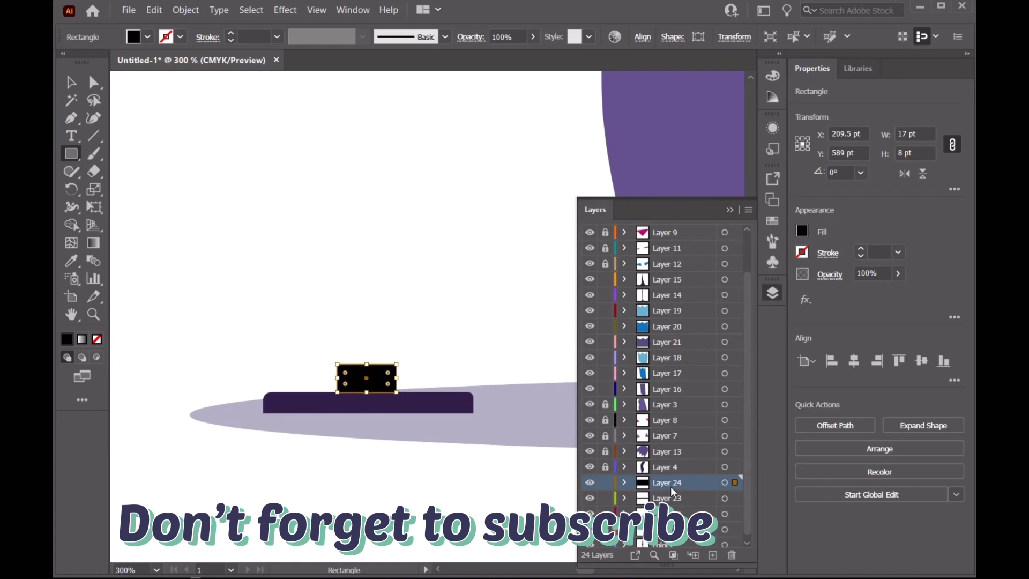
scroll(335, 366, down, 2)
scroll(335, 365, down, 3)
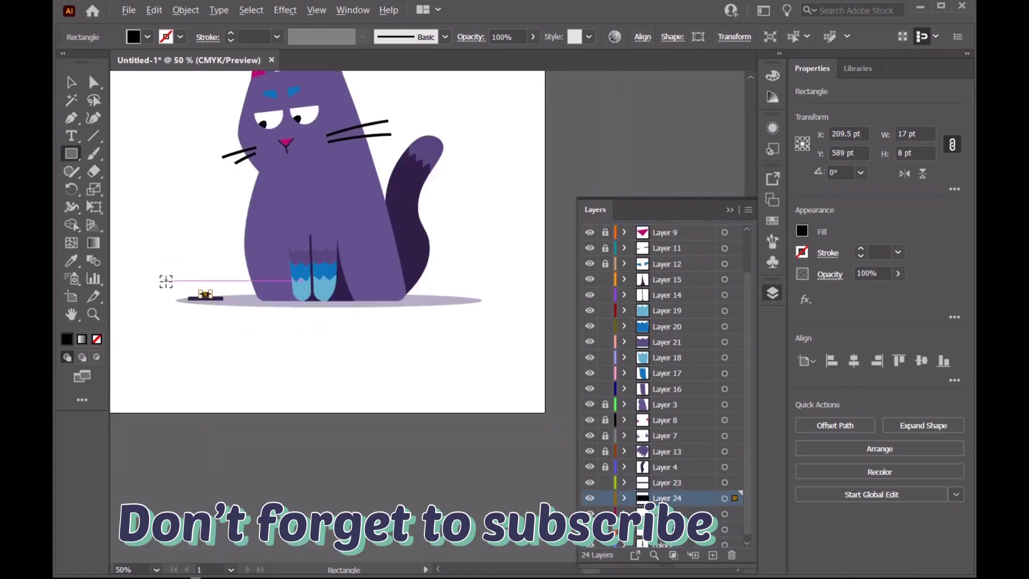
click(71, 261)
click(300, 286)
key(v)
click(202, 152)
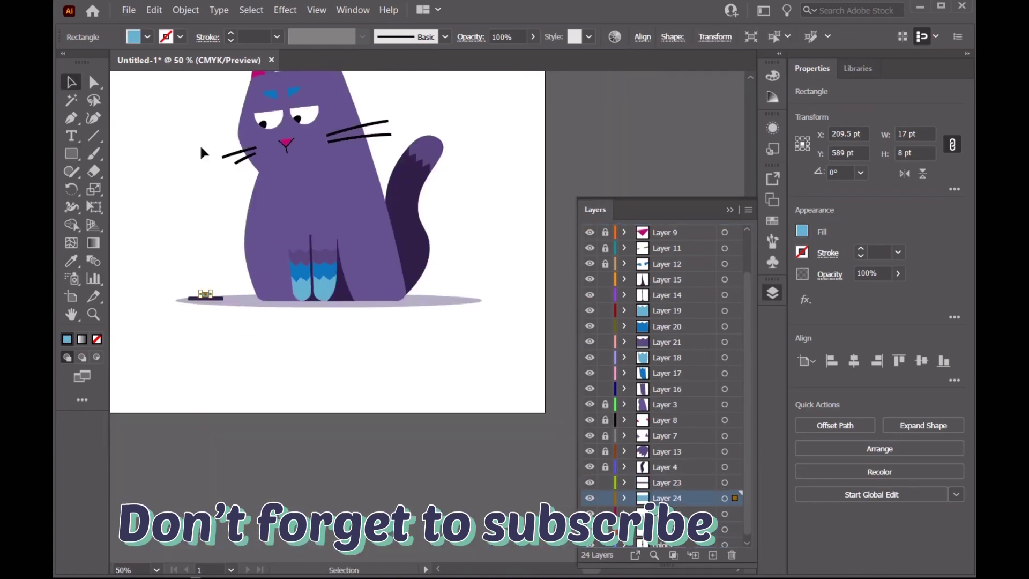
scroll(191, 286, up, 4)
scroll(277, 311, up, 1)
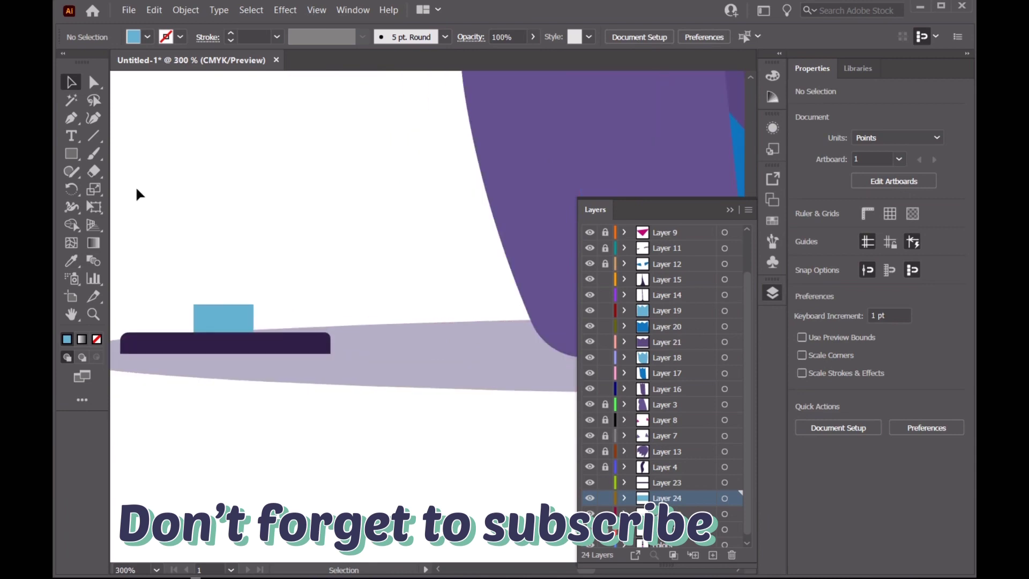
scroll(387, 354, down, 2)
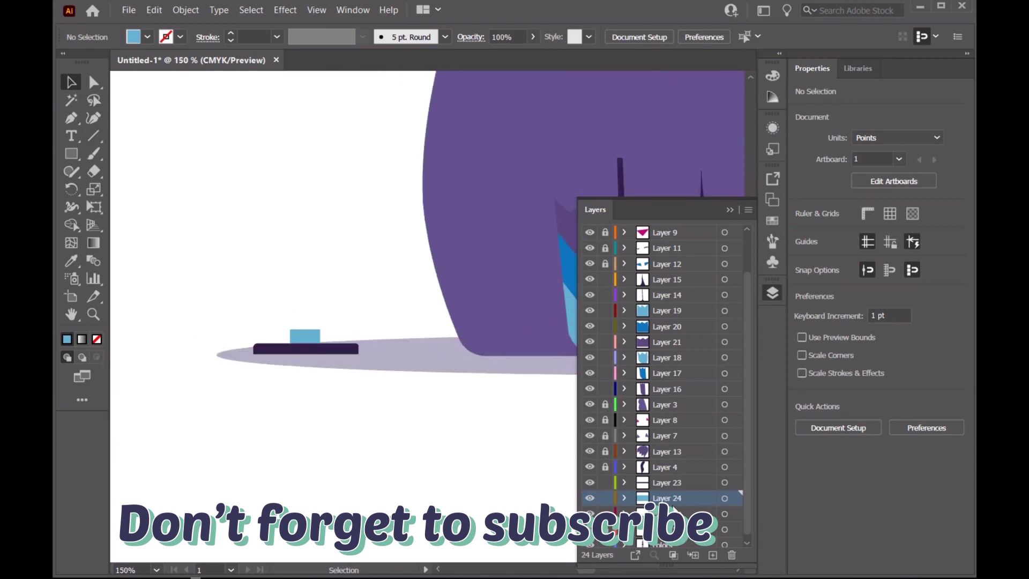
click(673, 511)
click(730, 210)
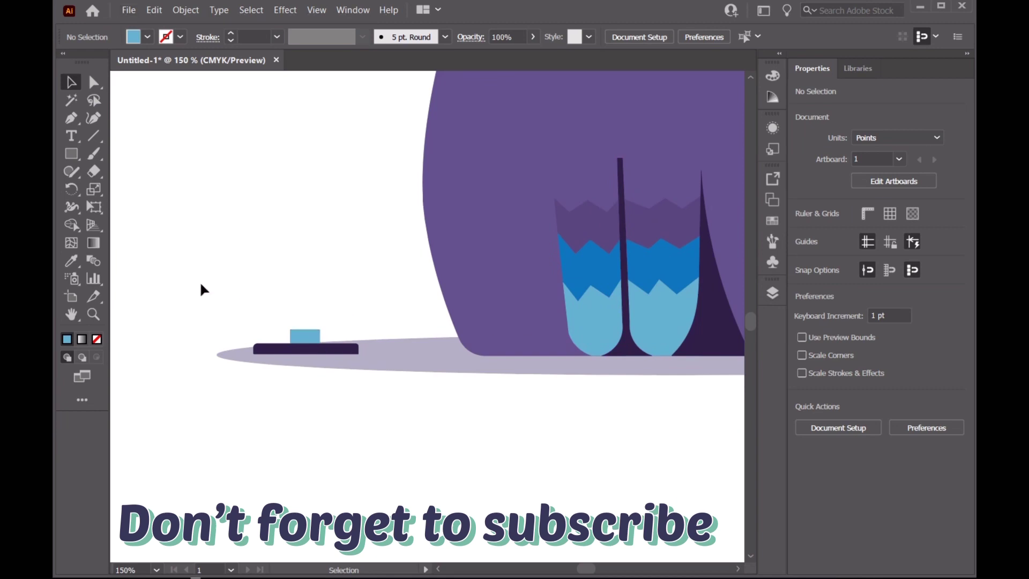
Step: Draw the handle outline with the Pen tool, rising from the blue block
click(72, 118)
click(309, 329)
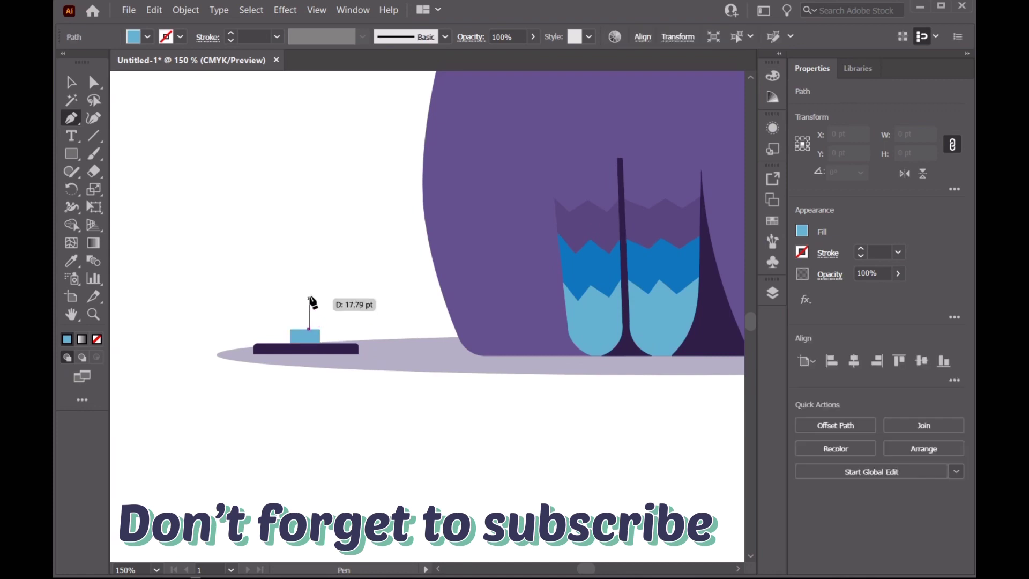
click(305, 274)
click(285, 263)
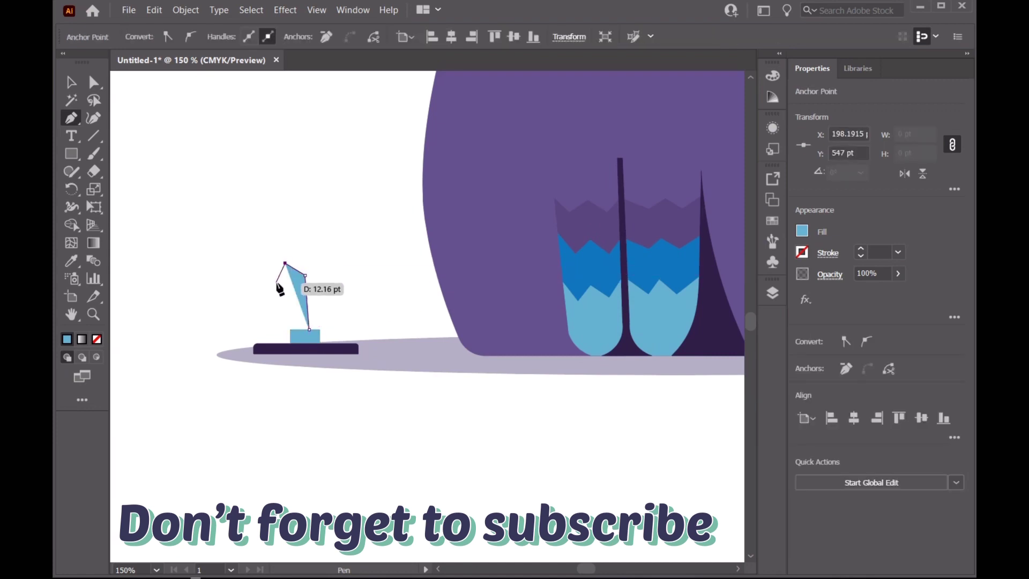
click(276, 282)
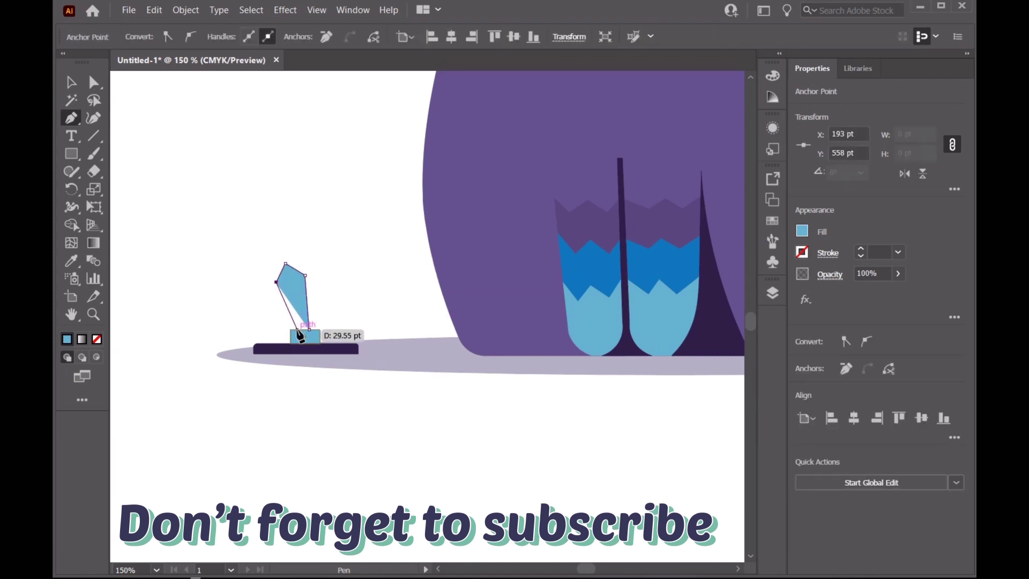
click(293, 329)
key(Return)
click(72, 82)
Step: Fill the handle with the magenta swatch colour
scroll(208, 352, down, 3)
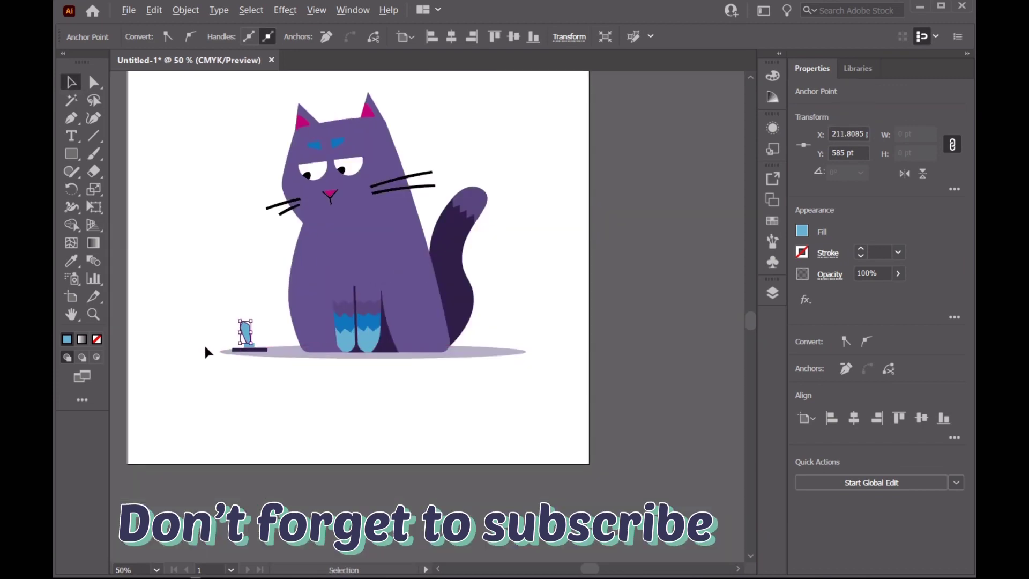
scroll(354, 375, left, 5)
click(71, 261)
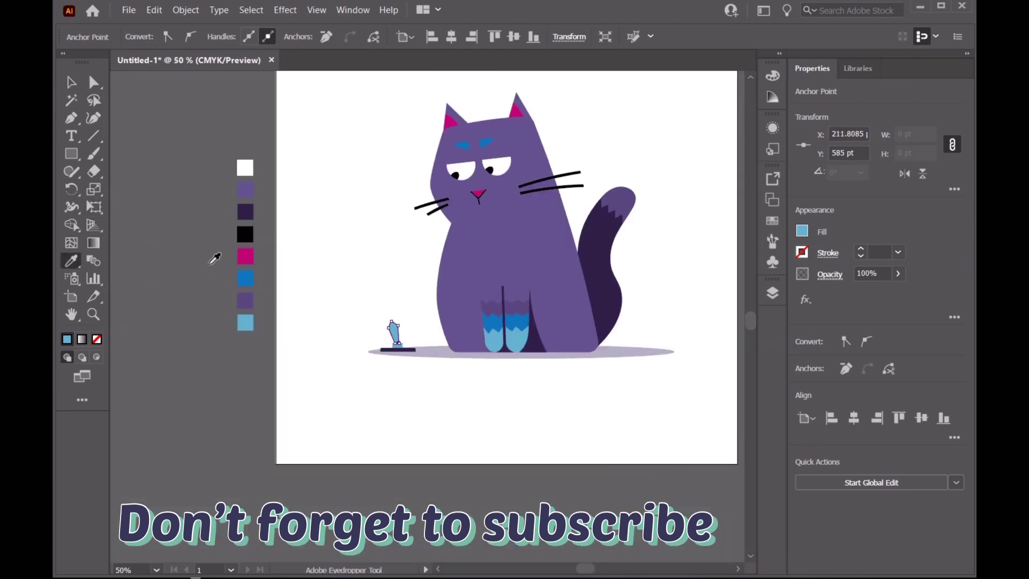
click(72, 83)
scroll(402, 370, up, 5)
Step: Round the handle's top with the Curvature tool, giving it 19.2 × 38.4 pt
key(shift+grave)
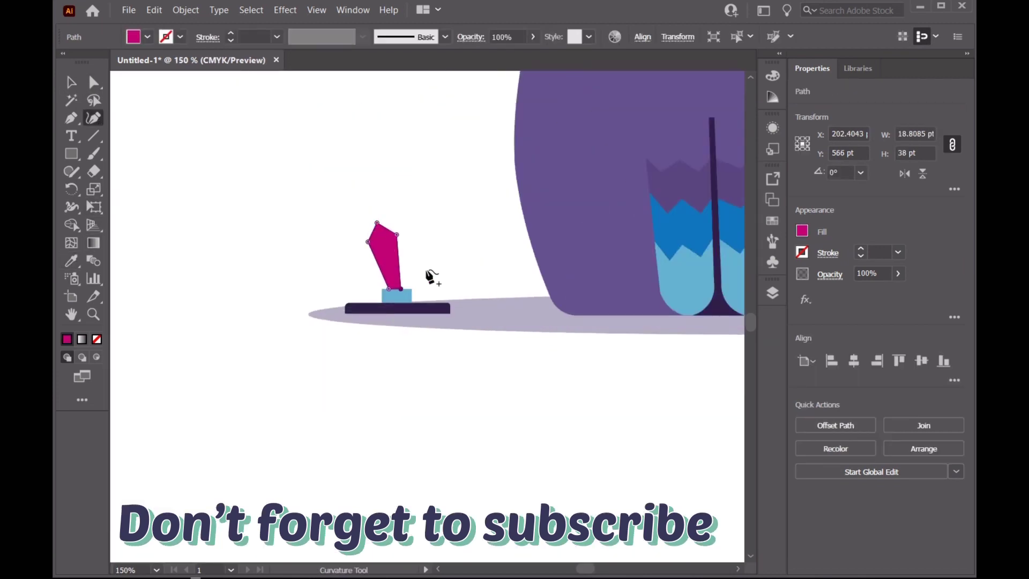
scroll(405, 292, up, 7)
scroll(383, 294, up, 1)
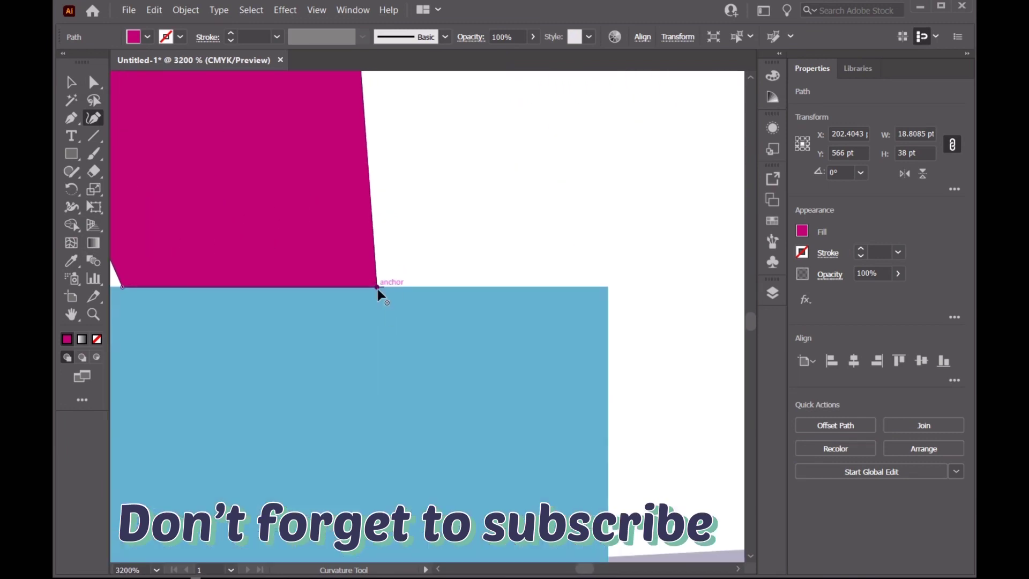
scroll(379, 291, down, 1)
scroll(322, 279, down, 2)
scroll(337, 263, down, 3)
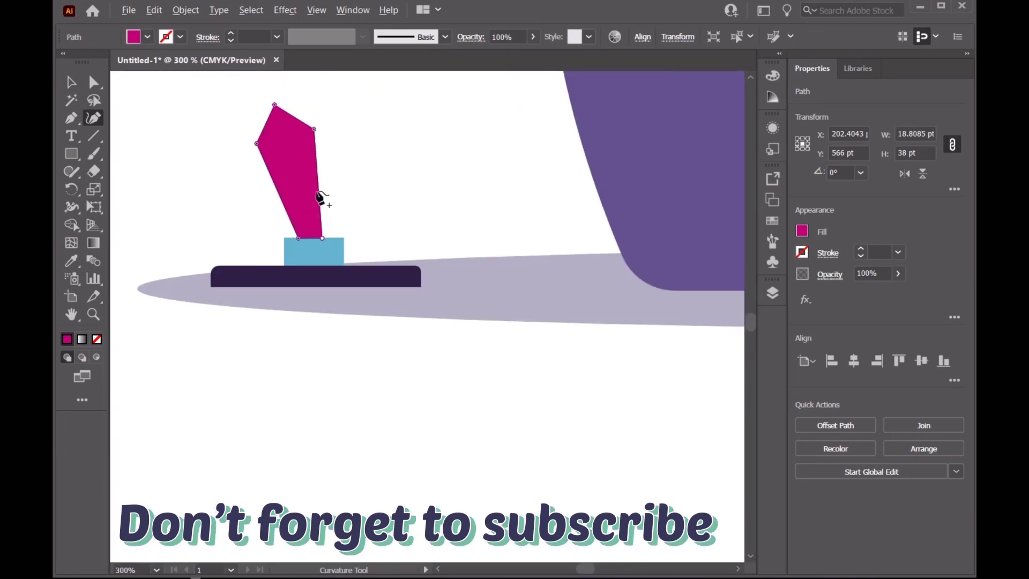
ctrl+click(274, 106)
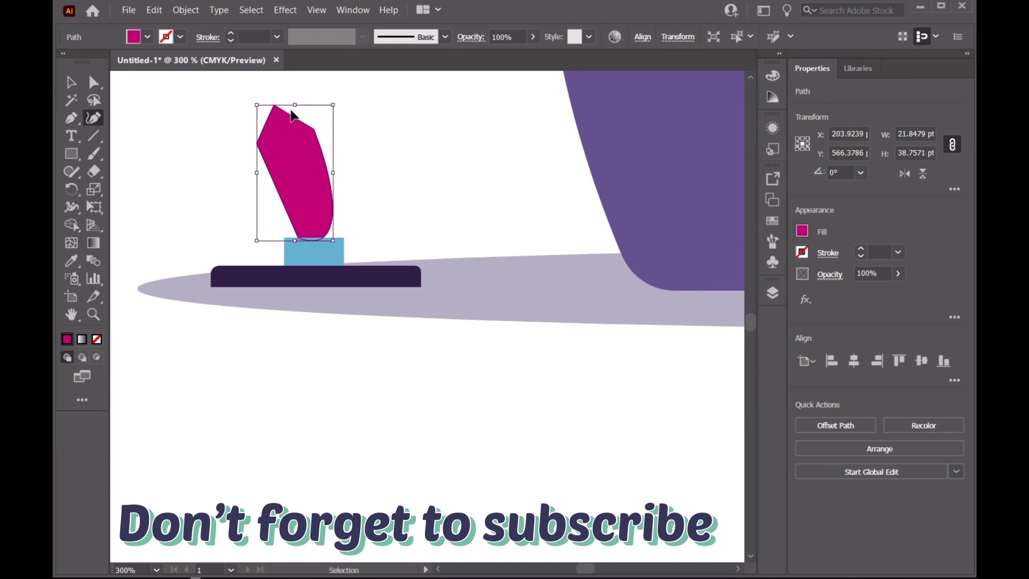
click(274, 105)
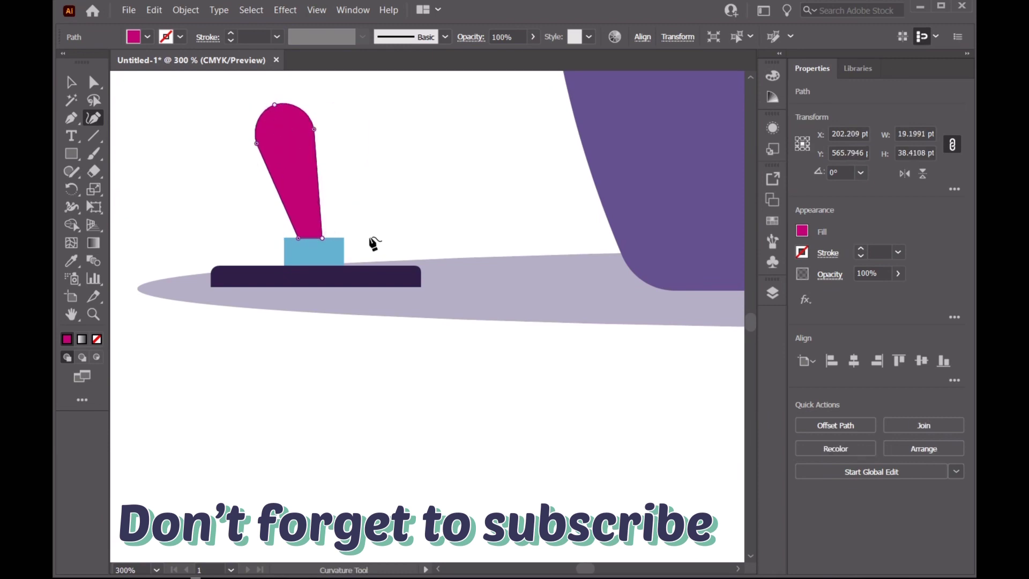
drag(78, 160, 138, 188)
Step: Add a new layer and draw a tiny circle near the handle's top
click(772, 293)
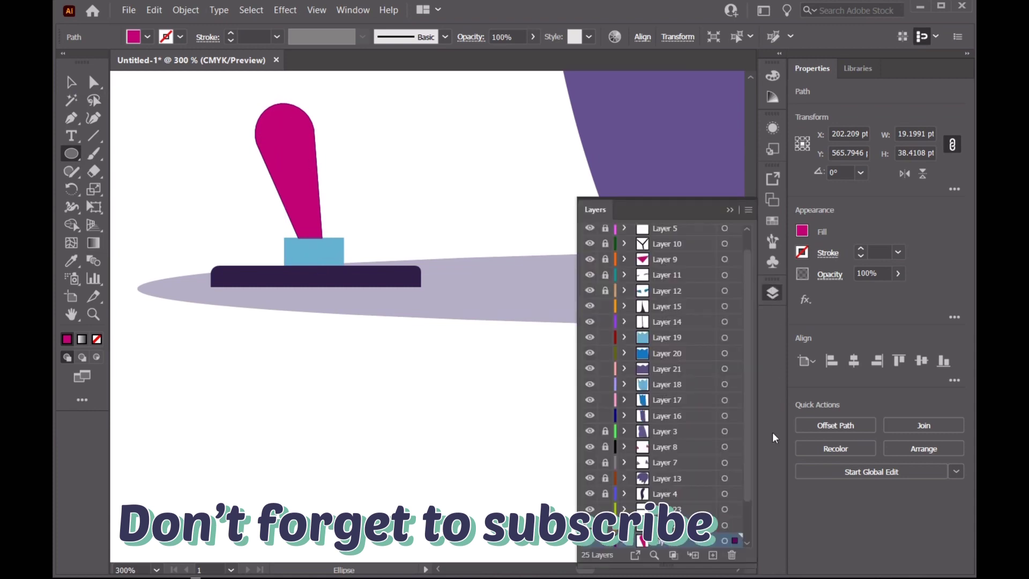
click(720, 556)
drag(290, 122, 292, 122)
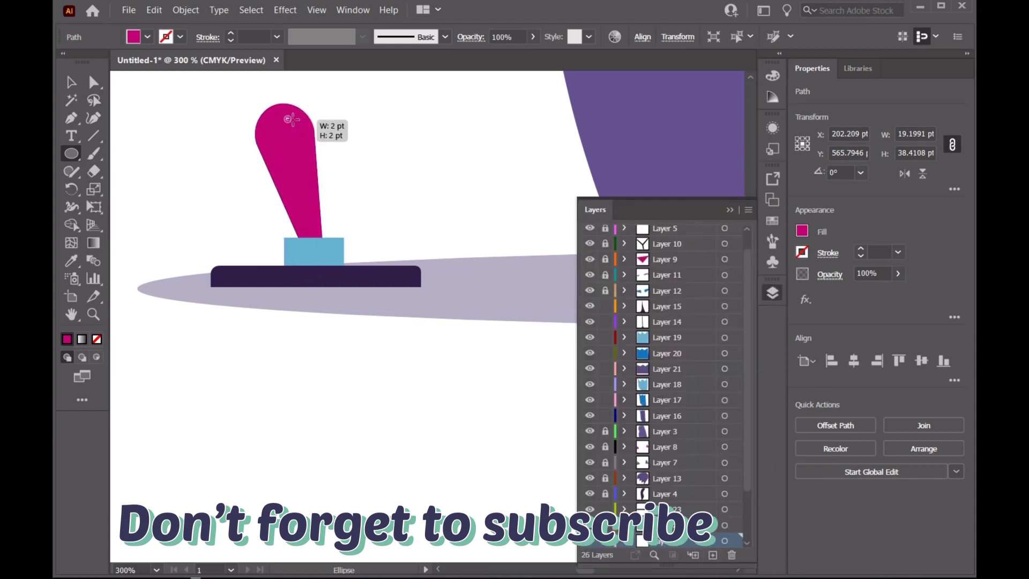
scroll(163, 184, down, 5)
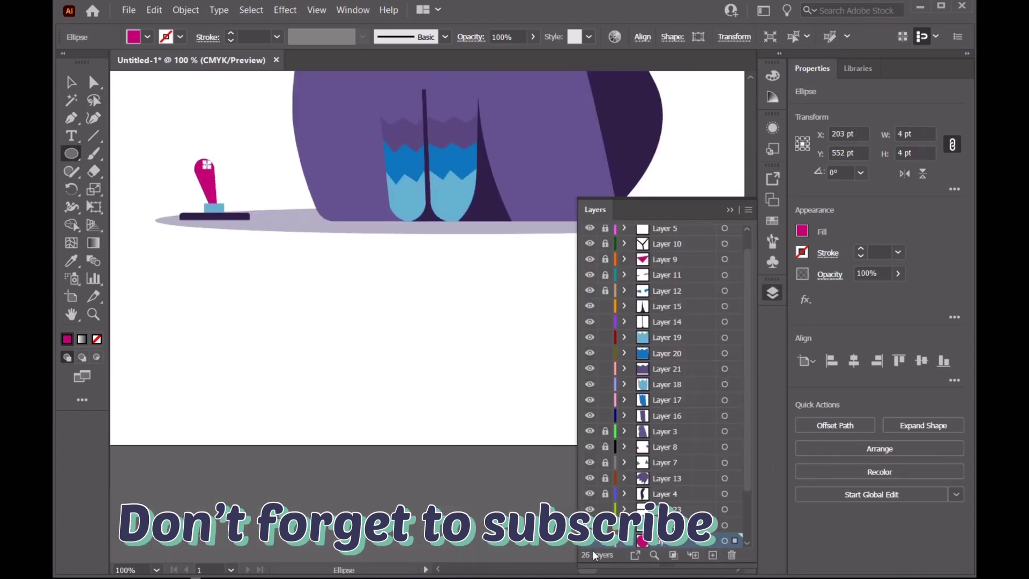
scroll(583, 571, left, 3)
scroll(290, 289, down, 3)
Step: Fill the tiny circle white as a highlight dot
key(i)
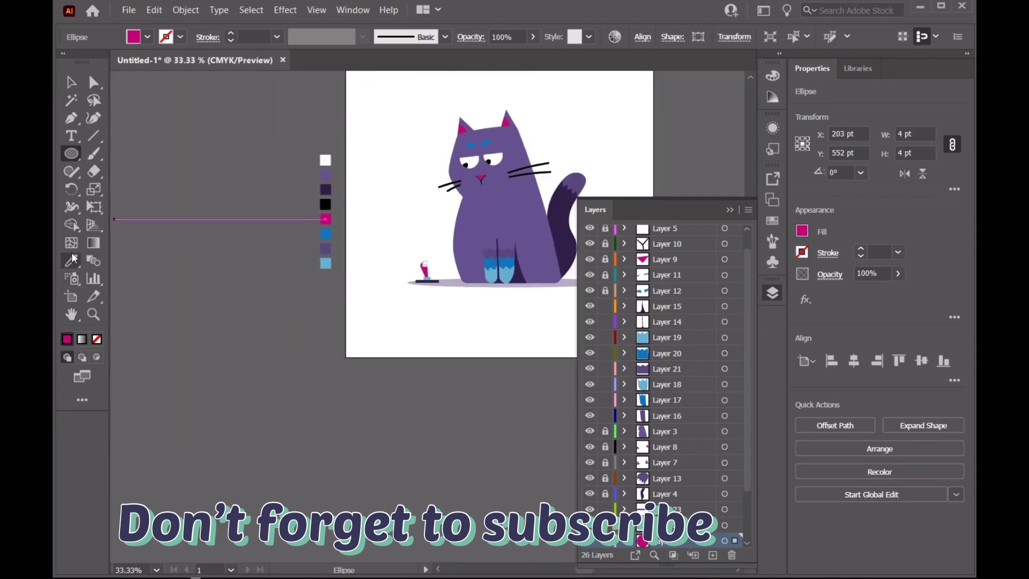
key(v)
click(191, 138)
scroll(449, 264, up, 3)
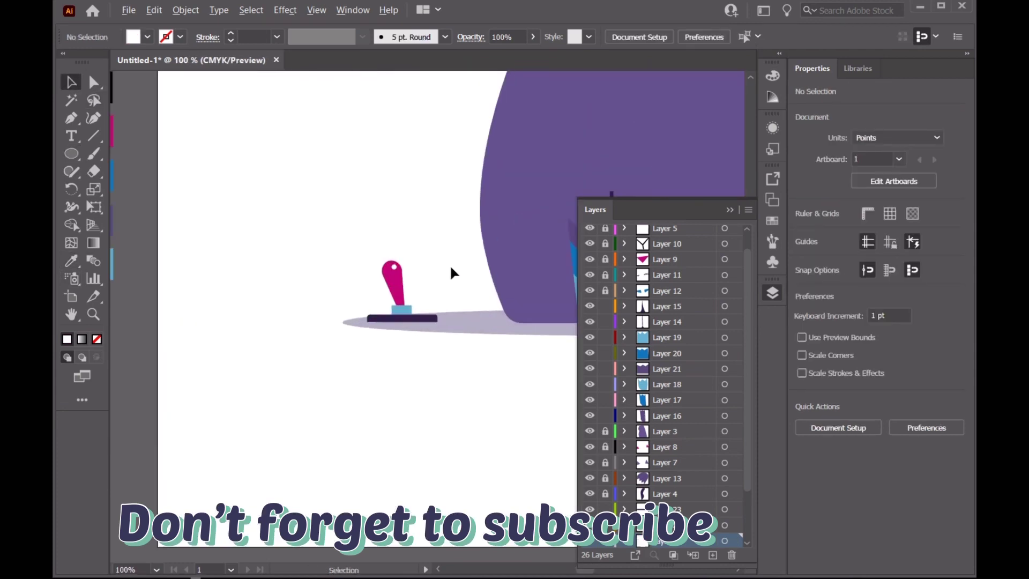
scroll(590, 241, down, 1)
click(730, 210)
scroll(595, 261, up, 1)
scroll(634, 298, up, 3)
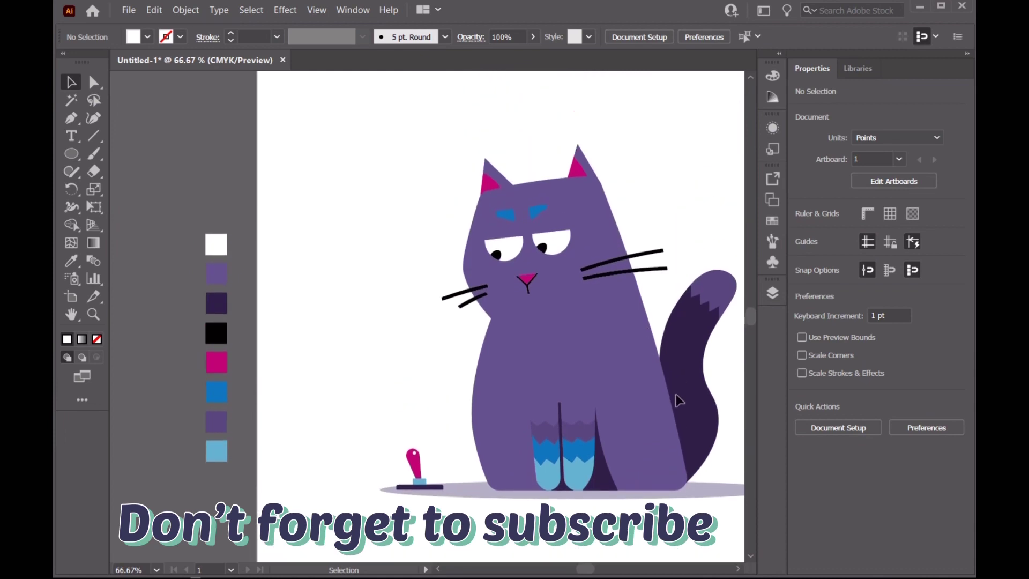
scroll(450, 445, up, 1)
scroll(450, 455, up, 2)
scroll(332, 465, down, 1)
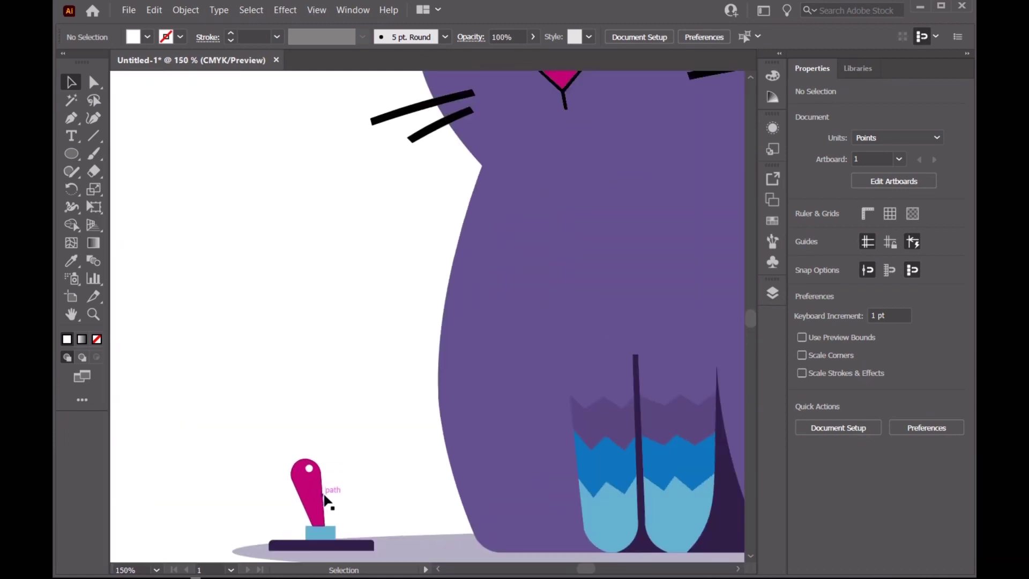
Step: Straighten the handle's right side, narrowing it to 16.89 × 38.41 pt
click(325, 498)
key(shift+grave)
scroll(321, 533, up, 3)
scroll(319, 552, down, 1)
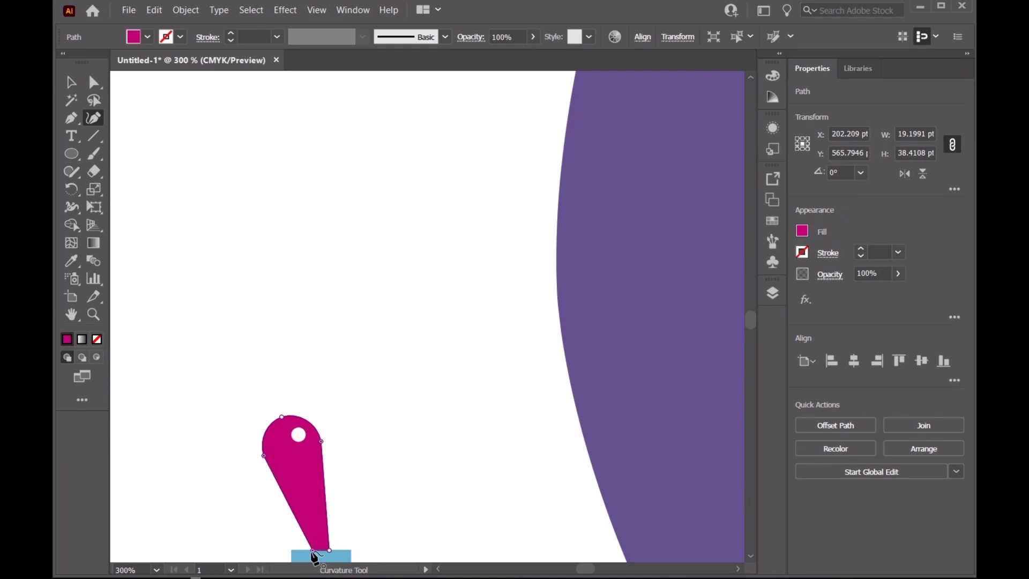
drag(298, 552, 355, 553)
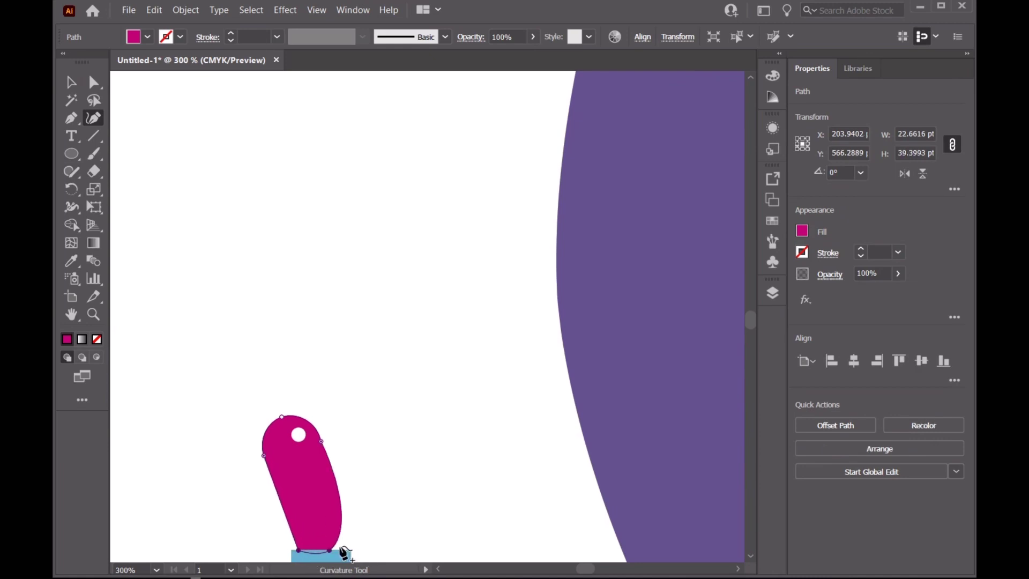
double_click(328, 550)
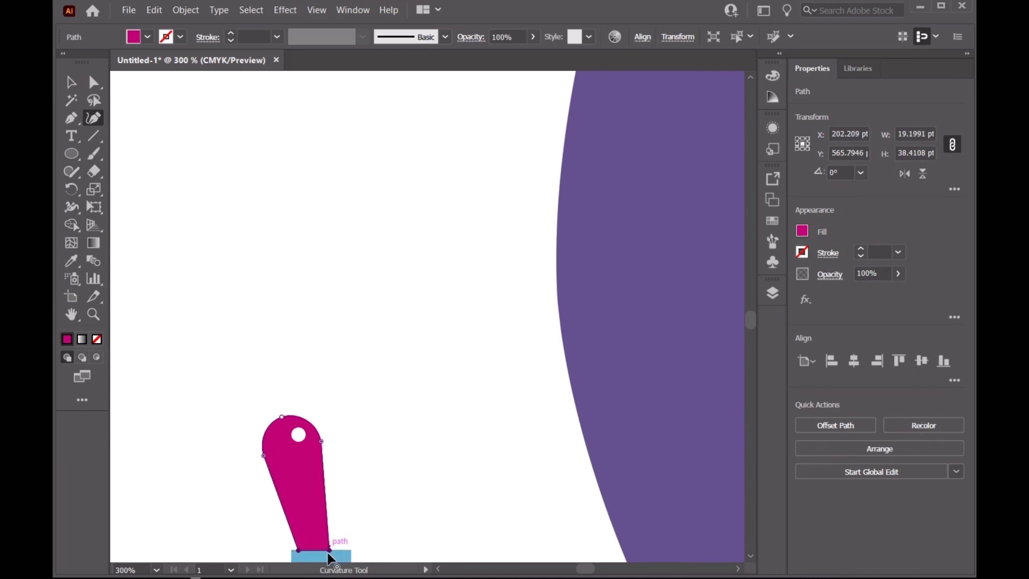
drag(328, 551, 321, 551)
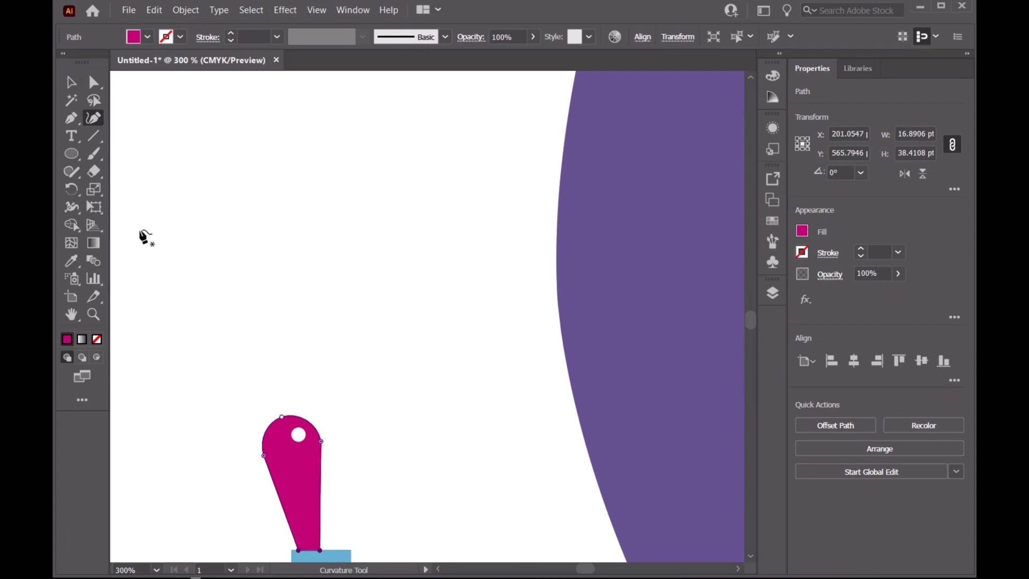
key(v)
scroll(445, 274, down, 5)
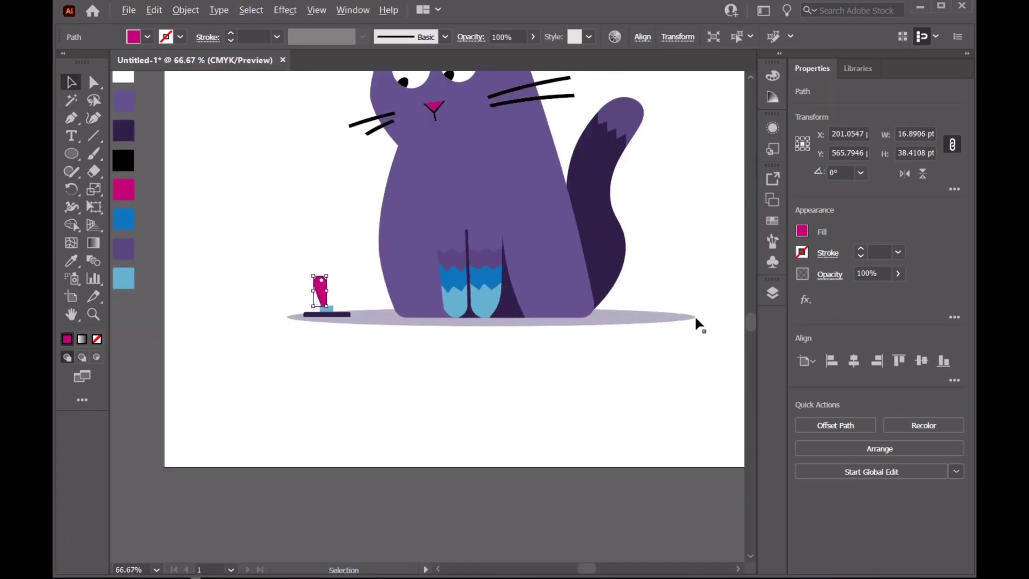
scroll(694, 314, down, 1)
scroll(705, 307, up, 1)
scroll(706, 330, up, 1)
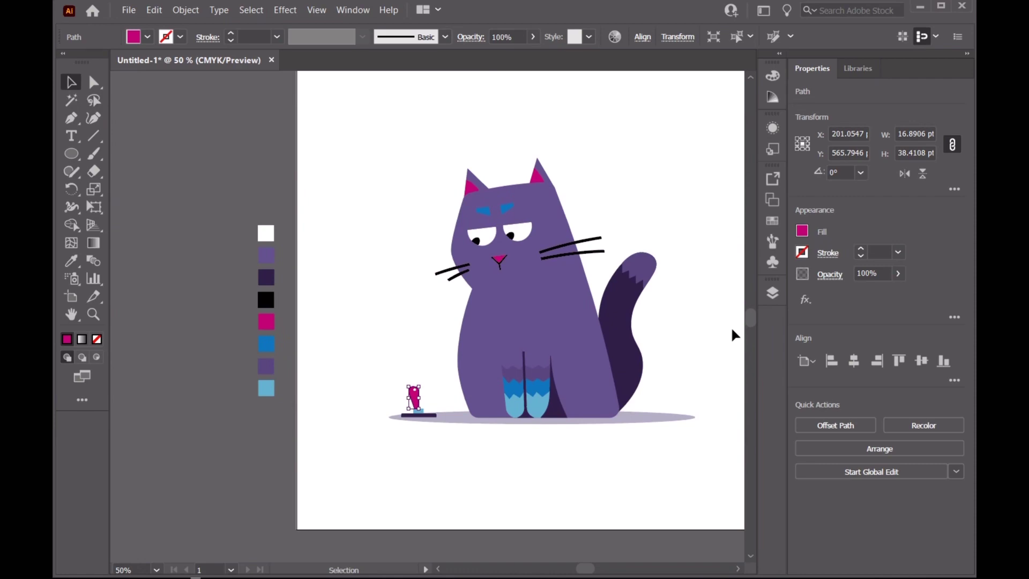
scroll(707, 365, up, 1)
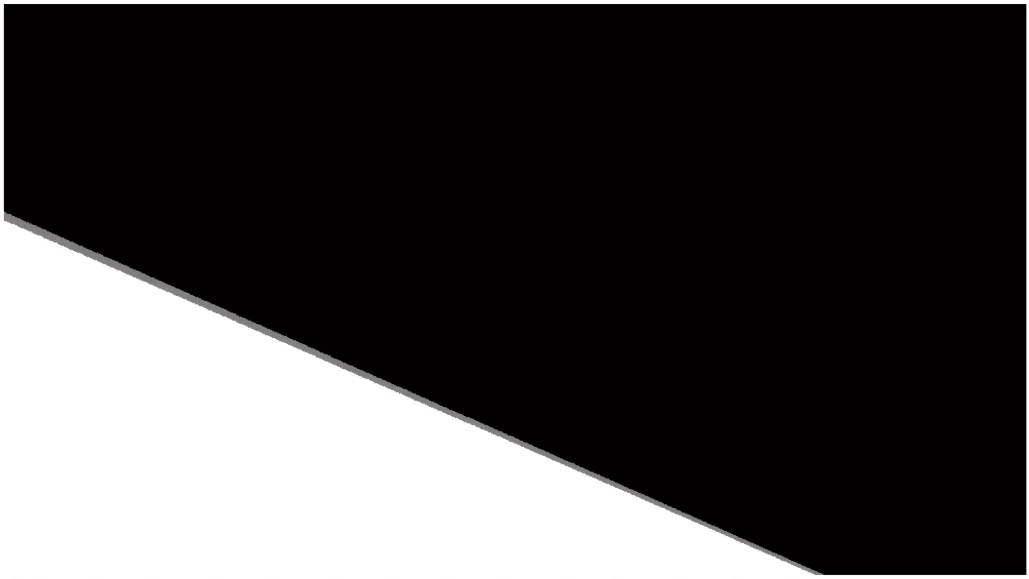